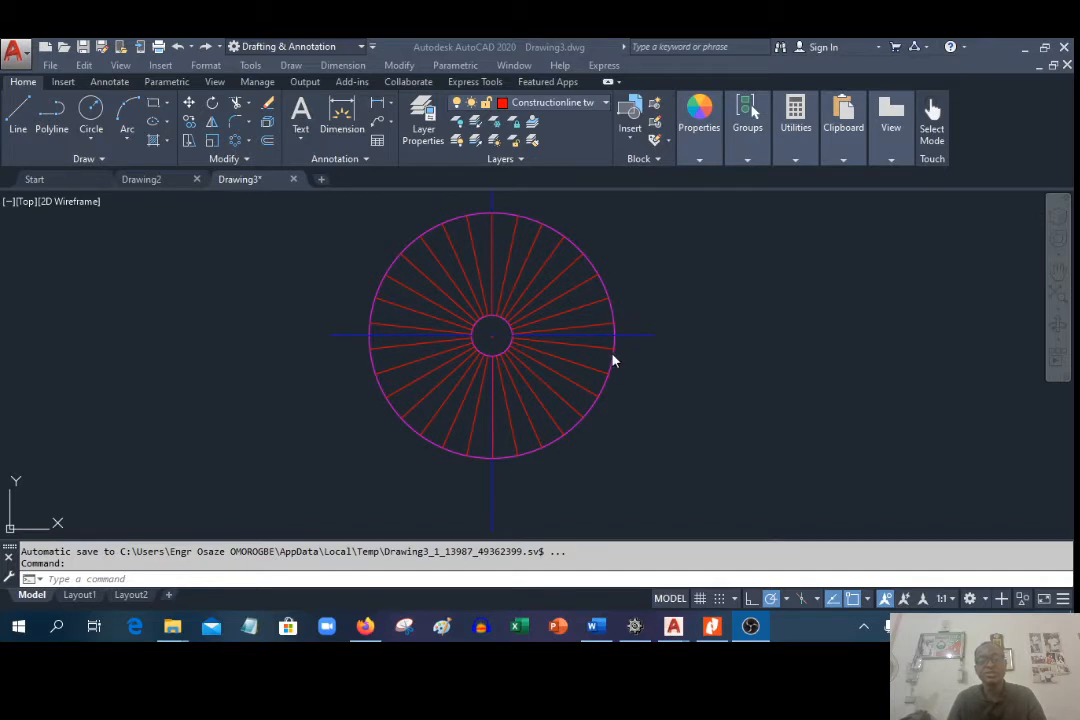
{"action": "scroll", "coordinate": [490, 350], "scroll_direction": "up", "scroll_amount": 4}
{"action": "scroll", "coordinate": [555, 372], "scroll_direction": "down", "scroll_amount": 4}
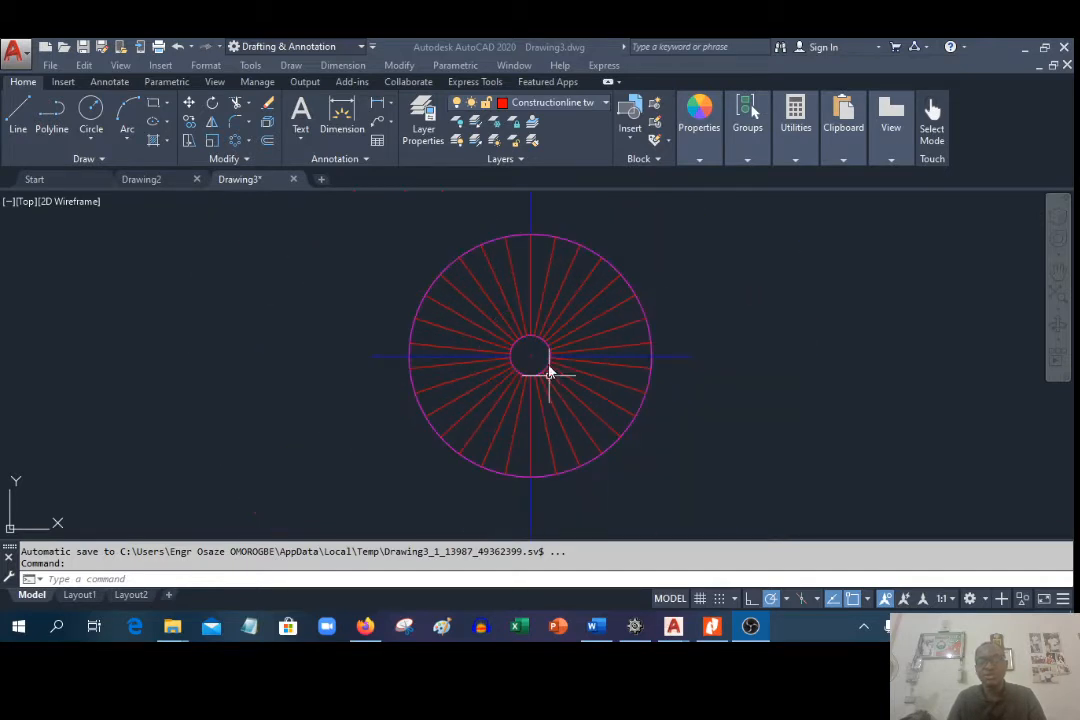
{"action": "scroll", "coordinate": [388, 396], "scroll_direction": "down", "scroll_amount": 2}
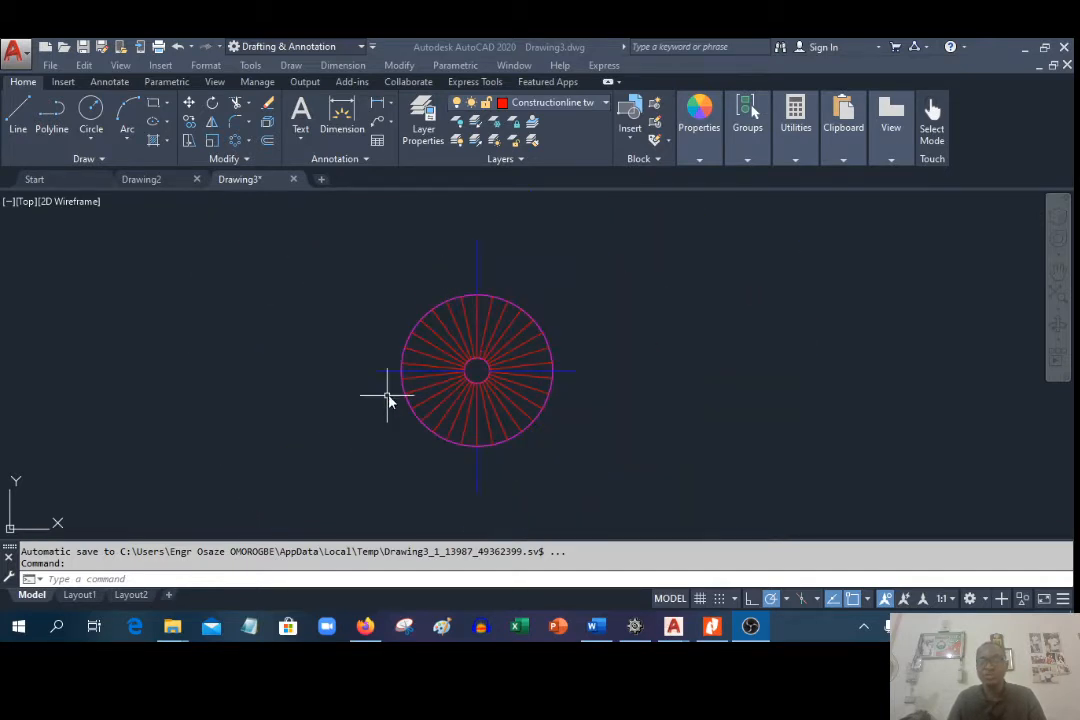
{"action": "scroll", "coordinate": [554, 337], "scroll_direction": "down", "scroll_amount": 2}
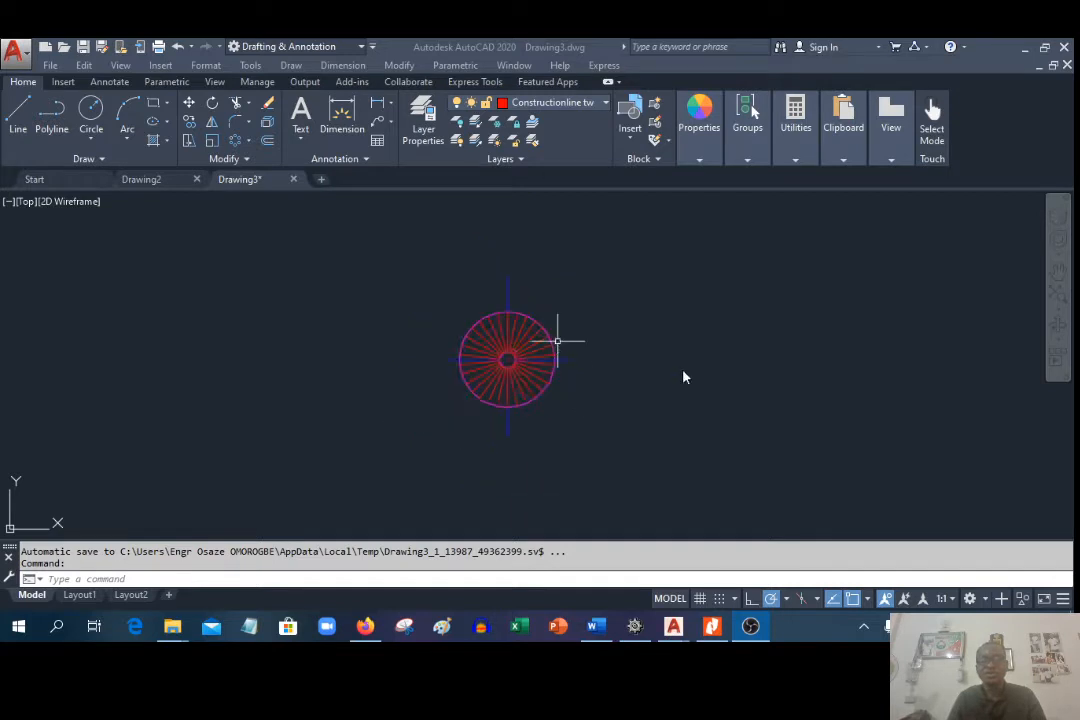
{"action": "scroll", "coordinate": [690, 369], "scroll_direction": "up", "scroll_amount": 4}
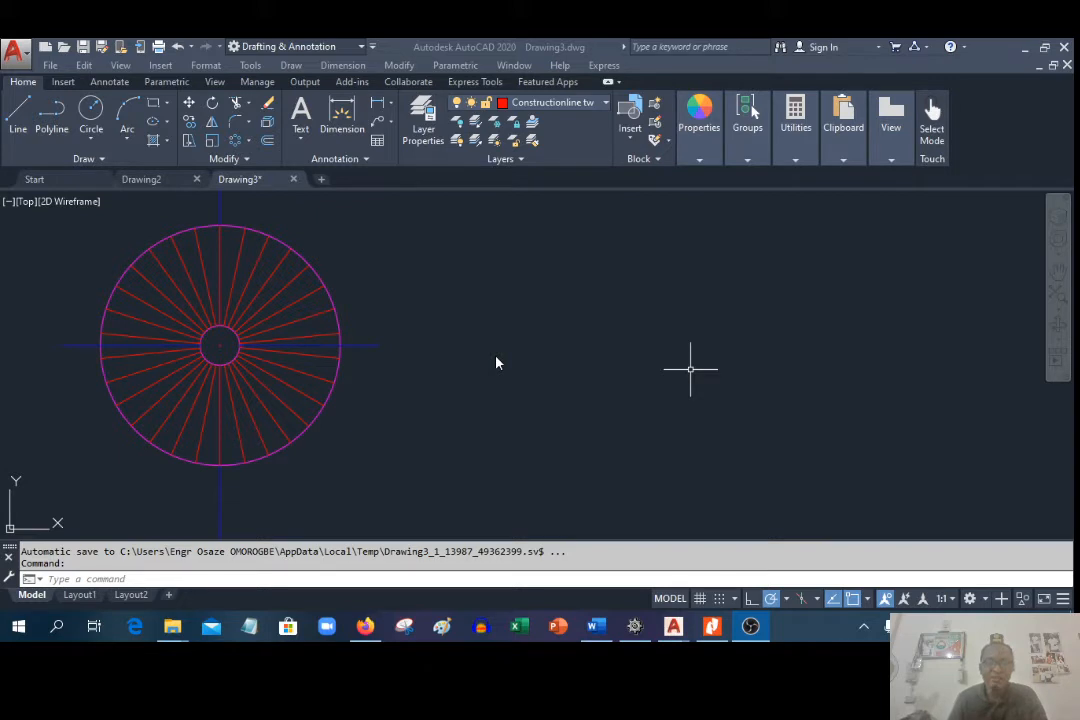
Step: Draw a rectangle 40 long and 30 wide in the empty area beside the spoked wheel
{"action": "left_click", "coordinate": [293, 67]}
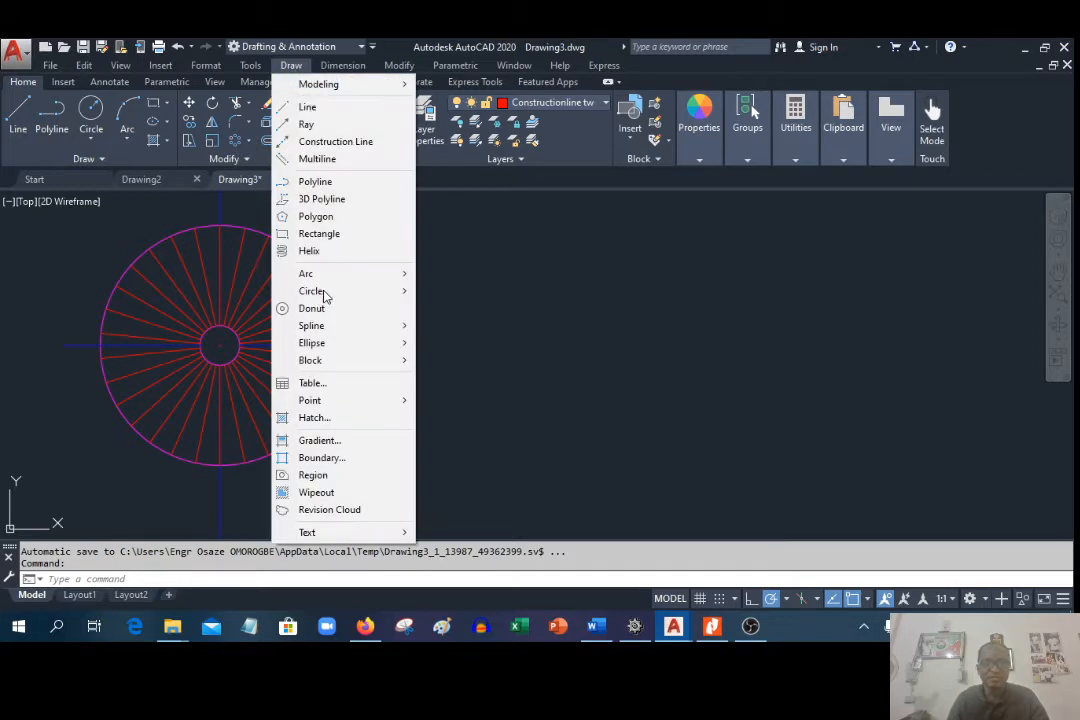
{"action": "left_click", "coordinate": [333, 234]}
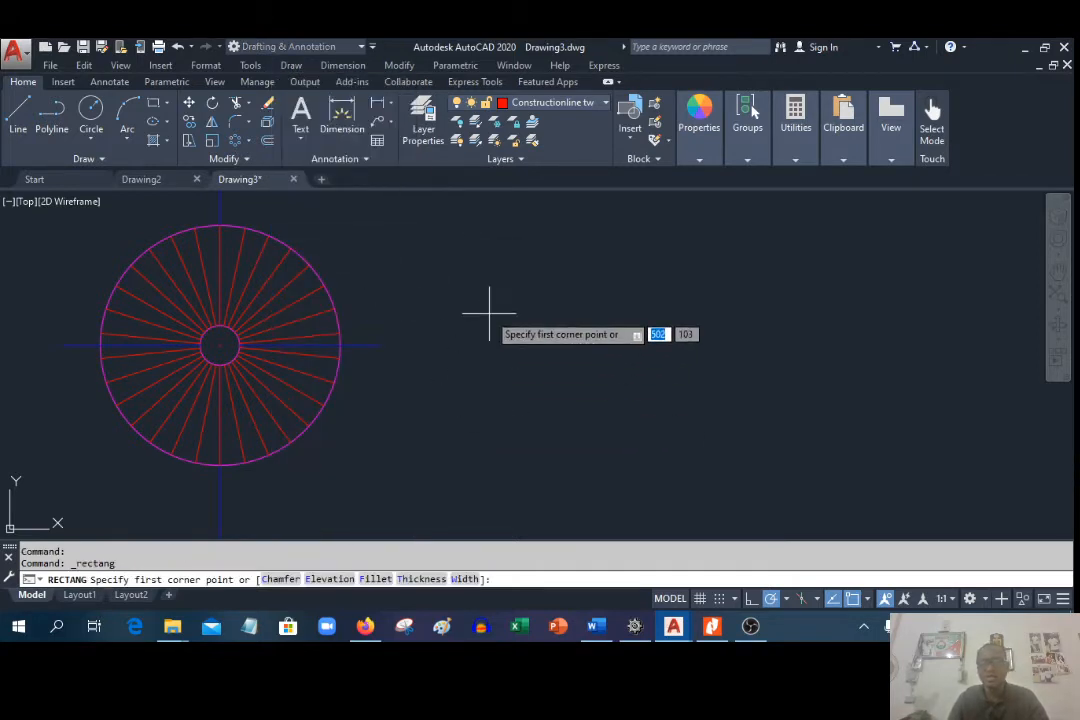
{"action": "left_click", "coordinate": [478, 495]}
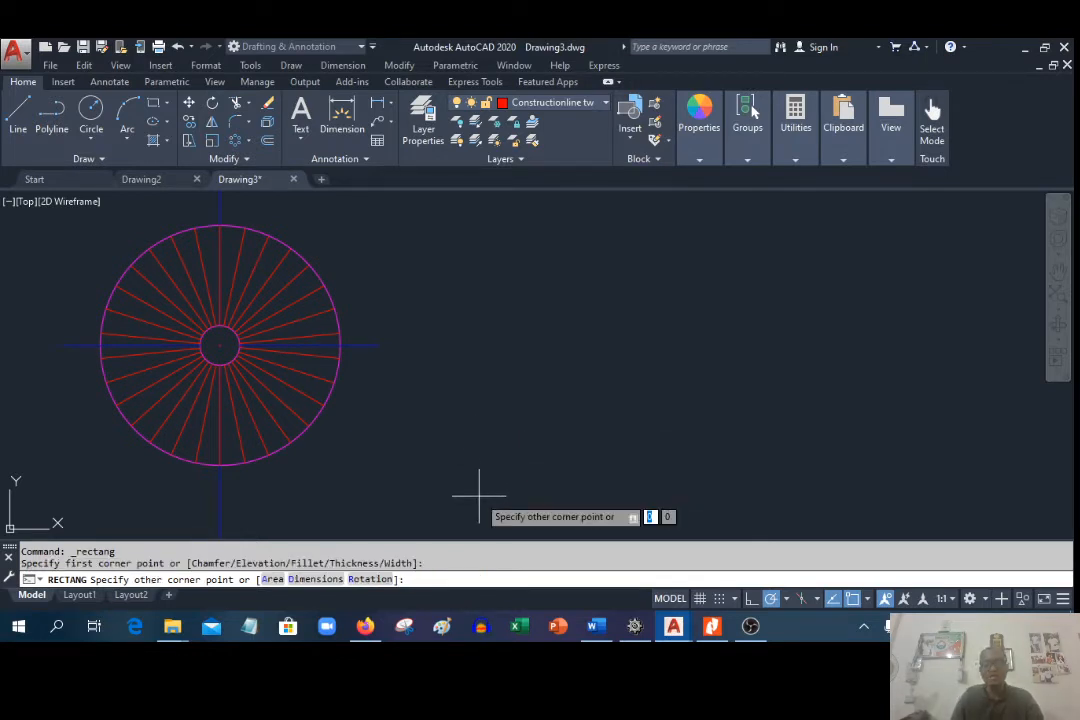
{"action": "type", "text": "d"}
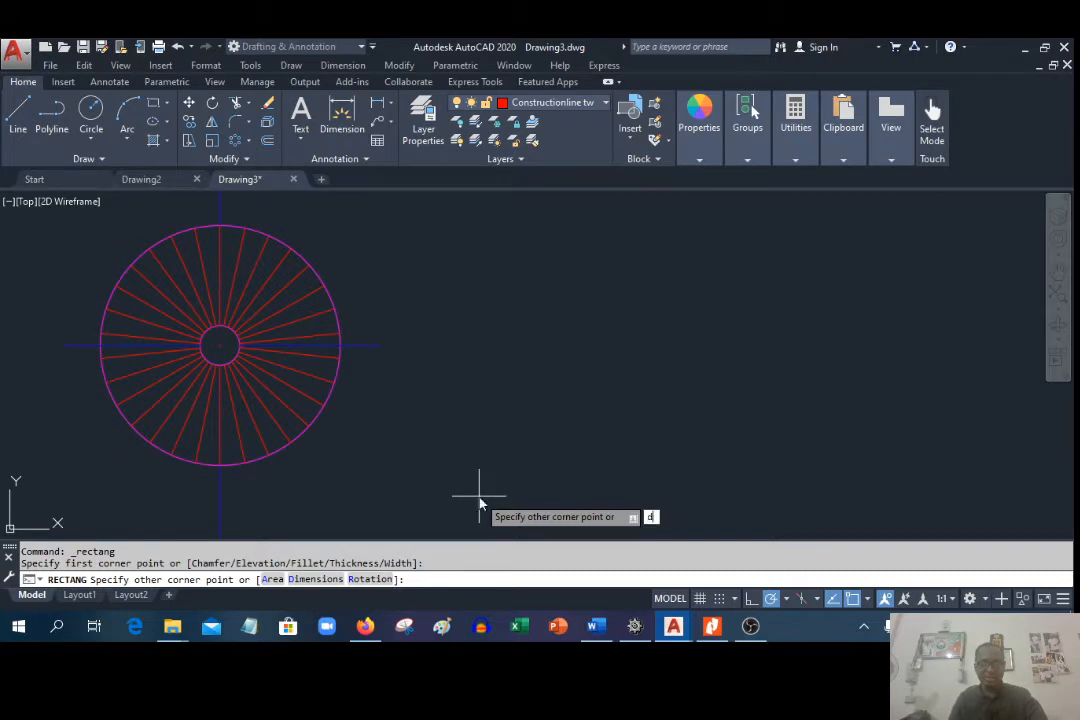
{"action": "key", "text": "Return"}
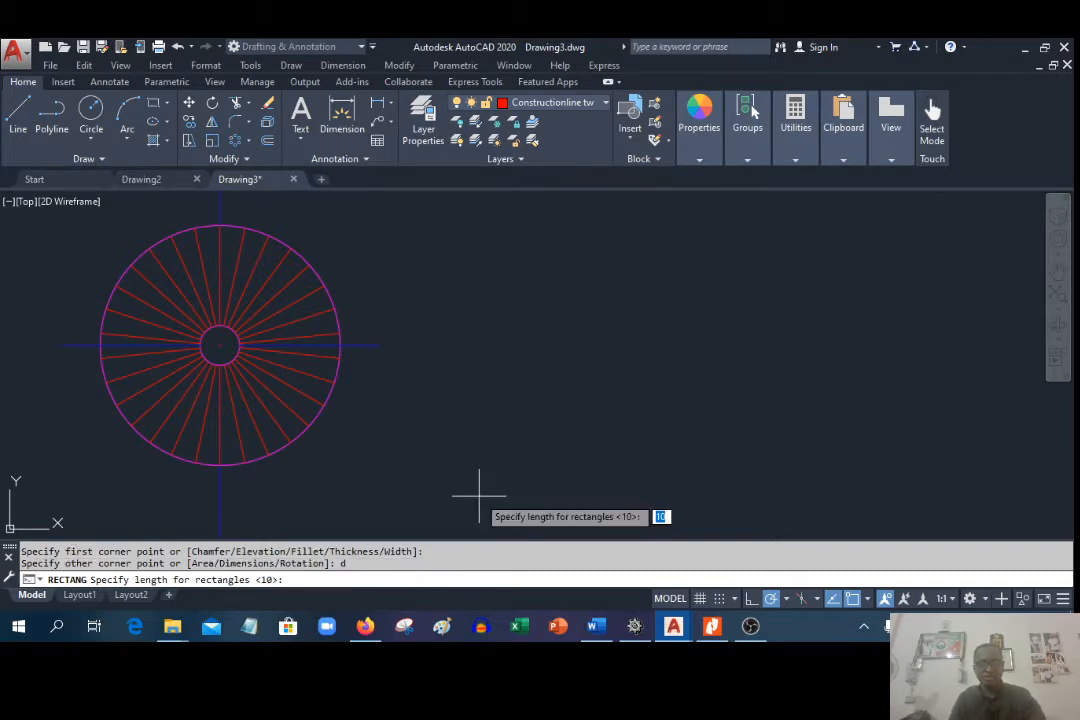
{"action": "type", "text": "40"}
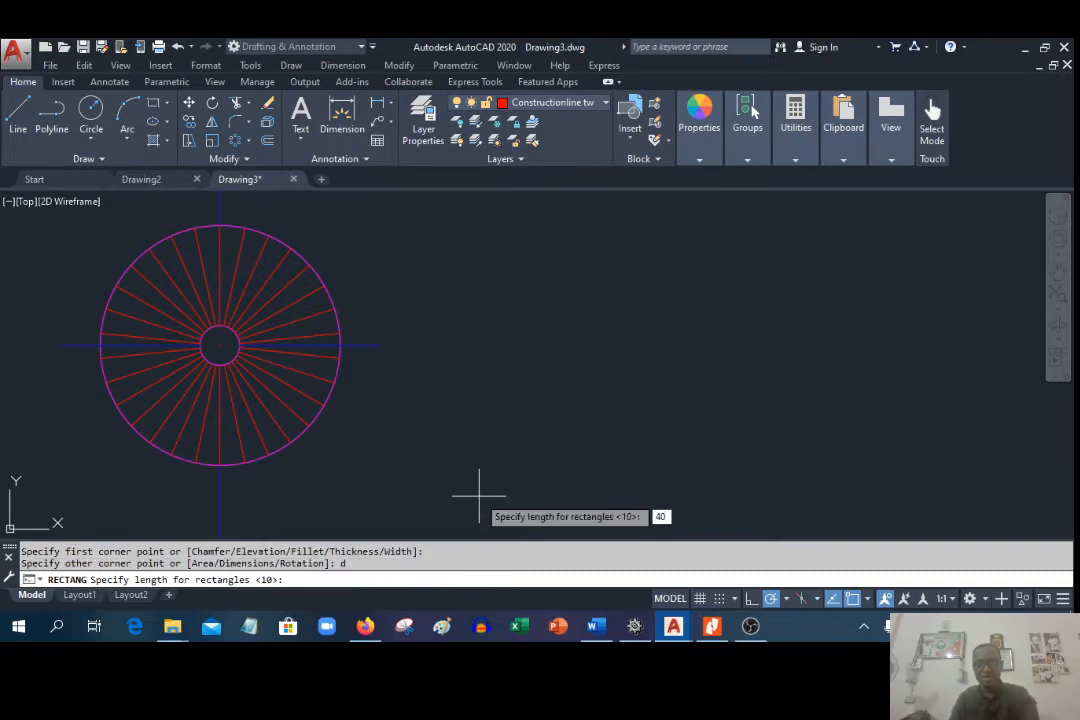
{"action": "key", "text": "Return"}
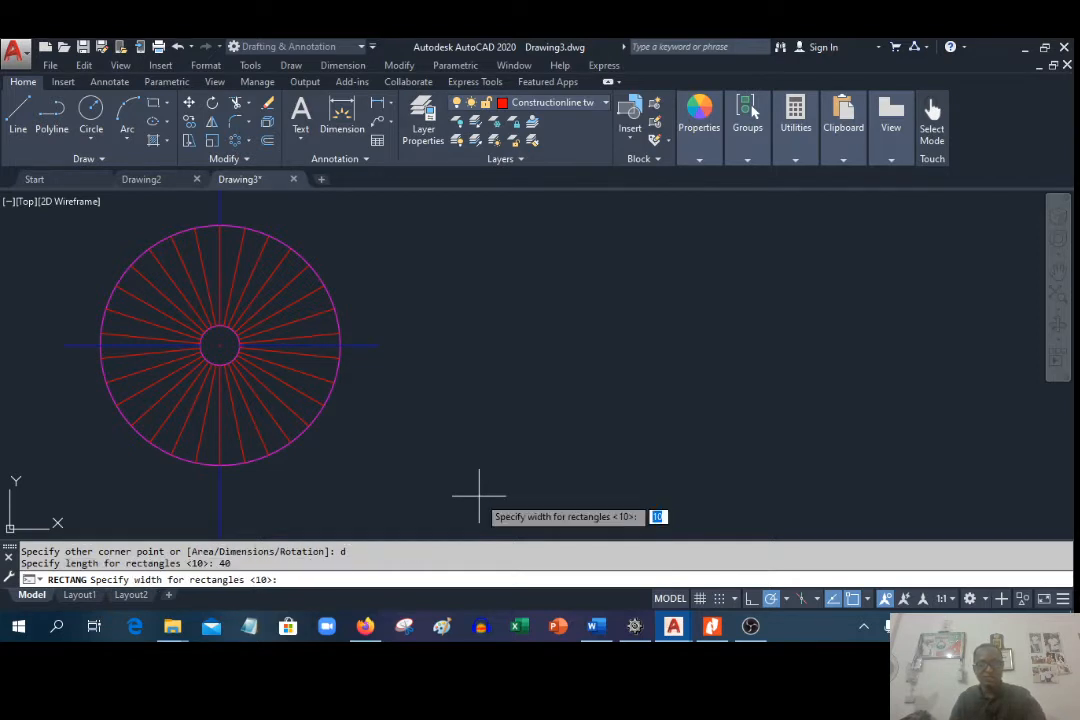
{"action": "type", "text": "30"}
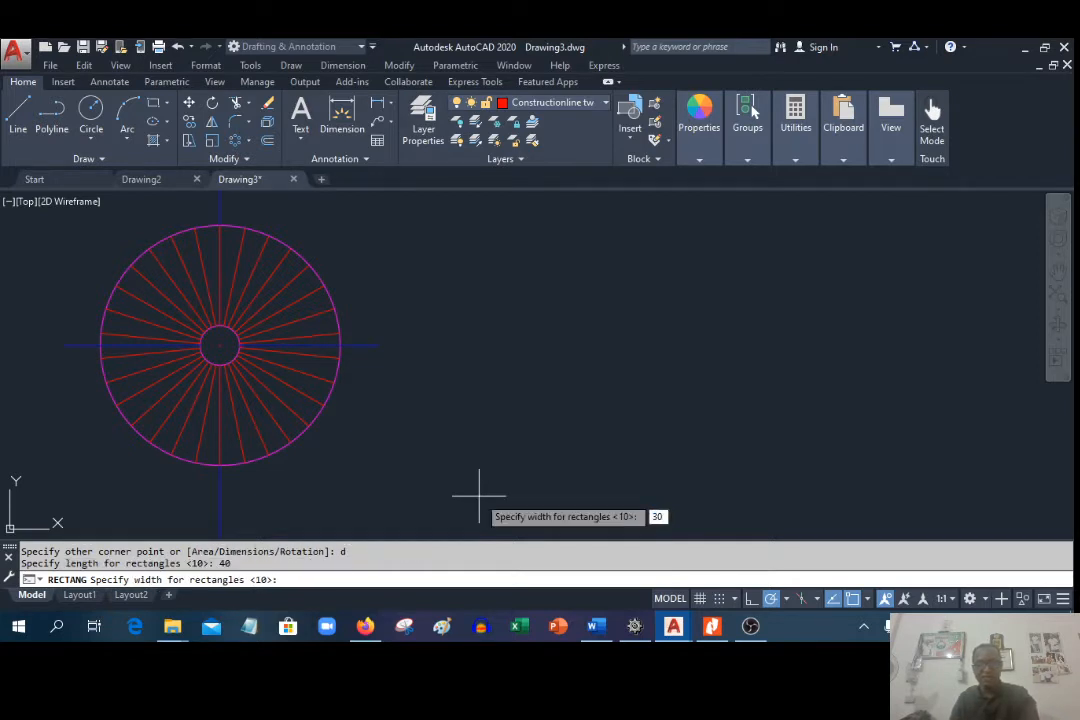
{"action": "key", "text": "Return"}
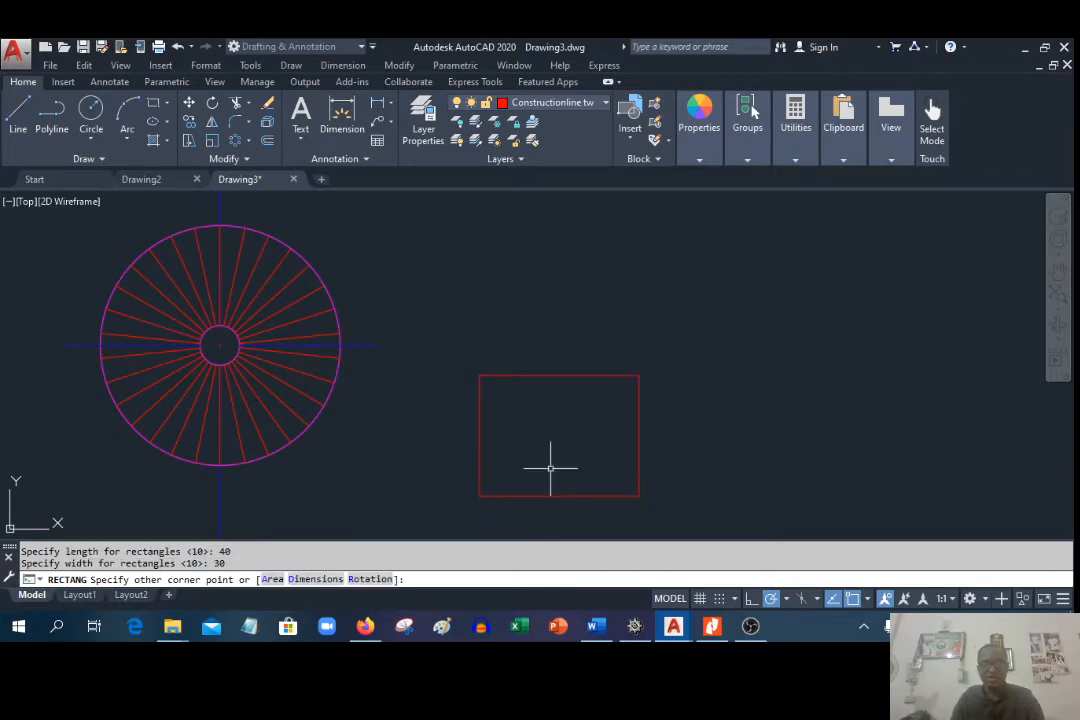
{"action": "left_click", "coordinate": [512, 418]}
Step: Create a rectangular array from the single rectangle beside the wheel
{"action": "scroll", "coordinate": [512, 418], "scroll_direction": "down", "scroll_amount": 1}
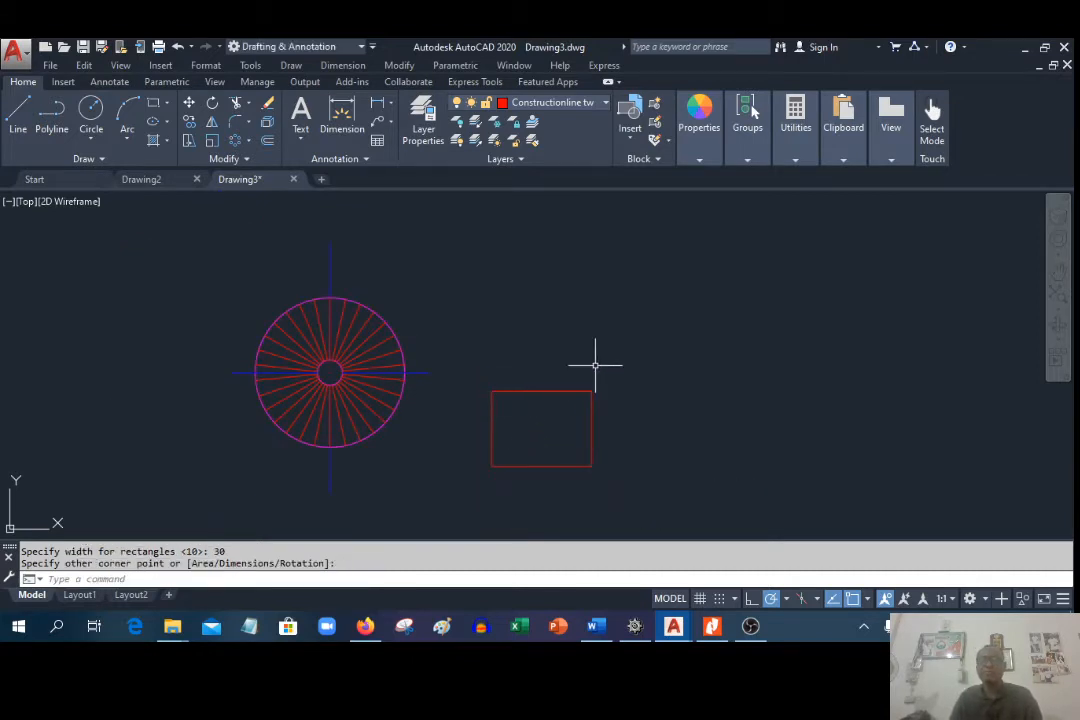
{"action": "scroll", "coordinate": [594, 363], "scroll_direction": "down", "scroll_amount": 1}
{"action": "scroll", "coordinate": [738, 395], "scroll_direction": "up", "scroll_amount": 2}
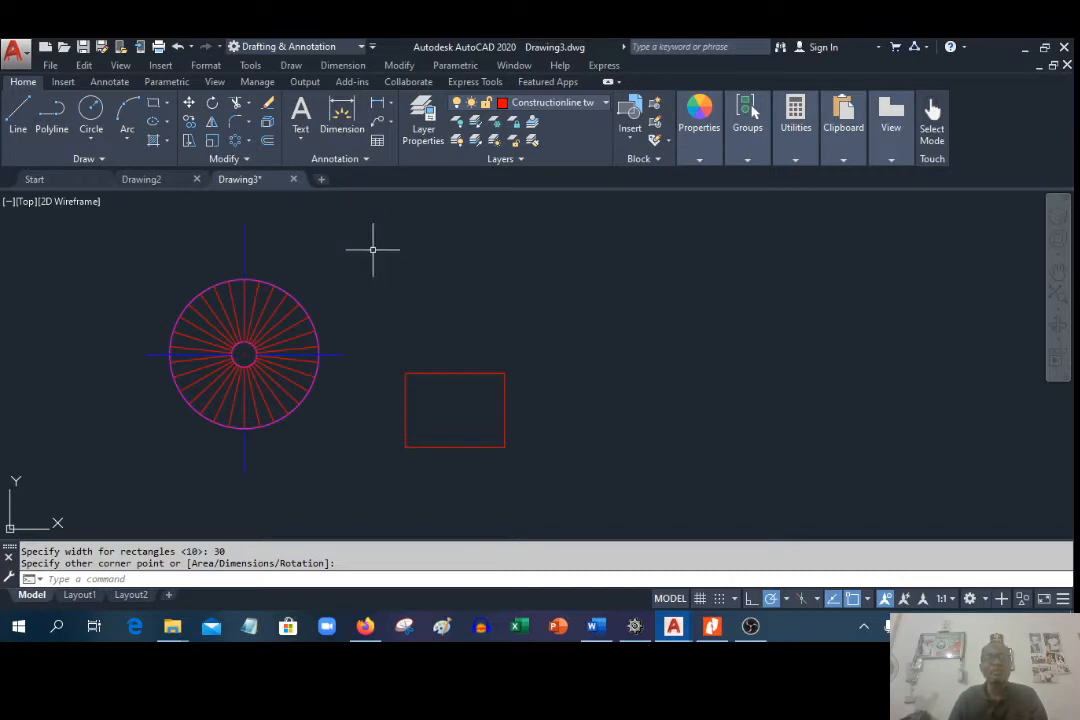
{"action": "left_click", "coordinate": [399, 65]}
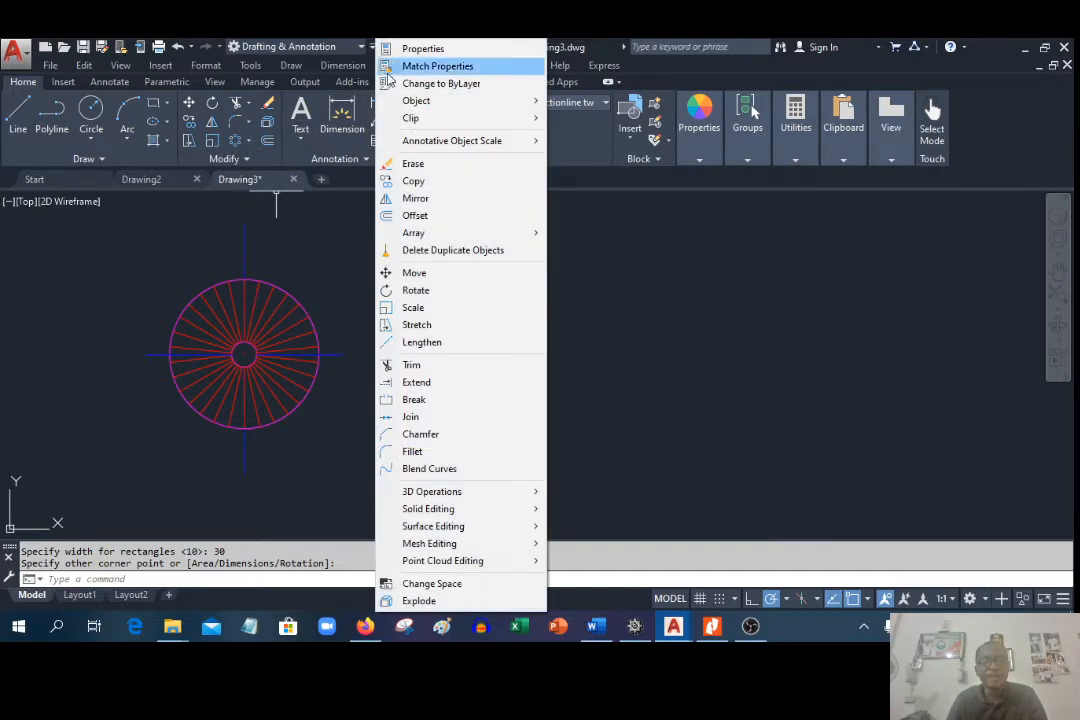
{"action": "mouse_move", "coordinate": [450, 234]}
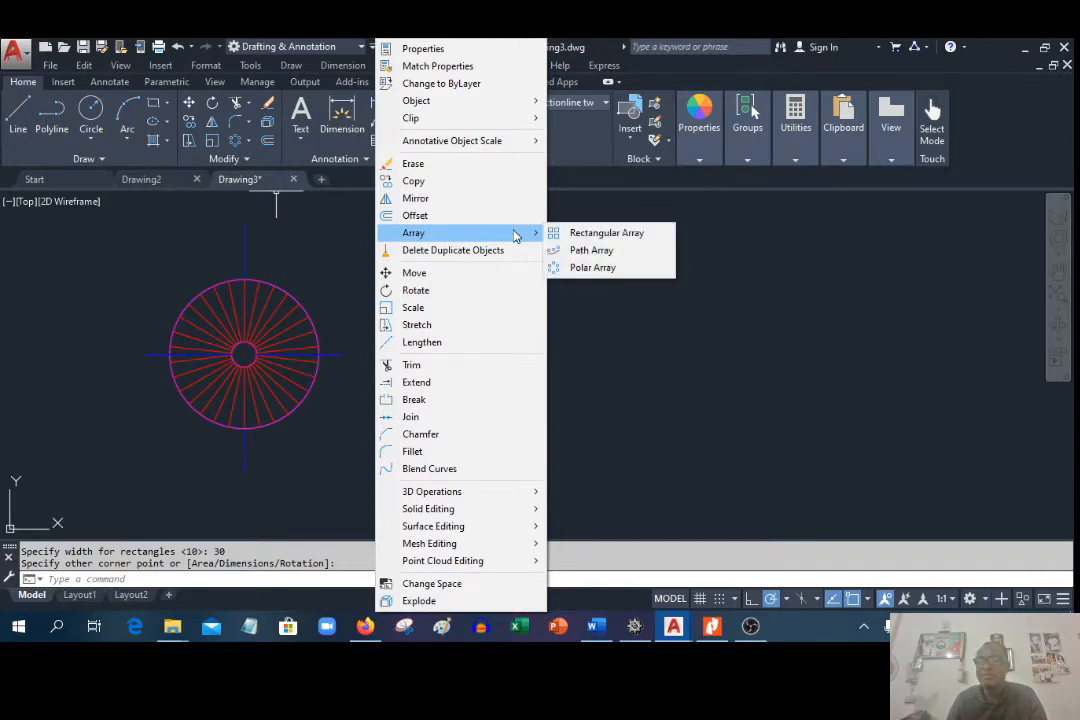
{"action": "left_click", "coordinate": [588, 233]}
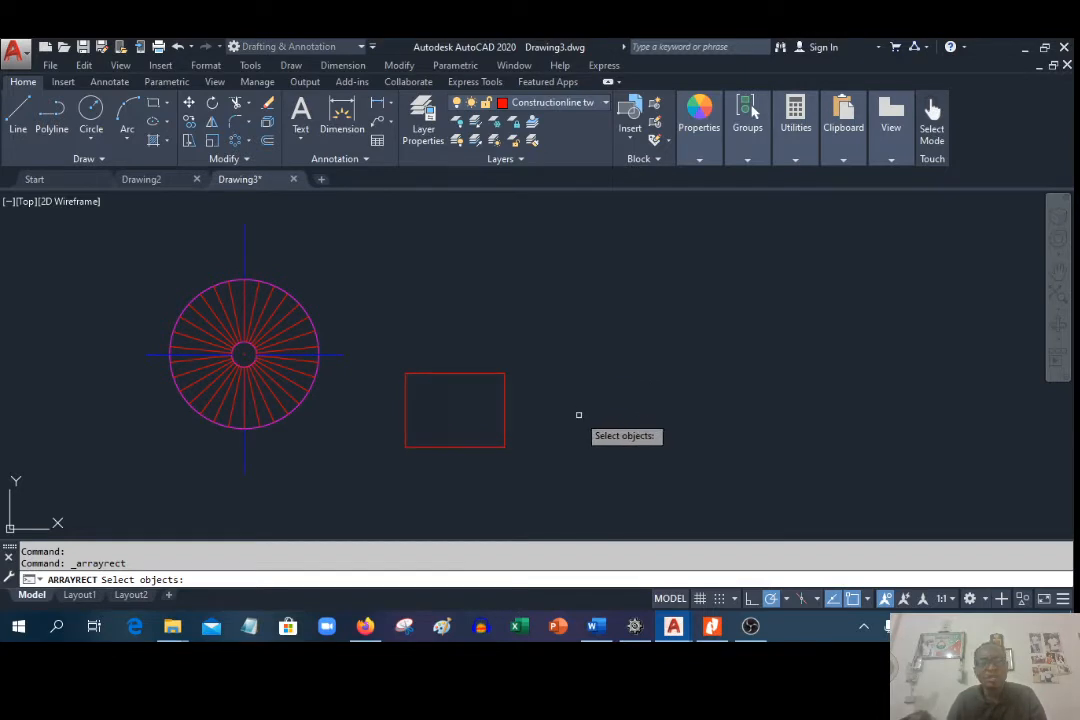
{"action": "left_click", "coordinate": [459, 446]}
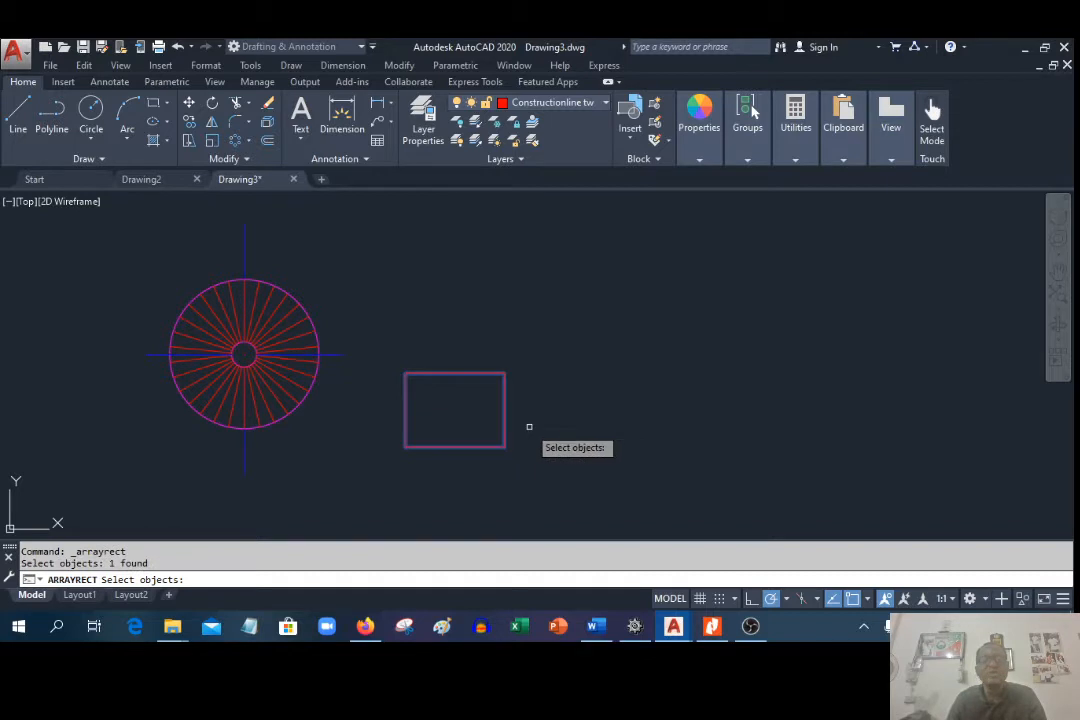
{"action": "key", "text": "Return"}
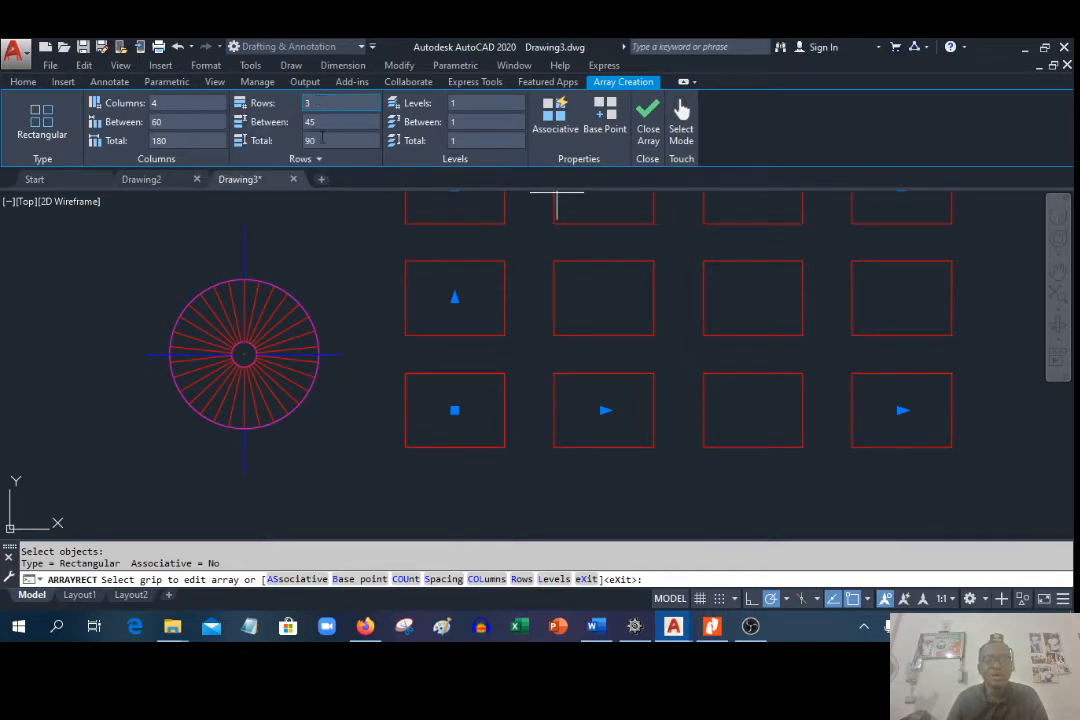
Step: Set the rectangular array to 8 columns and 6 rows
{"action": "scroll", "coordinate": [374, 285], "scroll_direction": "down", "scroll_amount": 4}
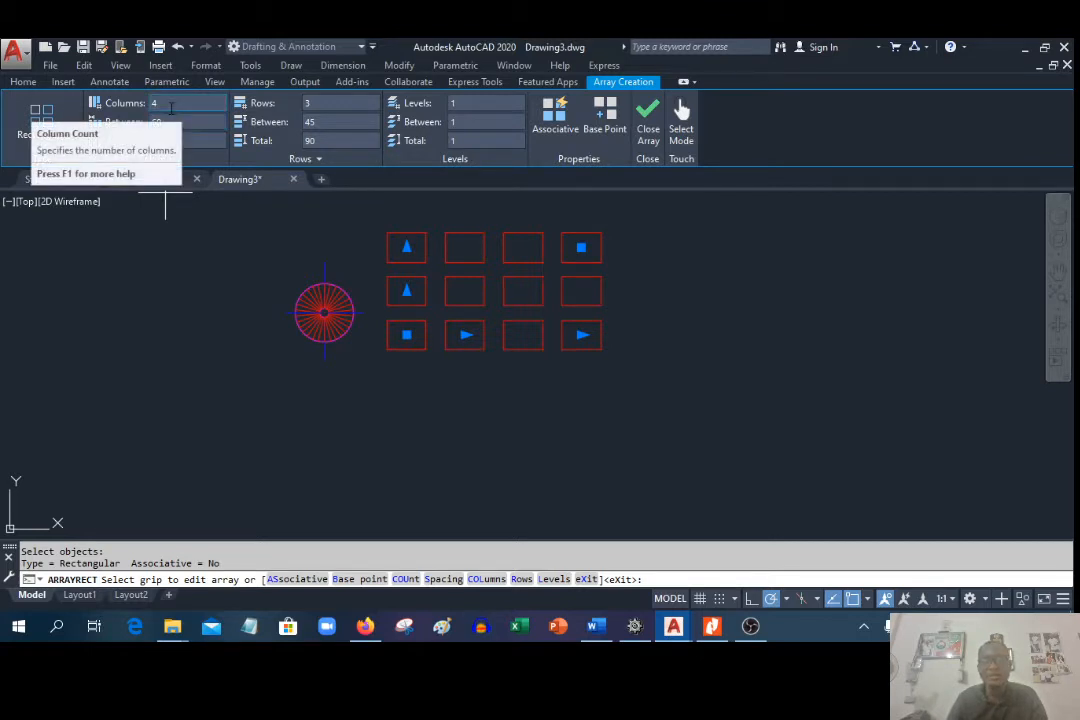
{"action": "left_click", "coordinate": [171, 104]}
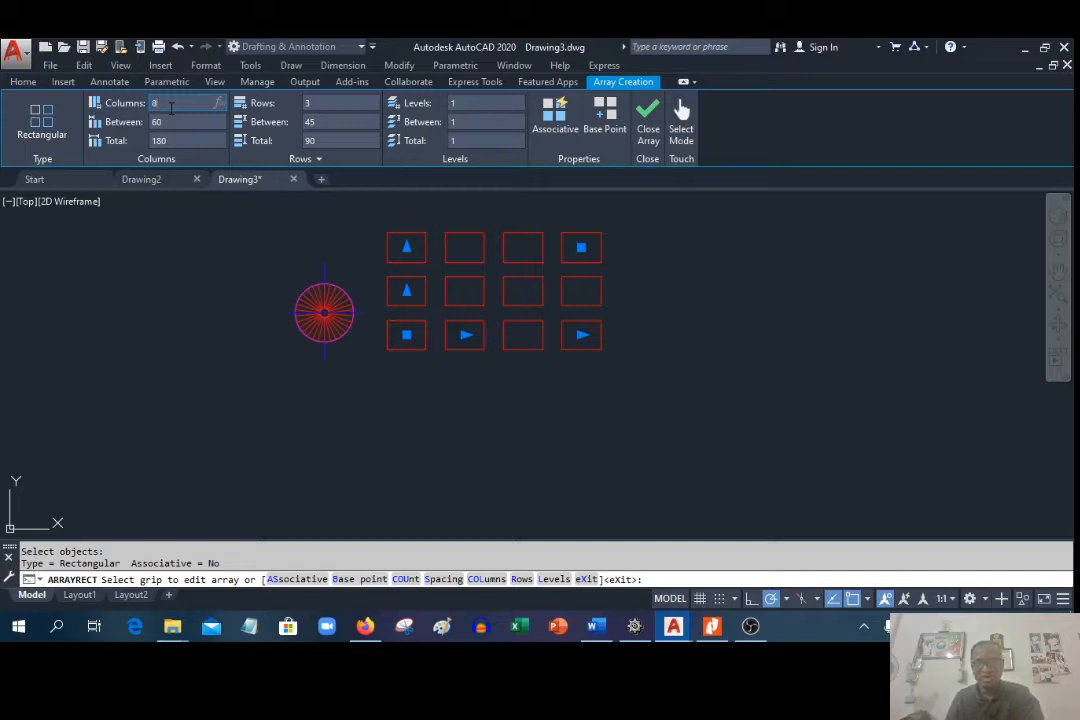
{"action": "type", "text": "8"}
{"action": "key", "text": "Return"}
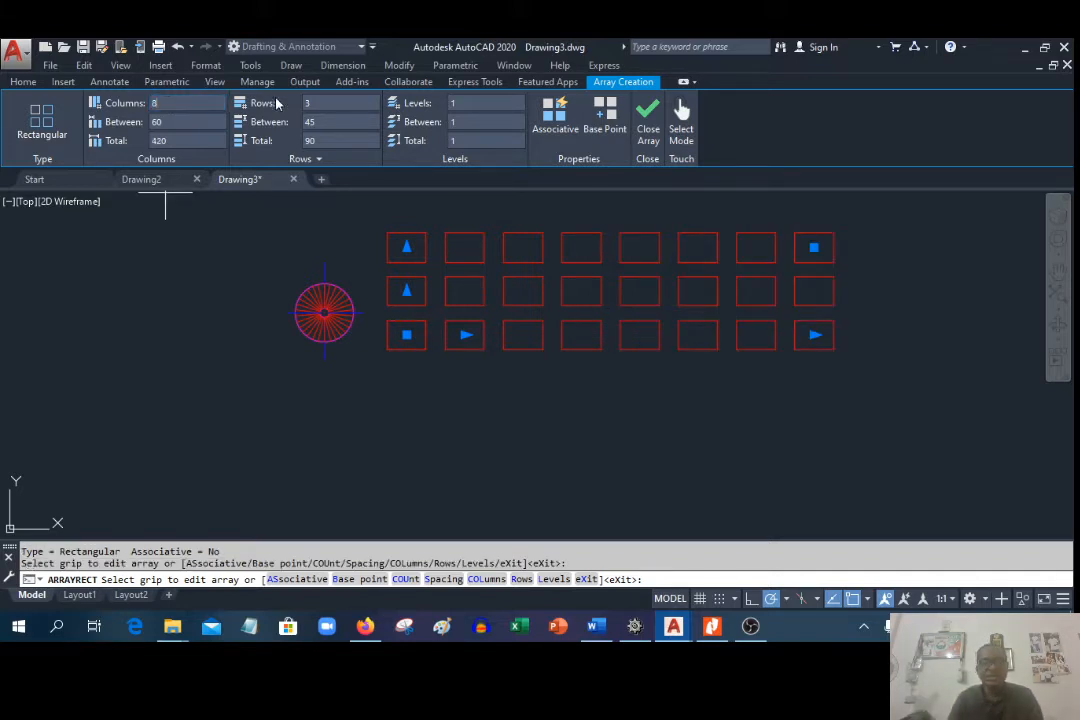
{"action": "left_click", "coordinate": [308, 104]}
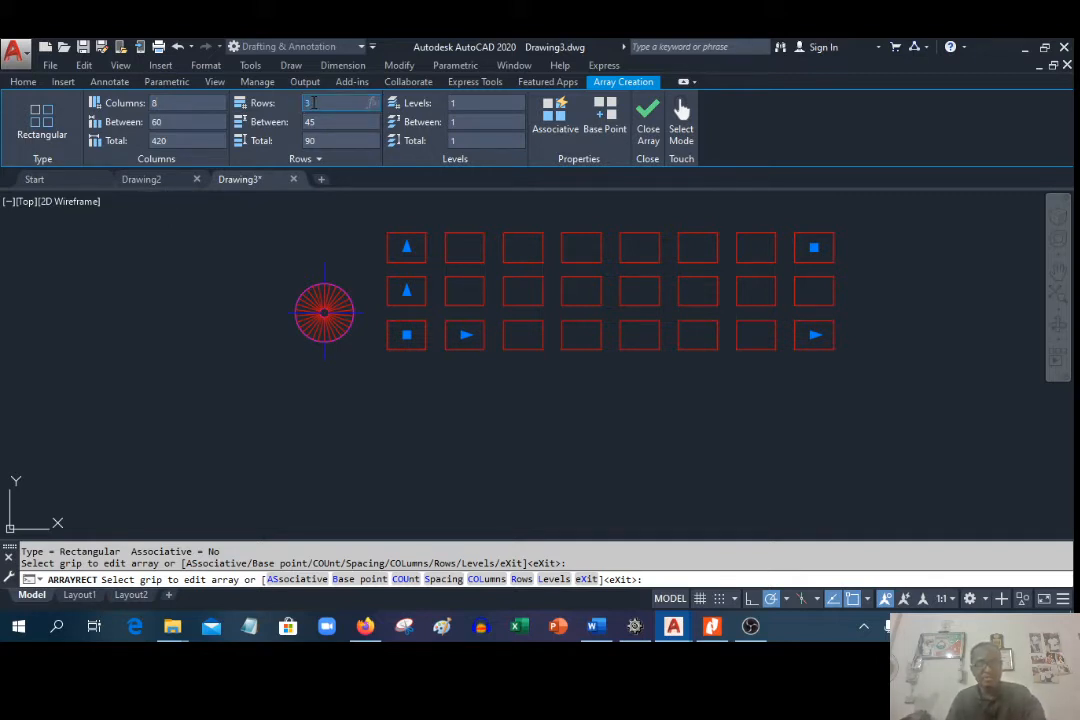
{"action": "type", "text": "6"}
{"action": "key", "text": "Return"}
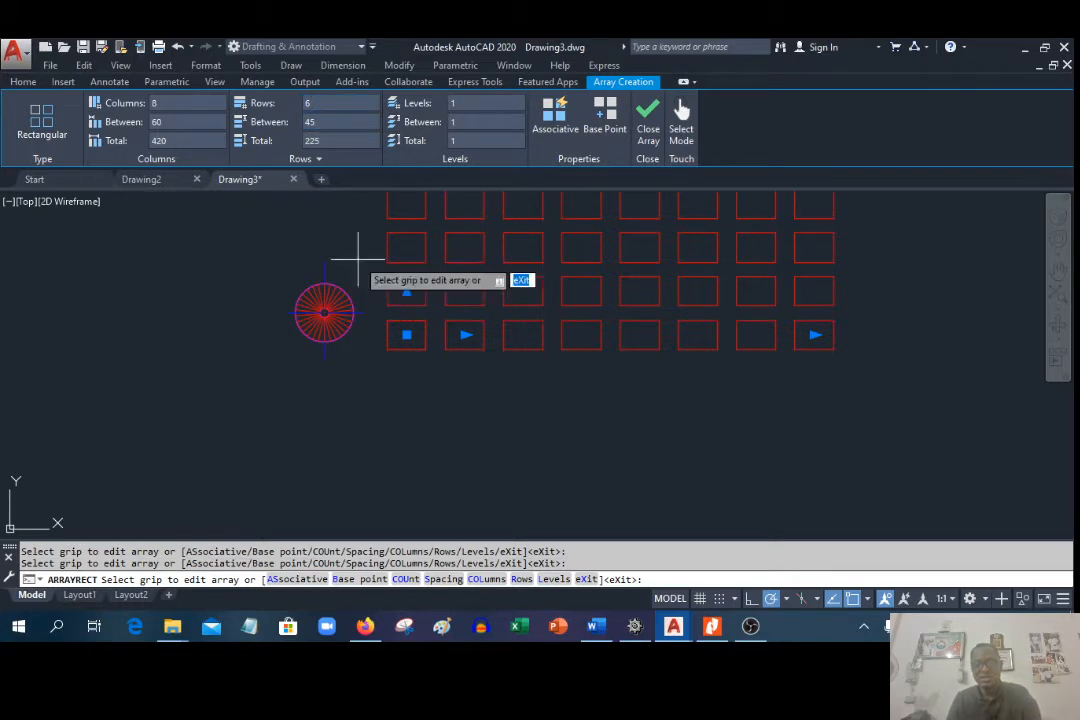
Step: Set the spacing between the array's columns to 20
{"action": "scroll", "coordinate": [458, 424], "scroll_direction": "down", "scroll_amount": 4}
{"action": "scroll", "coordinate": [468, 313], "scroll_direction": "up", "scroll_amount": 2}
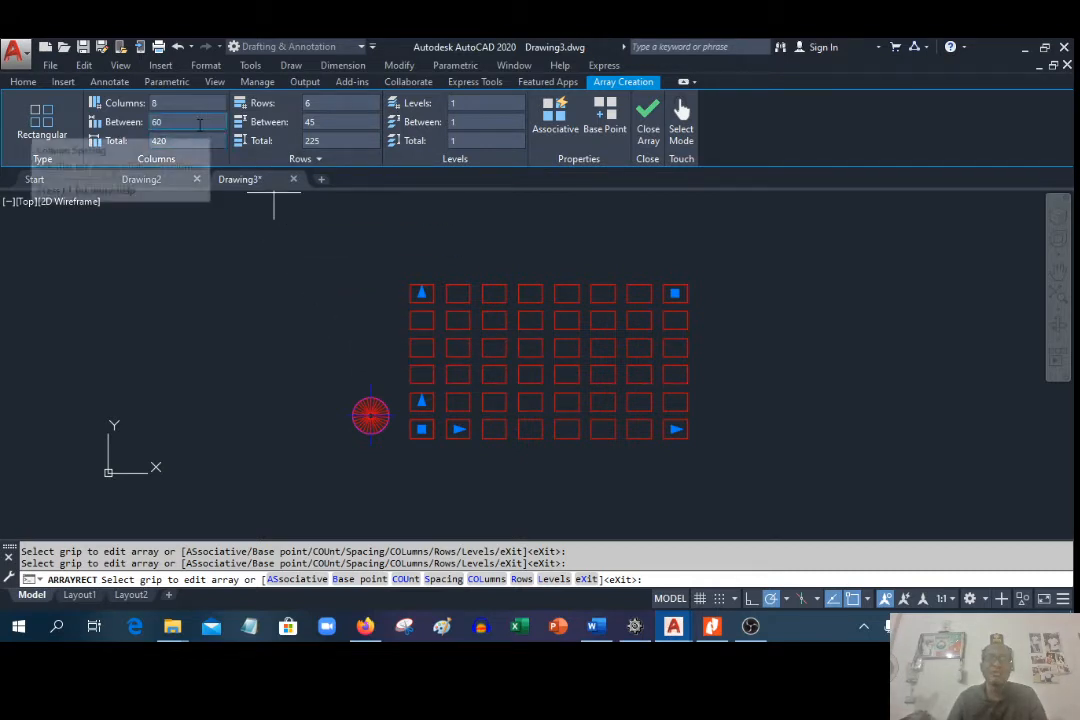
{"action": "left_click", "coordinate": [200, 122]}
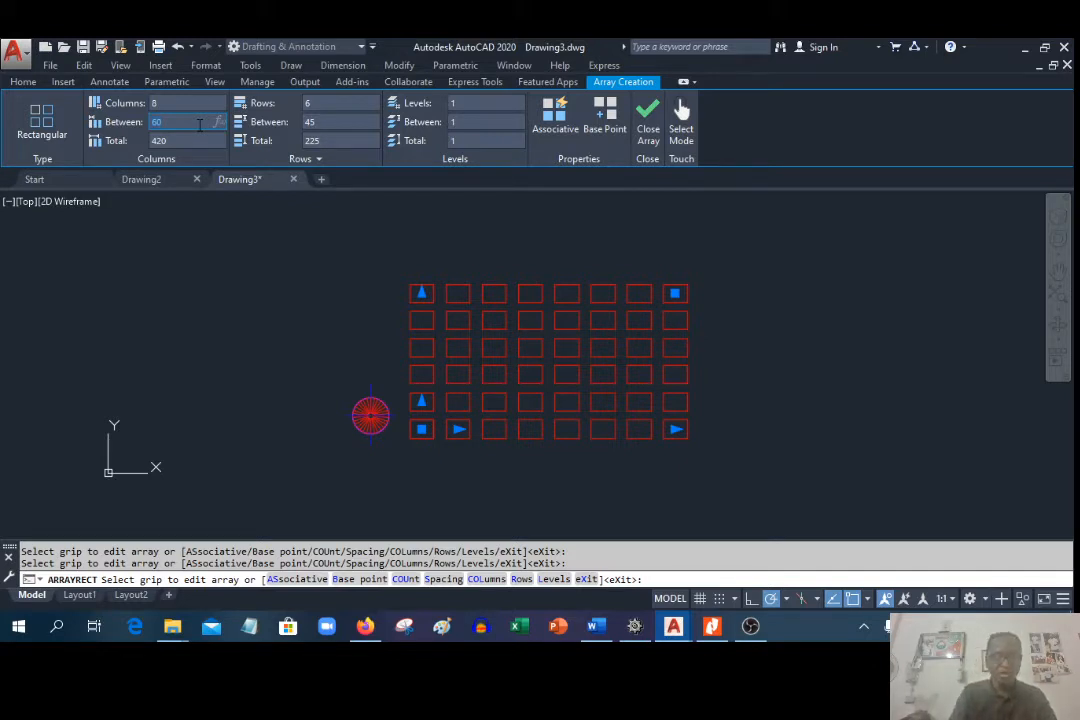
{"action": "type", "text": "20"}
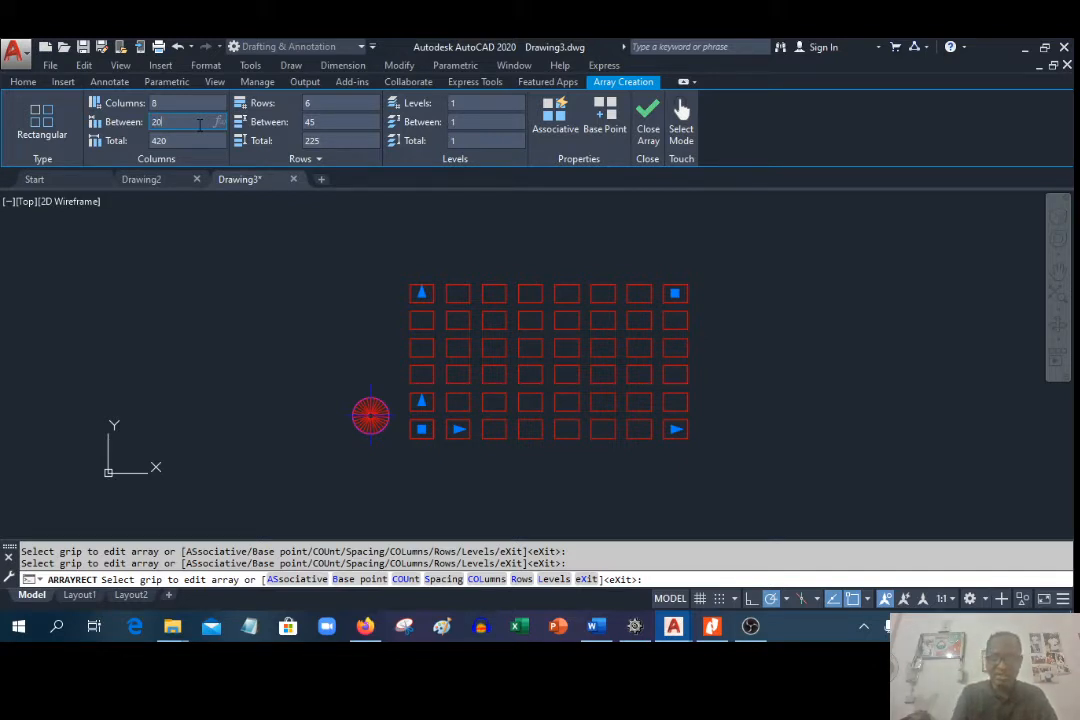
{"action": "key", "text": "Return"}
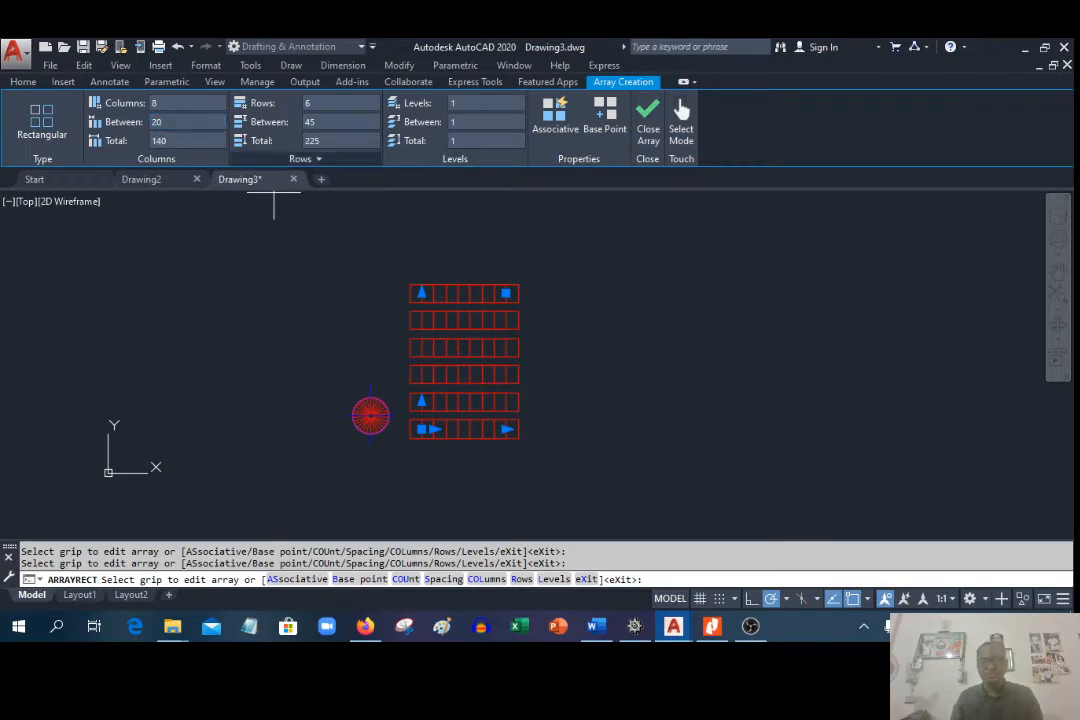
Step: Stretch the array's column count to 12 with its end grip and finish the array
{"action": "scroll", "coordinate": [418, 477], "scroll_direction": "up", "scroll_amount": 4}
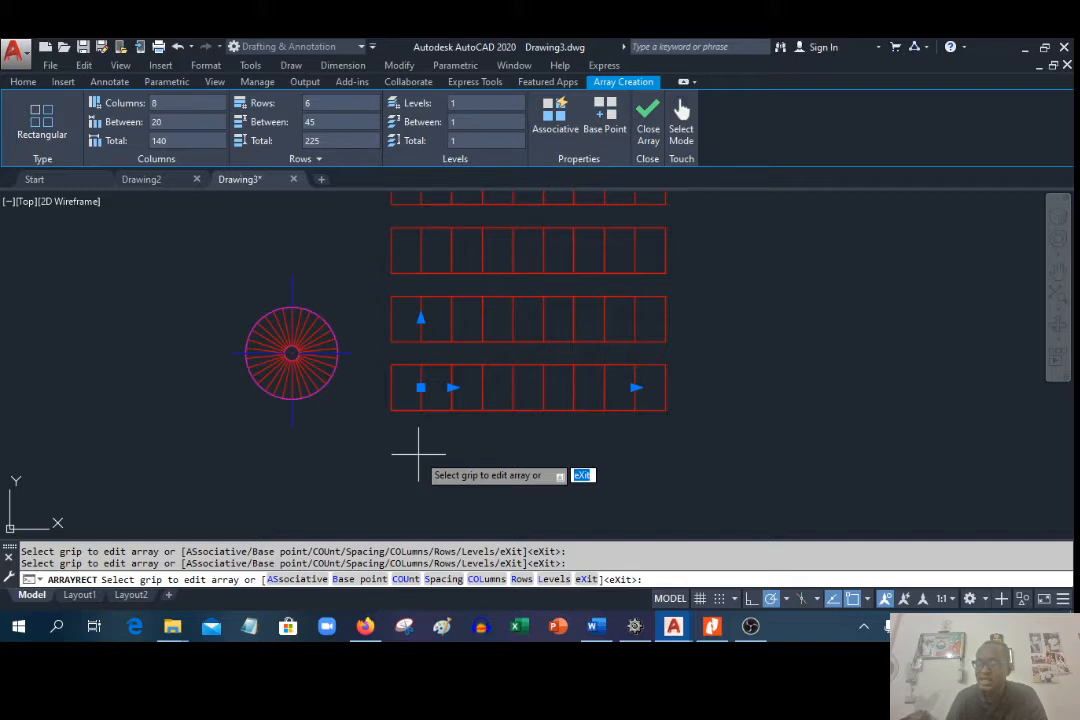
{"action": "scroll", "coordinate": [408, 415], "scroll_direction": "up", "scroll_amount": 2}
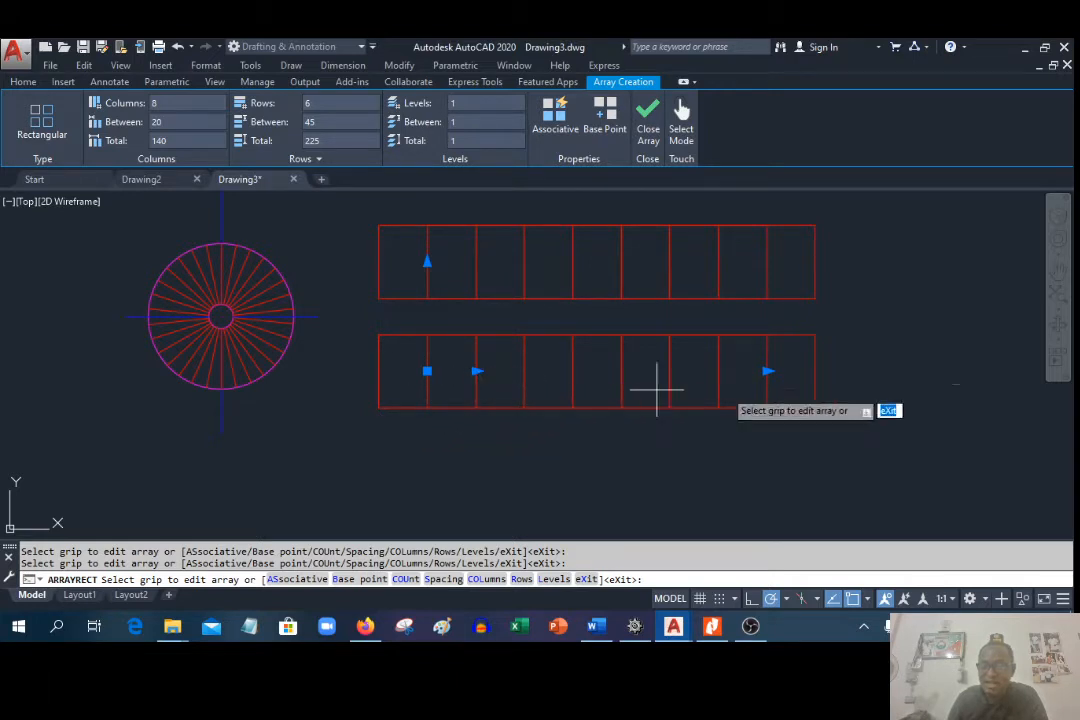
{"action": "left_click", "coordinate": [767, 371]}
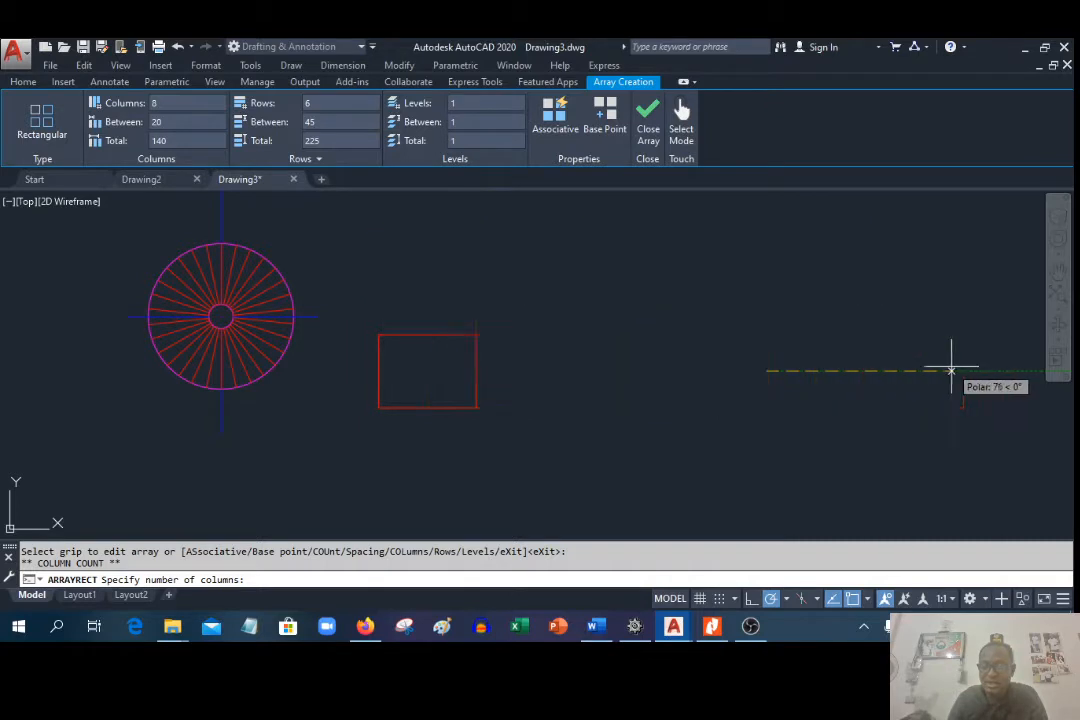
{"action": "left_click", "coordinate": [971, 366]}
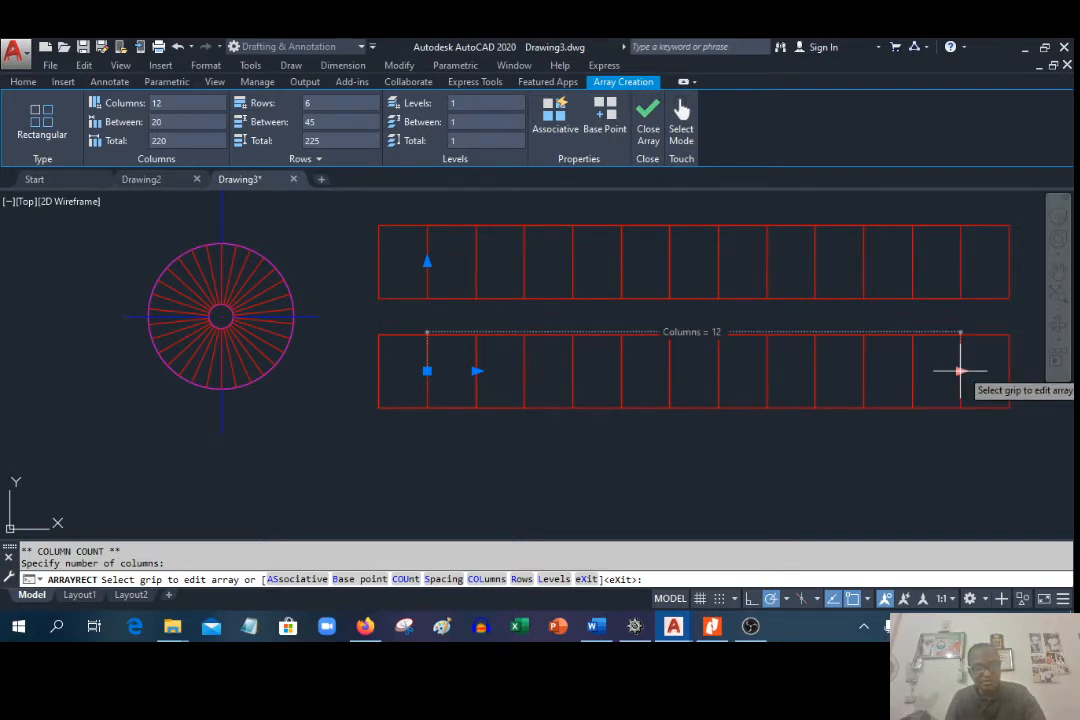
{"action": "key", "text": "Return"}
Step: Select all objects in the drawing and examine the full extent of the rectangular array beside the wheel
{"action": "key", "text": "ctrl+a"}
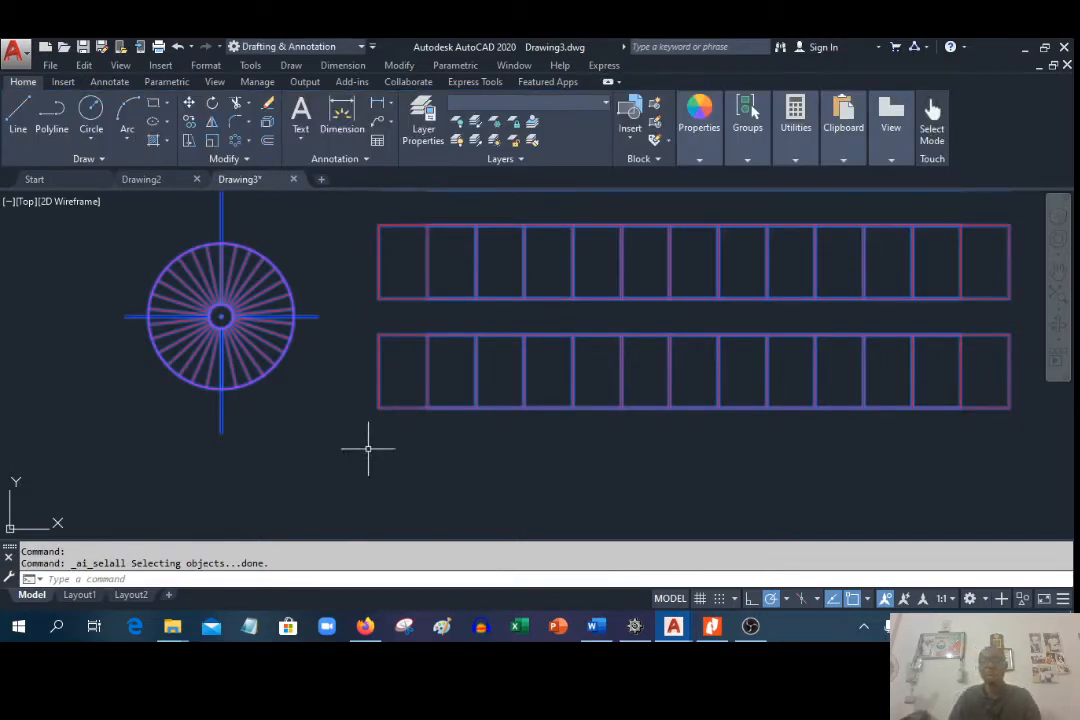
{"action": "scroll", "coordinate": [405, 491], "scroll_direction": "down", "scroll_amount": 2}
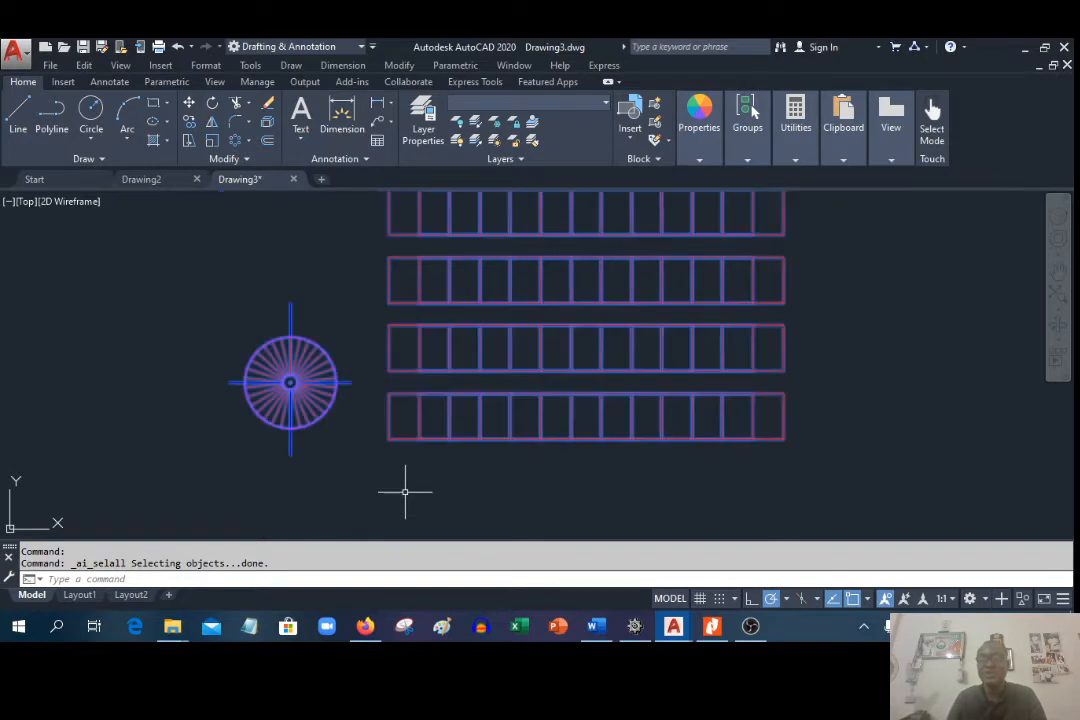
{"action": "scroll", "coordinate": [405, 491], "scroll_direction": "down", "scroll_amount": 4}
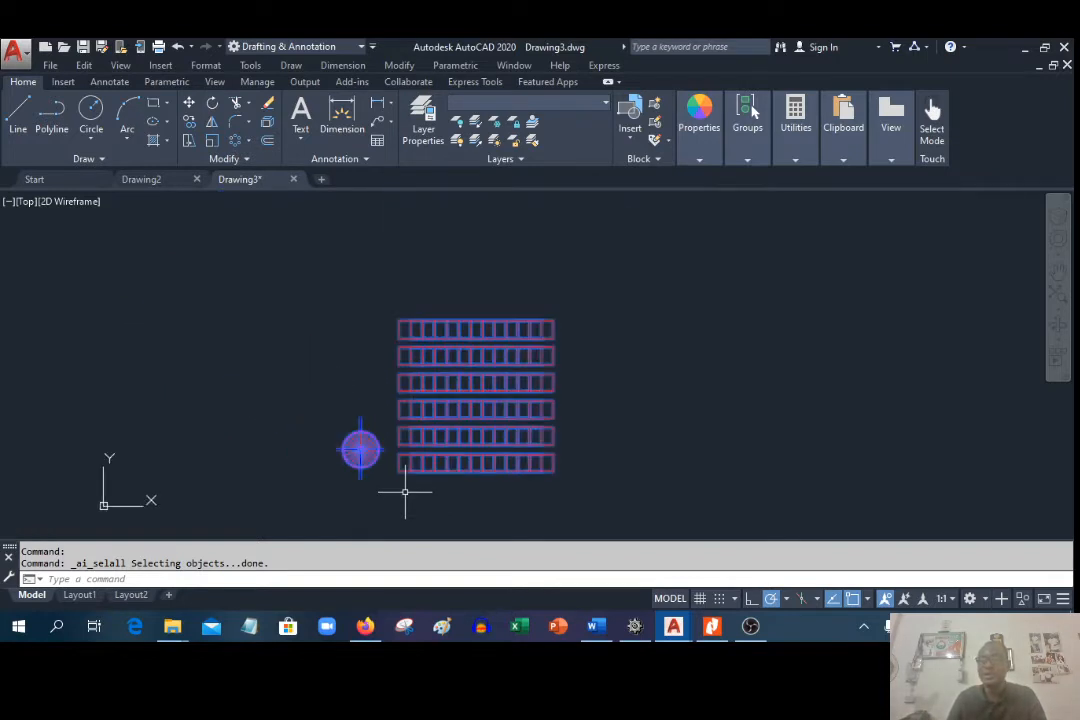
{"action": "scroll", "coordinate": [405, 491], "scroll_direction": "up", "scroll_amount": 2}
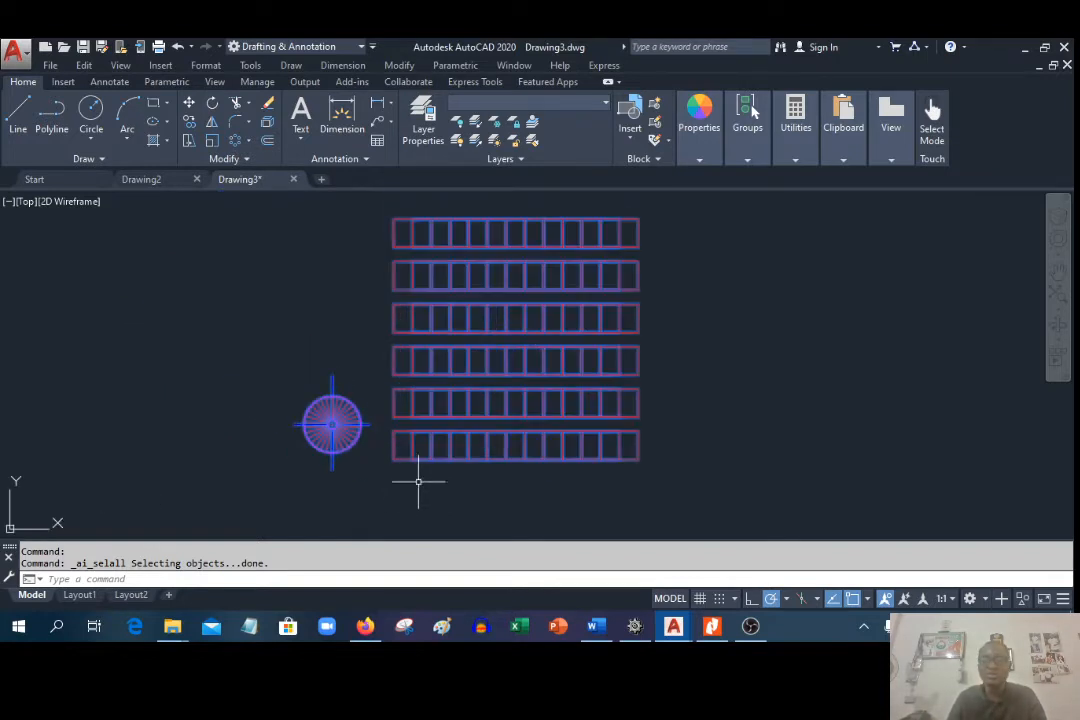
{"action": "left_click", "coordinate": [482, 330]}
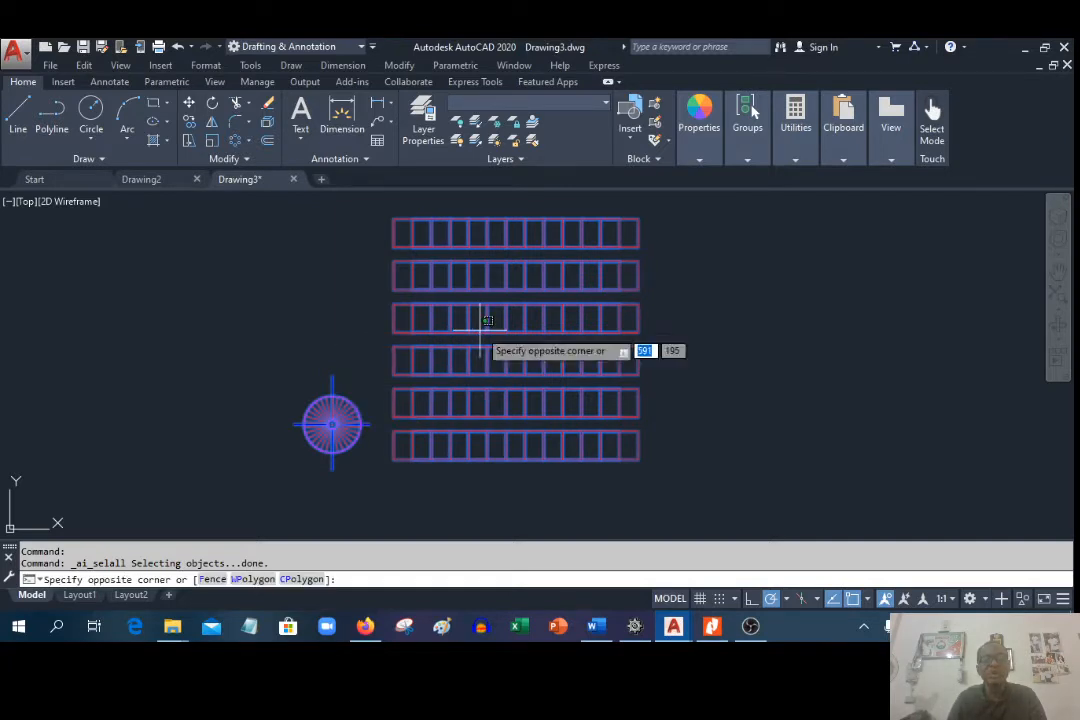
{"action": "left_click", "coordinate": [638, 440]}
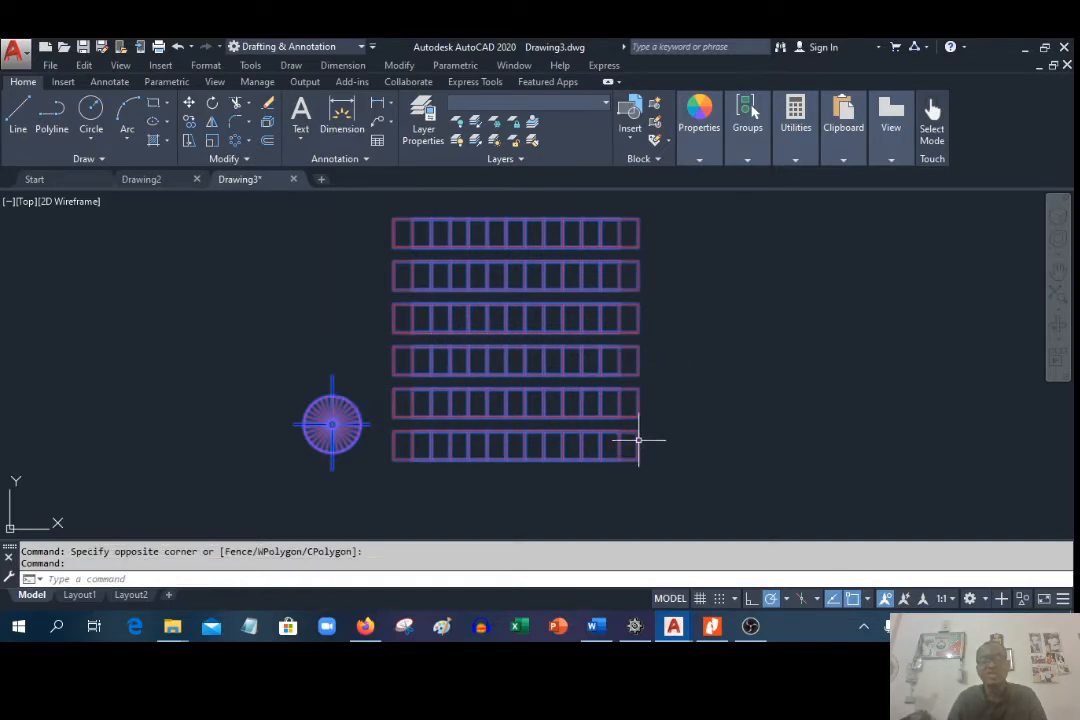
{"action": "left_click", "coordinate": [570, 352]}
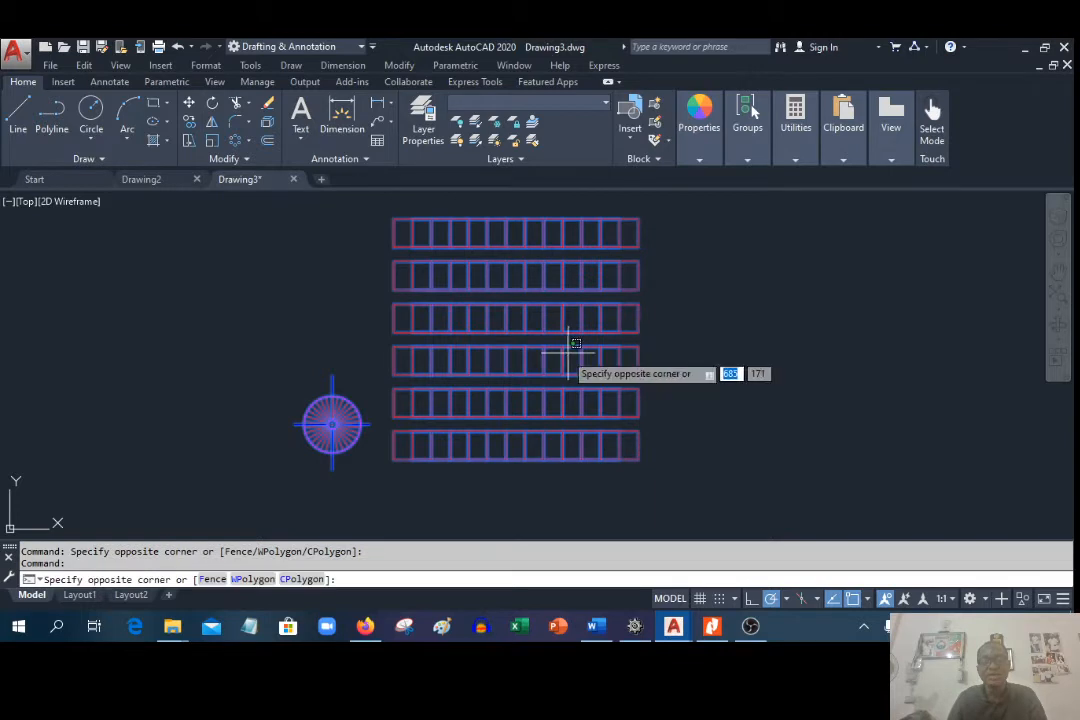
{"action": "left_click", "coordinate": [593, 288]}
{"action": "left_click", "coordinate": [812, 298]}
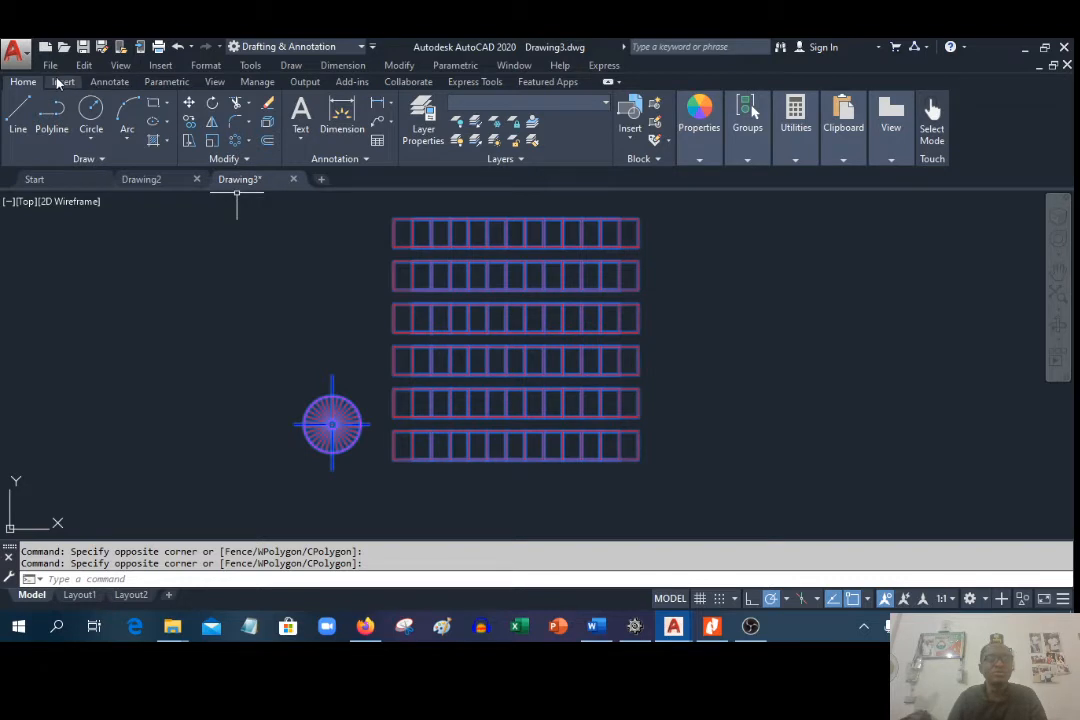
Step: Undo the rectangular array back to the single rectangle beside the wheel
{"action": "left_click", "coordinate": [177, 49]}
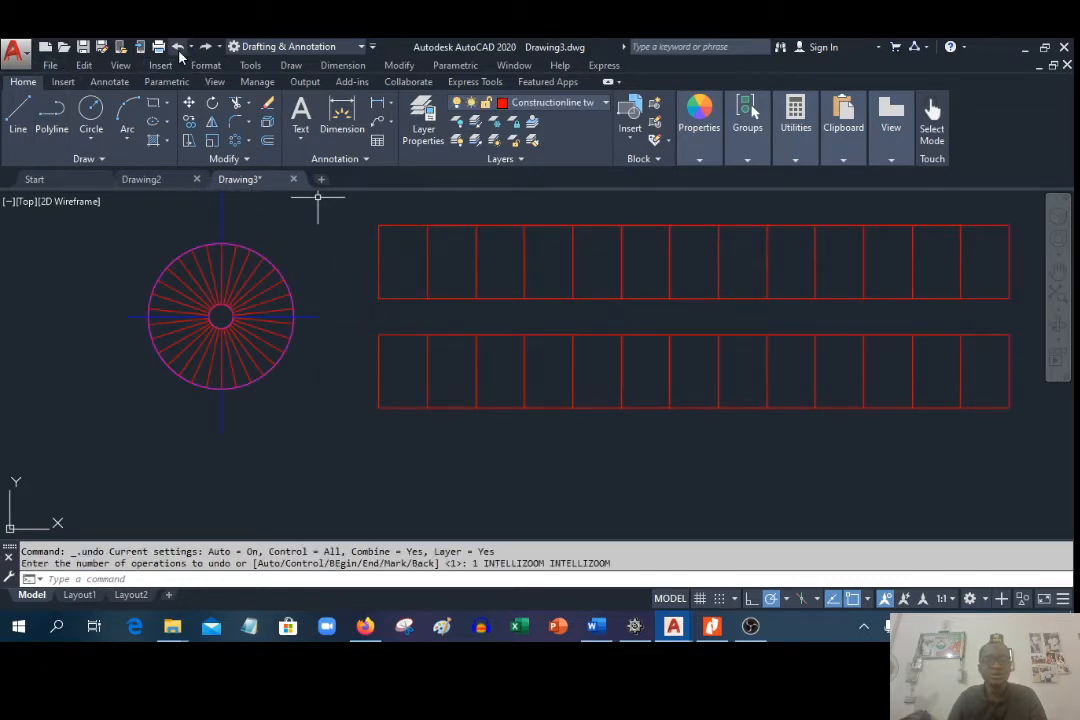
{"action": "left_click", "coordinate": [179, 52]}
{"action": "left_click", "coordinate": [179, 50]}
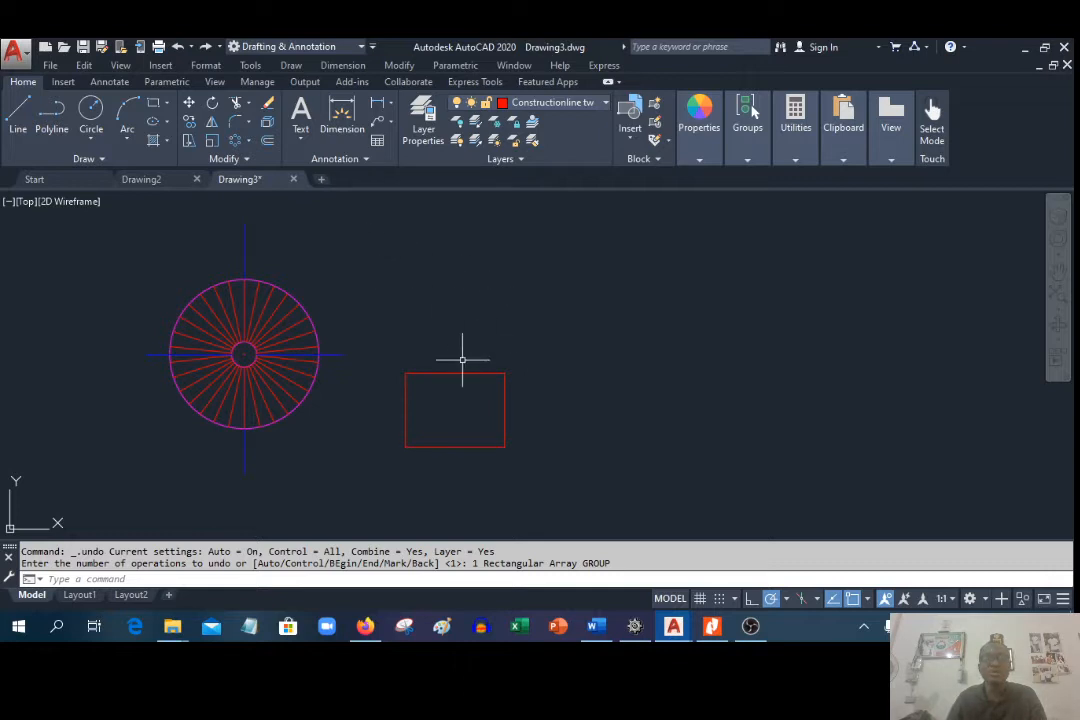
Step: Create a new rectangular array from the single rectangle beside the wheel
{"action": "left_click", "coordinate": [397, 66]}
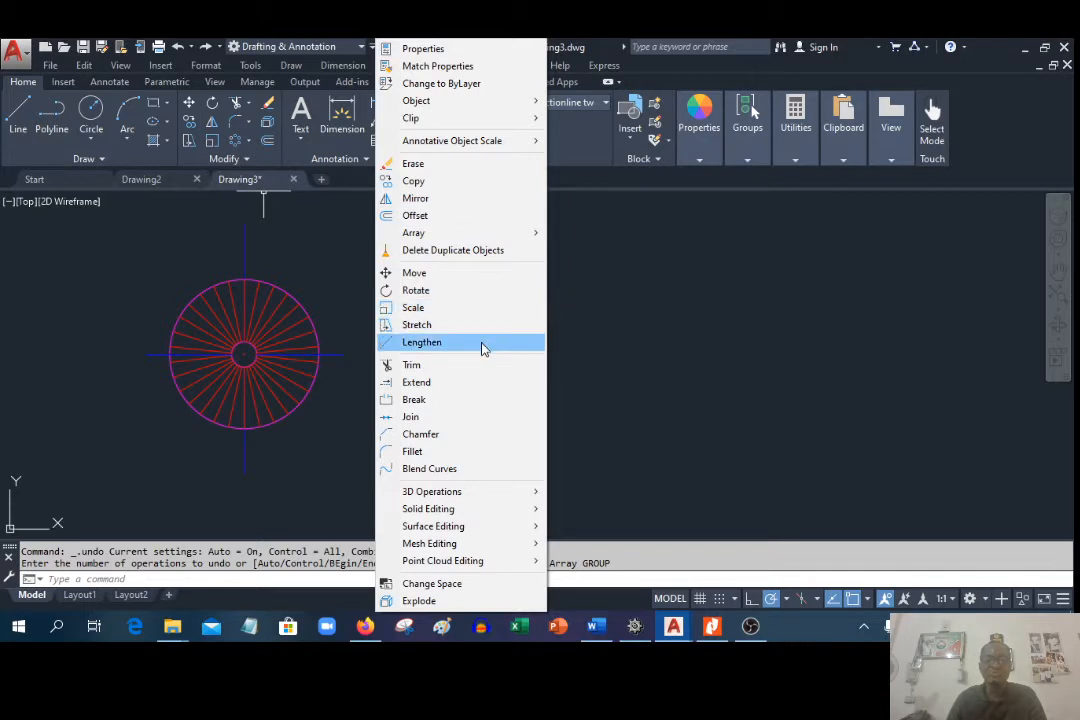
{"action": "mouse_move", "coordinate": [508, 238]}
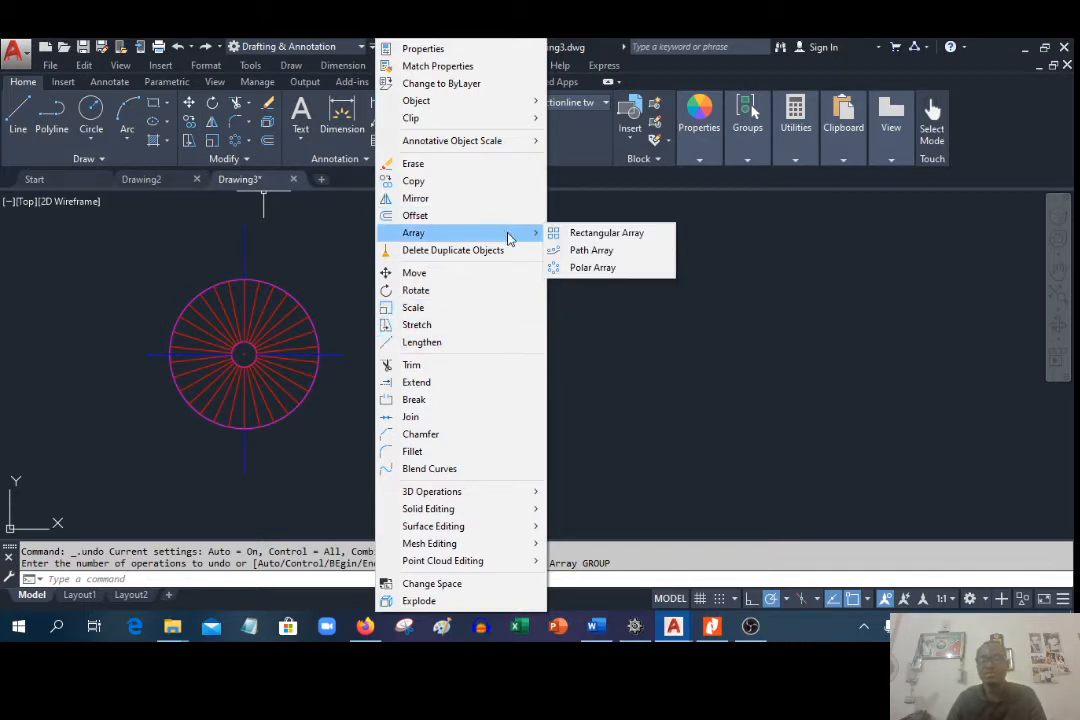
{"action": "left_click", "coordinate": [560, 234]}
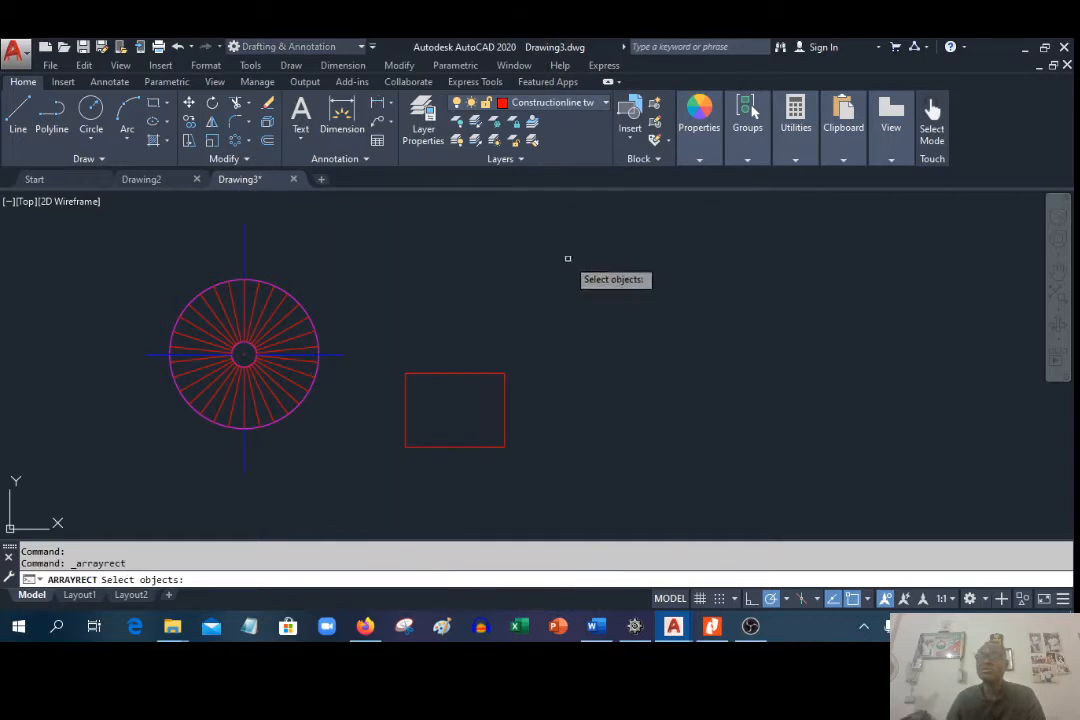
{"action": "scroll", "coordinate": [594, 402], "scroll_direction": "down", "scroll_amount": 2}
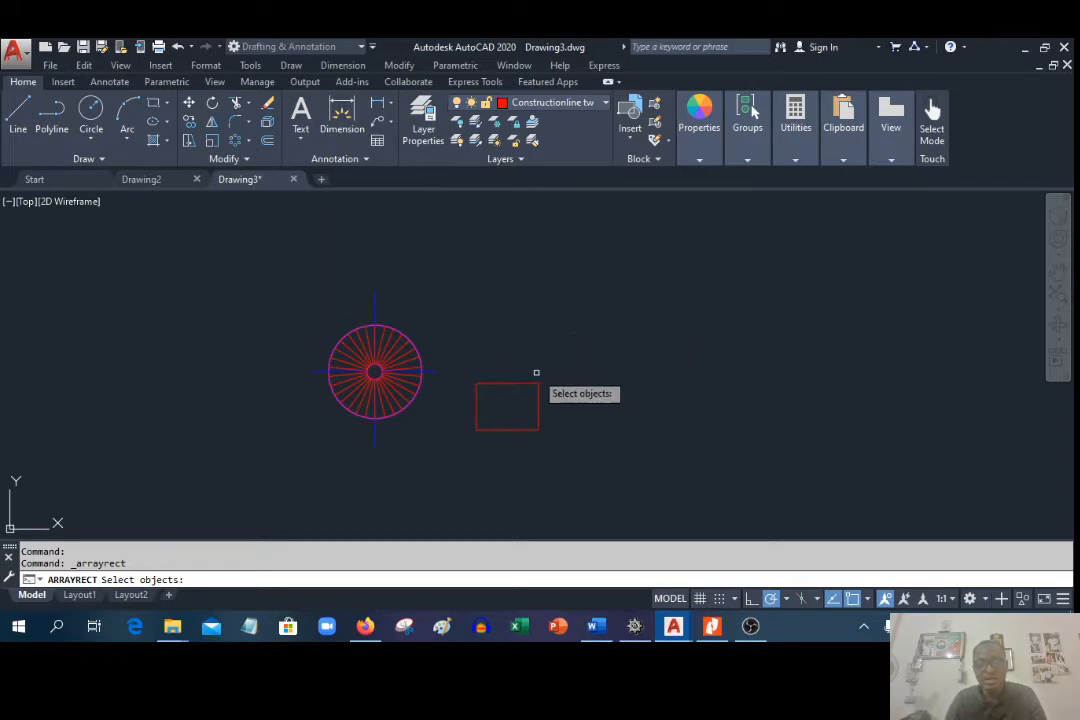
{"action": "left_click", "coordinate": [531, 384]}
{"action": "key", "text": "Return"}
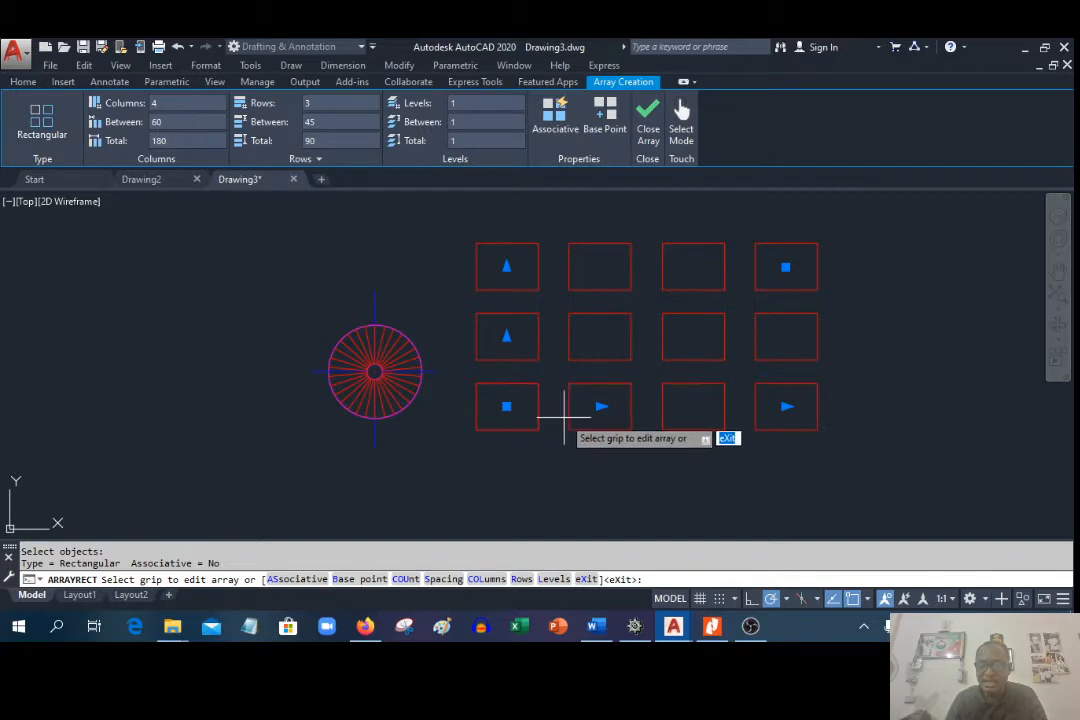
Step: Set the spacing between the array's columns to 40
{"action": "scroll", "coordinate": [542, 433], "scroll_direction": "up", "scroll_amount": 2}
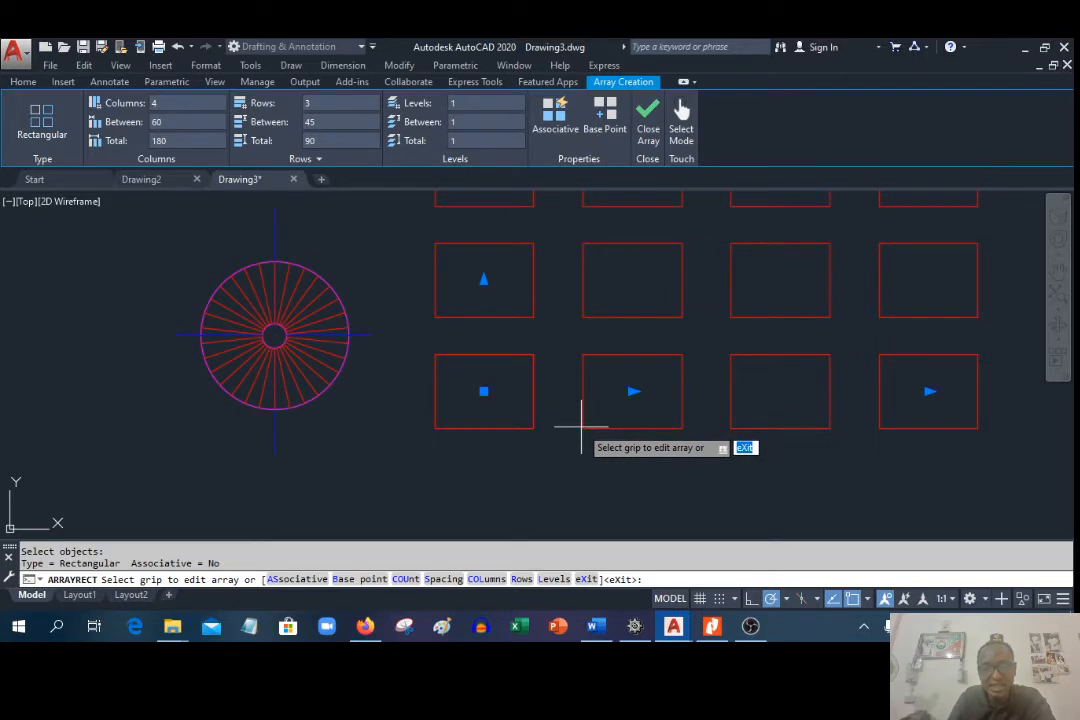
{"action": "left_click", "coordinate": [183, 122]}
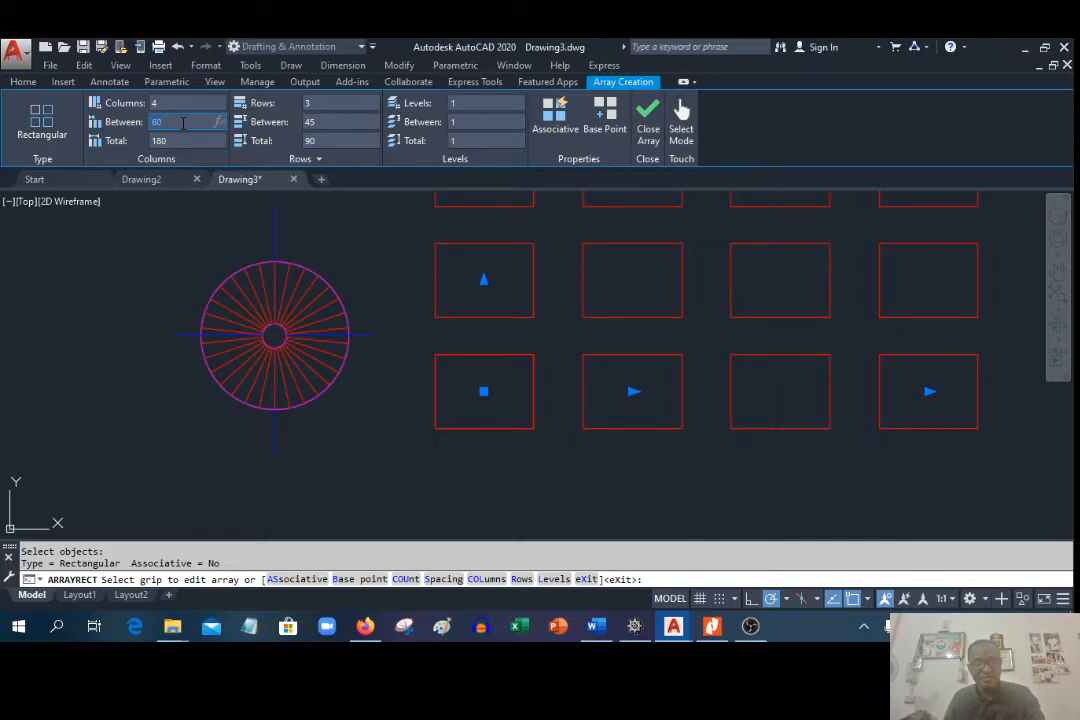
{"action": "key", "text": "Return"}
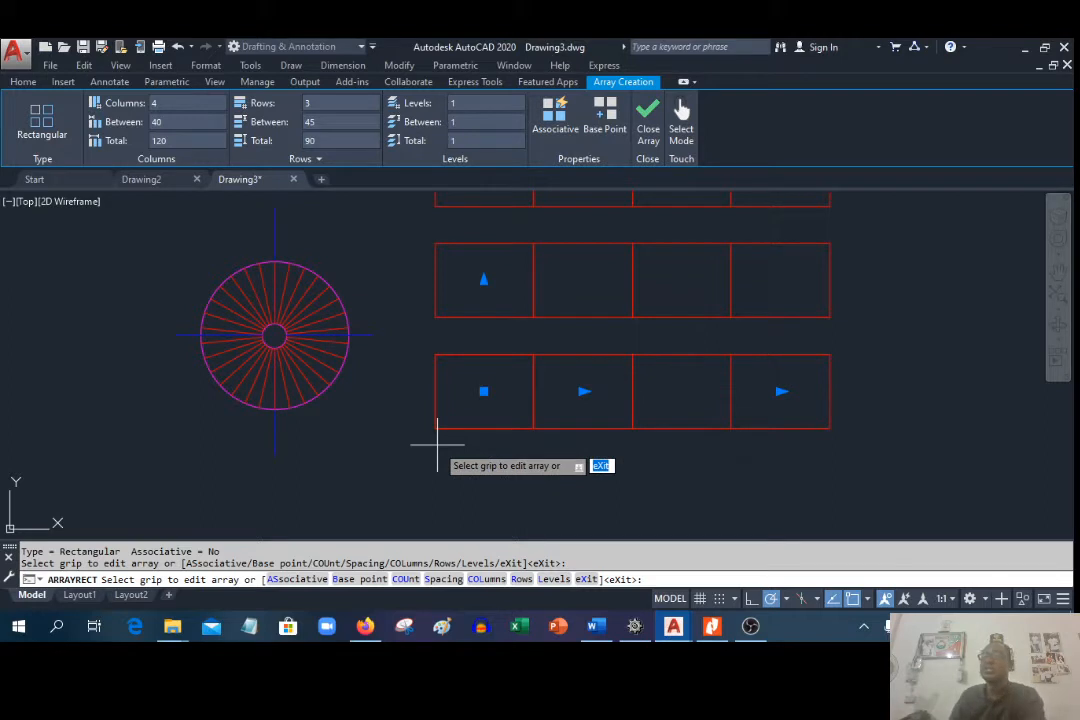
Step: Set the spacing between the array's columns to 50
{"action": "scroll", "coordinate": [443, 413], "scroll_direction": "up", "scroll_amount": 2}
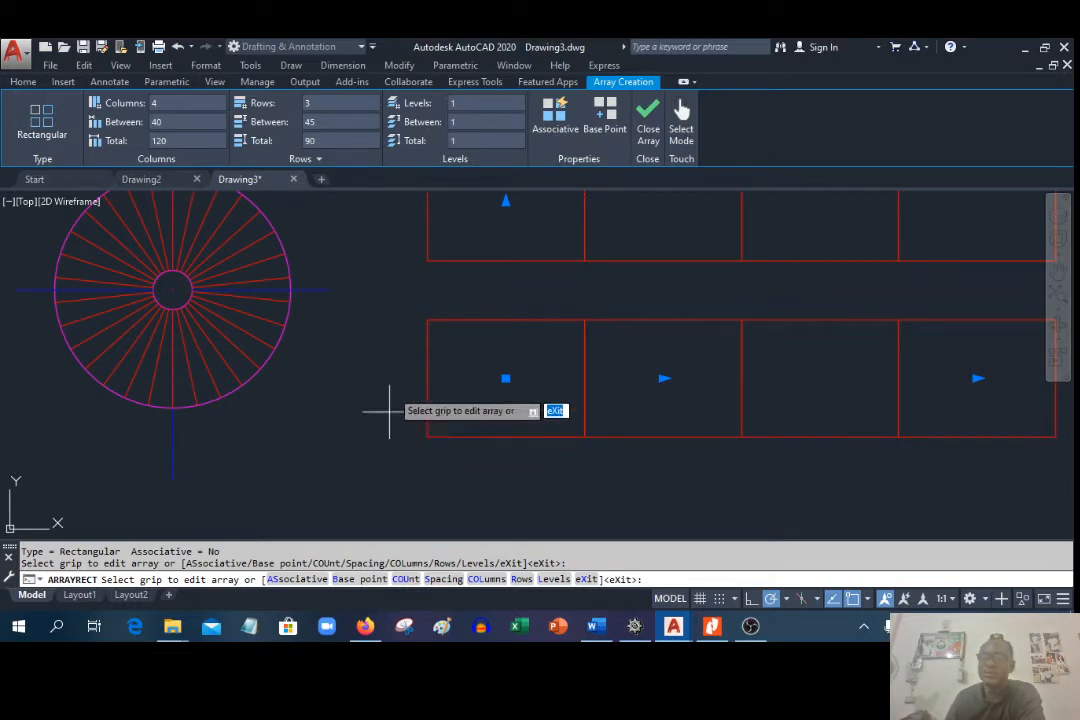
{"action": "left_click", "coordinate": [203, 121]}
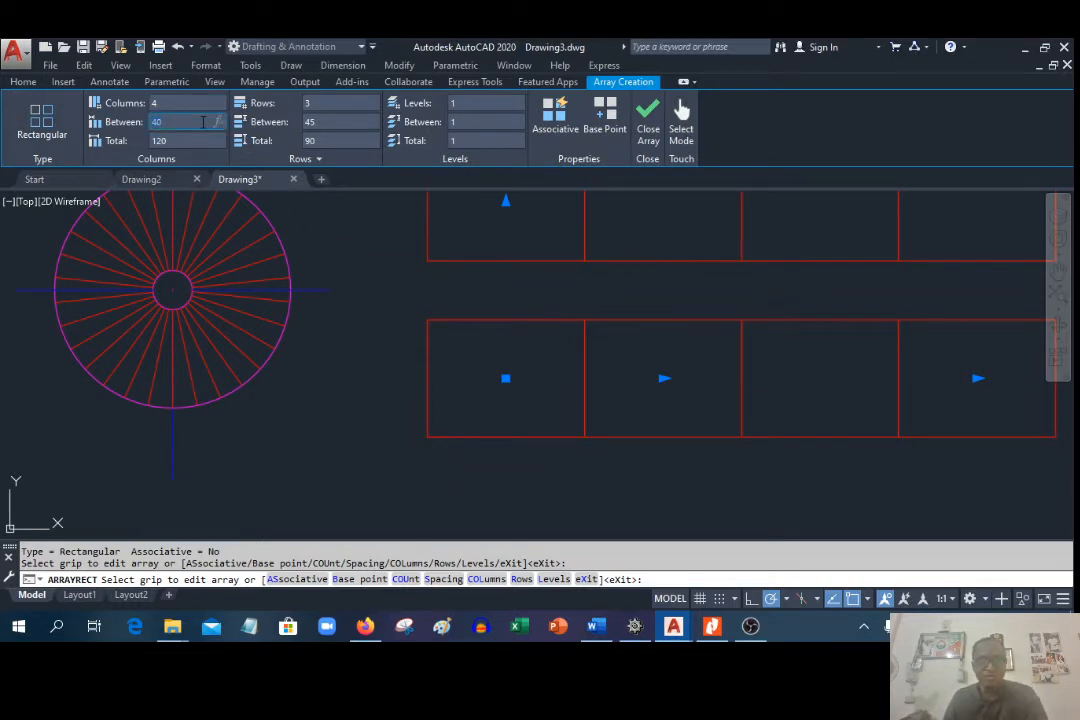
{"action": "type", "text": "50"}
{"action": "key", "text": "Return"}
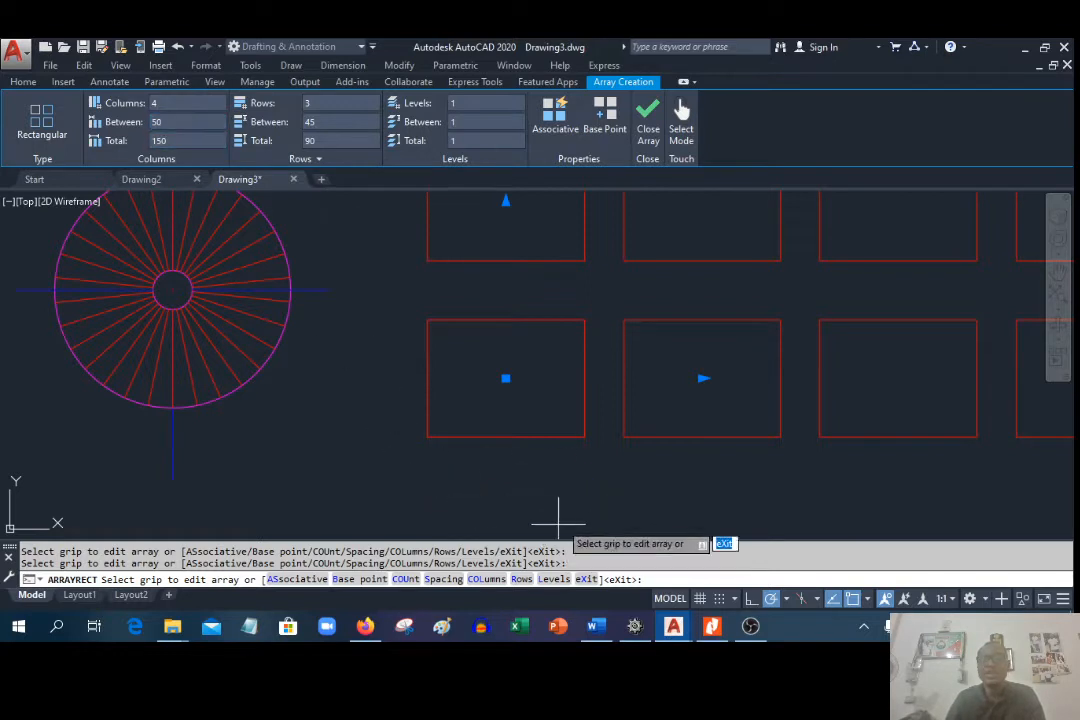
Step: Try column spacings of 60 and 20, and return the spacing between columns to 60
{"action": "left_click", "coordinate": [197, 123]}
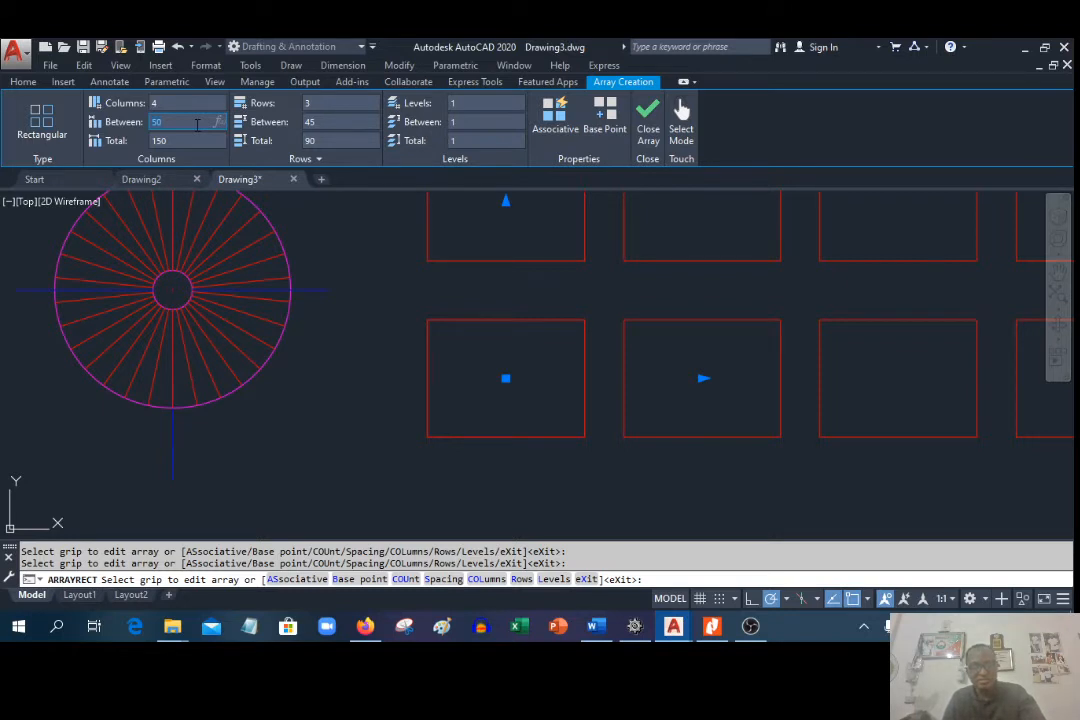
{"action": "key", "text": "Return"}
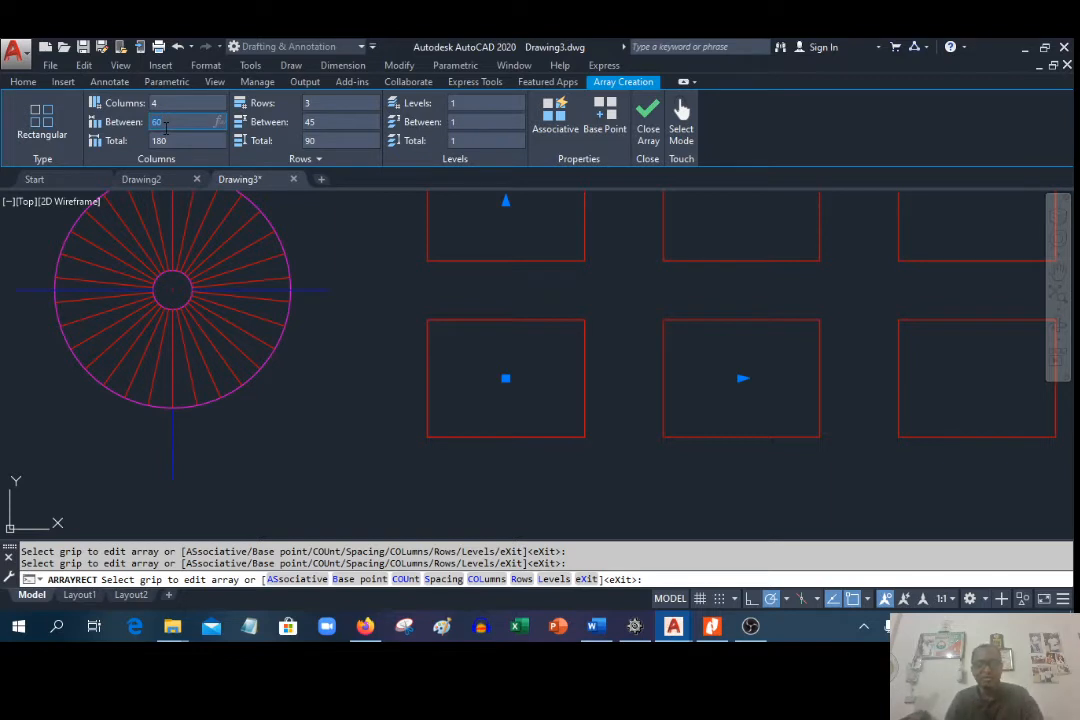
{"action": "left_click", "coordinate": [166, 127]}
{"action": "type", "text": "20"}
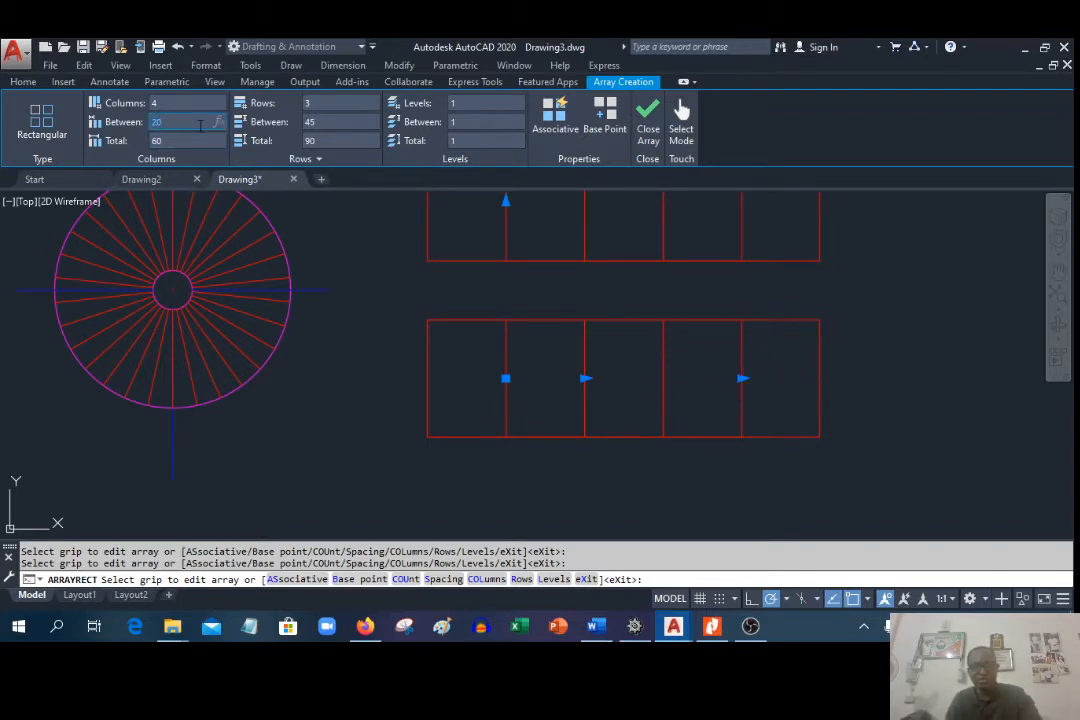
{"action": "key", "text": "Return"}
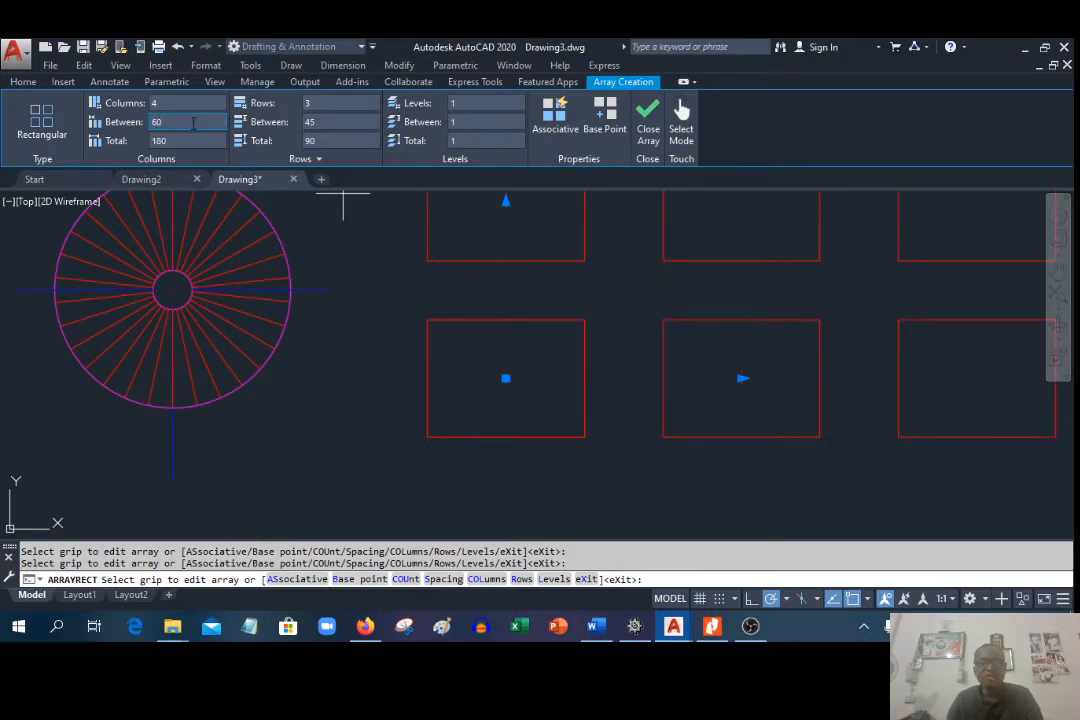
Step: Set the spacing between the array's columns to 45
{"action": "left_click", "coordinate": [193, 123]}
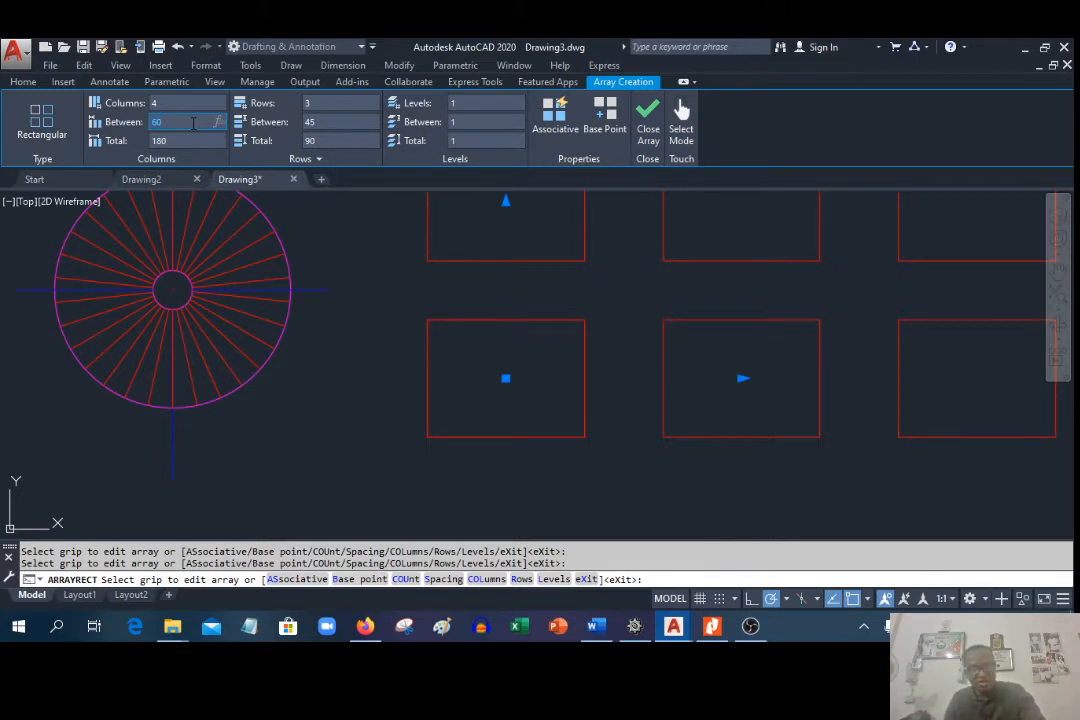
{"action": "key", "text": "Return"}
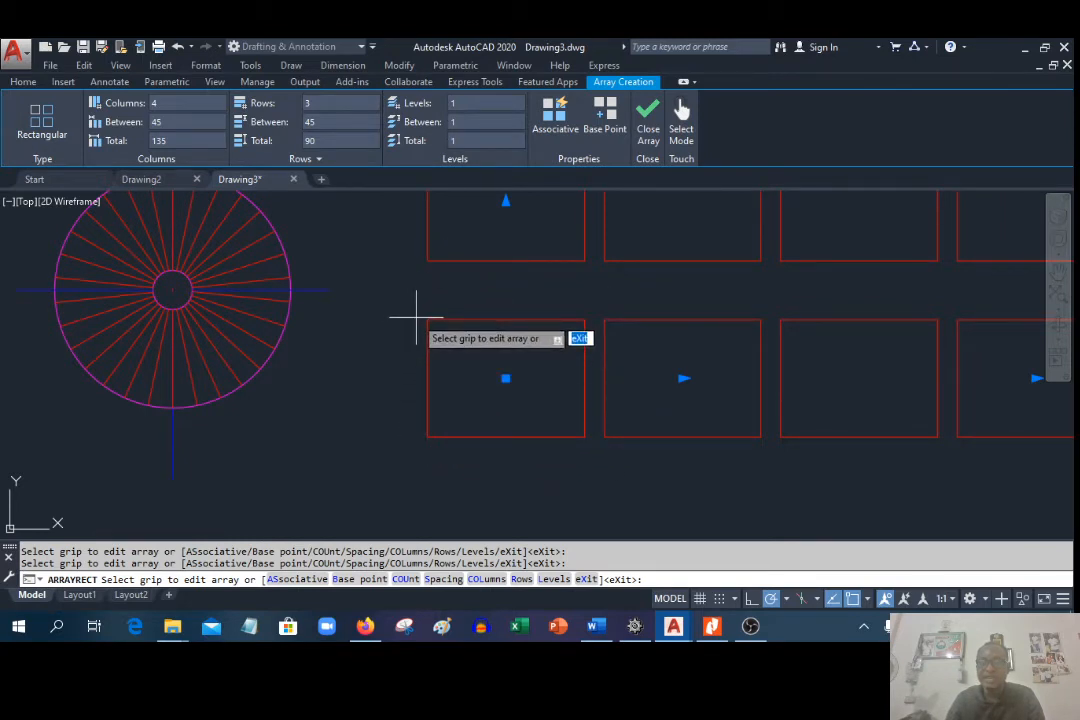
Step: Try a spacing of 30 between the array's rows and change it to 35
{"action": "left_click", "coordinate": [316, 122]}
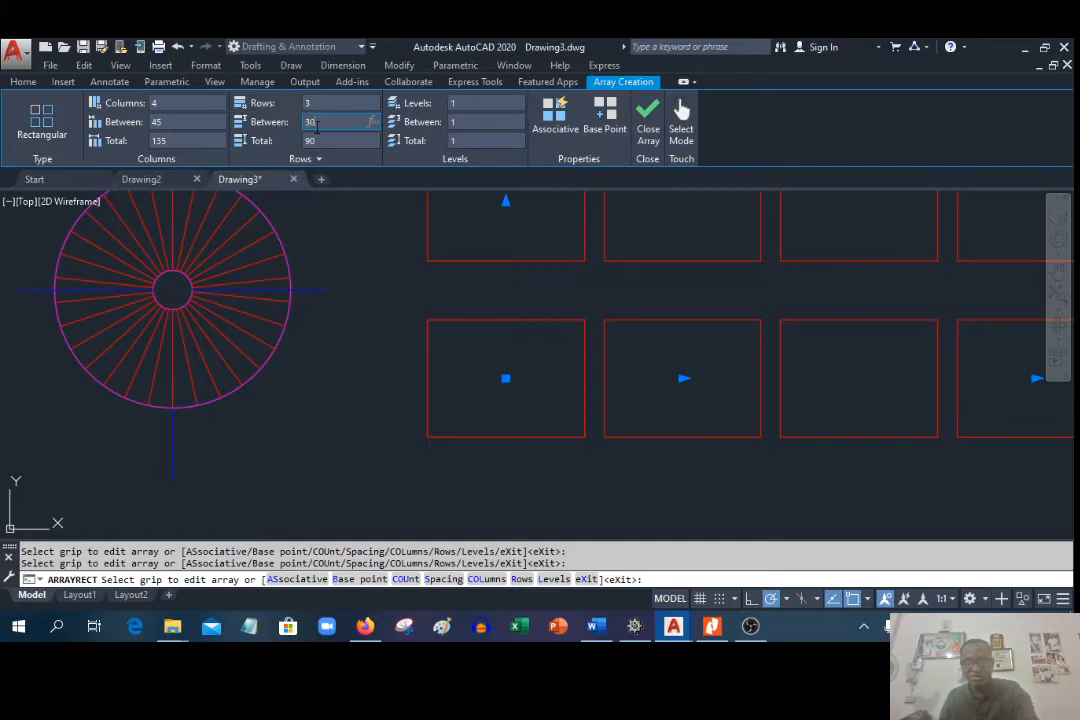
{"action": "type", "text": "30"}
{"action": "key", "text": "Return"}
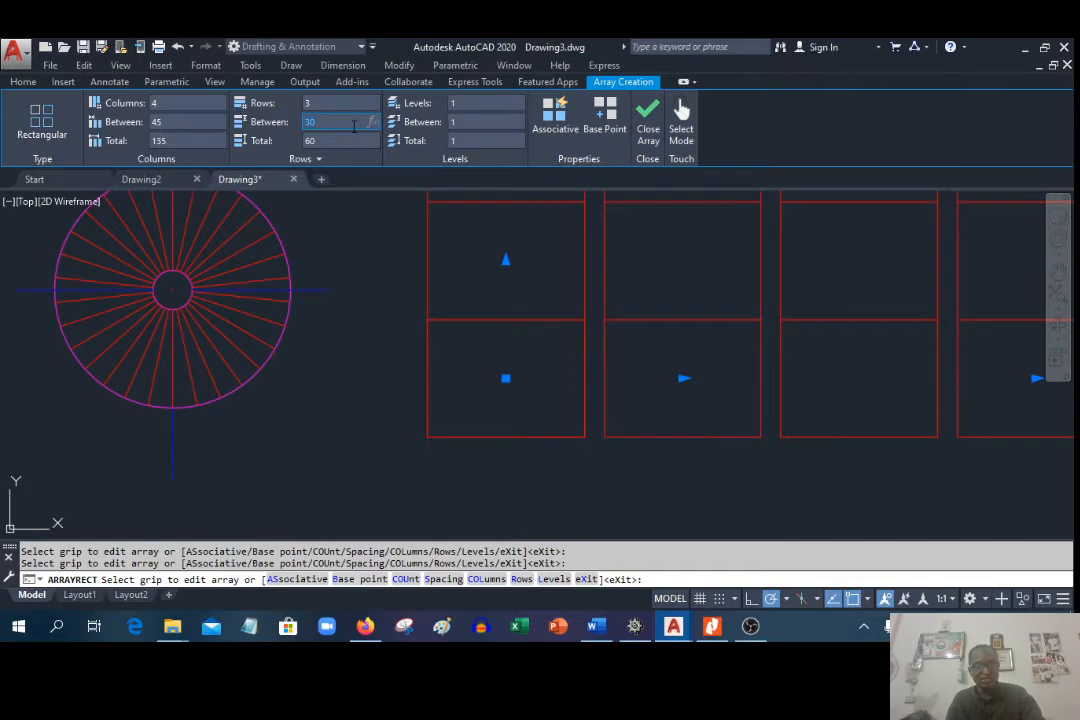
{"action": "key", "text": "Return"}
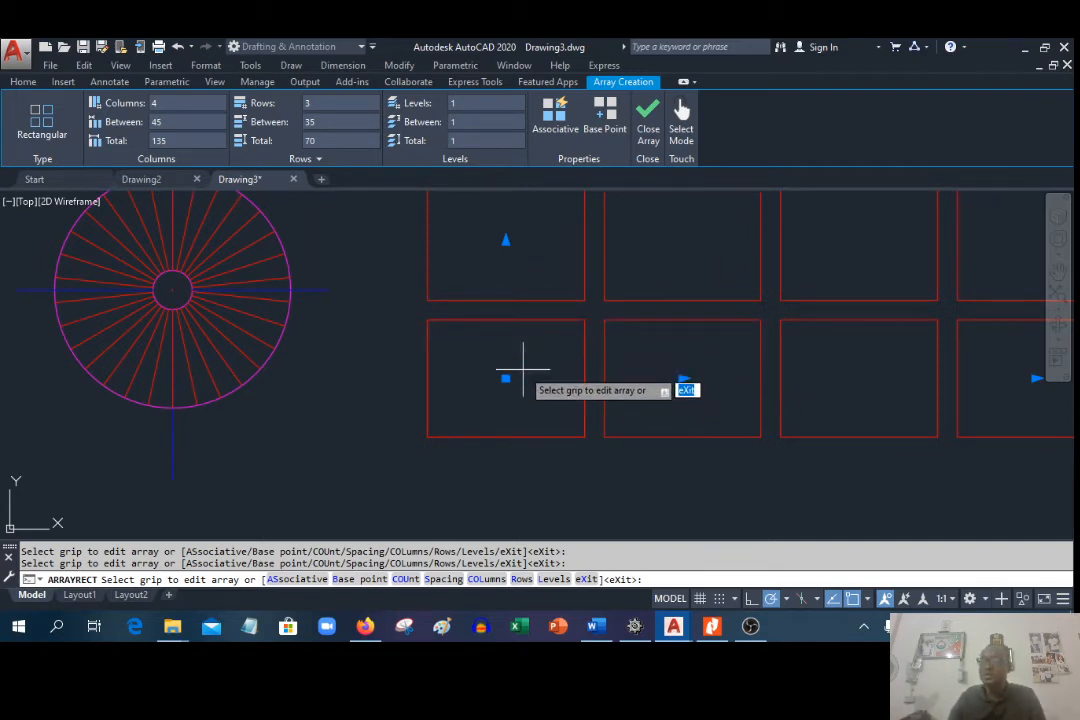
Step: Make the array associative and finish it, checking that it can be selected as a single object
{"action": "scroll", "coordinate": [441, 408], "scroll_direction": "down", "scroll_amount": 3}
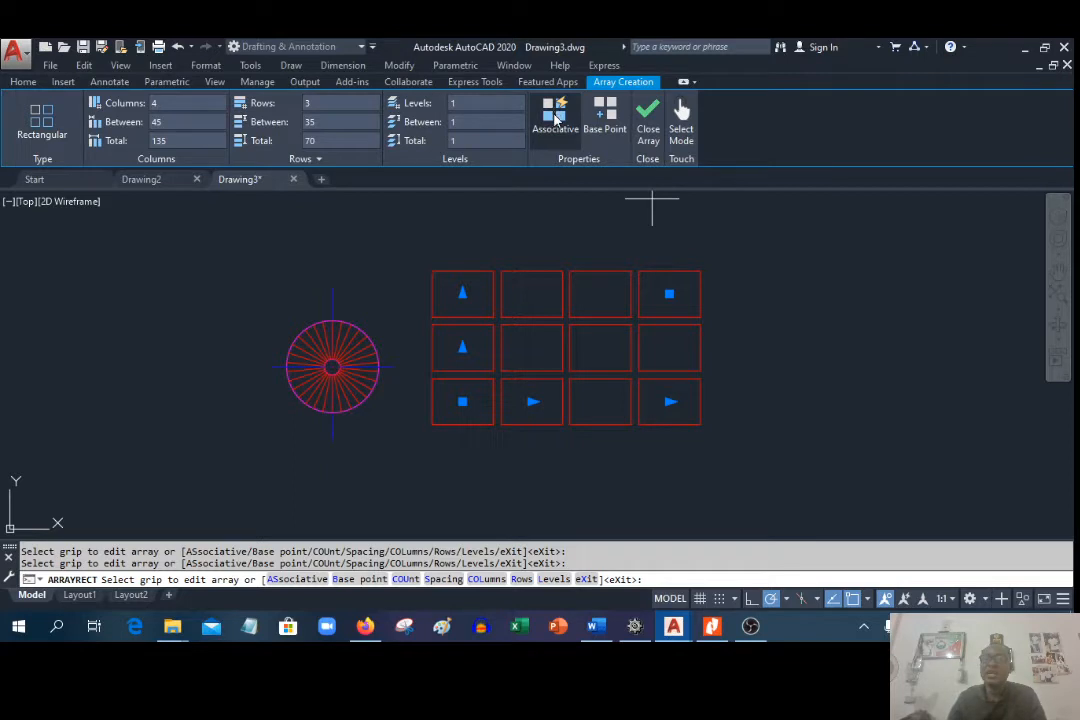
{"action": "left_click", "coordinate": [556, 118]}
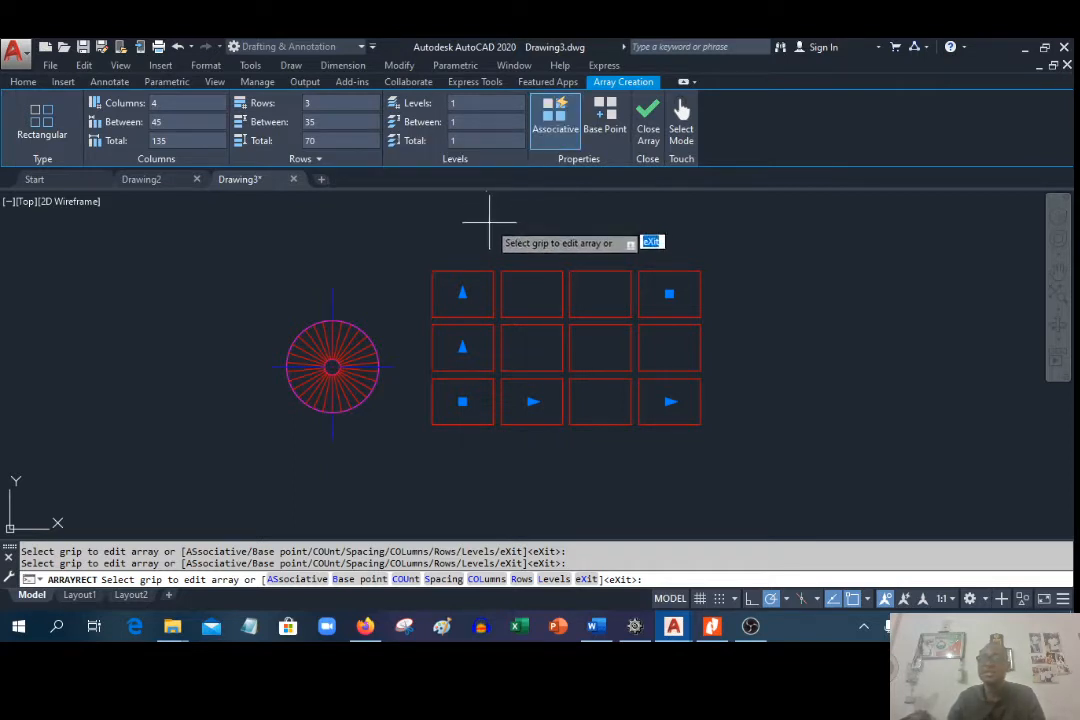
{"action": "left_click", "coordinate": [648, 128]}
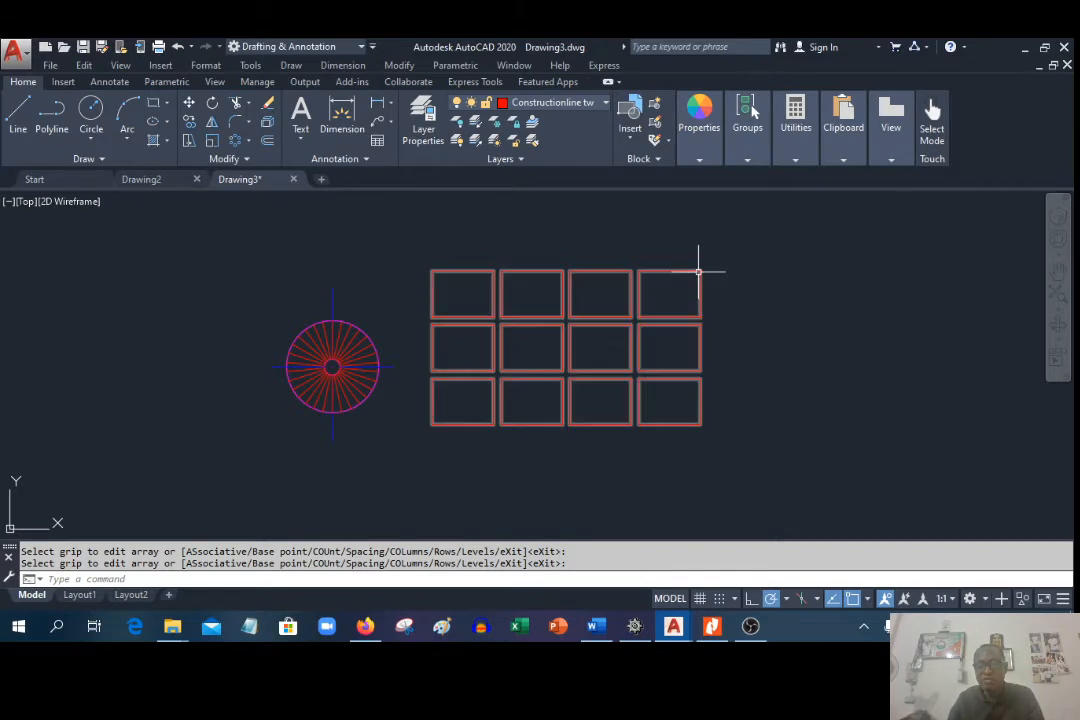
{"action": "left_click", "coordinate": [698, 270]}
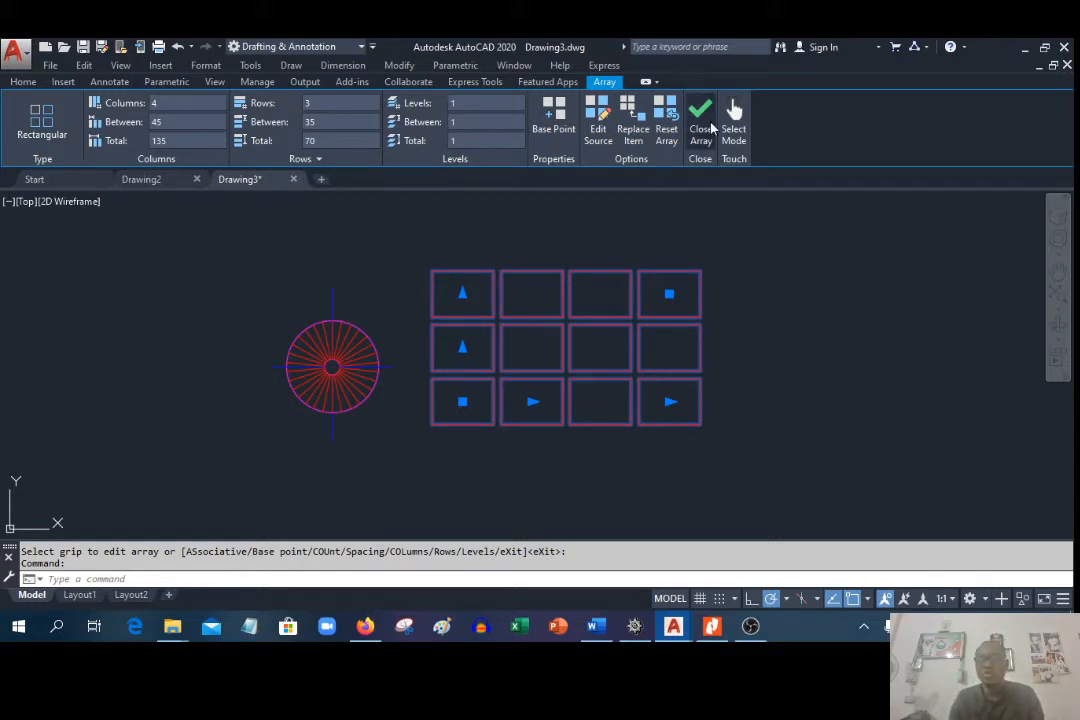
{"action": "left_click", "coordinate": [701, 128]}
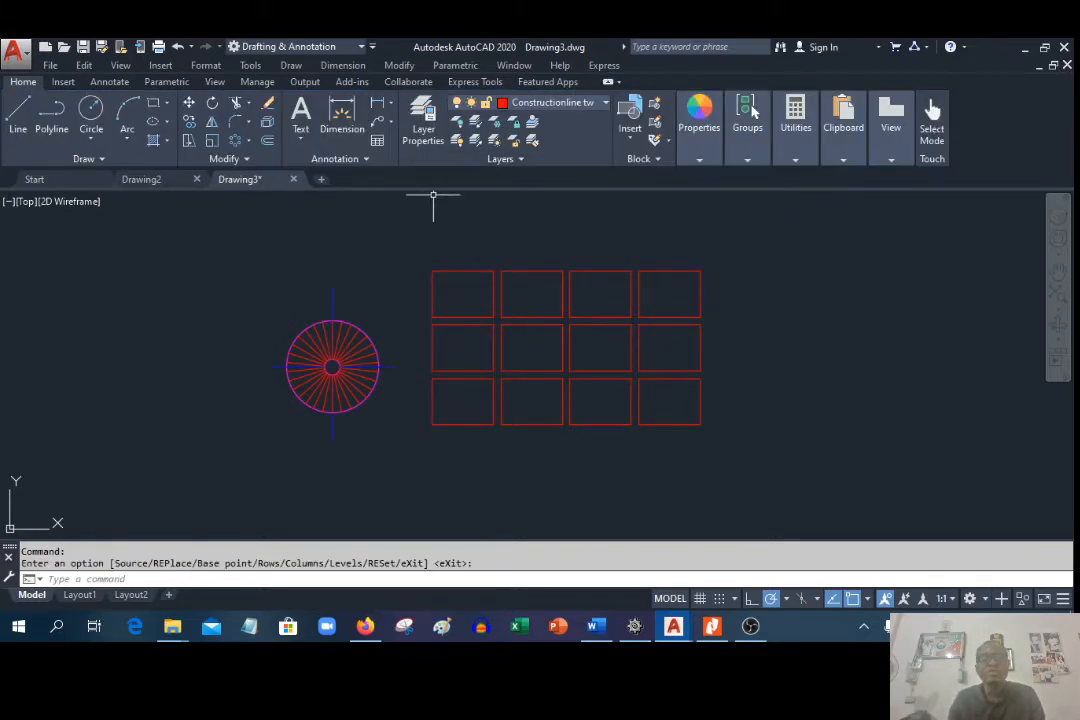
Step: Explode the rectangular array and select two of its rectangles to check that they are separate objects
{"action": "left_click", "coordinate": [410, 67]}
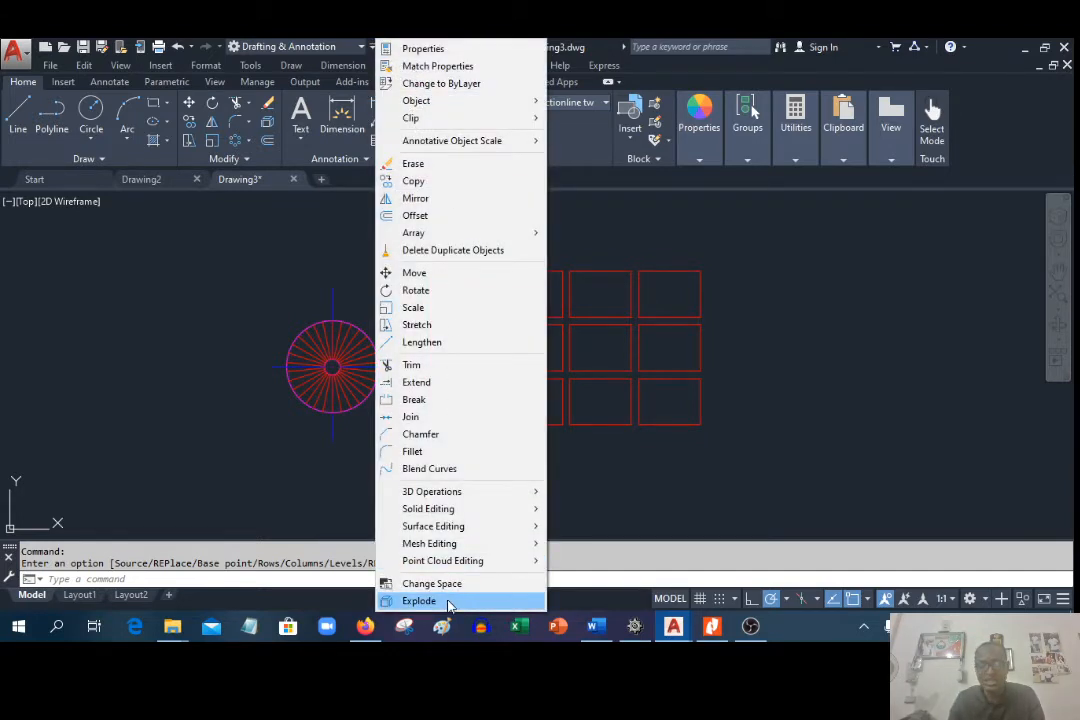
{"action": "left_click", "coordinate": [419, 601]}
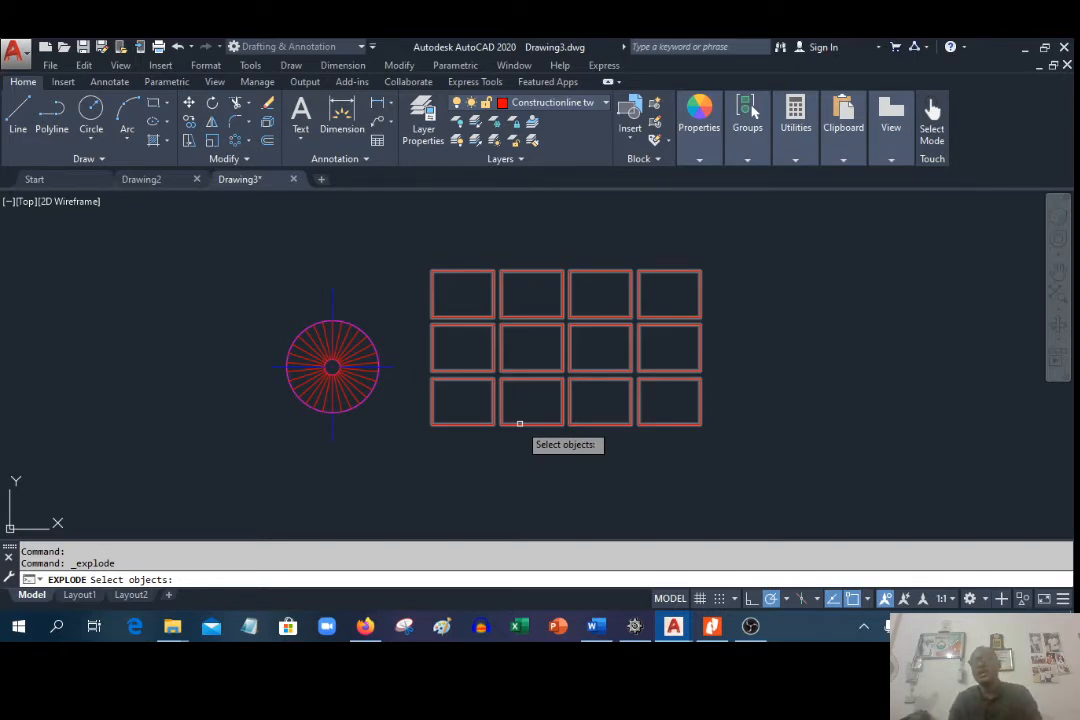
{"action": "left_click", "coordinate": [519, 424]}
{"action": "key", "text": "Return"}
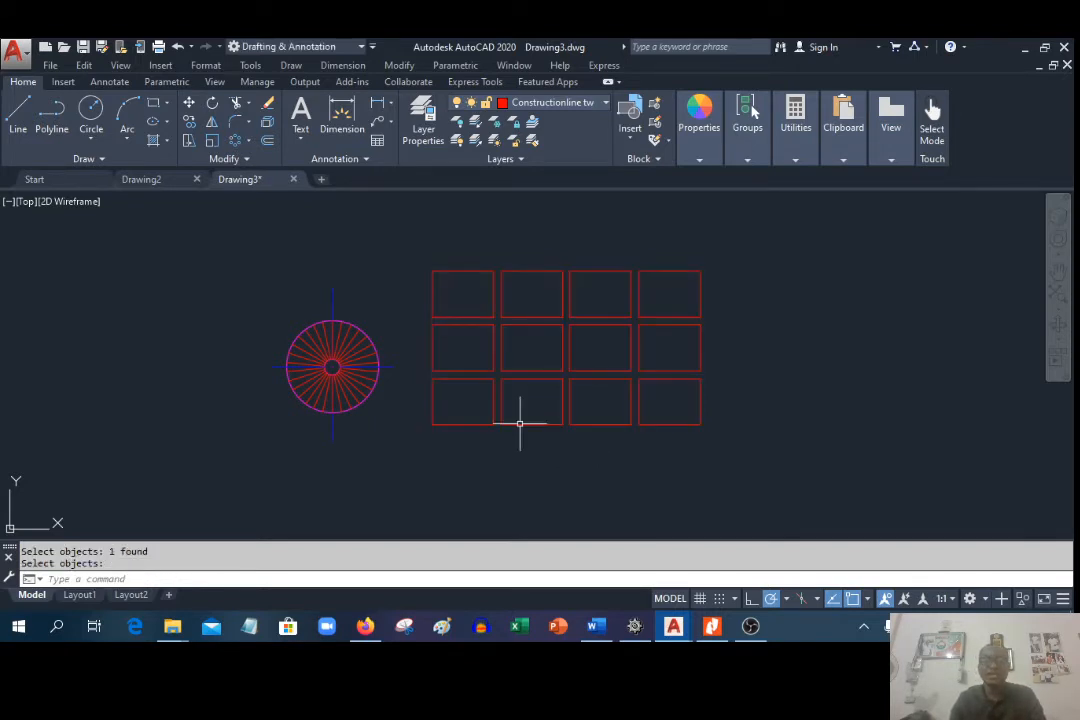
{"action": "left_click", "coordinate": [534, 424]}
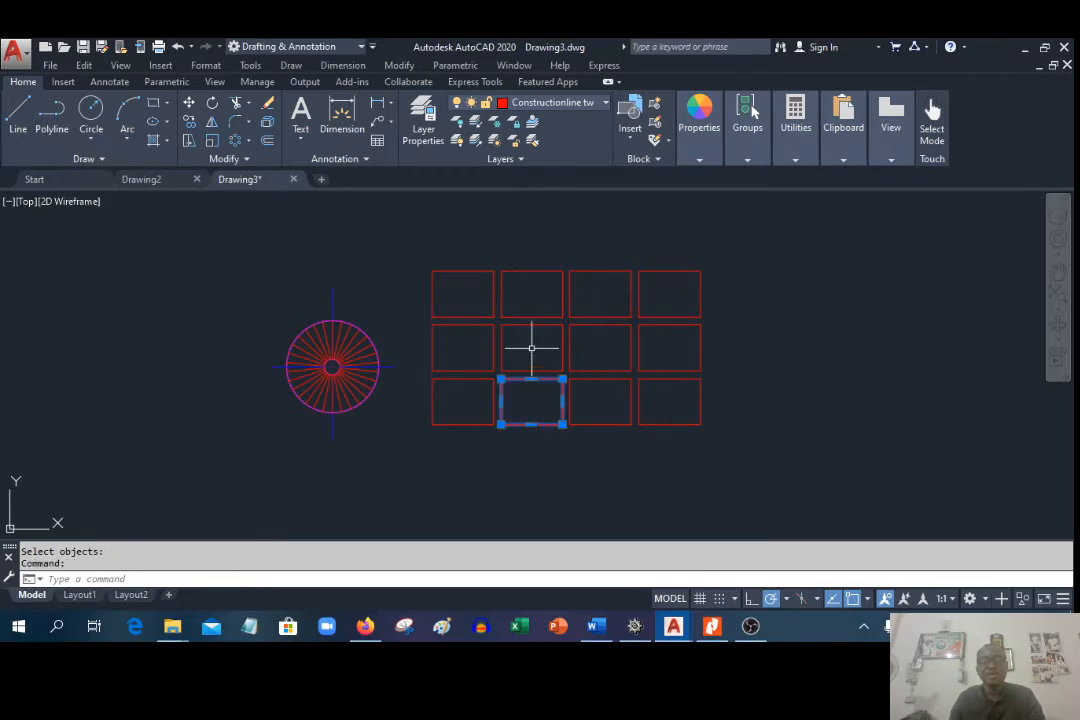
{"action": "left_click", "coordinate": [524, 323]}
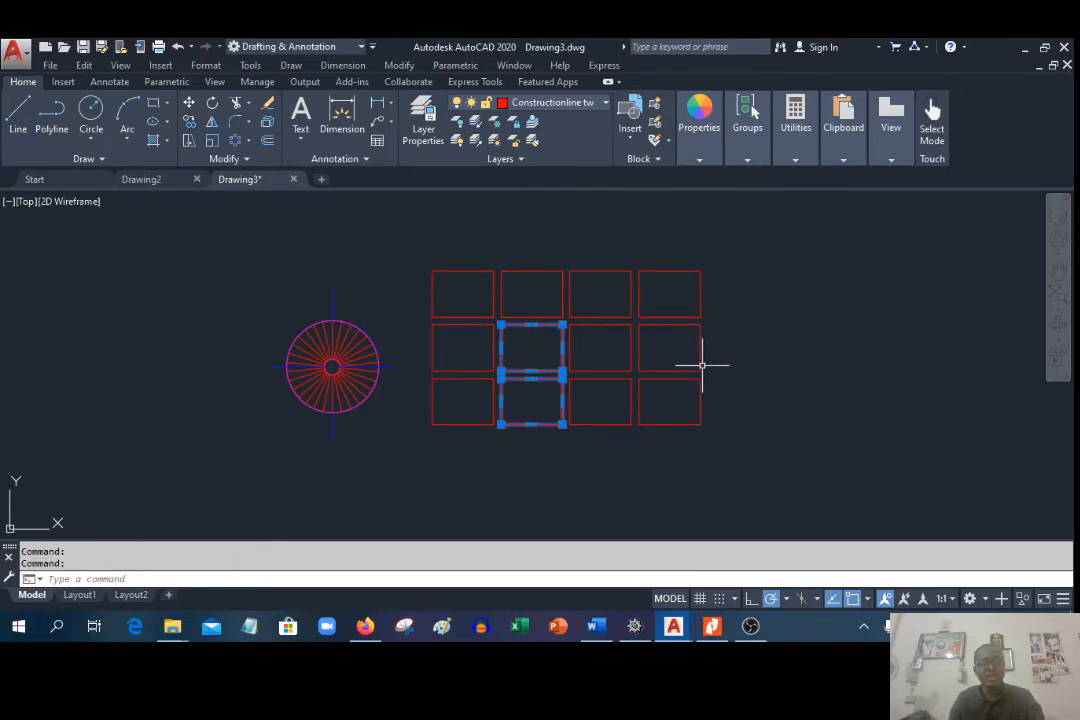
{"action": "key", "text": "Escape"}
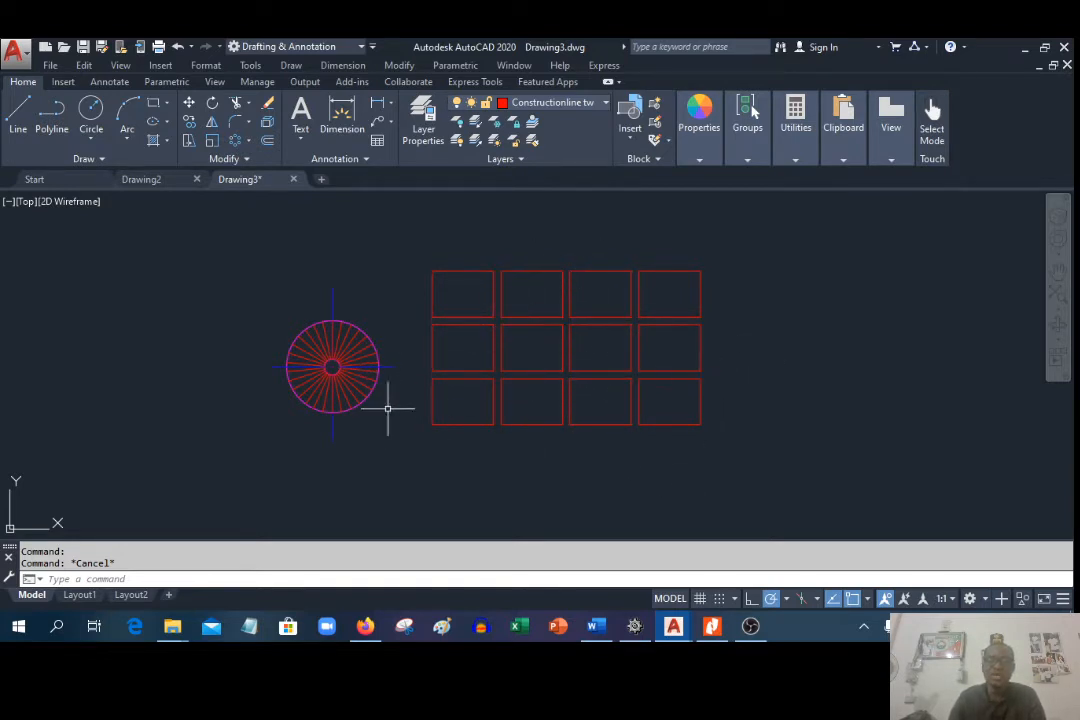
{"action": "scroll", "coordinate": [343, 357], "scroll_direction": "up", "scroll_amount": 4}
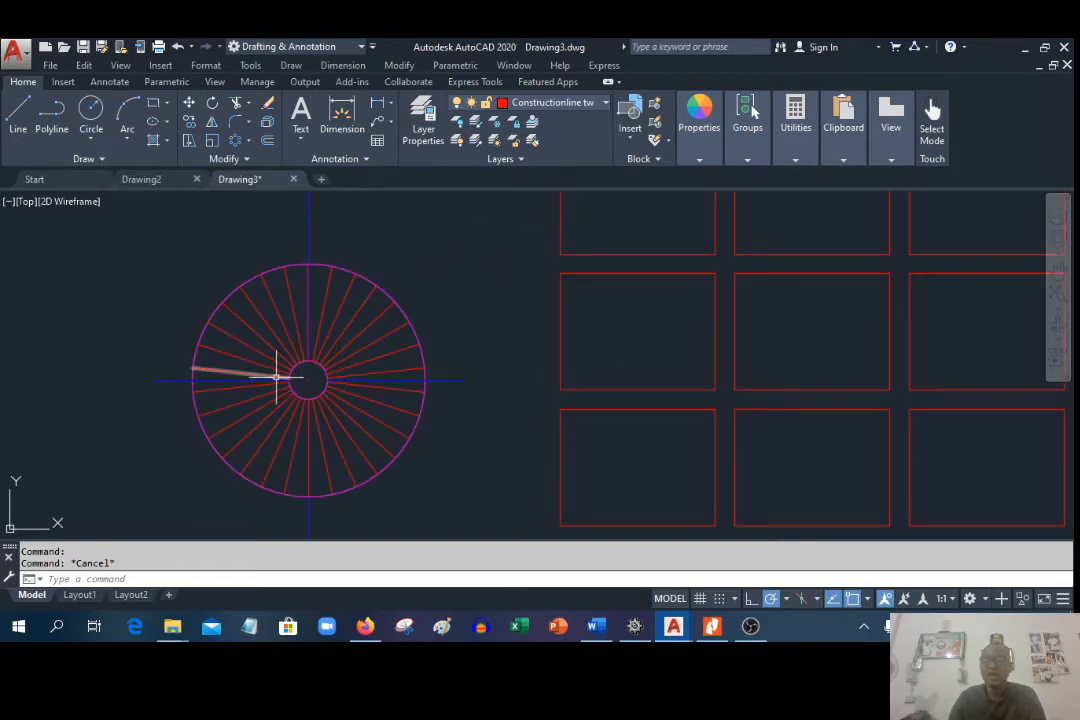
{"action": "scroll", "coordinate": [251, 366], "scroll_direction": "down", "scroll_amount": 4}
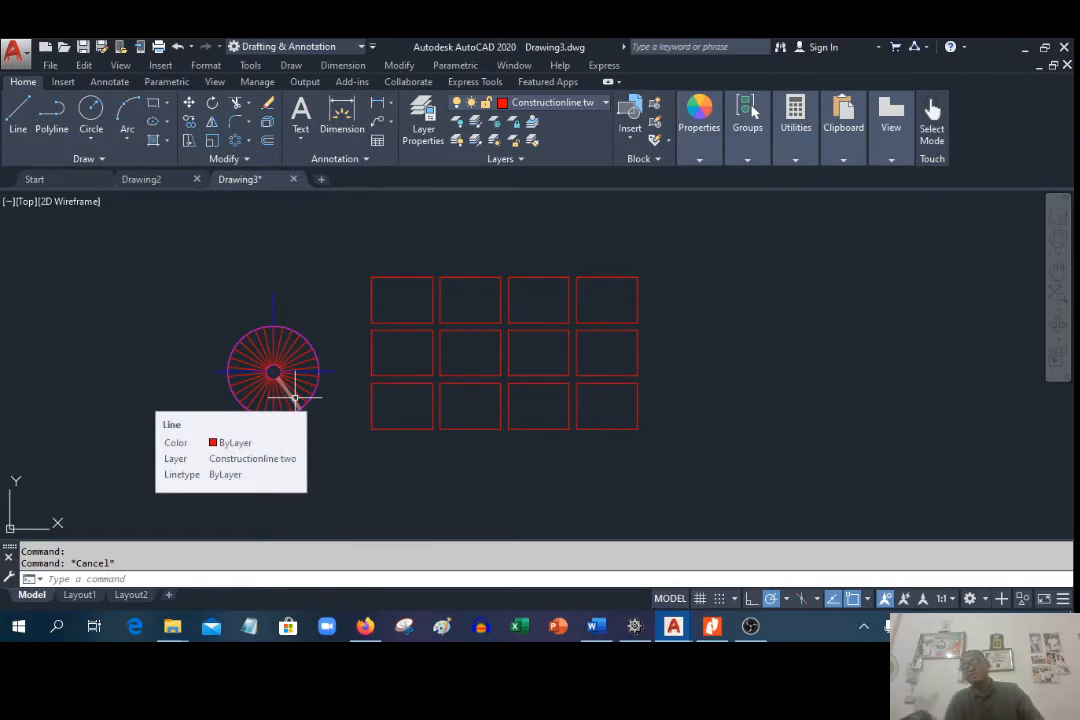
{"action": "scroll", "coordinate": [315, 455], "scroll_direction": "down", "scroll_amount": 2}
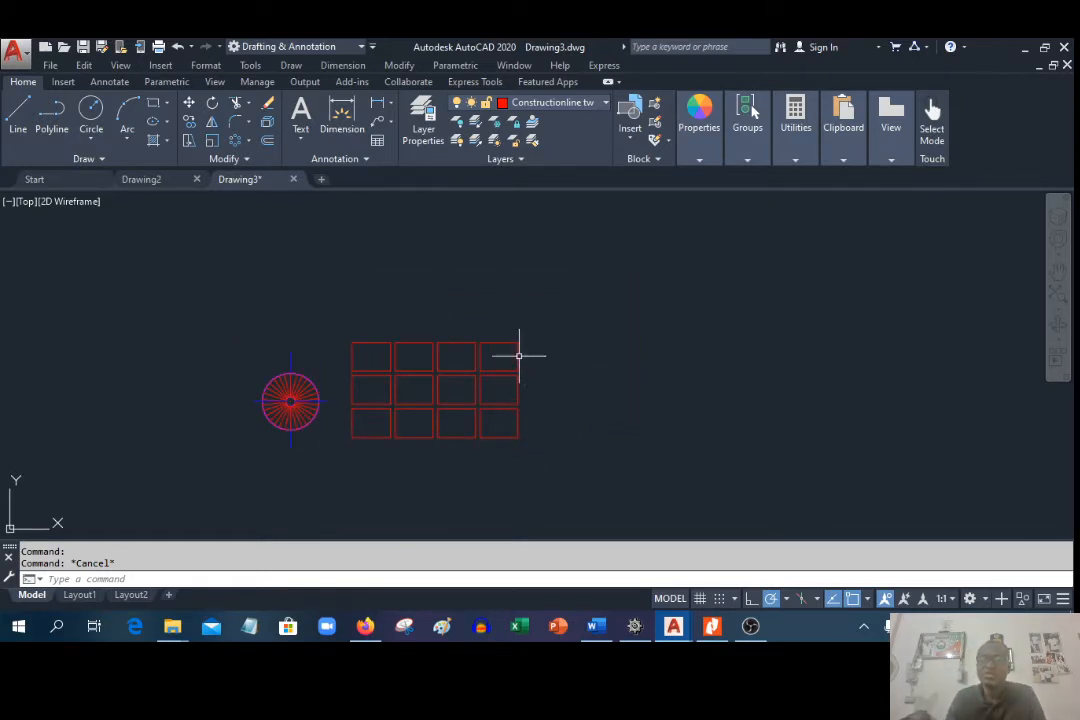
{"action": "scroll", "coordinate": [518, 358], "scroll_direction": "down", "scroll_amount": 2}
{"action": "scroll", "coordinate": [558, 382], "scroll_direction": "up", "scroll_amount": 4}
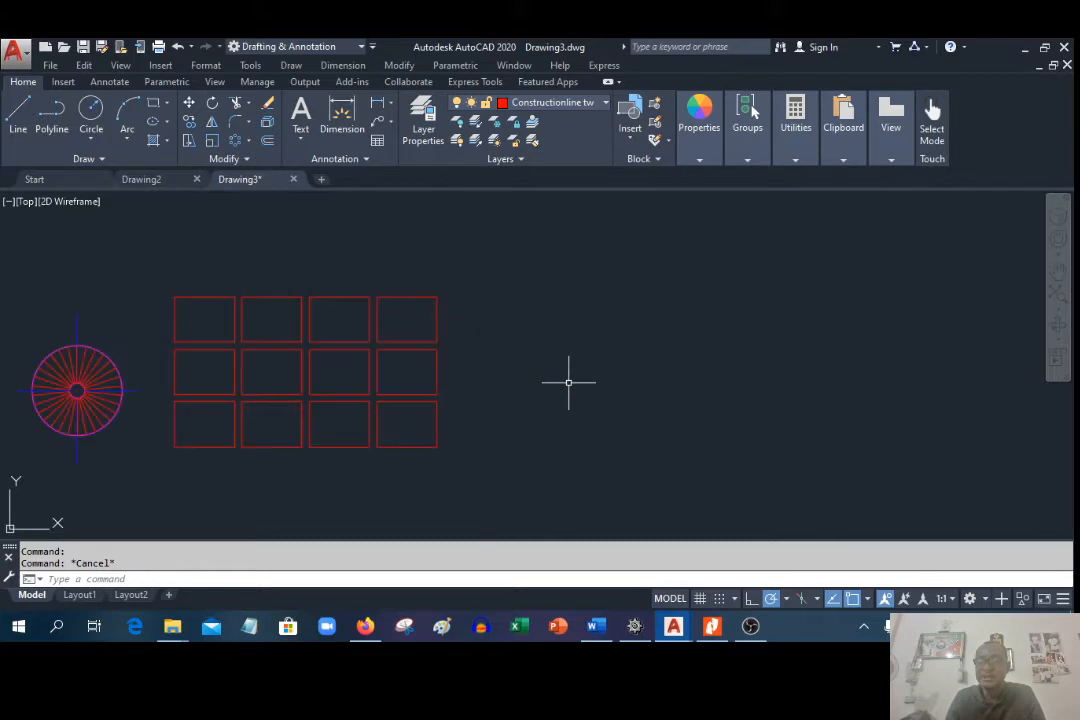
Step: Draw a long horizontal line in the empty area to the right of the rectangles
{"action": "scroll", "coordinate": [568, 382], "scroll_direction": "down", "scroll_amount": 2}
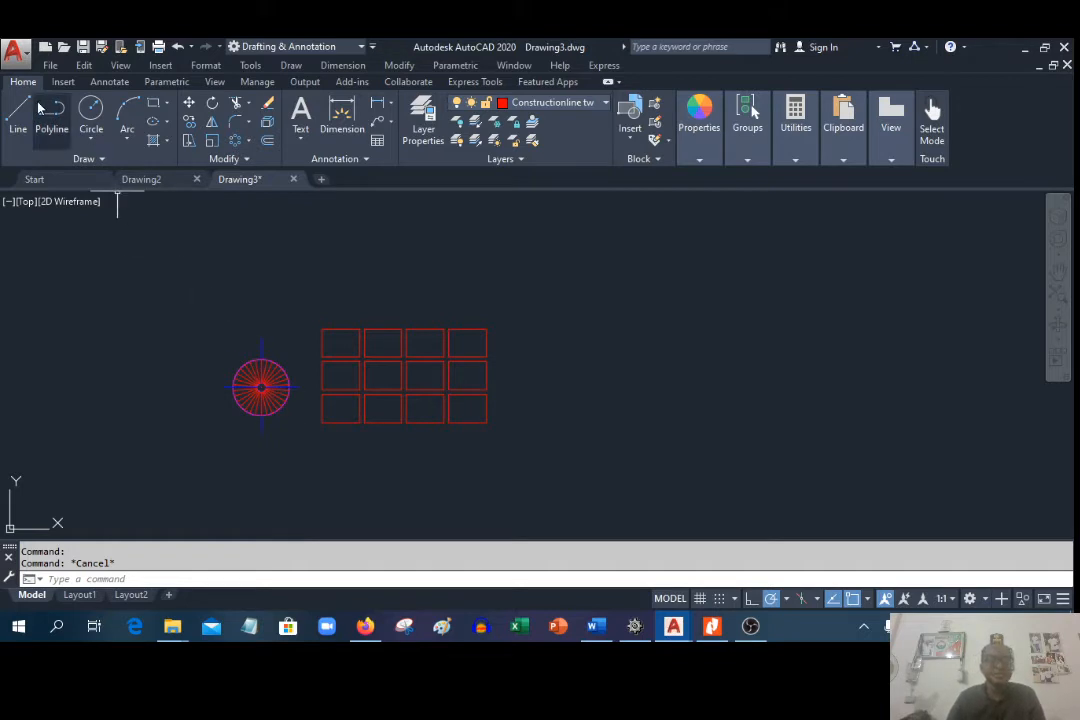
{"action": "left_click", "coordinate": [16, 117]}
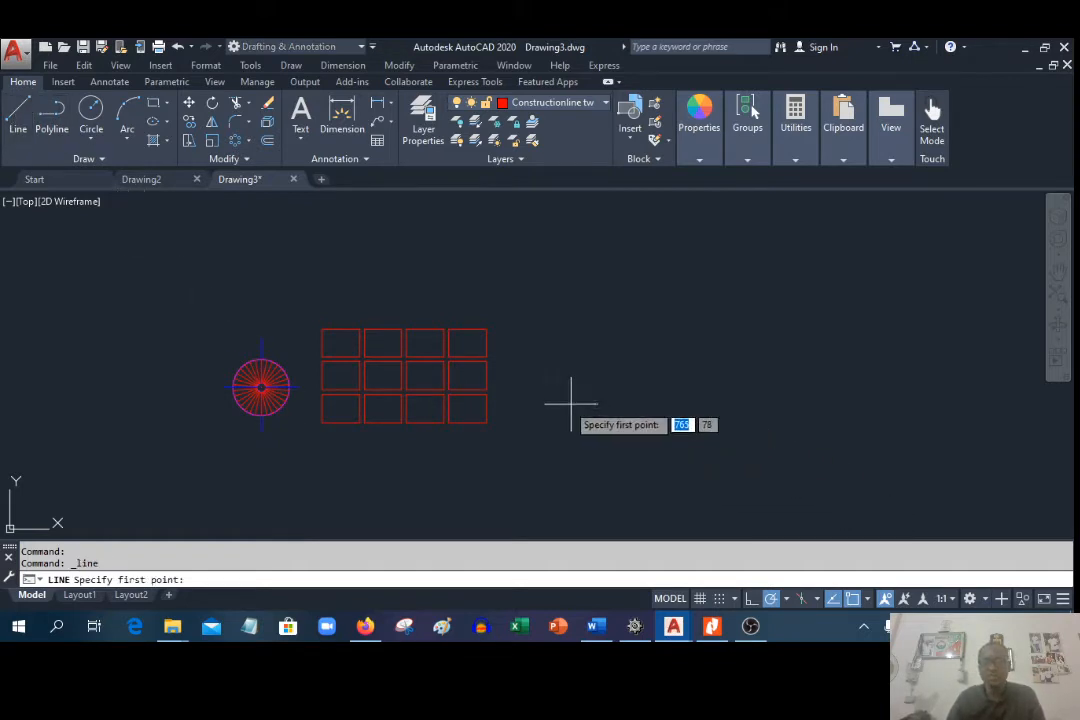
{"action": "left_click", "coordinate": [539, 414]}
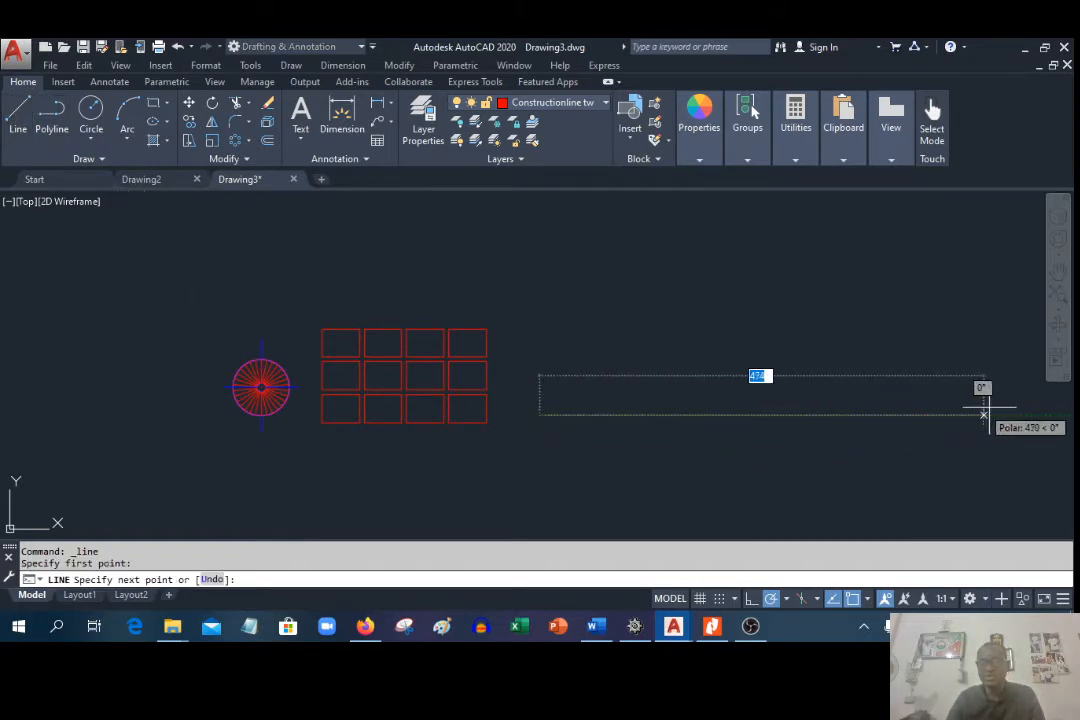
{"action": "left_click", "coordinate": [1006, 413]}
{"action": "right_click", "coordinate": [1010, 414]}
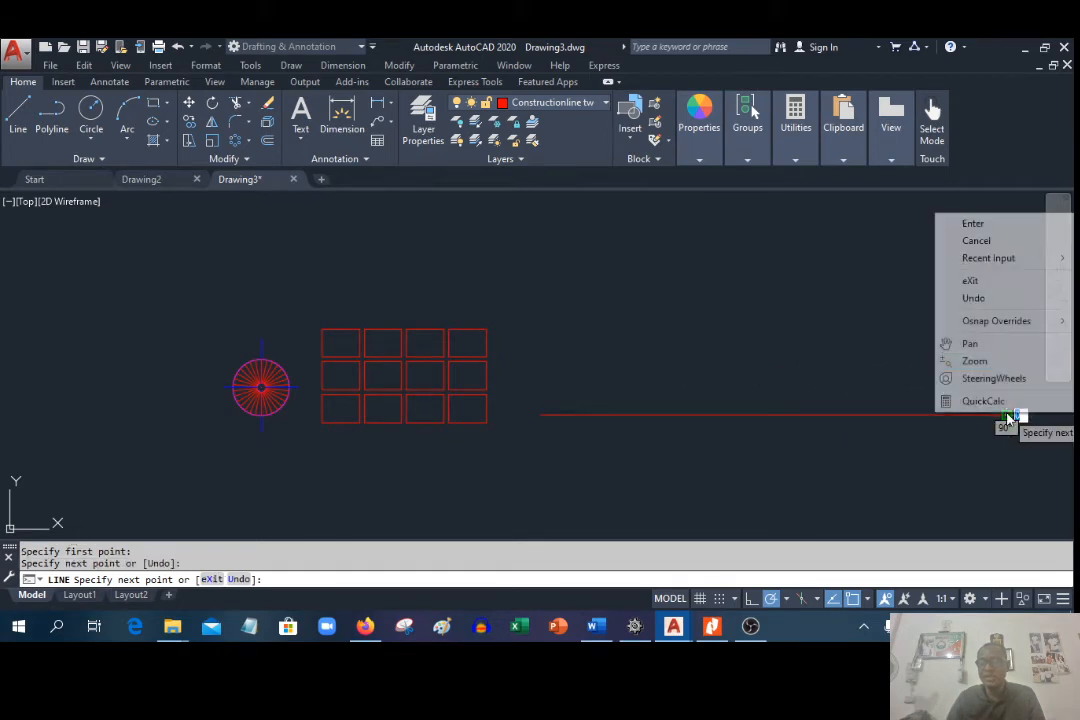
{"action": "left_click", "coordinate": [973, 224]}
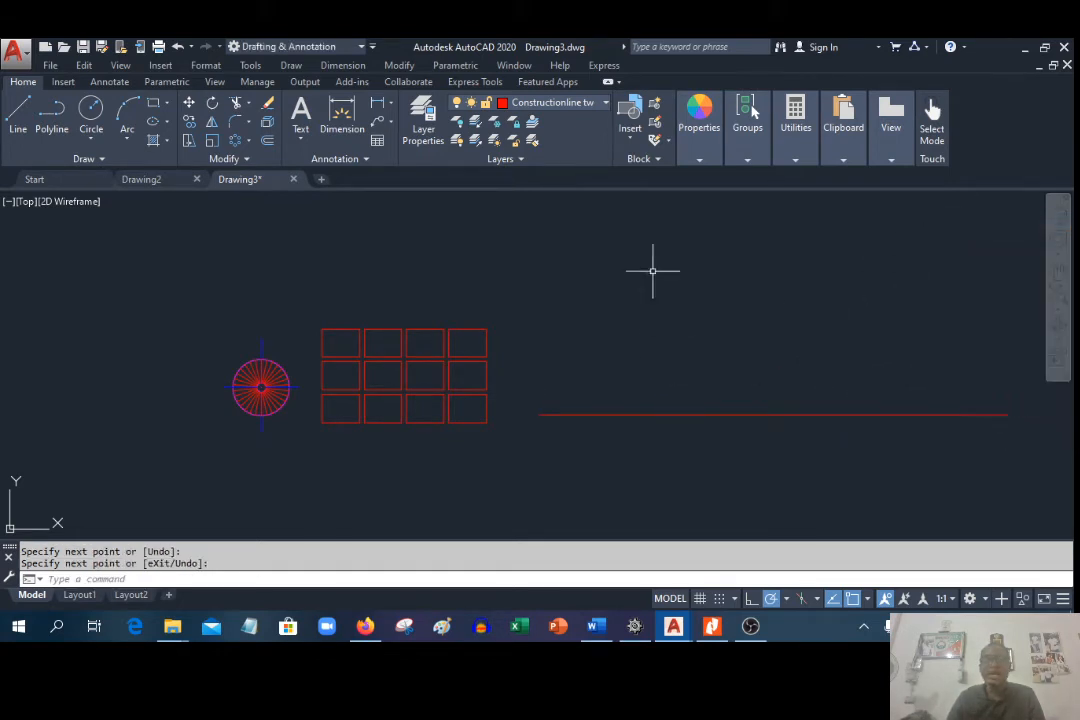
Step: Draw a circle with a radius of about 13 centred on the line's left endpoint
{"action": "left_click", "coordinate": [90, 112]}
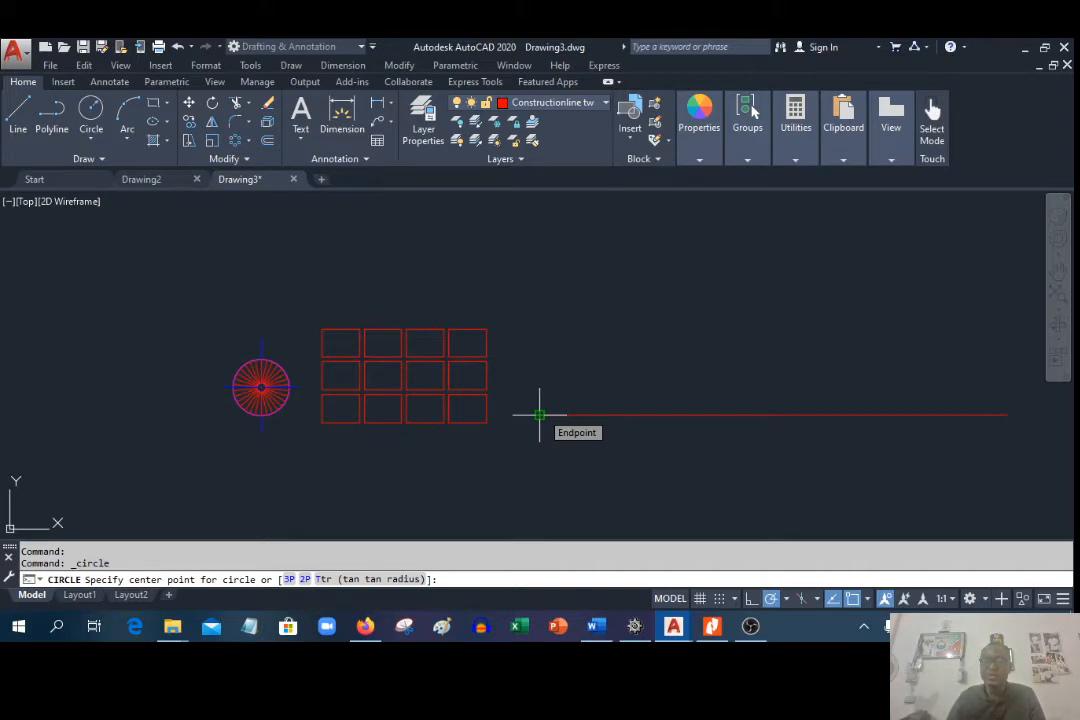
{"action": "left_click", "coordinate": [539, 415]}
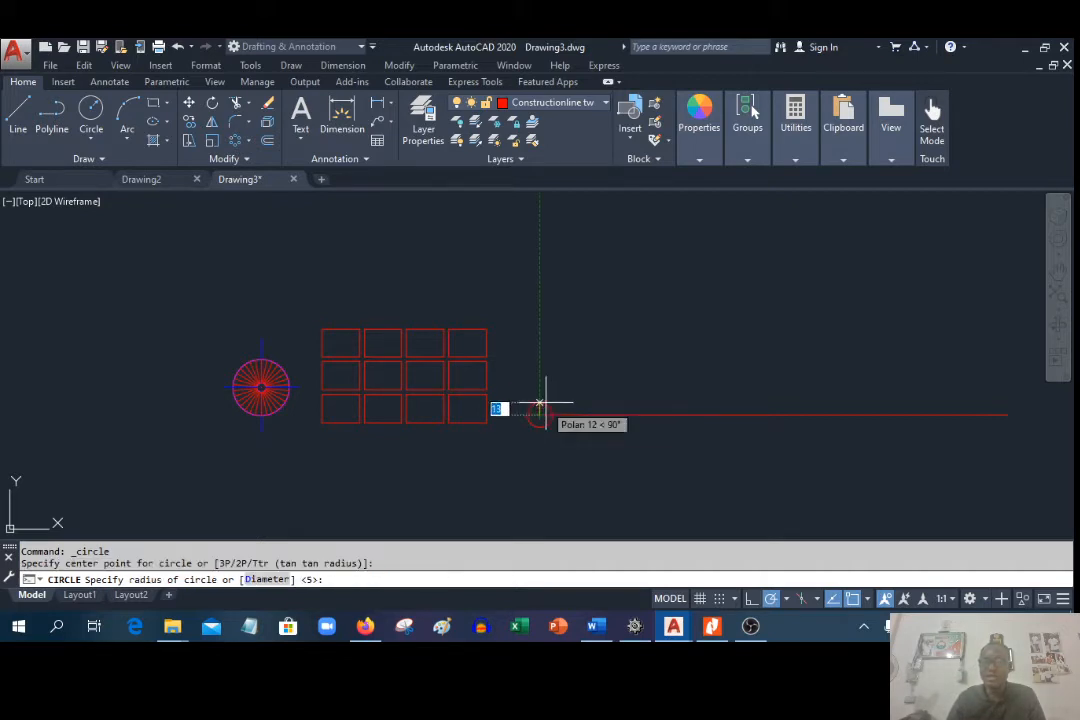
{"action": "left_click", "coordinate": [540, 403]}
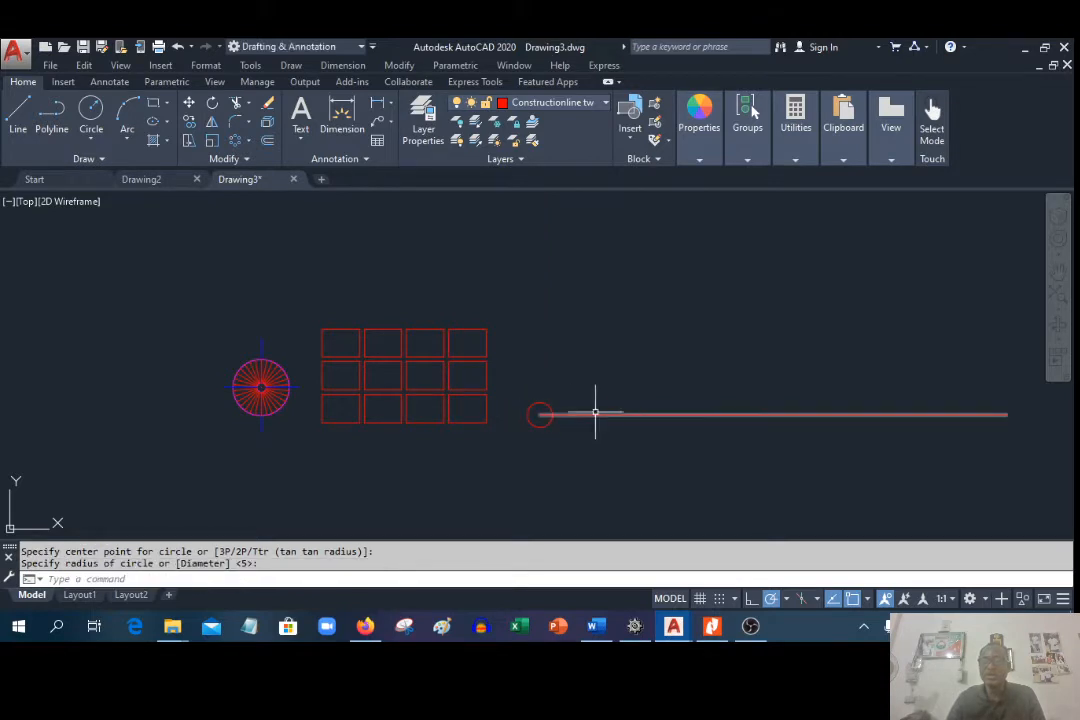
Step: Create a path array of the circle, using the horizontal line as the path curve
{"action": "scroll", "coordinate": [592, 415], "scroll_direction": "down", "scroll_amount": 1}
{"action": "scroll", "coordinate": [820, 440], "scroll_direction": "up", "scroll_amount": 2}
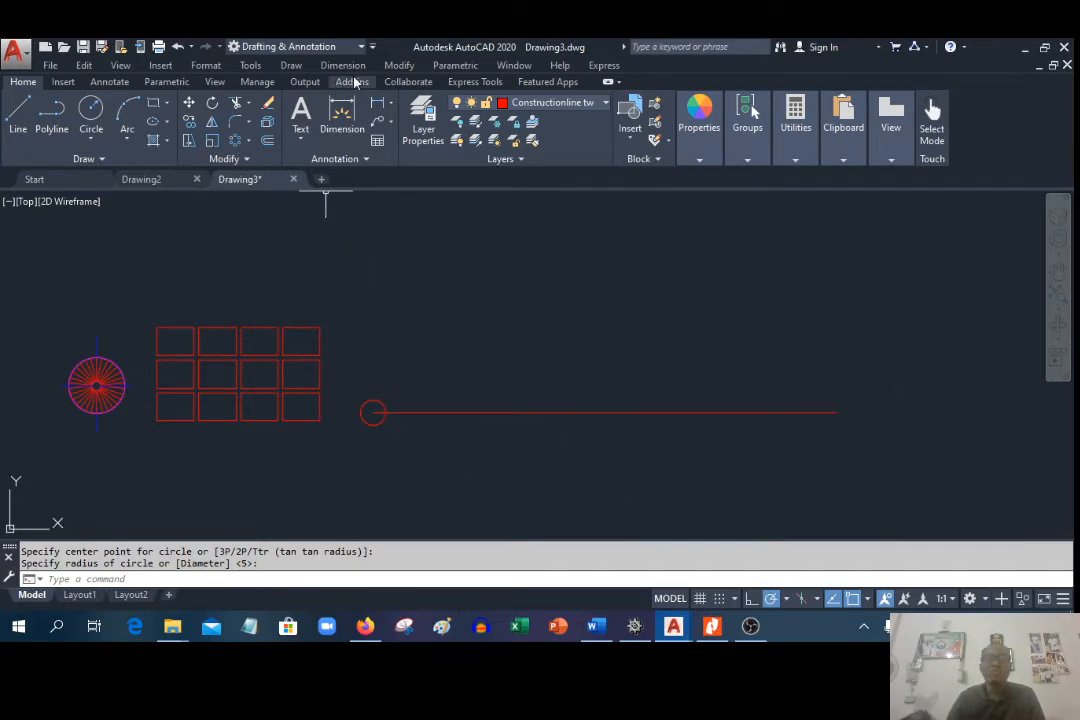
{"action": "left_click", "coordinate": [398, 66]}
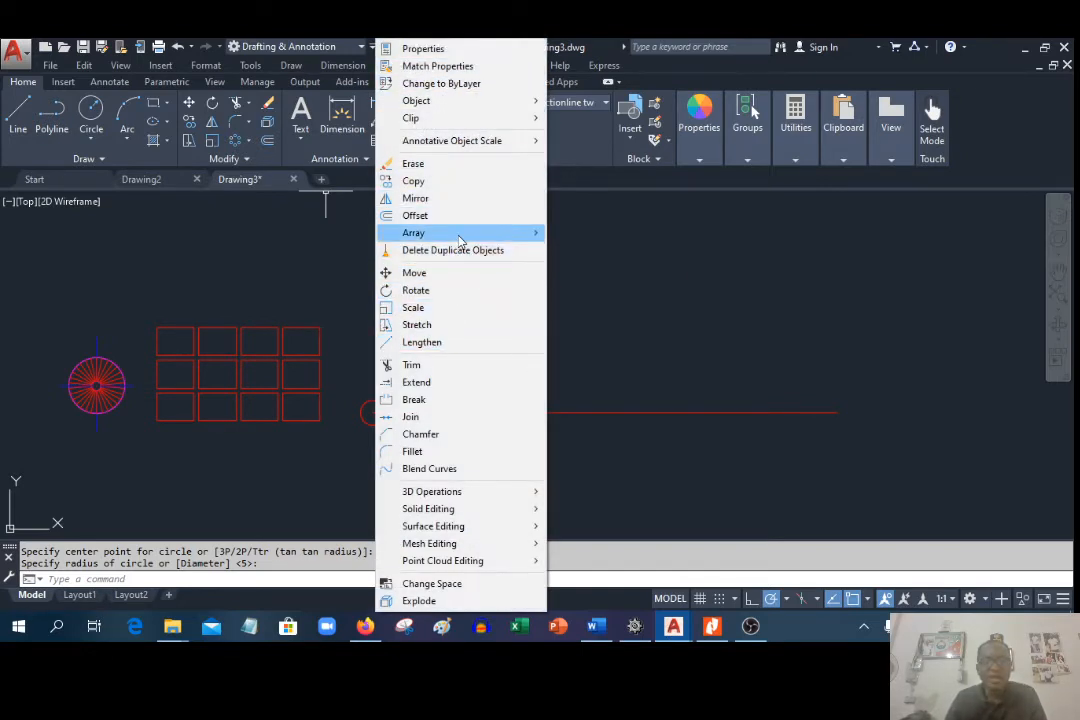
{"action": "mouse_move", "coordinate": [463, 238]}
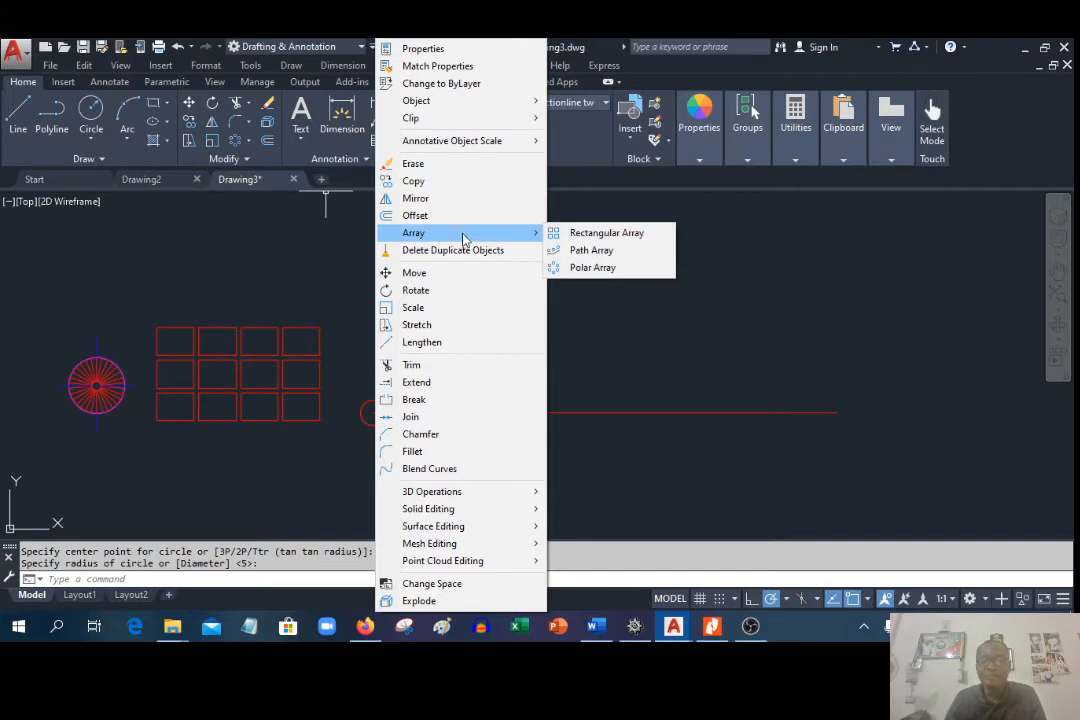
{"action": "left_click", "coordinate": [590, 251]}
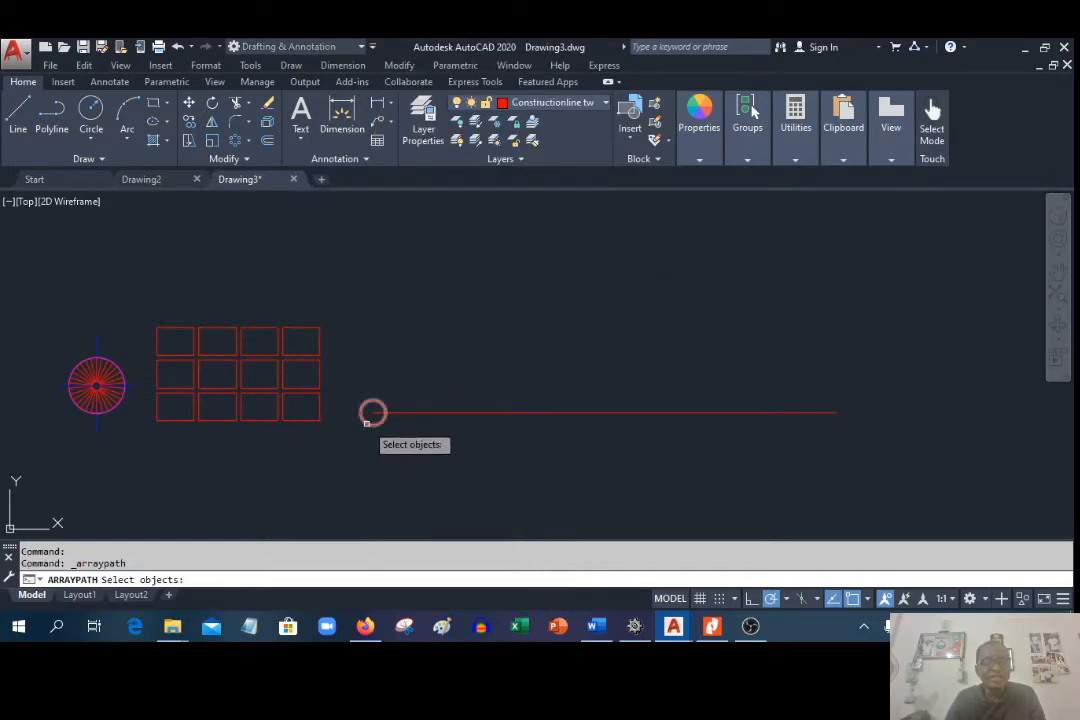
{"action": "left_click", "coordinate": [366, 423]}
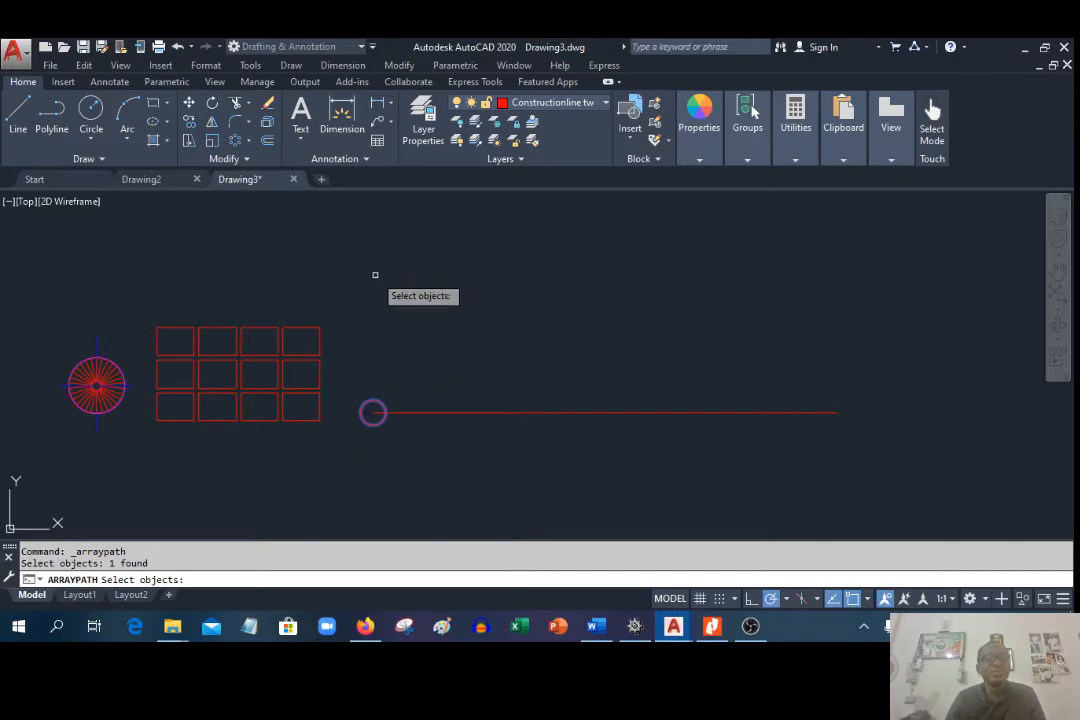
{"action": "key", "text": "Return"}
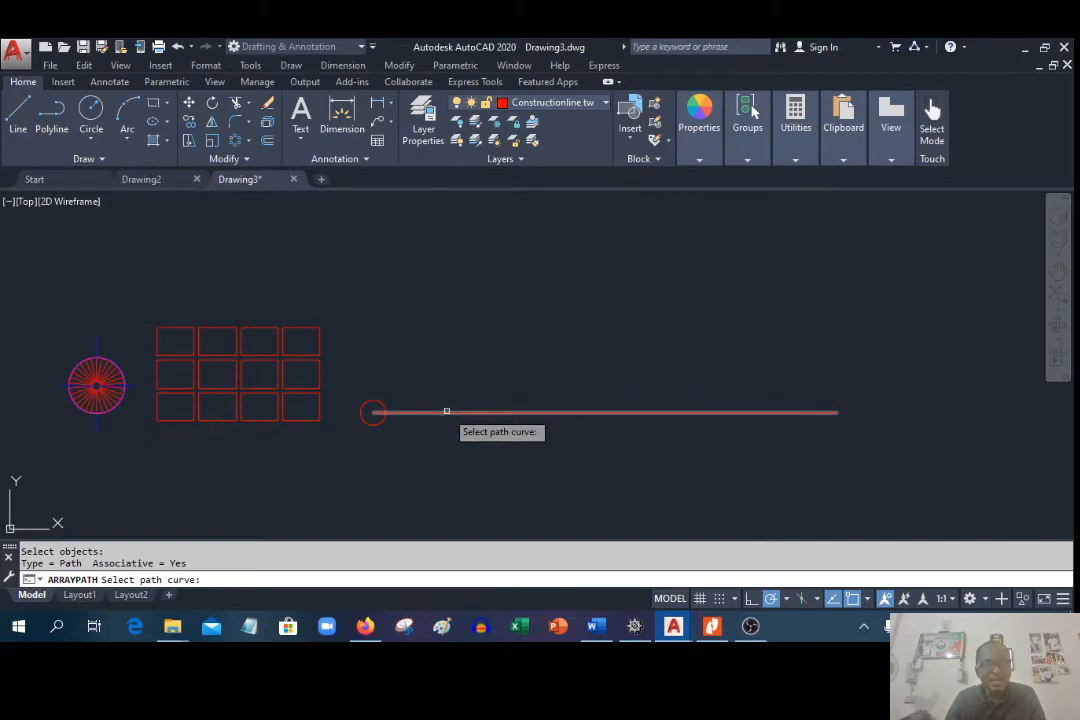
{"action": "left_click", "coordinate": [446, 411]}
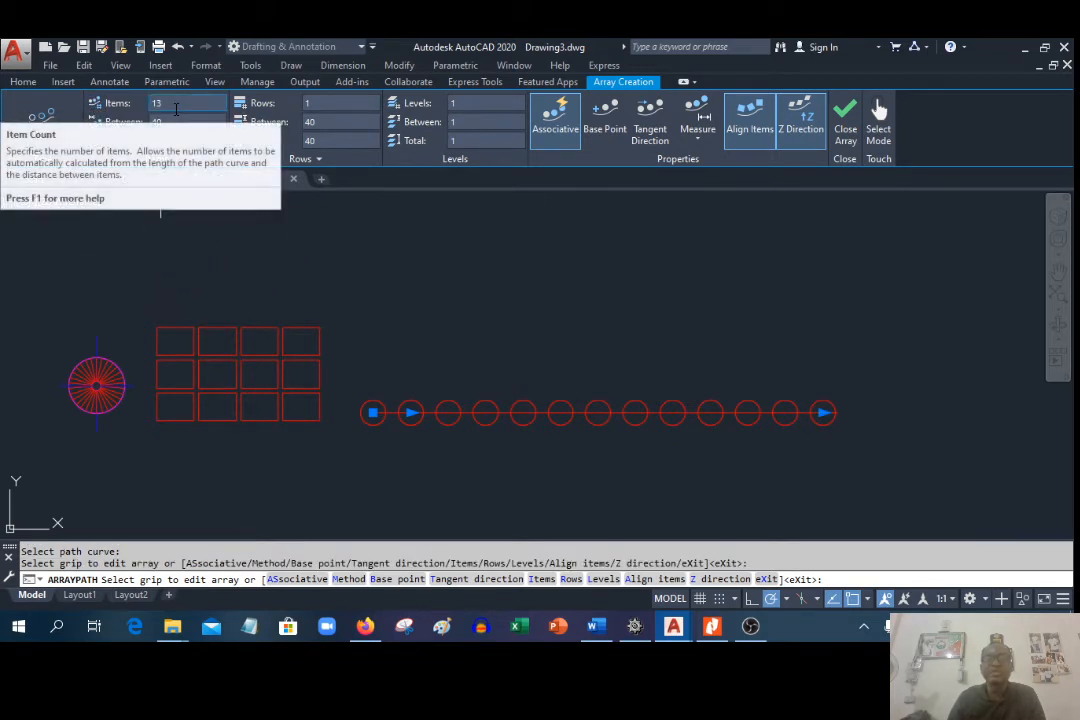
Step: Set the path array to 5 items and try a spacing of 70 between them
{"action": "left_click", "coordinate": [176, 110]}
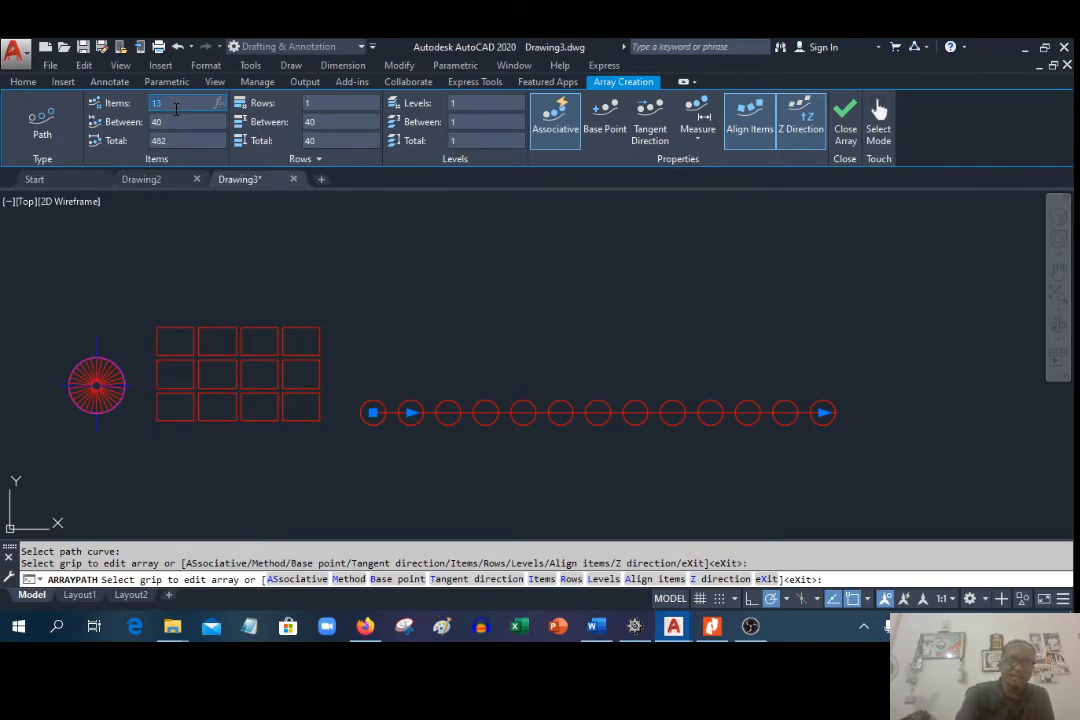
{"action": "key", "text": "Return"}
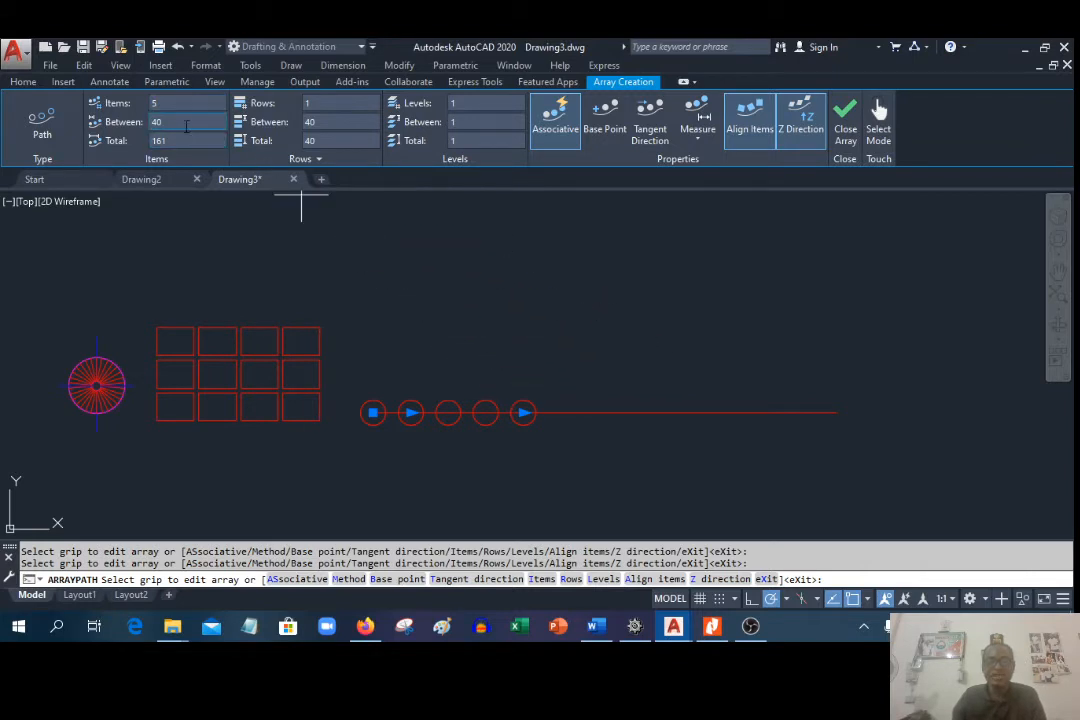
{"action": "left_click", "coordinate": [186, 122]}
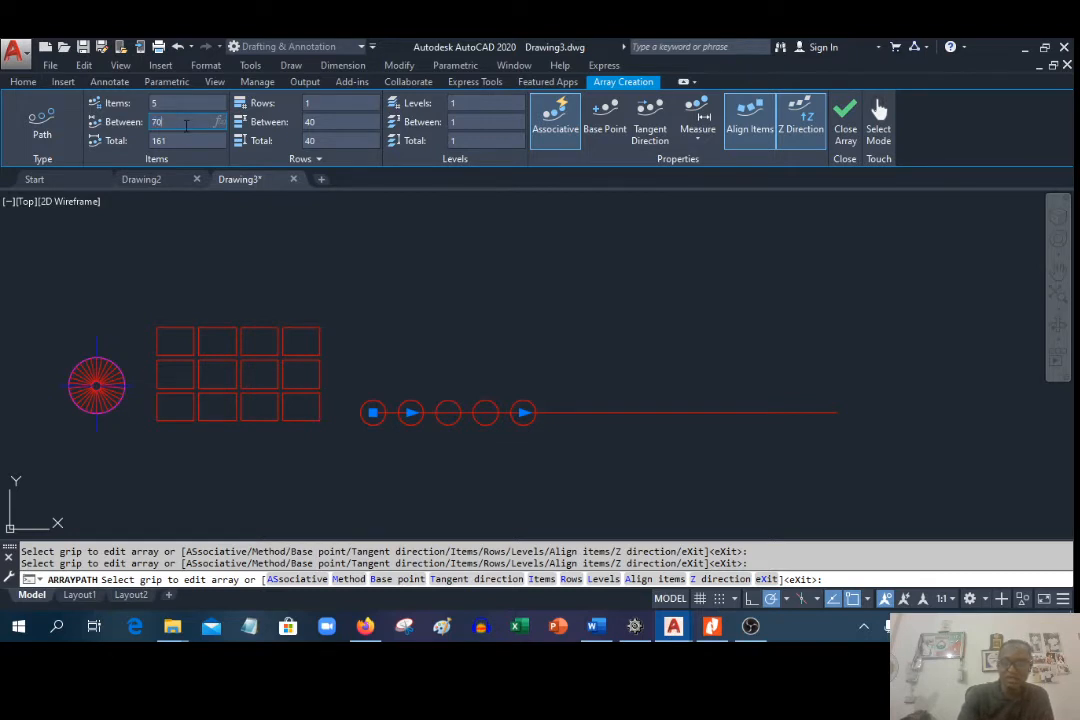
{"action": "key", "text": "Return"}
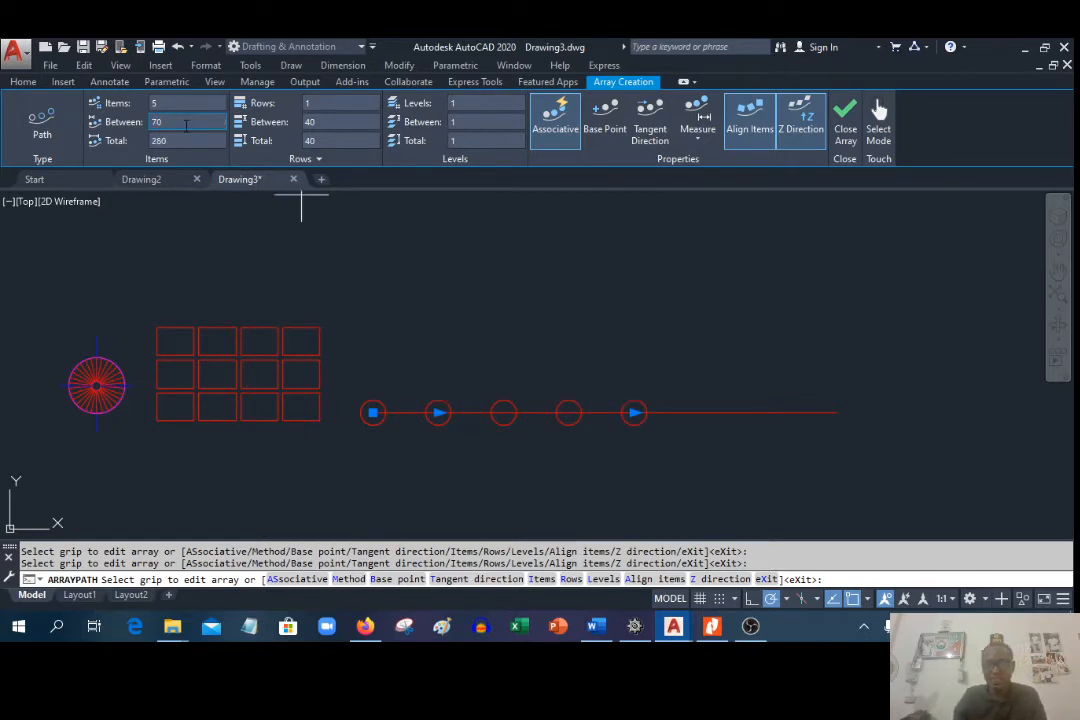
Step: Set the spacing between the path array's circles to 100 and finish the array
{"action": "left_click", "coordinate": [189, 122]}
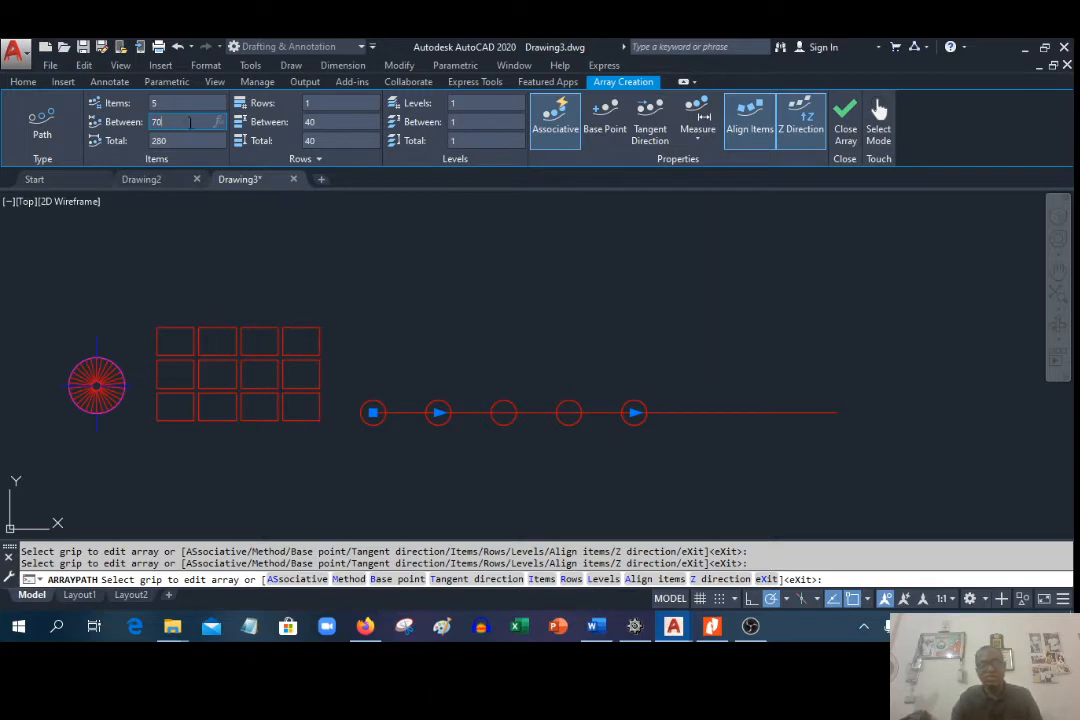
{"action": "type", "text": "1"}
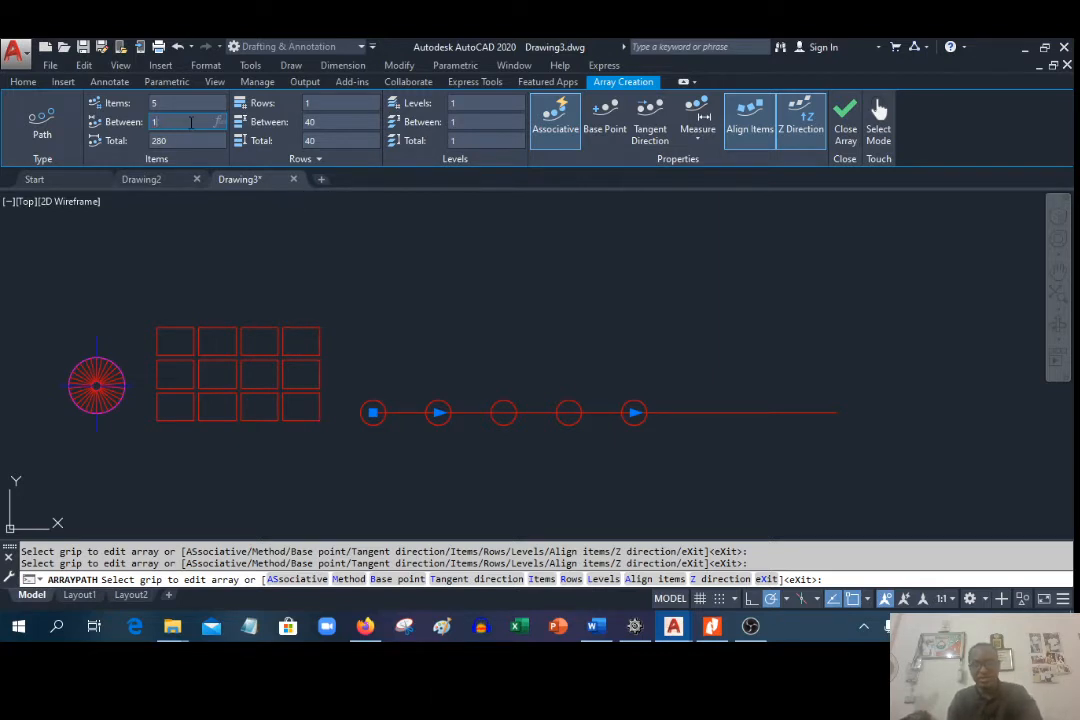
{"action": "type", "text": "00"}
{"action": "key", "text": "Return"}
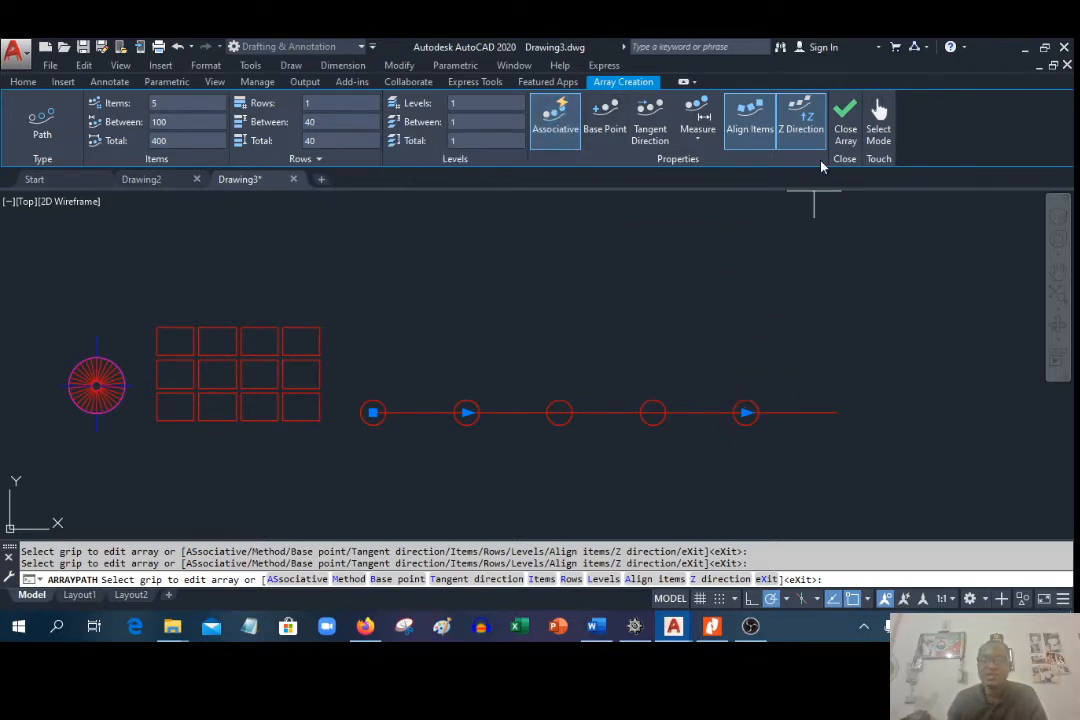
{"action": "left_click", "coordinate": [845, 130]}
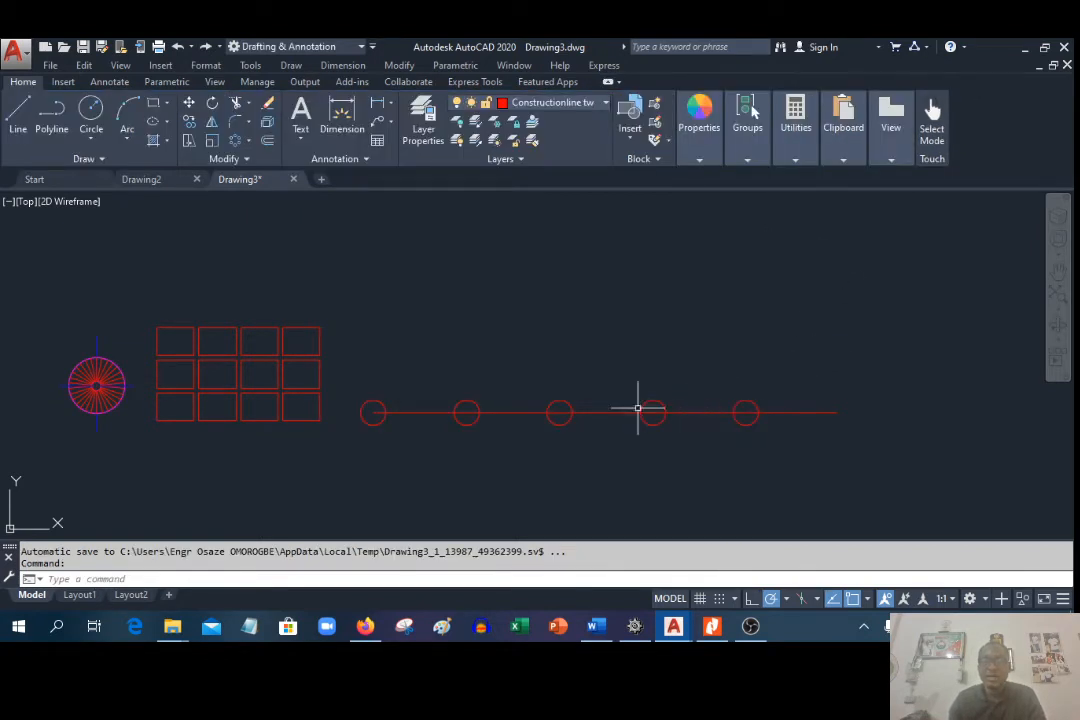
Step: Explode the path array of circles along the horizontal line into separate objects
{"action": "left_click", "coordinate": [398, 65]}
{"action": "left_click", "coordinate": [437, 66]}
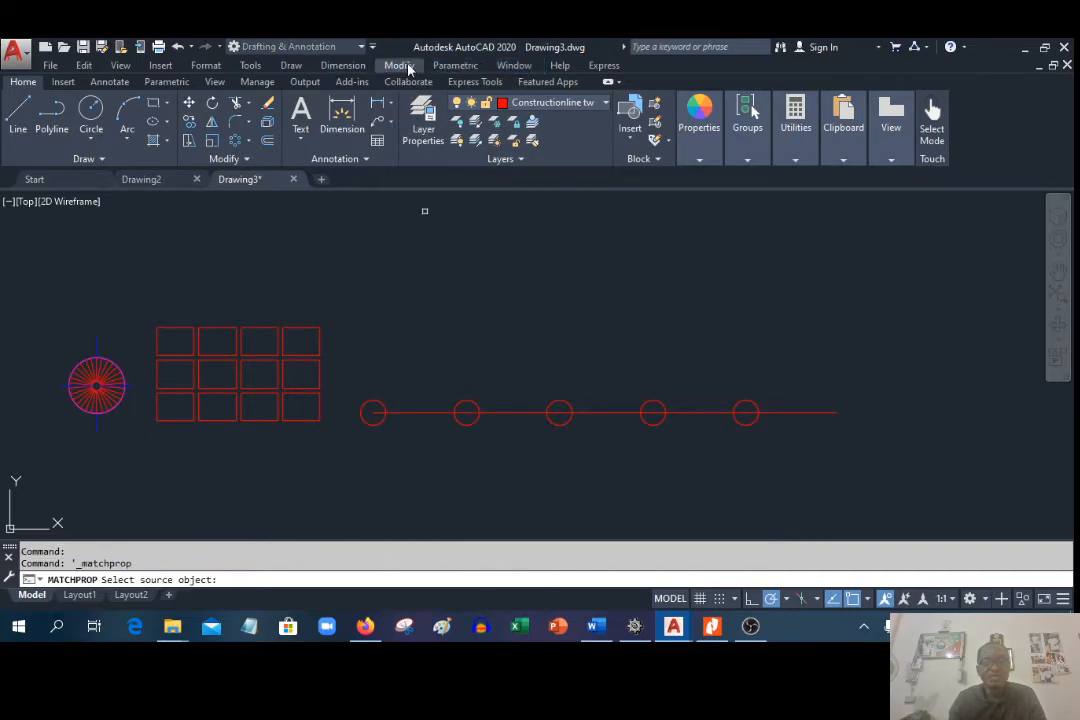
{"action": "left_click", "coordinate": [398, 65]}
{"action": "left_click", "coordinate": [440, 601]}
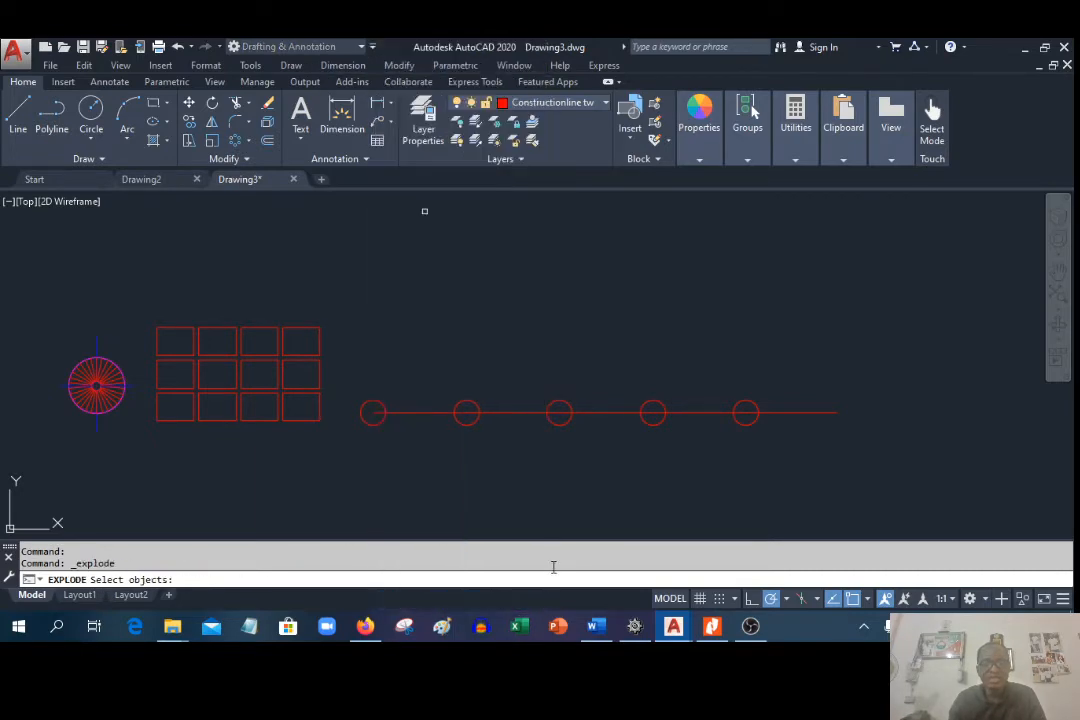
{"action": "left_click", "coordinate": [595, 413]}
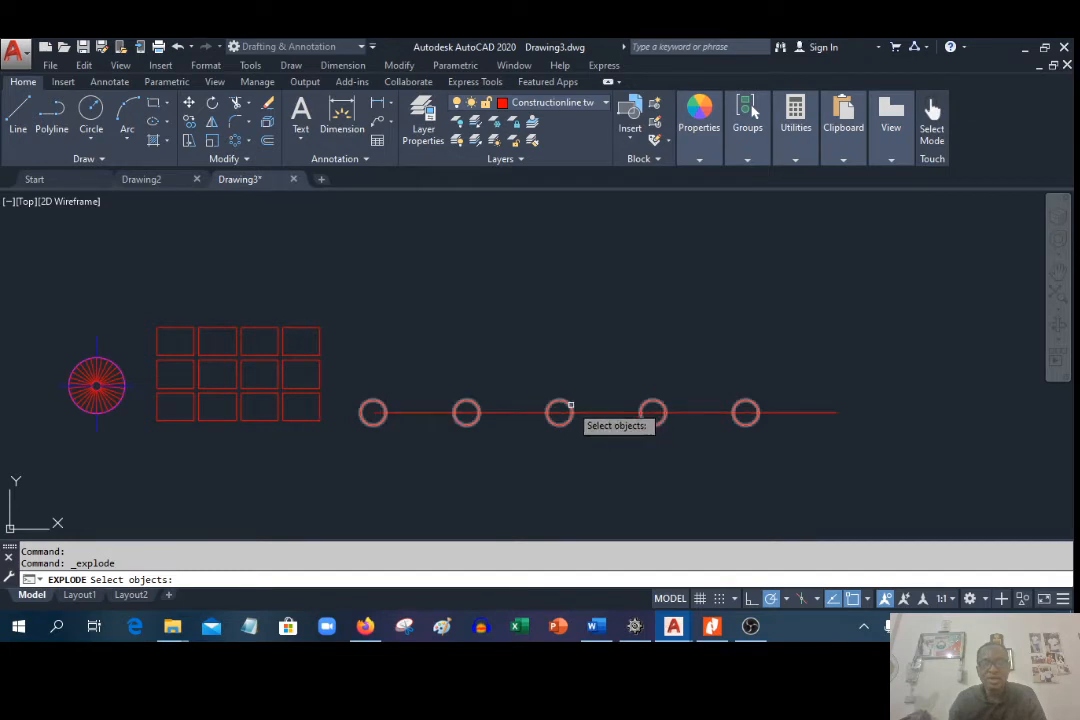
{"action": "key", "text": "Return"}
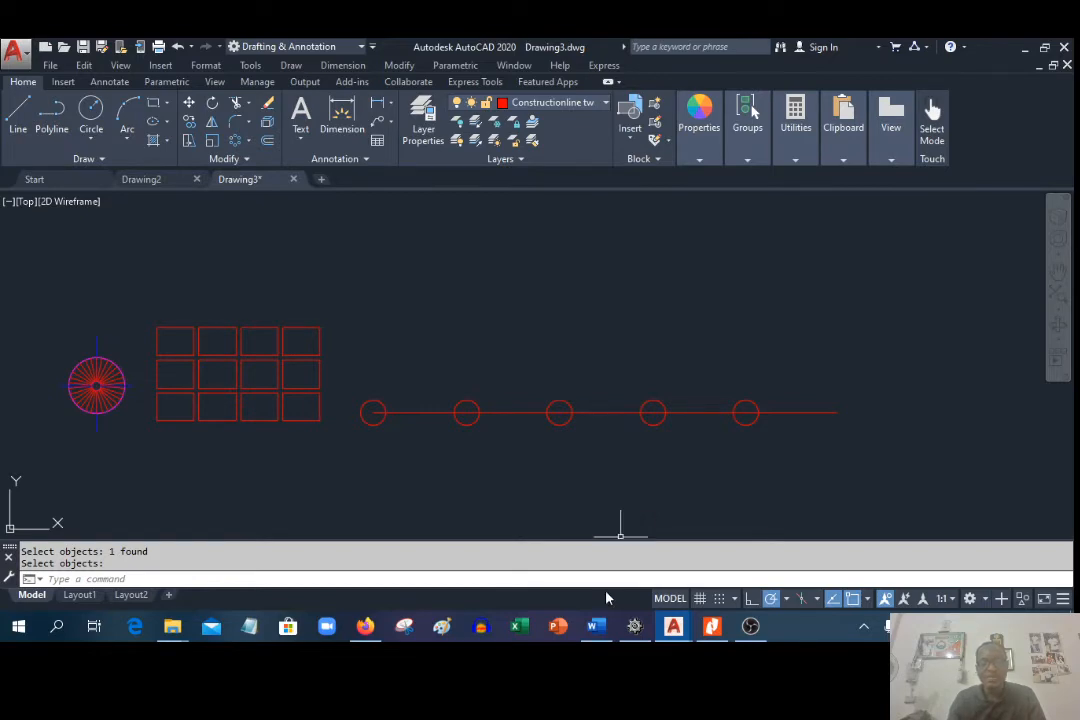
Step: Switch to Word to review the Construction Techniques and Editing and Plotting topics in the training modules document, and return to AutoCAD
{"action": "left_click", "coordinate": [598, 625]}
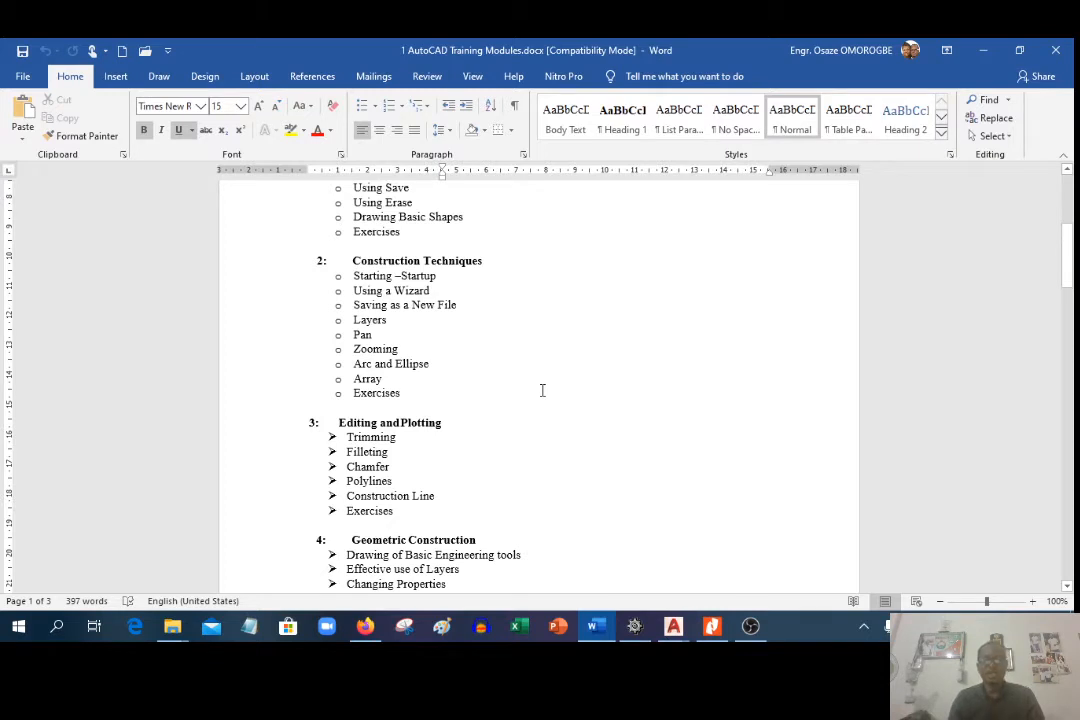
{"action": "scroll", "coordinate": [544, 388], "scroll_direction": "down", "scroll_amount": 3}
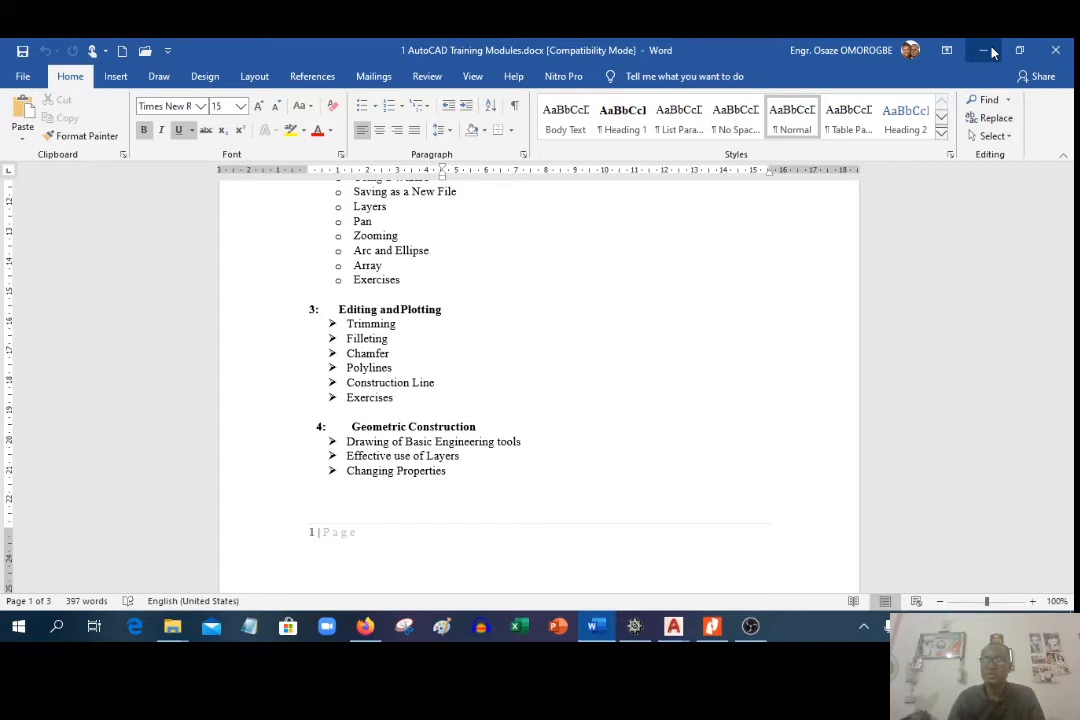
{"action": "mouse_move", "coordinate": [673, 626]}
{"action": "left_click", "coordinate": [758, 560]}
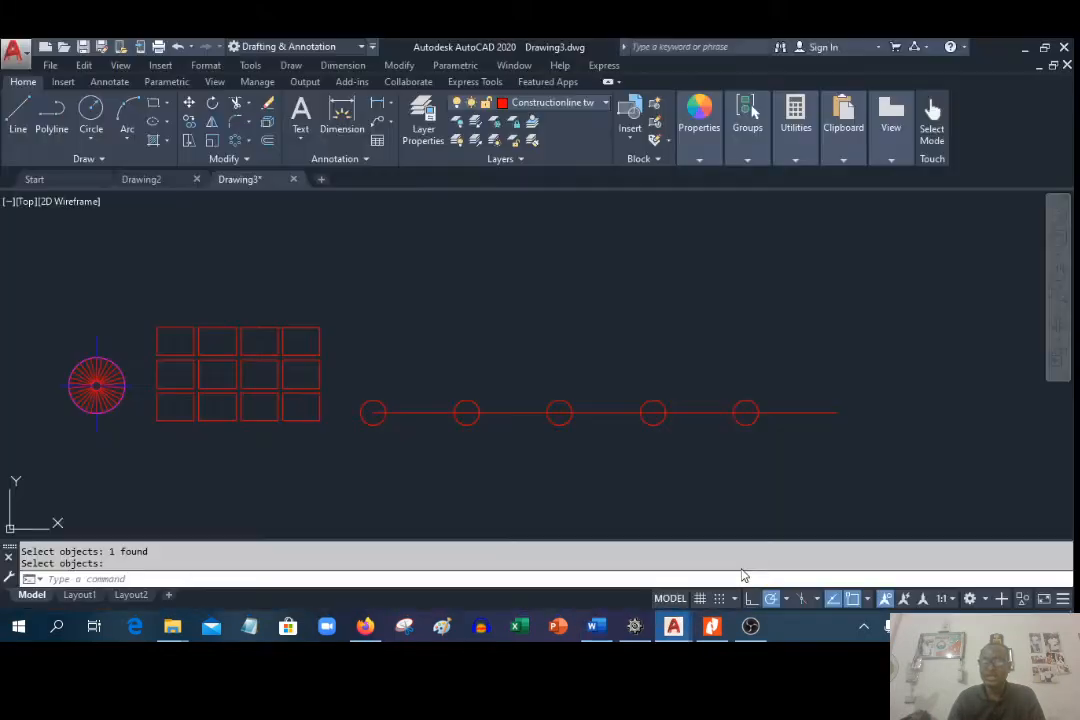
Step: Draw a three-point circle in the first top-row rectangle through the midpoints of its bottom, left and top edges
{"action": "scroll", "coordinate": [455, 312], "scroll_direction": "down", "scroll_amount": 2}
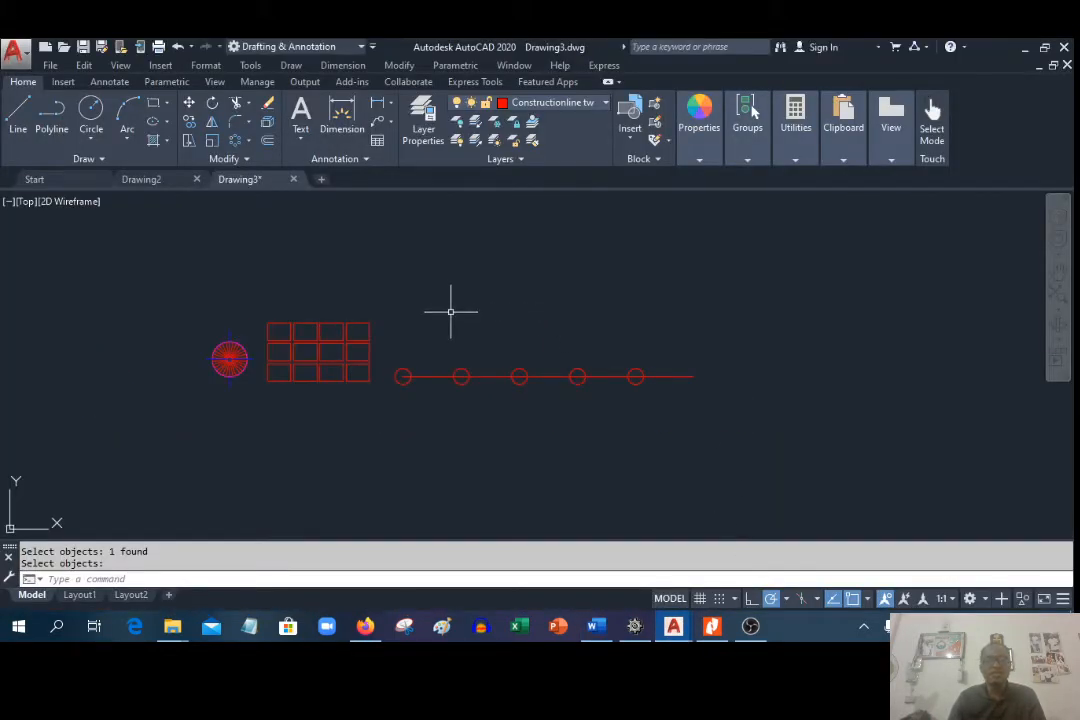
{"action": "scroll", "coordinate": [292, 375], "scroll_direction": "up", "scroll_amount": 2}
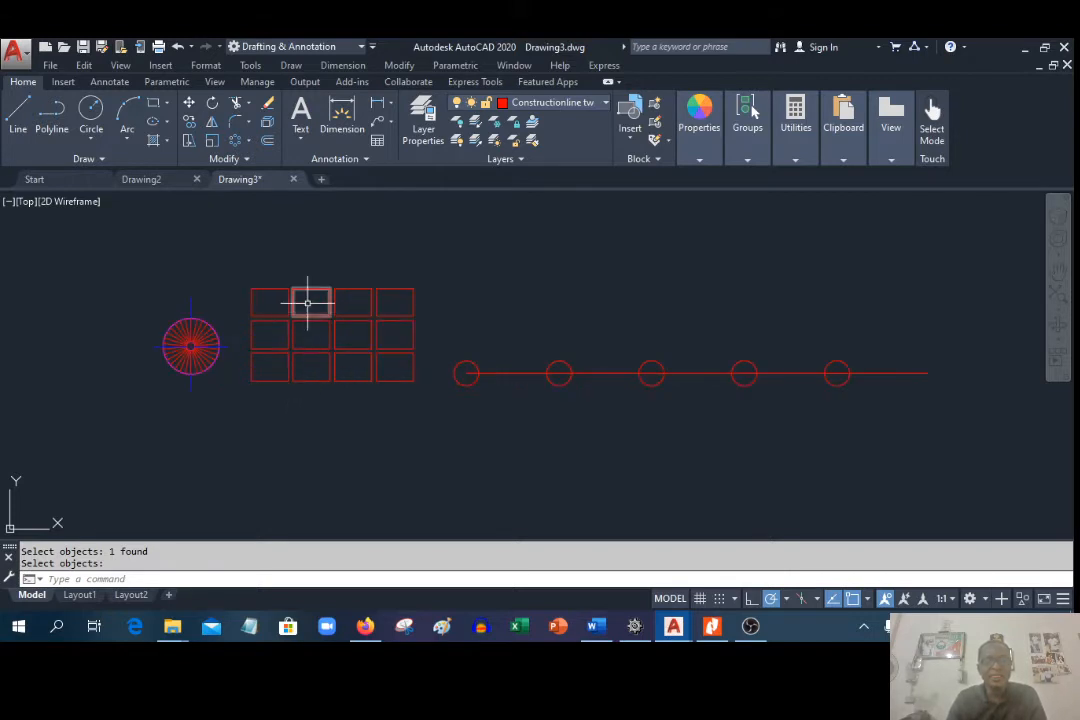
{"action": "scroll", "coordinate": [257, 296], "scroll_direction": "up", "scroll_amount": 3}
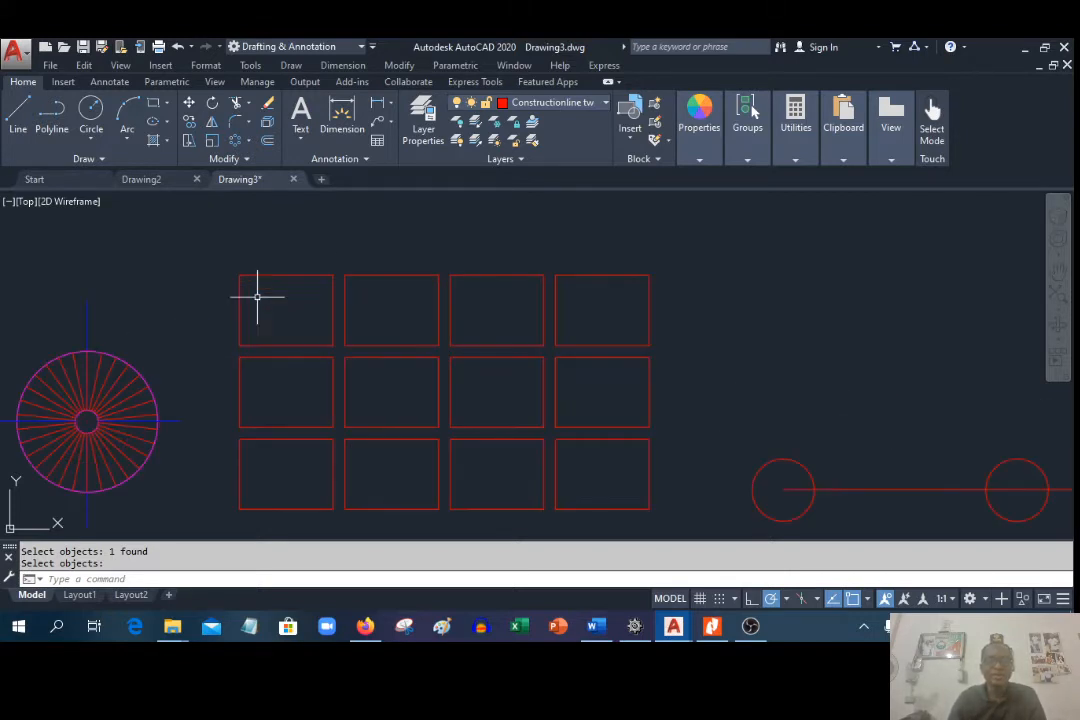
{"action": "scroll", "coordinate": [264, 296], "scroll_direction": "down", "scroll_amount": 2}
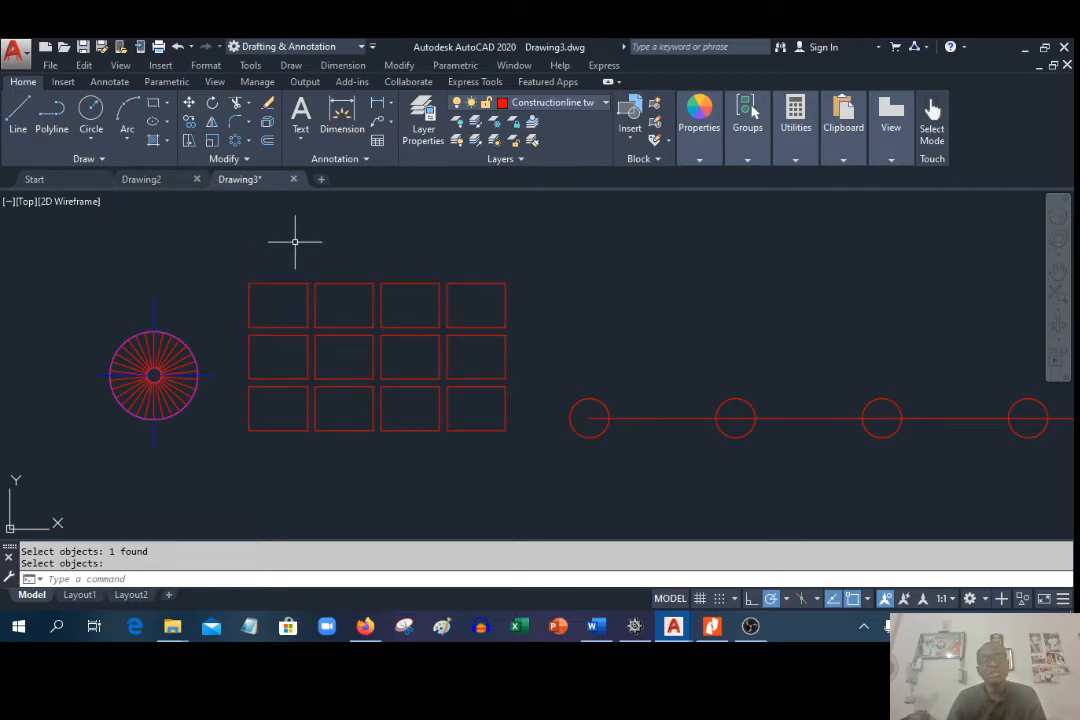
{"action": "left_click", "coordinate": [291, 66]}
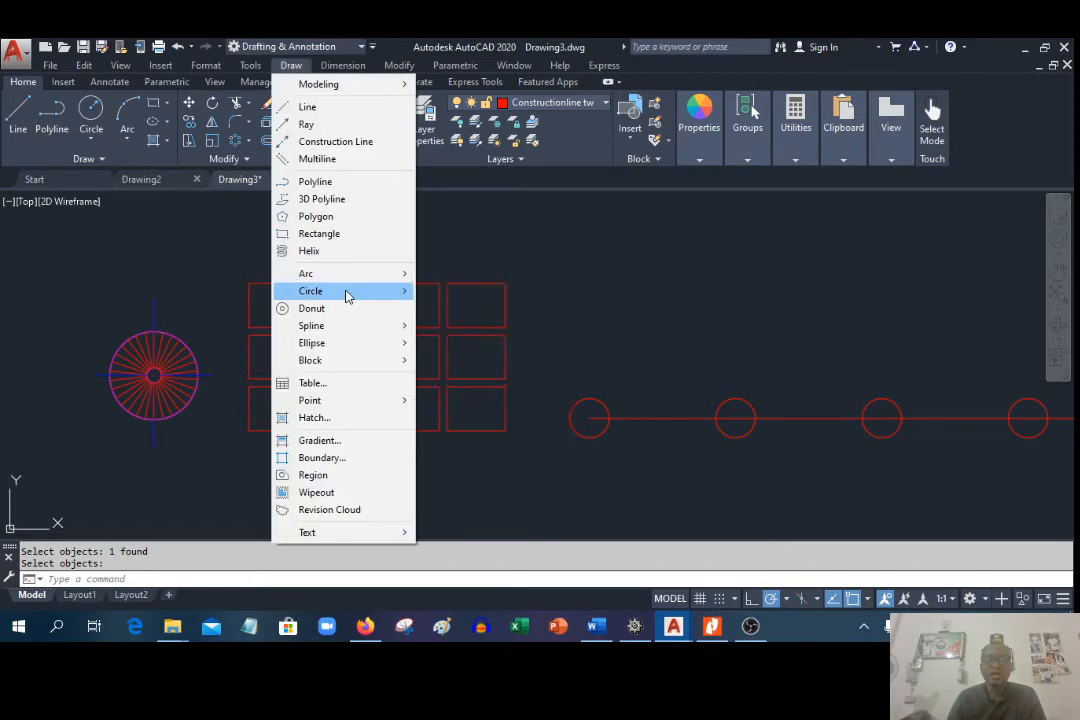
{"action": "mouse_move", "coordinate": [346, 296]}
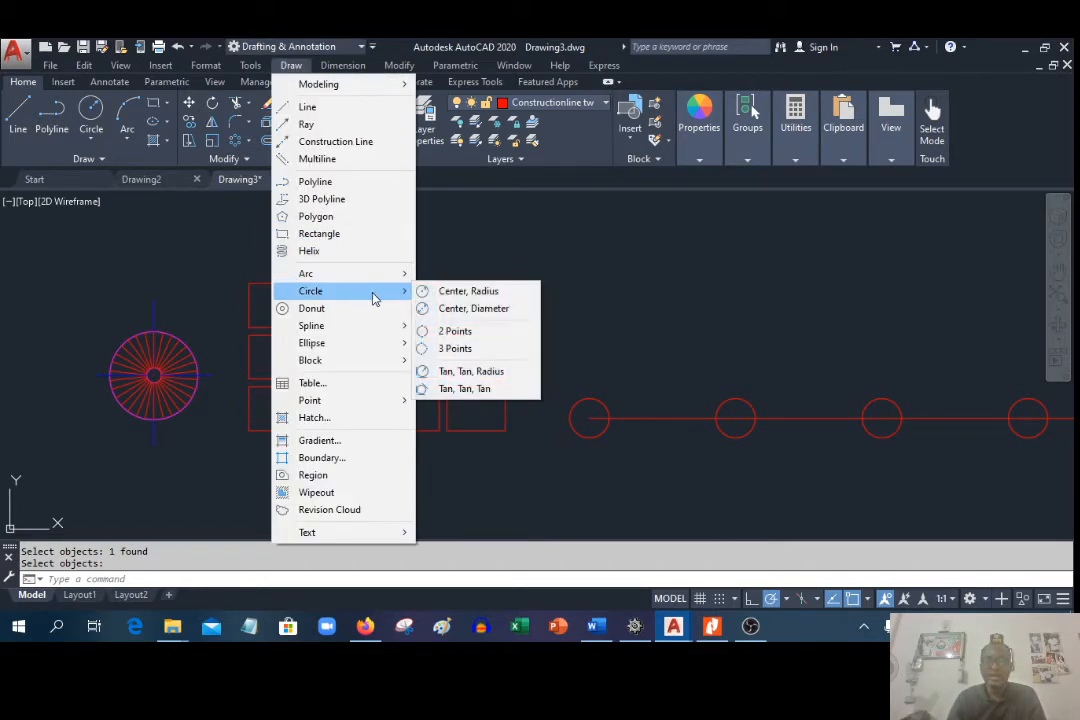
{"action": "left_click", "coordinate": [458, 348]}
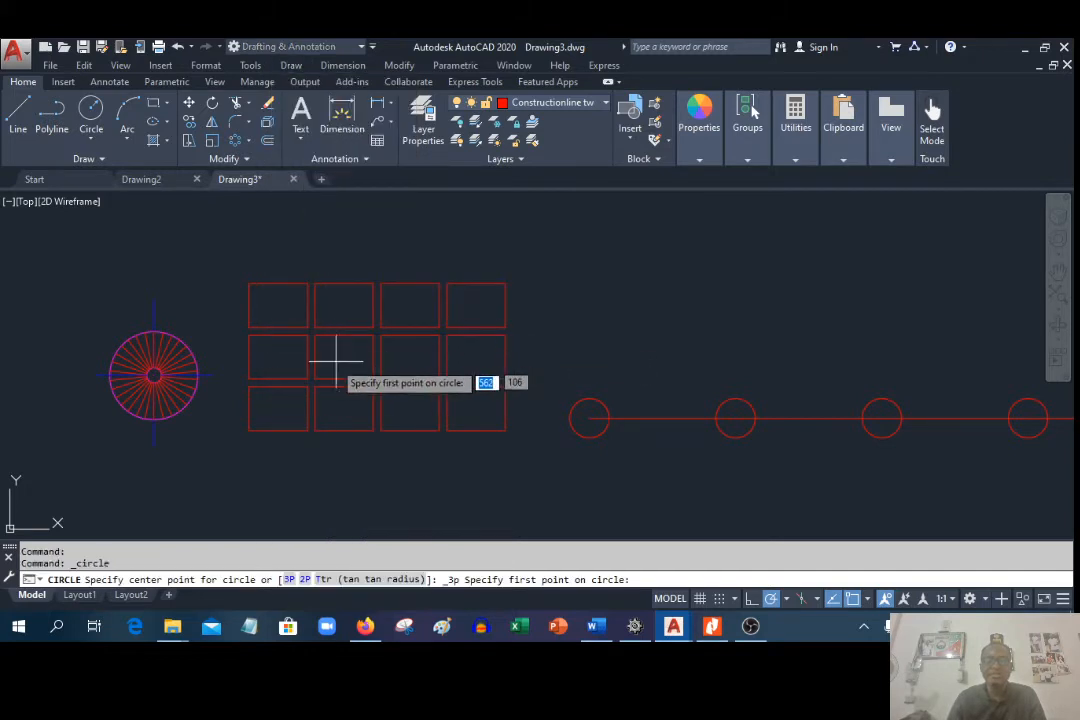
{"action": "left_click", "coordinate": [277, 305]}
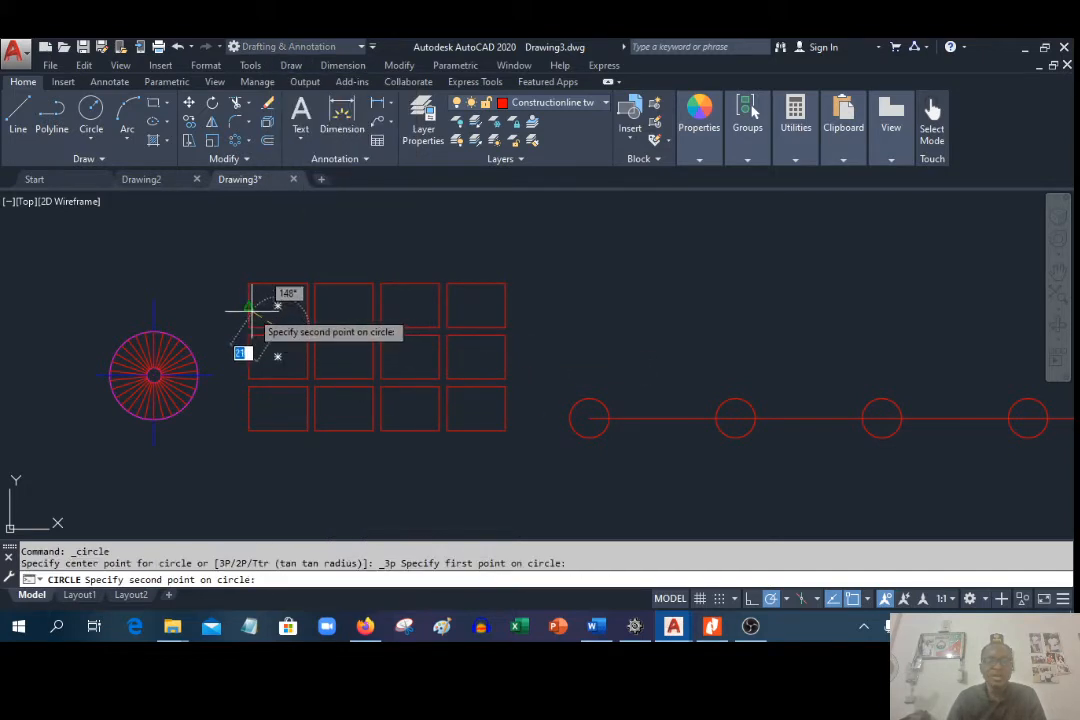
{"action": "left_click", "coordinate": [249, 302]}
{"action": "left_click", "coordinate": [277, 303]}
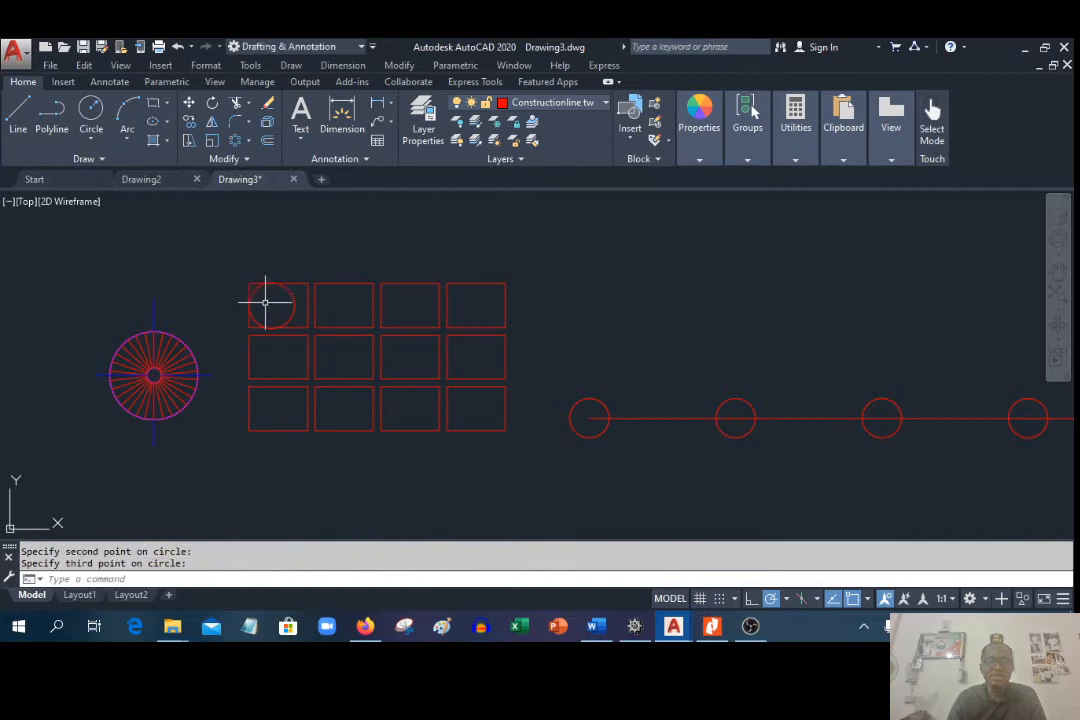
Step: Draw another three-point circle in the second top-row rectangle through the midpoints of its bottom, right and top edges
{"action": "scroll", "coordinate": [296, 300], "scroll_direction": "up", "scroll_amount": 2}
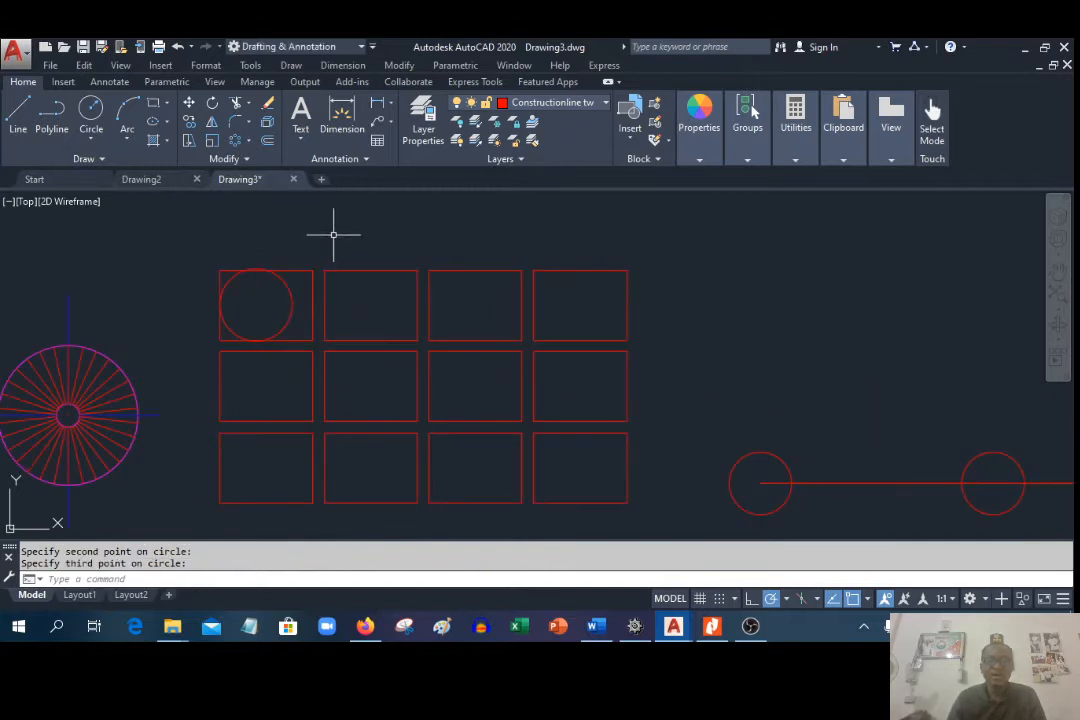
{"action": "right_click", "coordinate": [333, 236]}
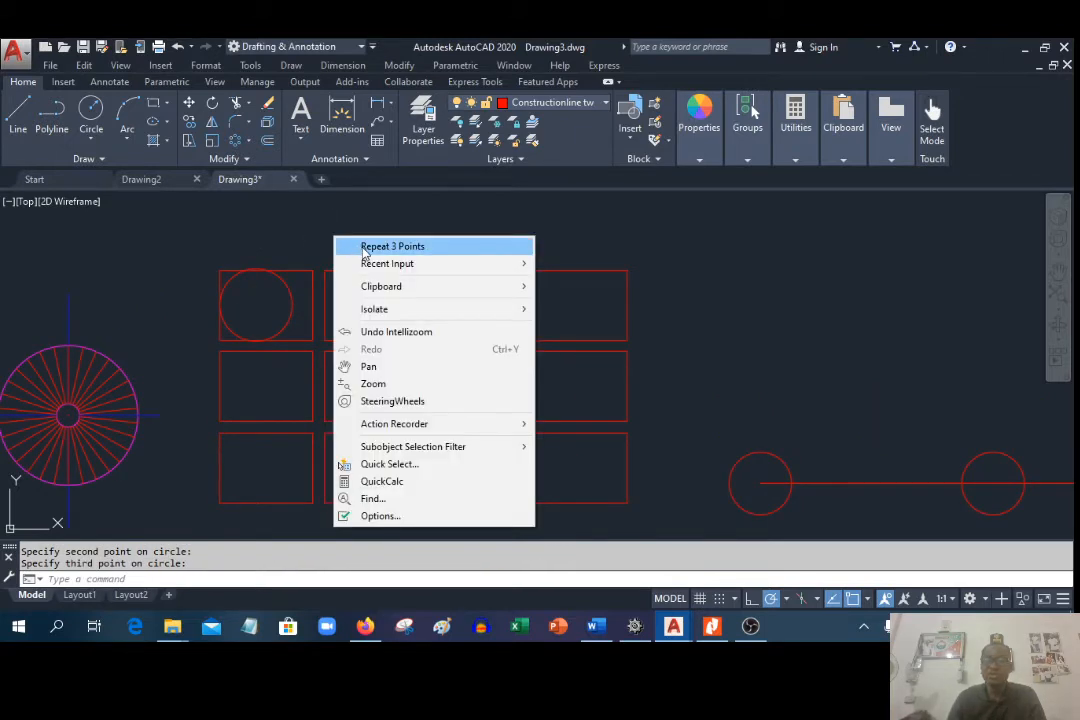
{"action": "left_click", "coordinate": [365, 249]}
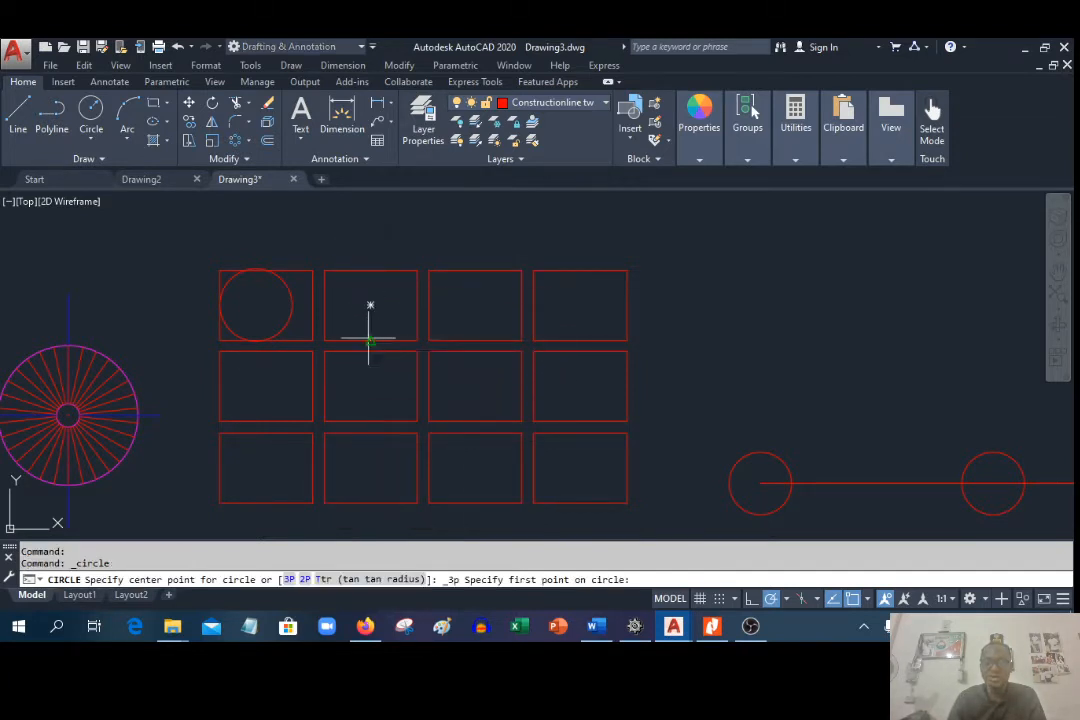
{"action": "left_click", "coordinate": [369, 340]}
{"action": "left_click", "coordinate": [417, 300]}
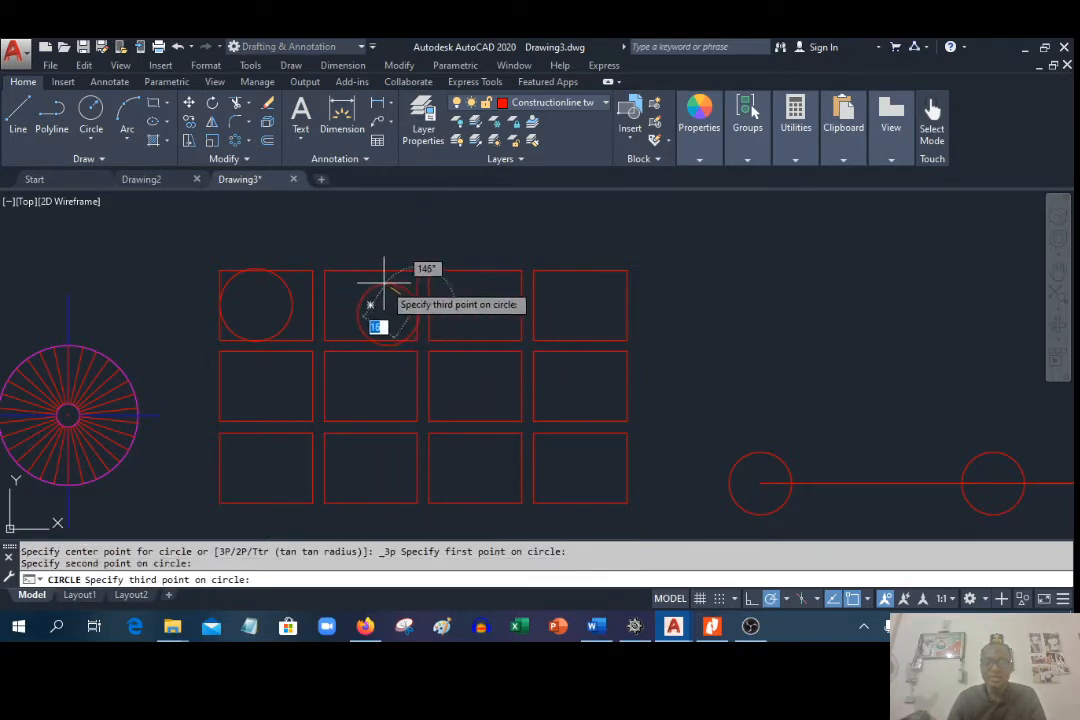
{"action": "left_click", "coordinate": [372, 270]}
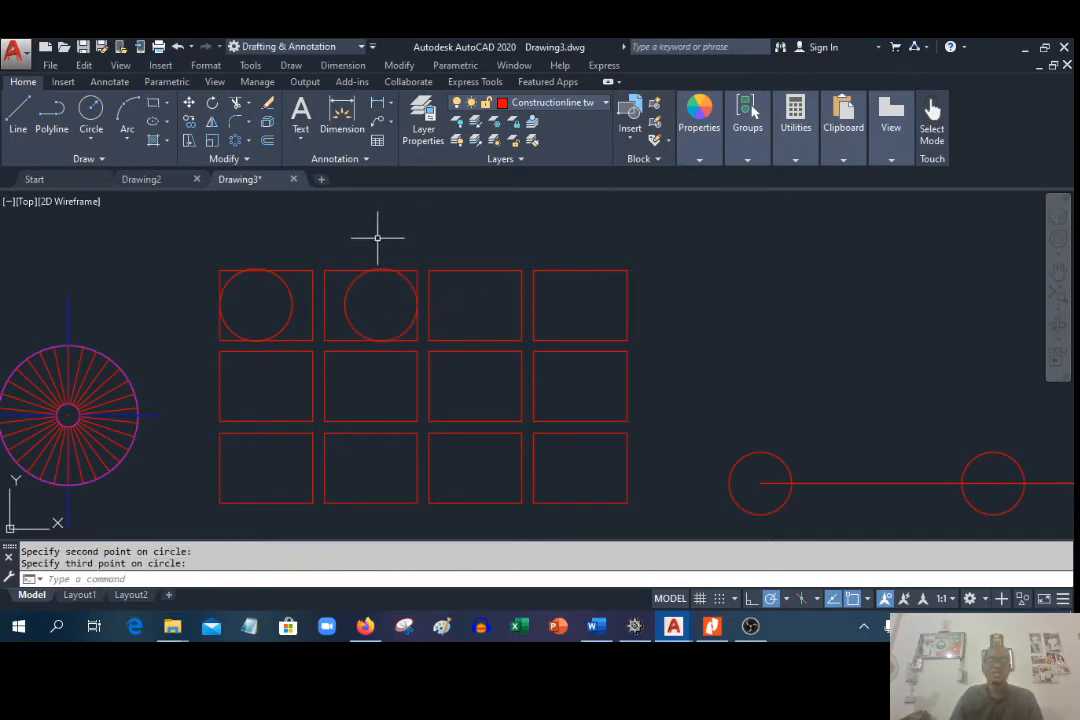
Step: Draw a horizontal line from the first circle's centre to the geometric centre of the second top-row rectangle
{"action": "left_click", "coordinate": [18, 113]}
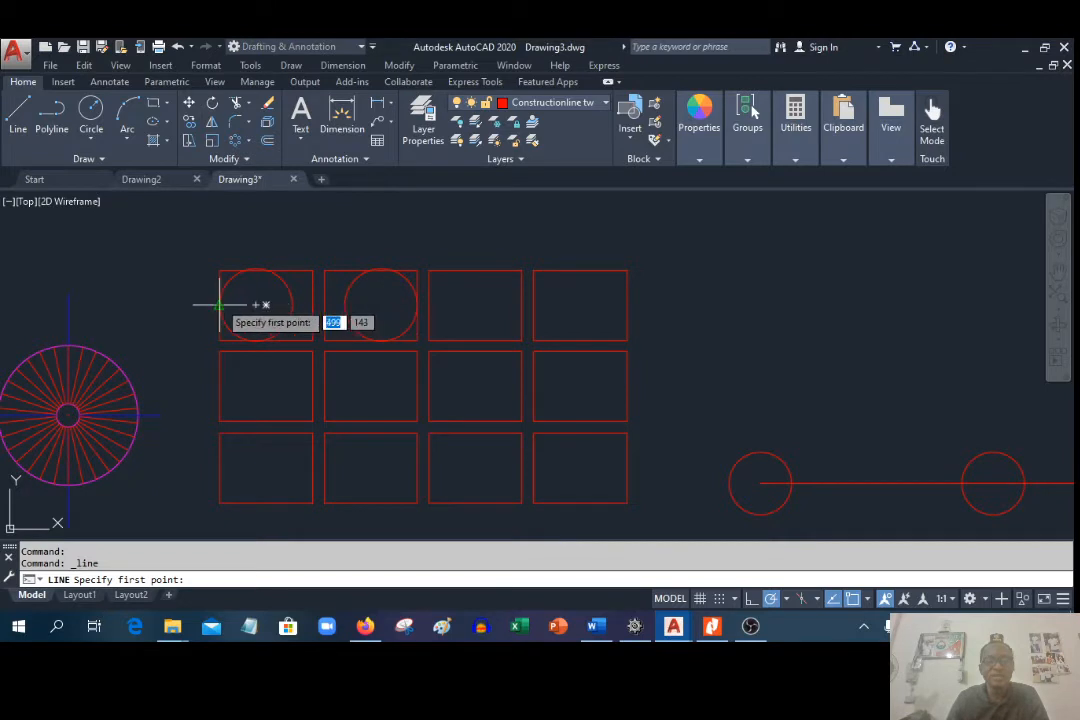
{"action": "left_click", "coordinate": [256, 304]}
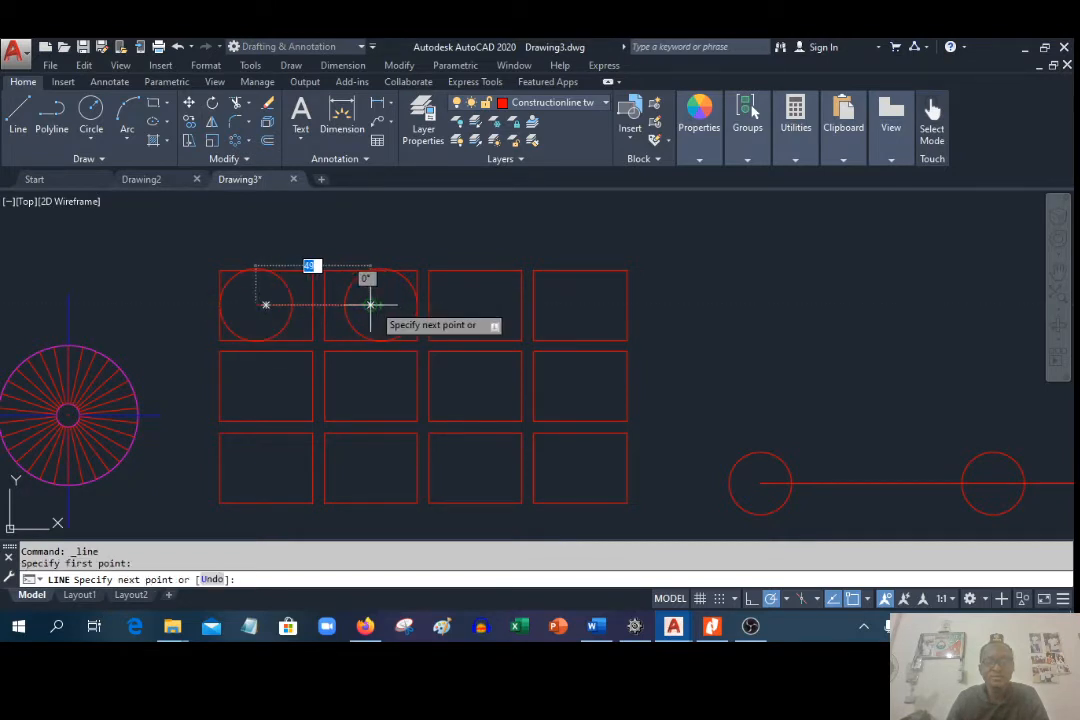
{"action": "left_click", "coordinate": [370, 304]}
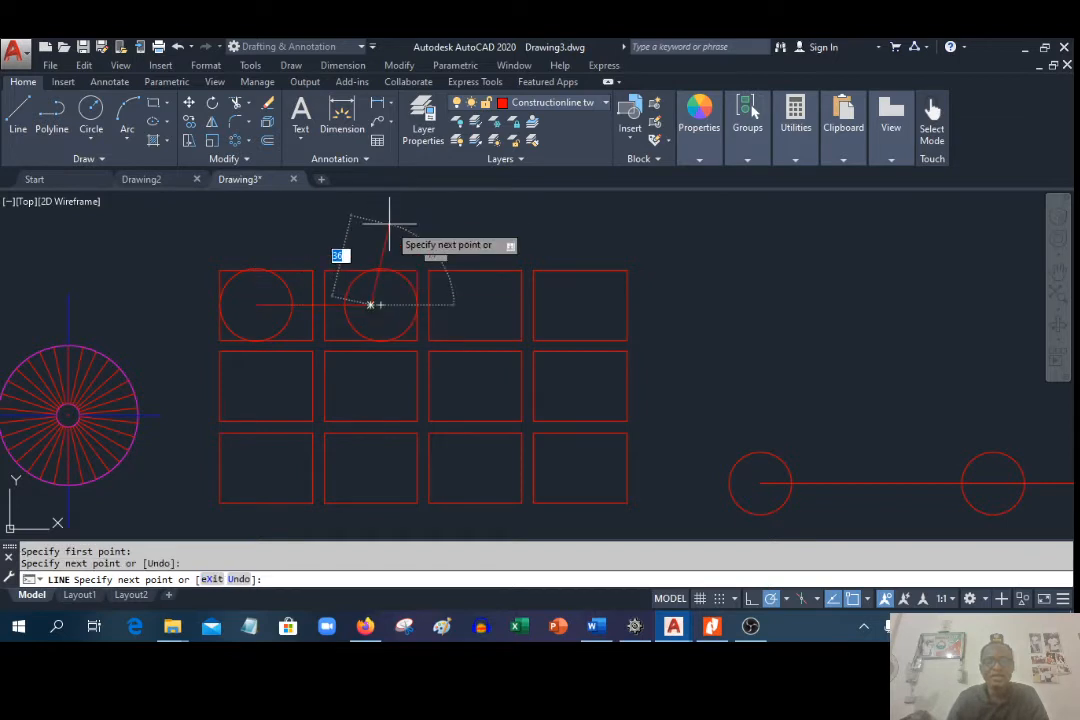
{"action": "right_click", "coordinate": [390, 228]}
{"action": "left_click", "coordinate": [420, 234]}
Step: Using the two rectangles, circles and line as cutting edges, trim the line inside the first circle, its upper-right arc and the first rectangle's lower corners
{"action": "scroll", "coordinate": [236, 312], "scroll_direction": "up", "scroll_amount": 4}
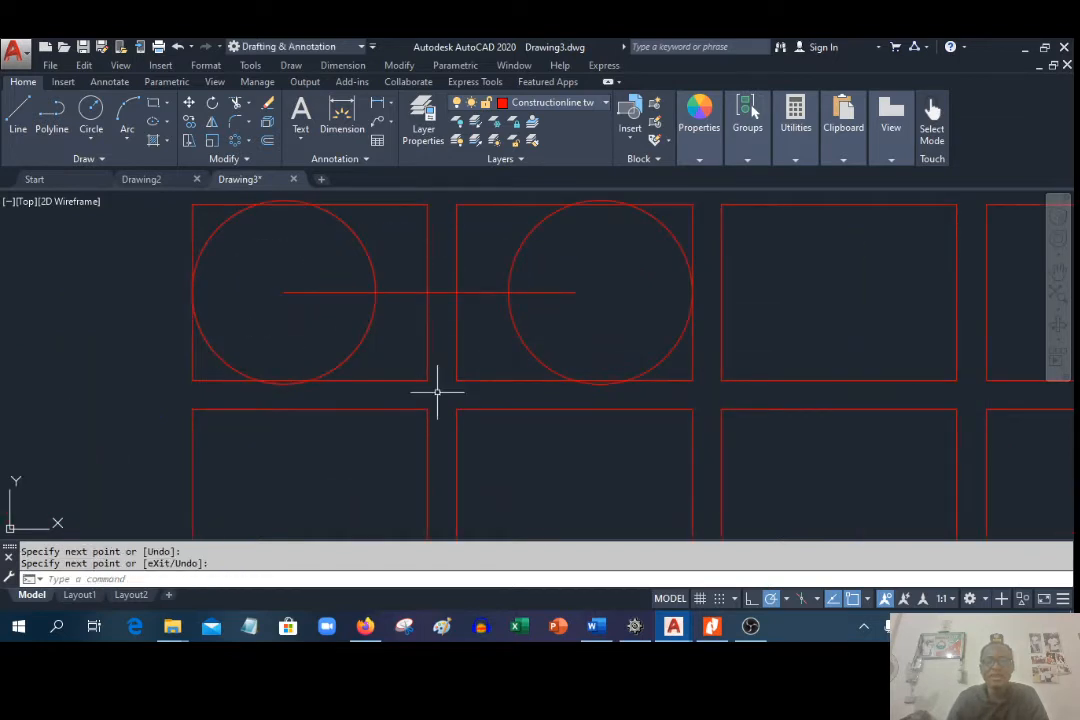
{"action": "scroll", "coordinate": [470, 414], "scroll_direction": "down", "scroll_amount": 2}
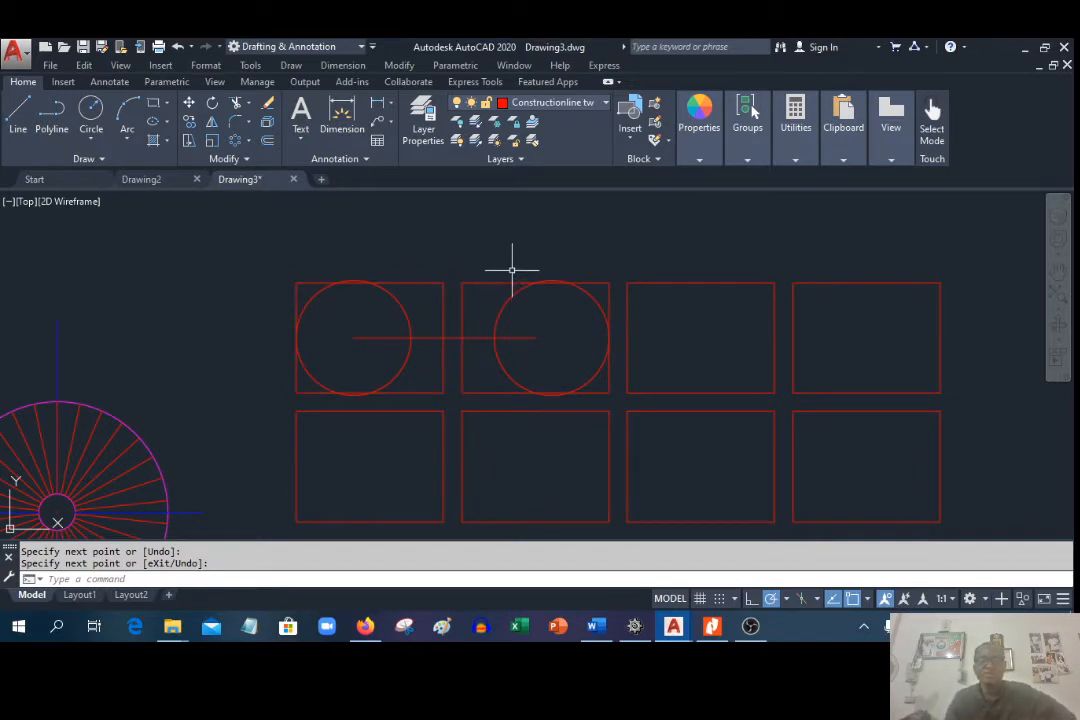
{"action": "left_click", "coordinate": [237, 103]}
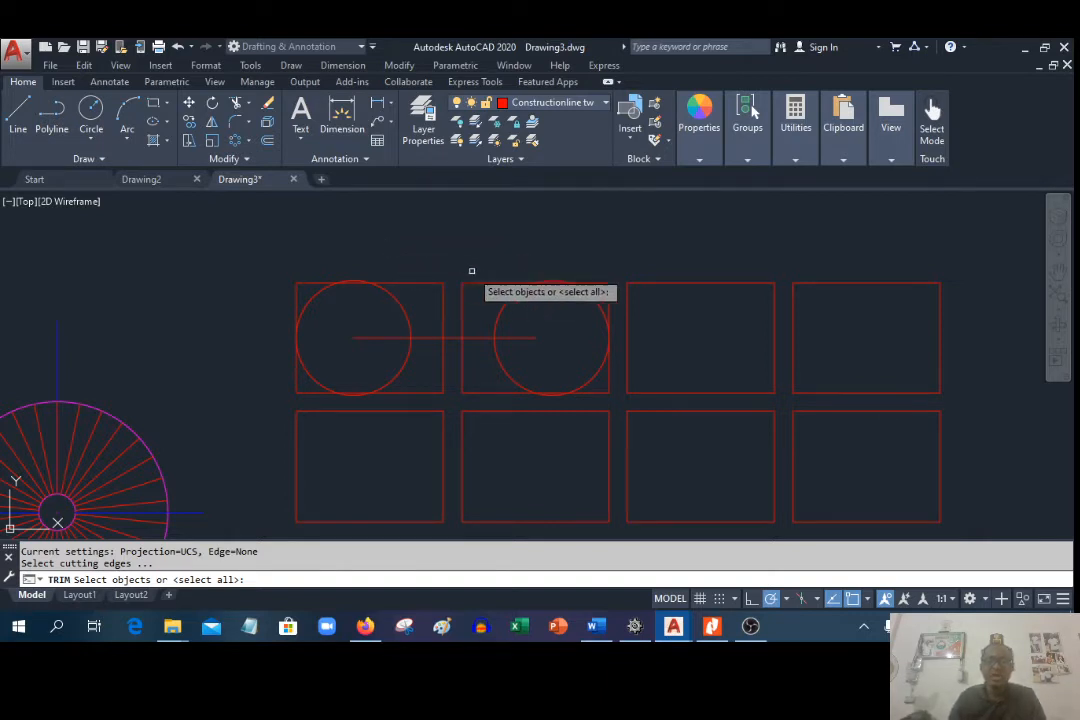
{"action": "left_click", "coordinate": [590, 400]}
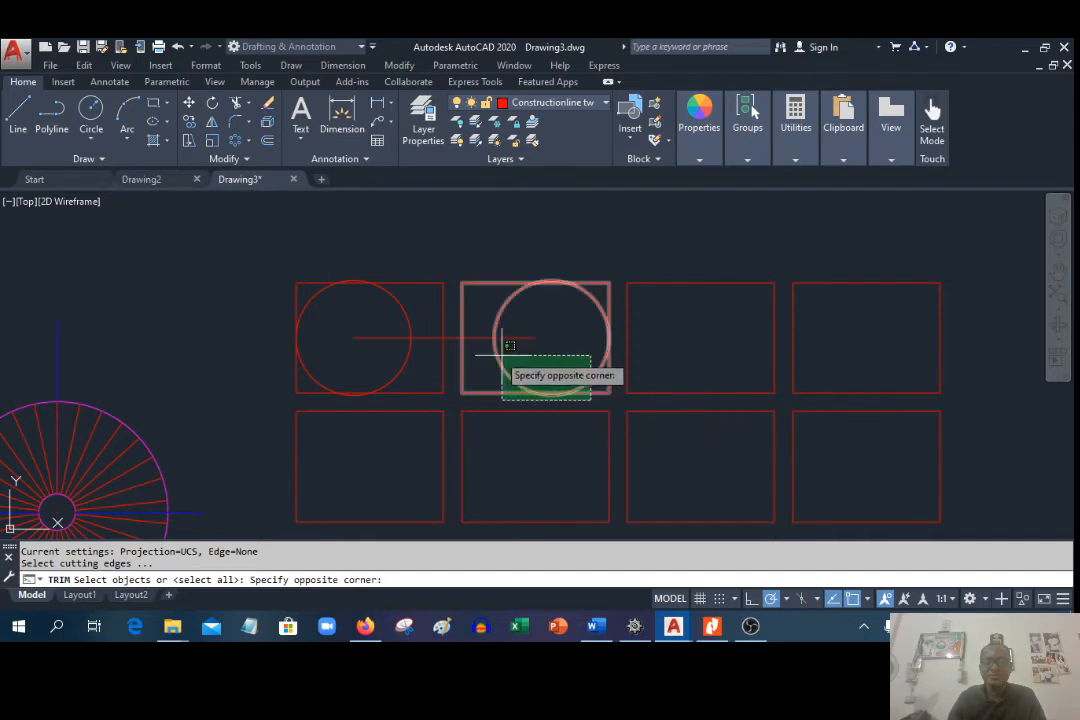
{"action": "left_click", "coordinate": [364, 307]}
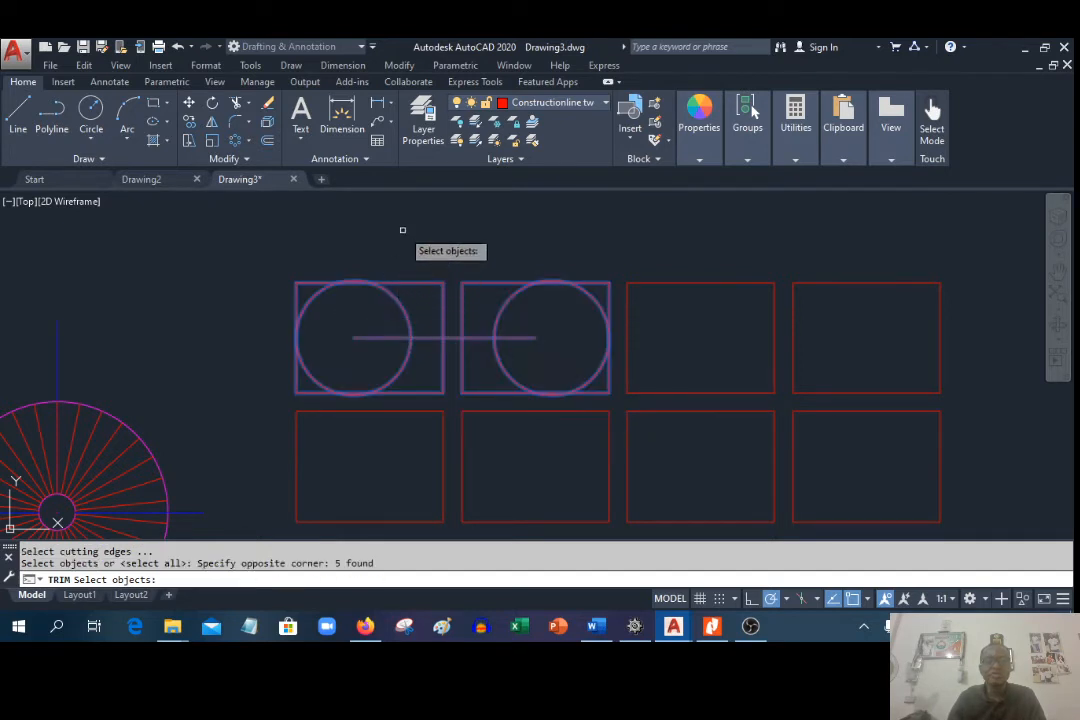
{"action": "key", "text": "Return"}
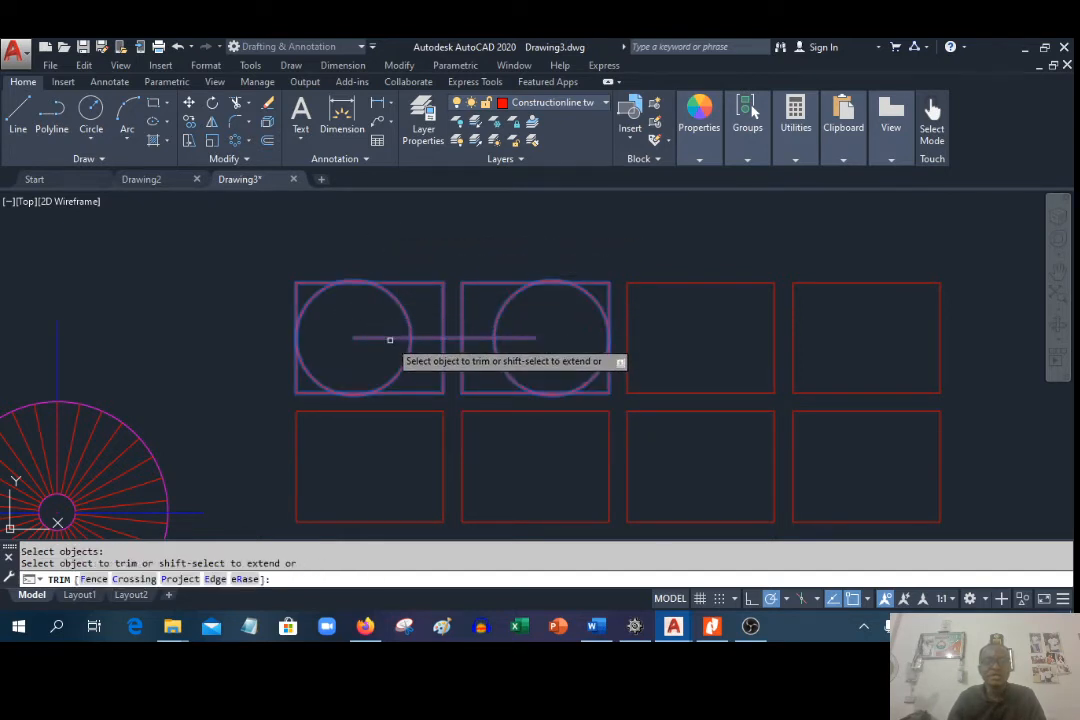
{"action": "left_click", "coordinate": [391, 338]}
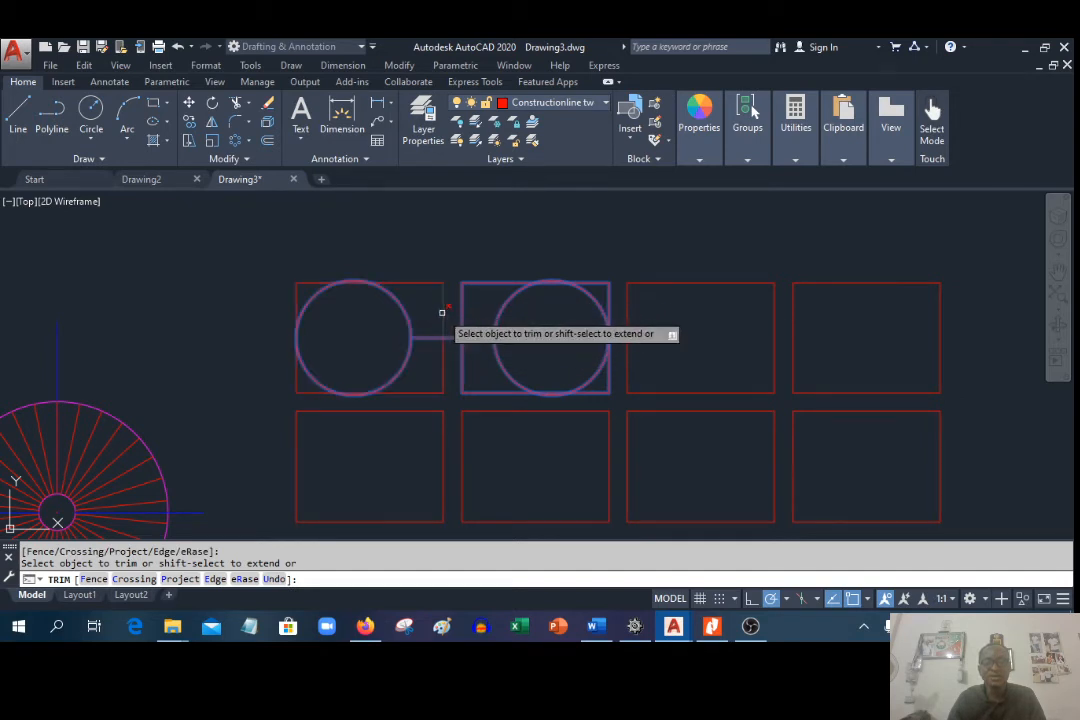
{"action": "left_click", "coordinate": [409, 316]}
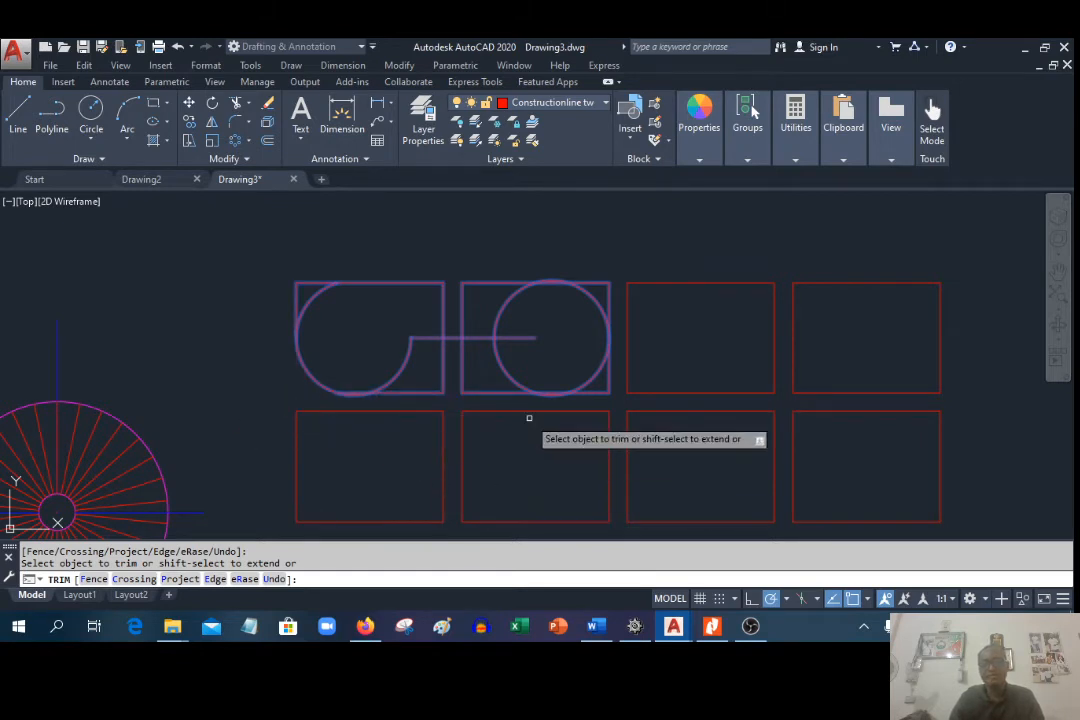
{"action": "left_click", "coordinate": [464, 419]}
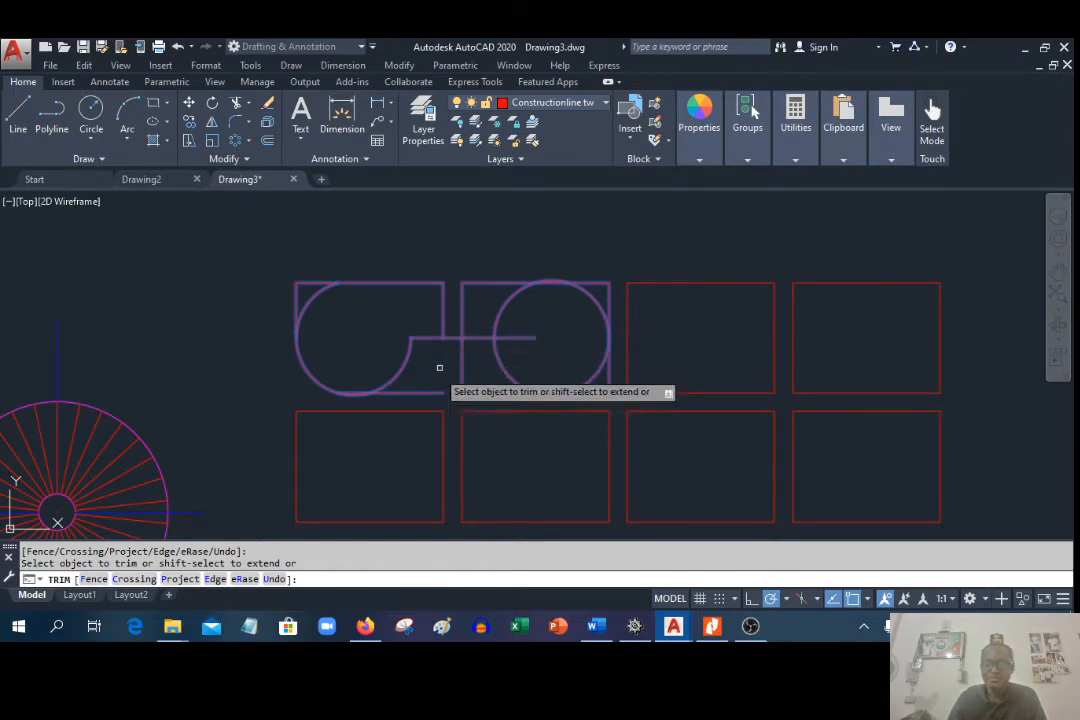
Step: Trim the second top-row rectangle's upper-left and upper-right corners that lie outside its circle
{"action": "left_click", "coordinate": [485, 283]}
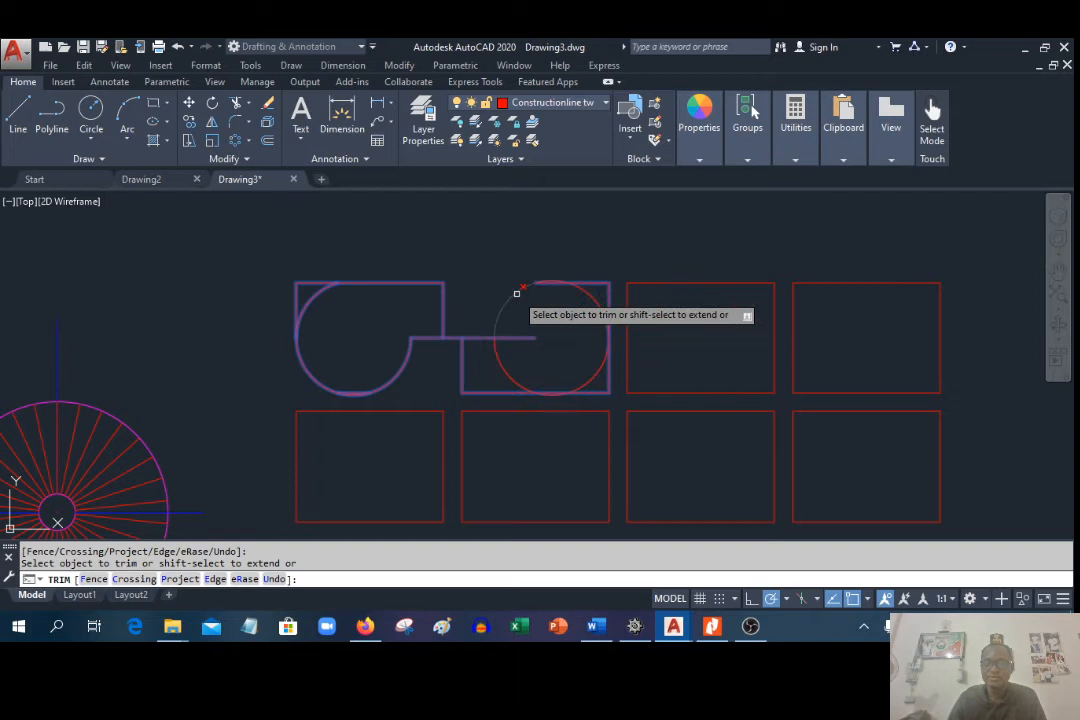
{"action": "left_click", "coordinate": [585, 283]}
{"action": "left_click", "coordinate": [608, 290]}
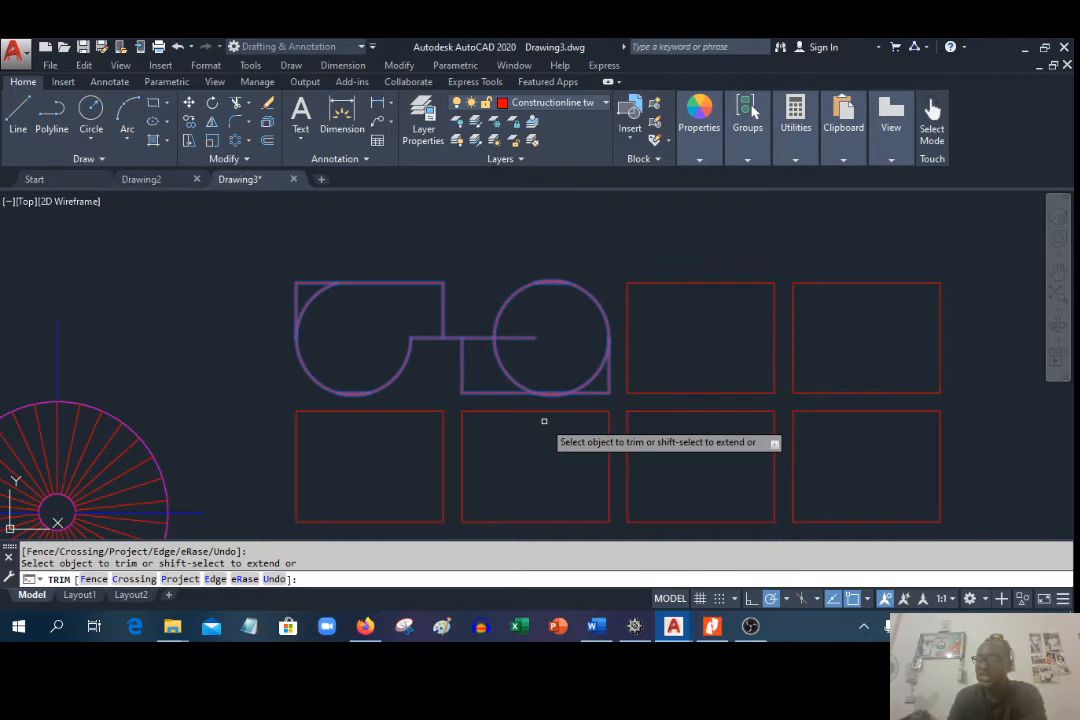
Step: Trim the second rectangle's bottom edge left of its circle, the line inside that circle and the circle's lower-right arc
{"action": "left_click", "coordinate": [586, 393]}
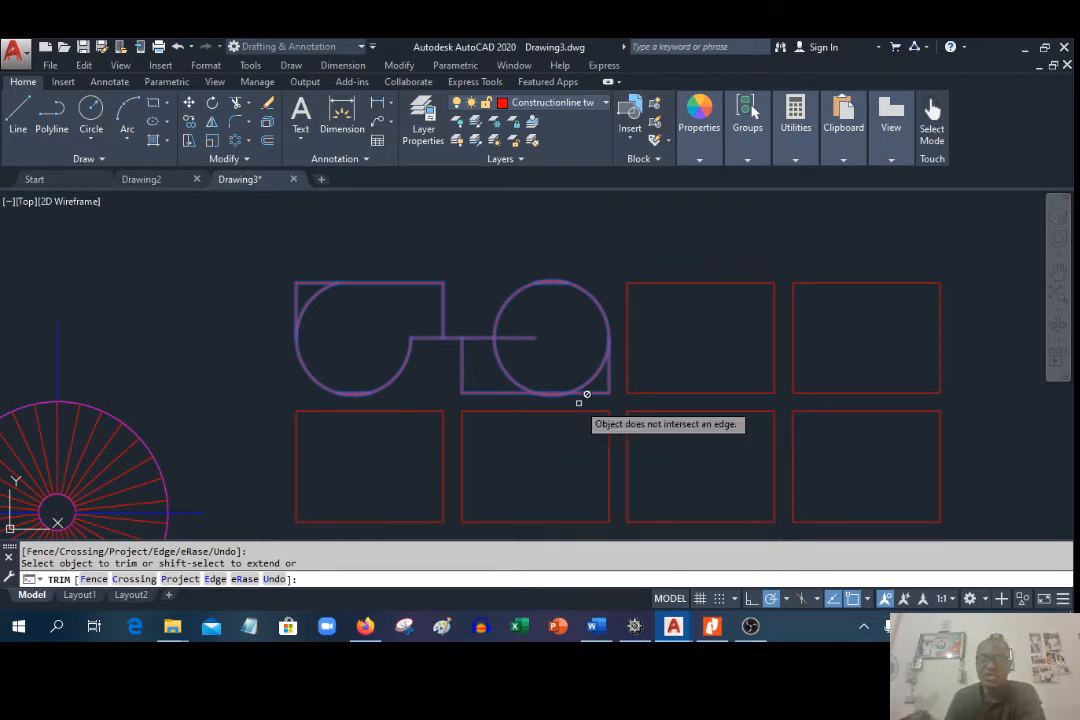
{"action": "left_click", "coordinate": [509, 391]}
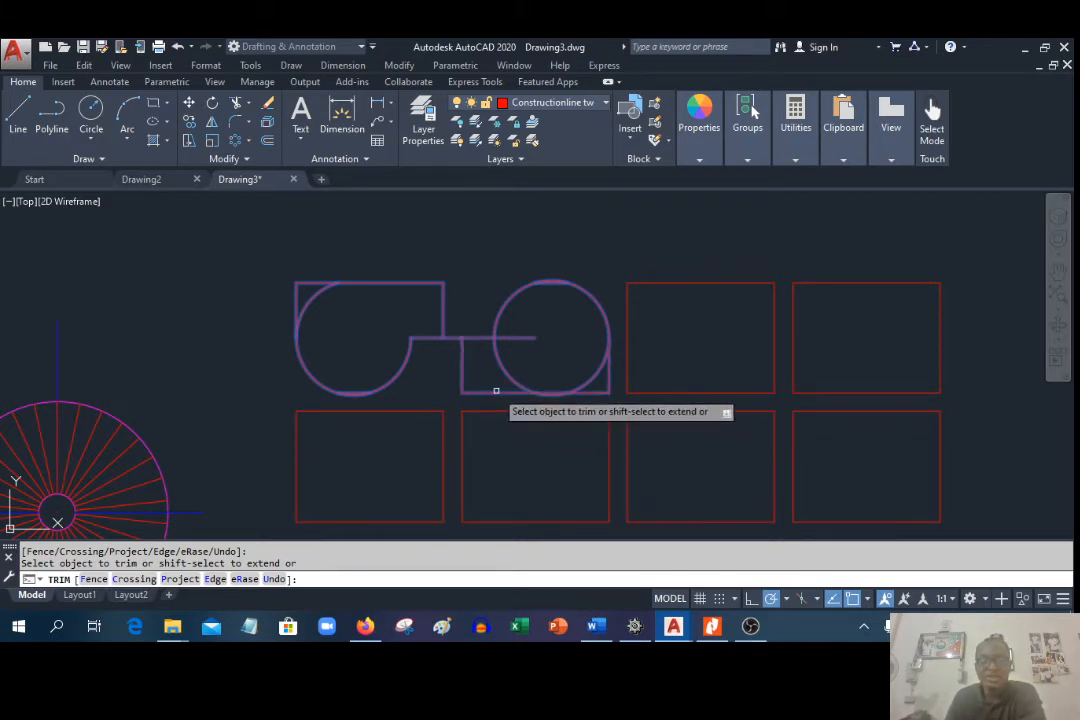
{"action": "left_click", "coordinate": [493, 393]}
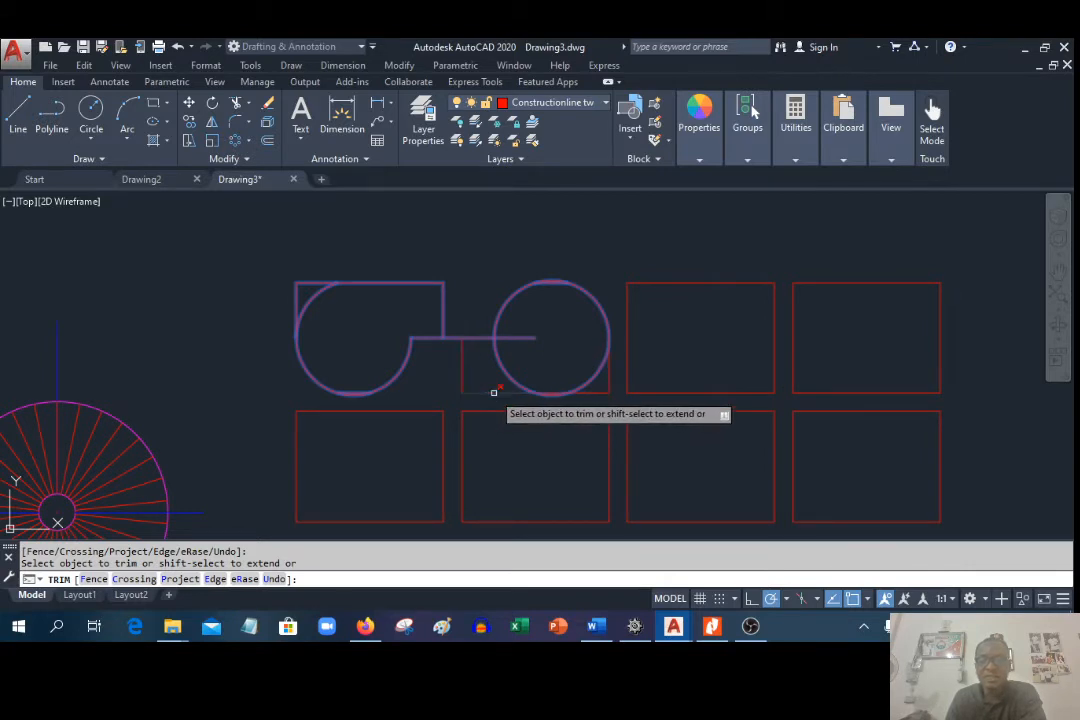
{"action": "left_click", "coordinate": [462, 370]}
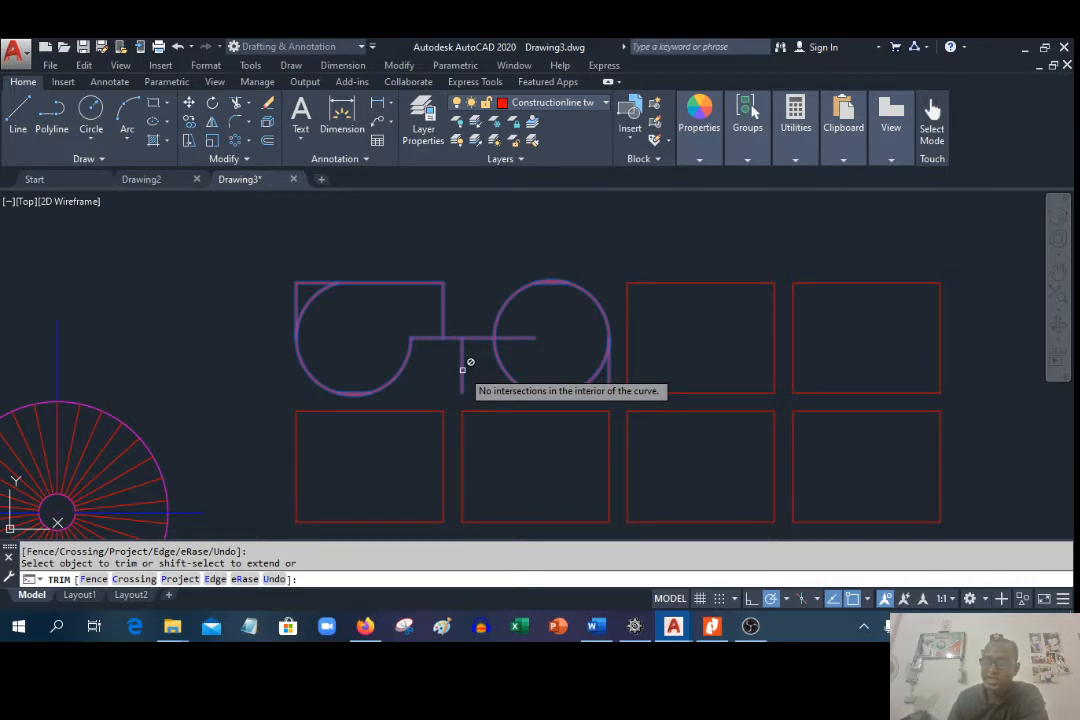
{"action": "left_click", "coordinate": [518, 338]}
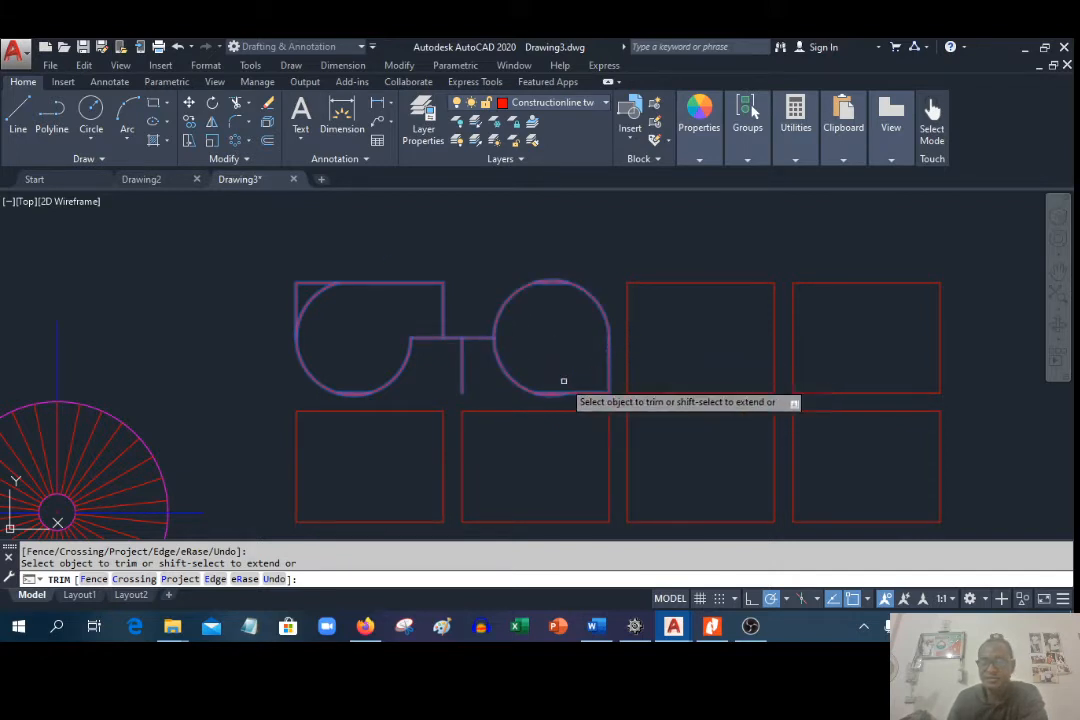
Step: Trim the short piece of the second rectangle's bottom edge inside the circle and the arc bulging above its top edge
{"action": "scroll", "coordinate": [563, 381], "scroll_direction": "up", "scroll_amount": 2}
{"action": "scroll", "coordinate": [547, 398], "scroll_direction": "up", "scroll_amount": 4}
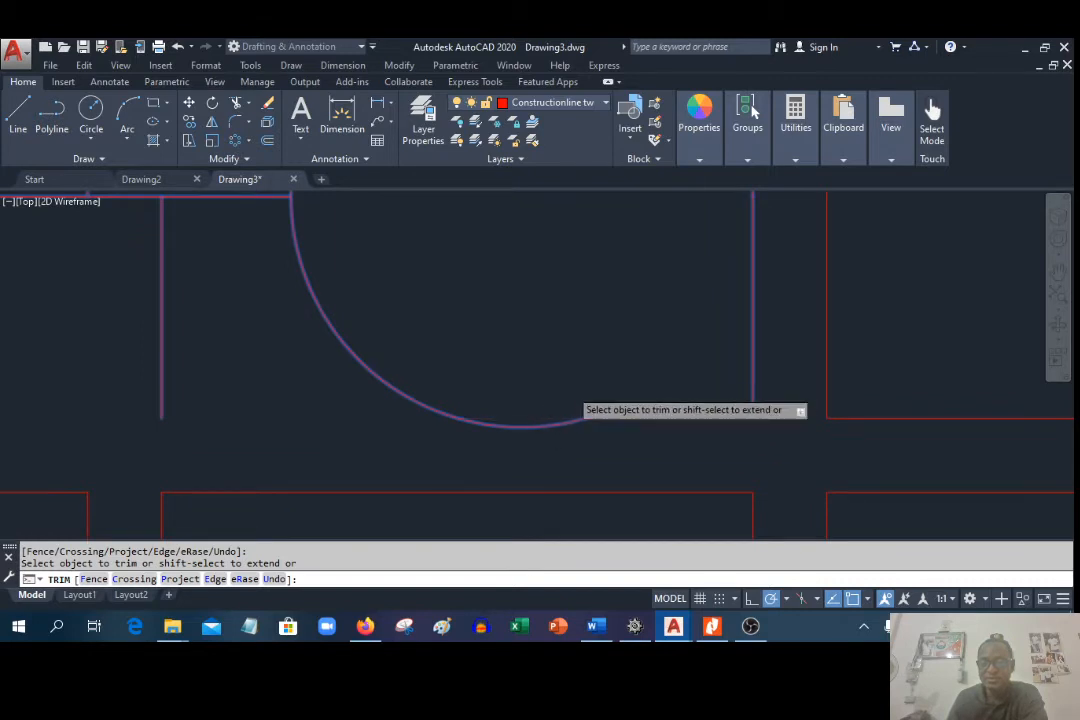
{"action": "scroll", "coordinate": [595, 390], "scroll_direction": "down", "scroll_amount": 4}
{"action": "scroll", "coordinate": [558, 232], "scroll_direction": "up", "scroll_amount": 4}
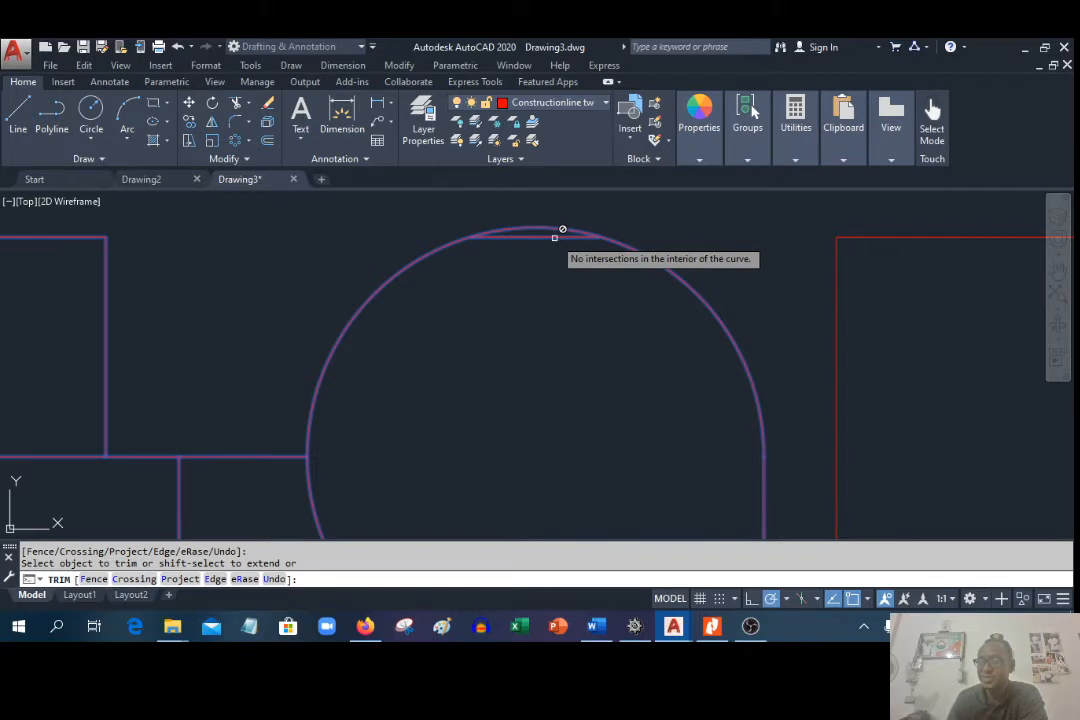
{"action": "left_click", "coordinate": [554, 228]}
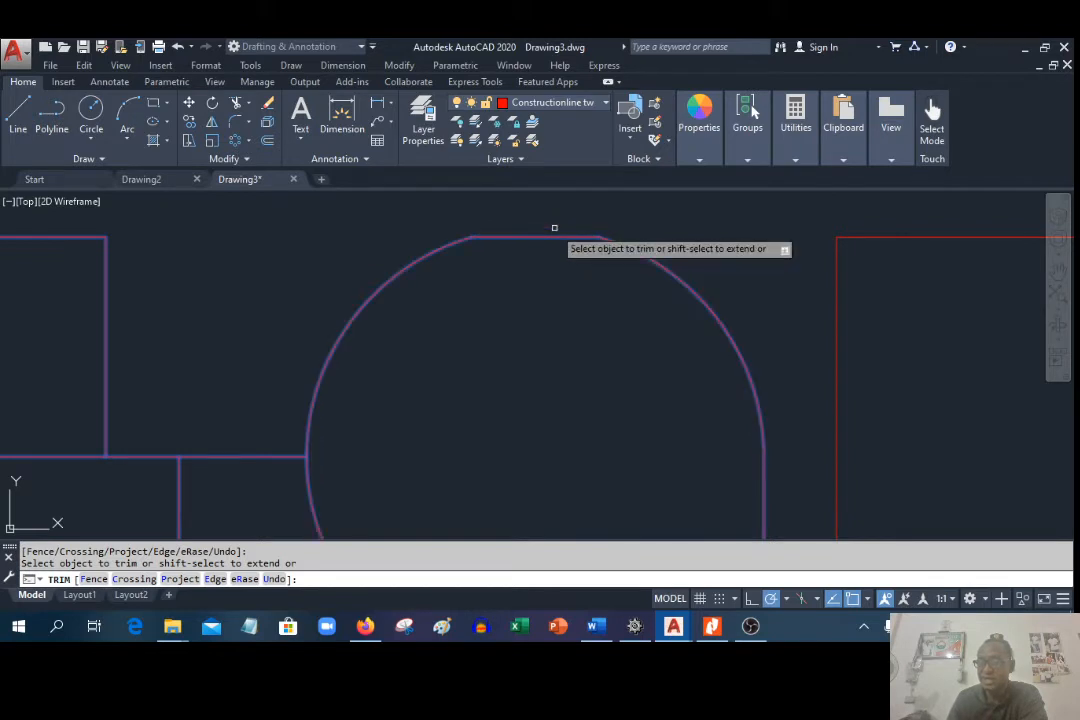
Step: Trim the first circle's upper-left arc inside the first rectangle and finish the Trim command
{"action": "scroll", "coordinate": [560, 238], "scroll_direction": "down", "scroll_amount": 4}
{"action": "scroll", "coordinate": [611, 290], "scroll_direction": "up", "scroll_amount": 5}
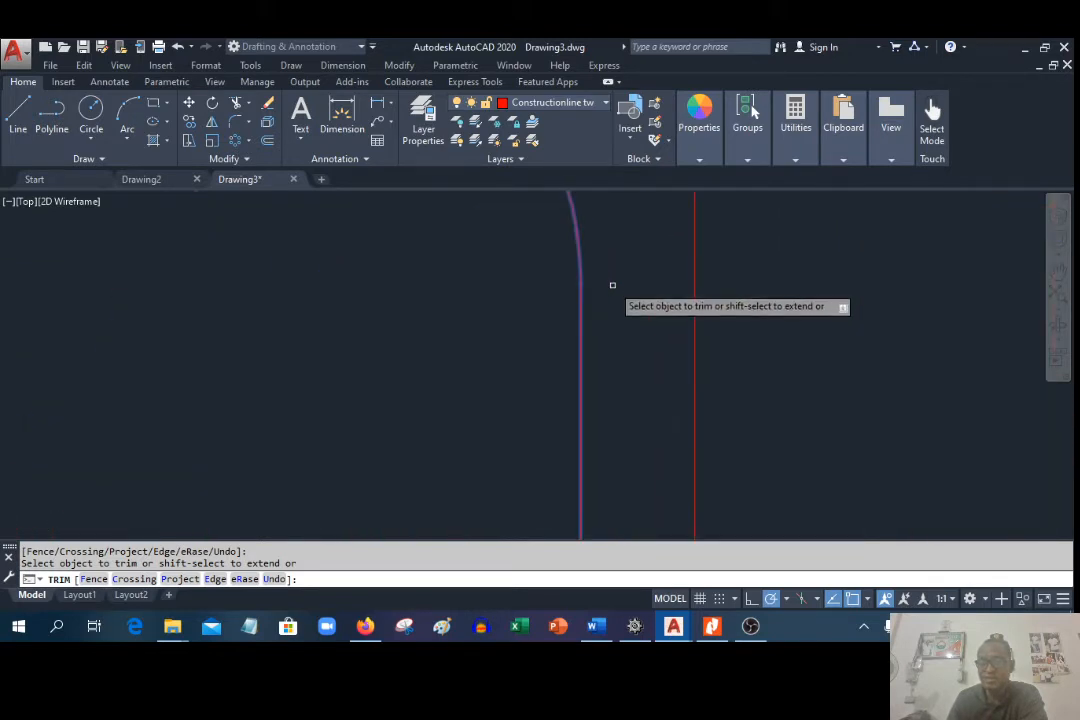
{"action": "scroll", "coordinate": [612, 284], "scroll_direction": "down", "scroll_amount": 5}
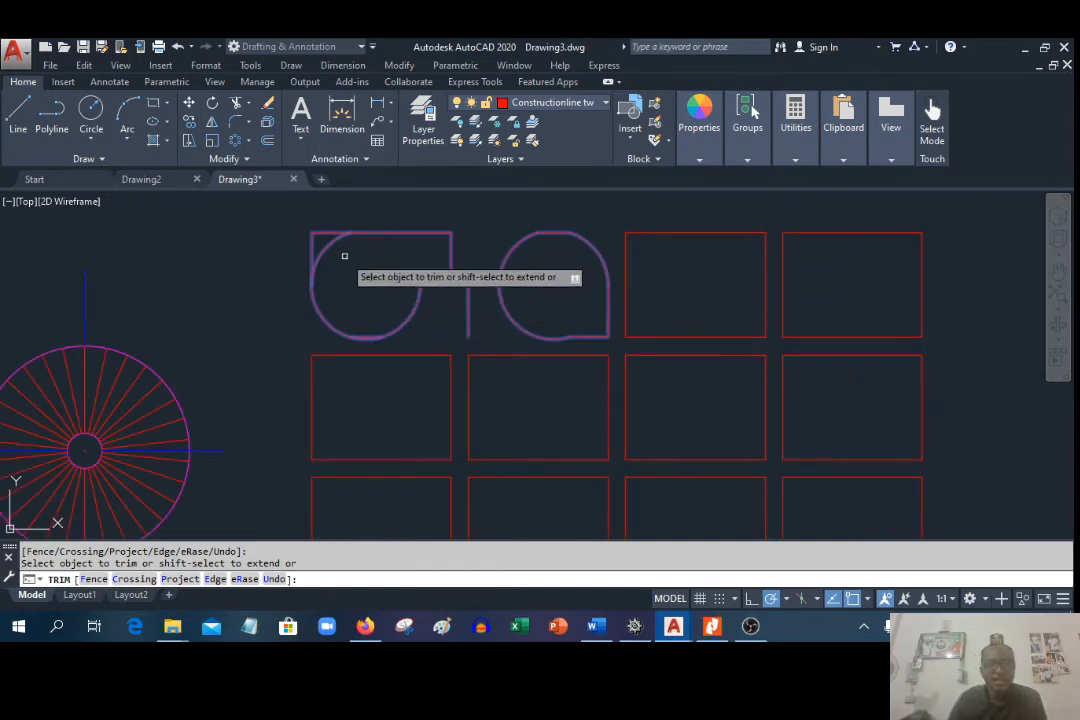
{"action": "scroll", "coordinate": [318, 268], "scroll_direction": "up", "scroll_amount": 4}
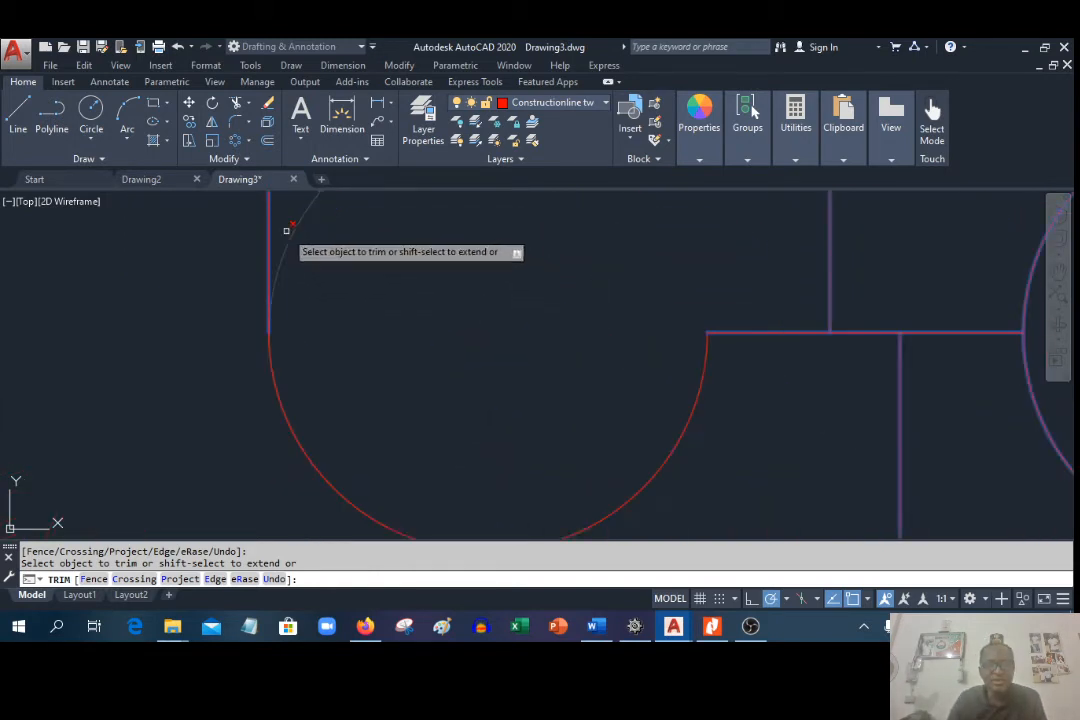
{"action": "scroll", "coordinate": [320, 350], "scroll_direction": "down", "scroll_amount": 4}
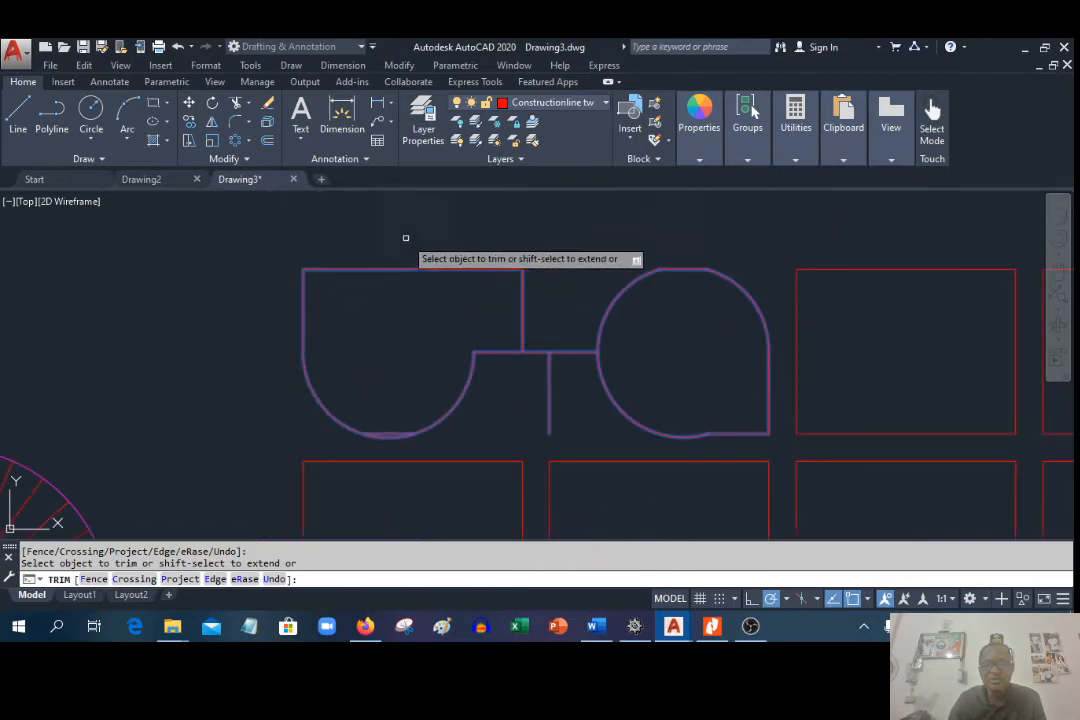
{"action": "right_click", "coordinate": [474, 224]}
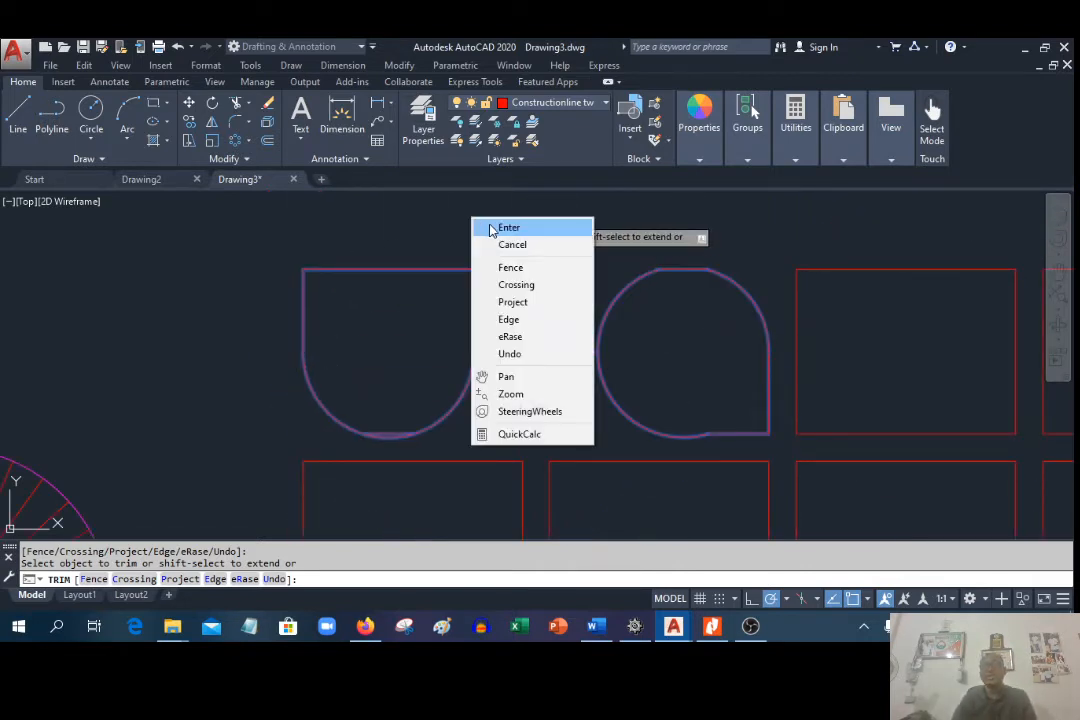
{"action": "left_click", "coordinate": [490, 226]}
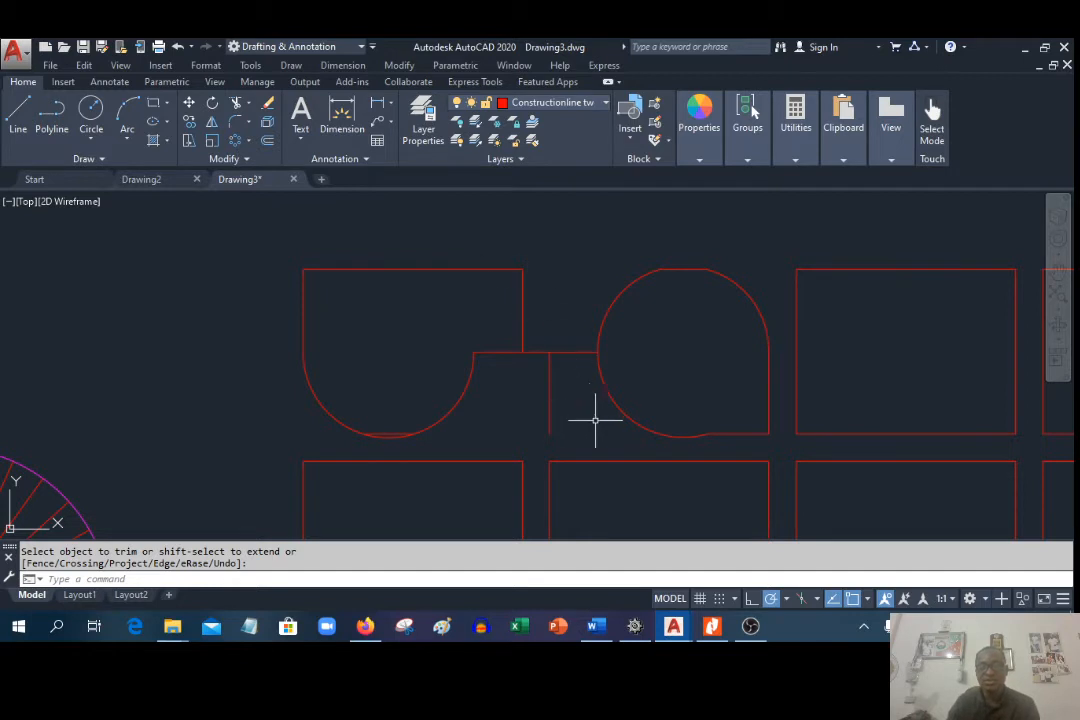
Step: Check the Editing and Plotting topics in the AutoCAD Training Modules document in Word, then return to the AutoCAD drawing
{"action": "scroll", "coordinate": [459, 292], "scroll_direction": "down", "scroll_amount": 2}
{"action": "scroll", "coordinate": [459, 292], "scroll_direction": "down", "scroll_amount": 2}
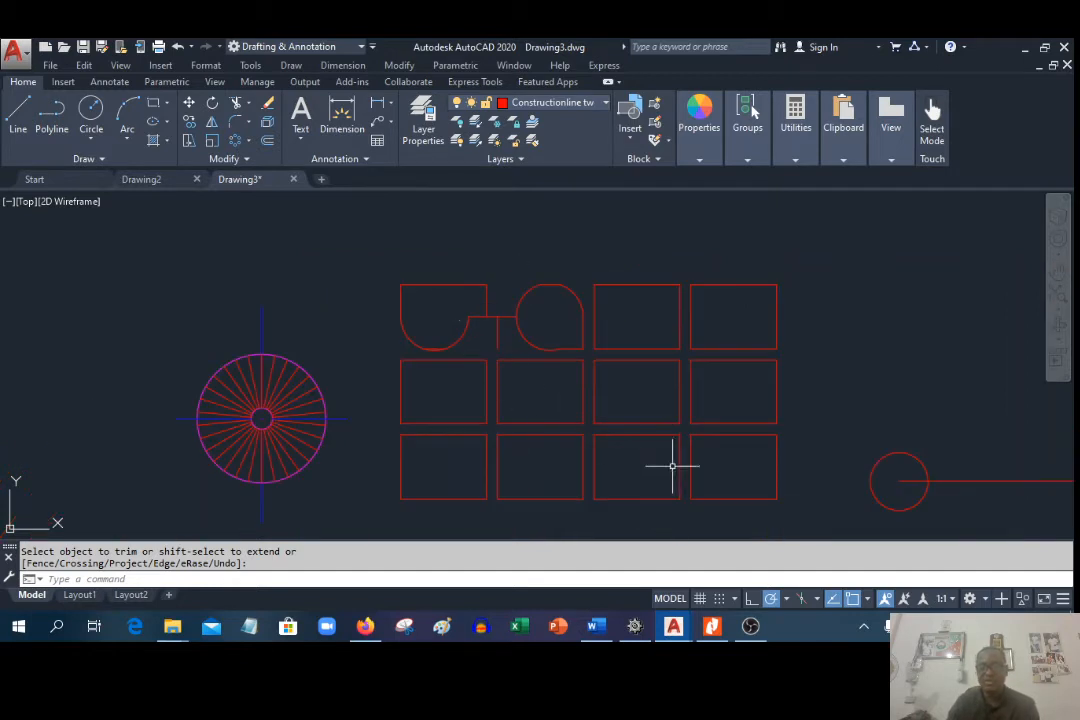
{"action": "mouse_move", "coordinate": [603, 628]}
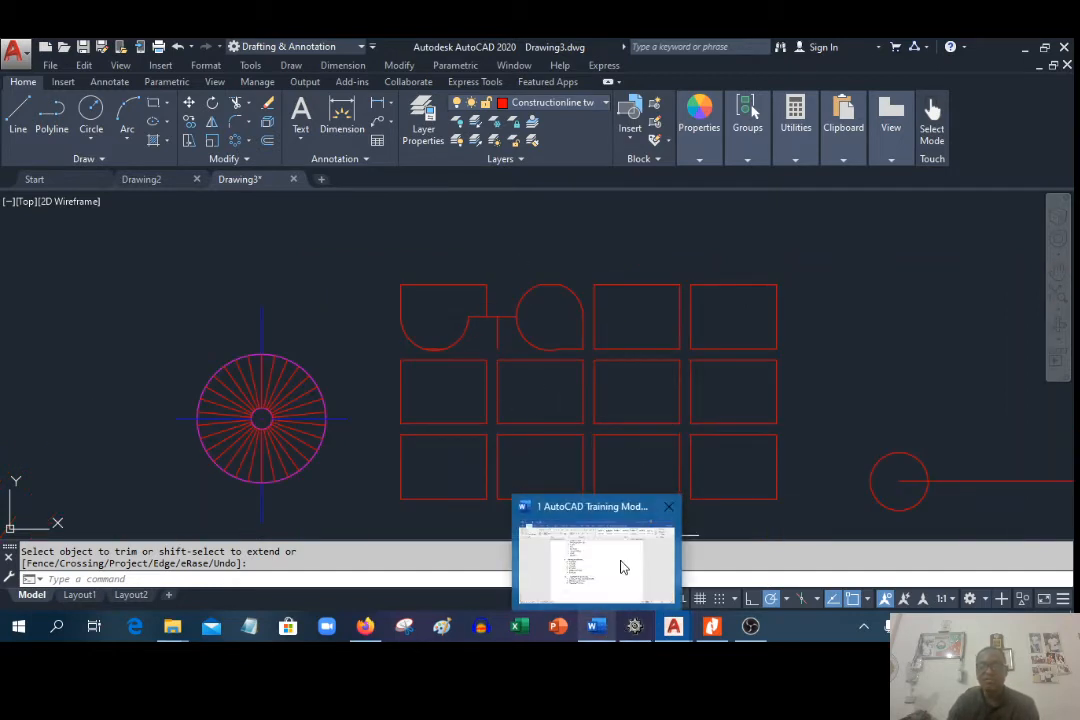
{"action": "left_click", "coordinate": [622, 566]}
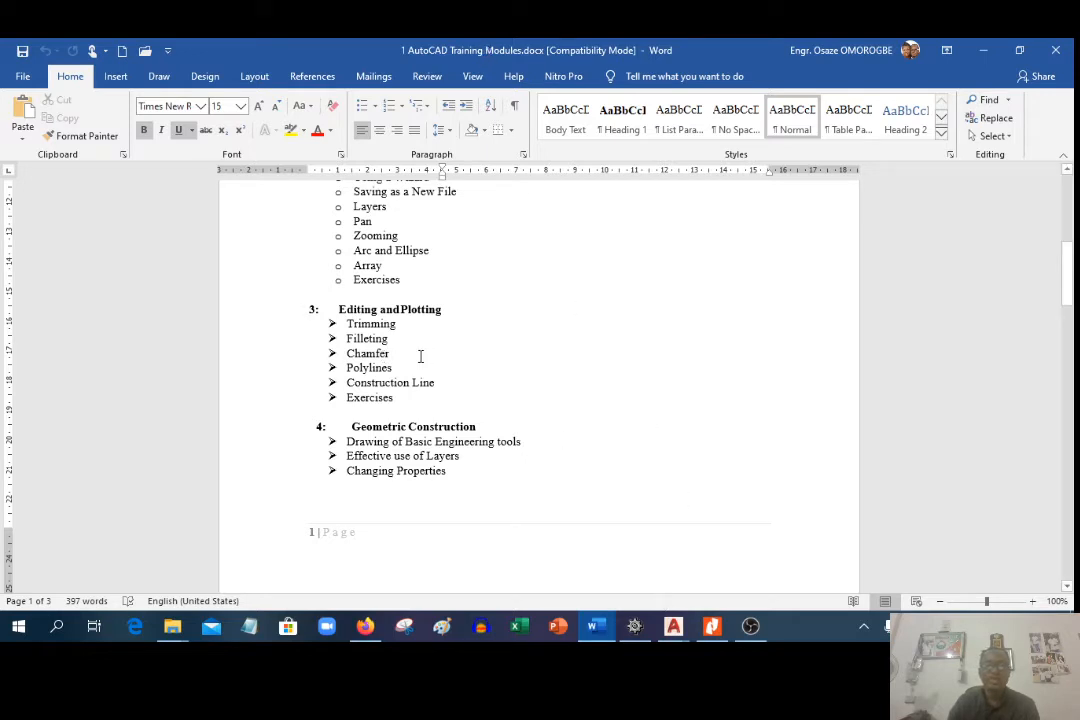
{"action": "left_click", "coordinate": [672, 628]}
{"action": "left_click", "coordinate": [740, 565]}
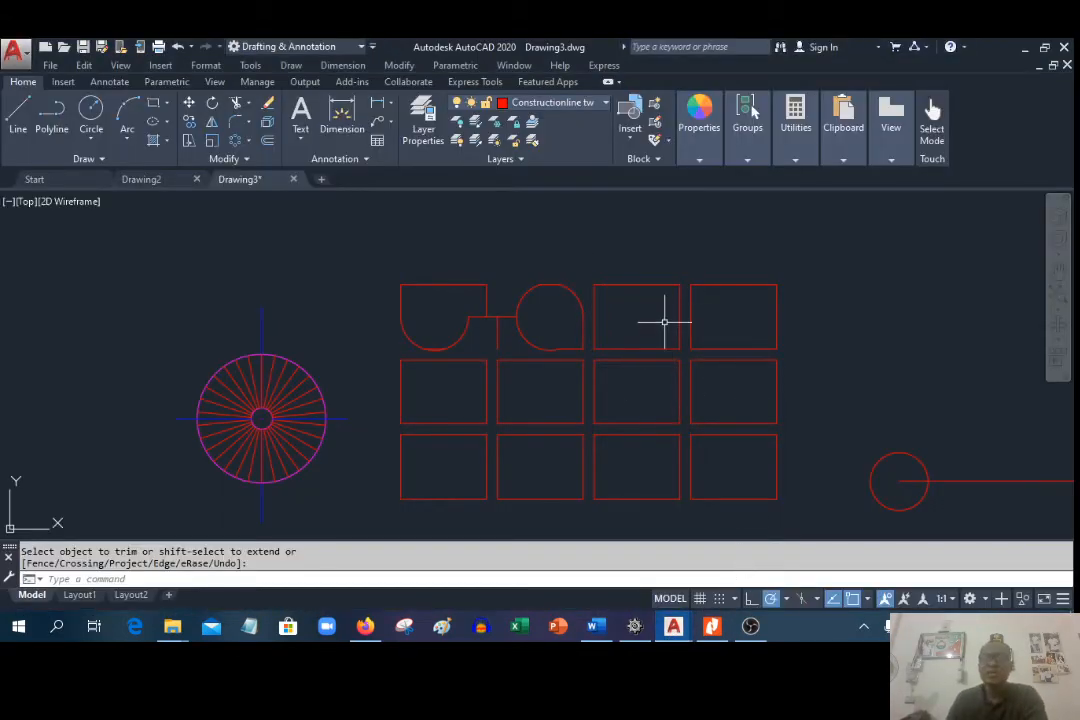
Step: Fillet the upper-left corner of the third top-row rectangle with a radius of 5
{"action": "scroll", "coordinate": [665, 320], "scroll_direction": "up", "scroll_amount": 4}
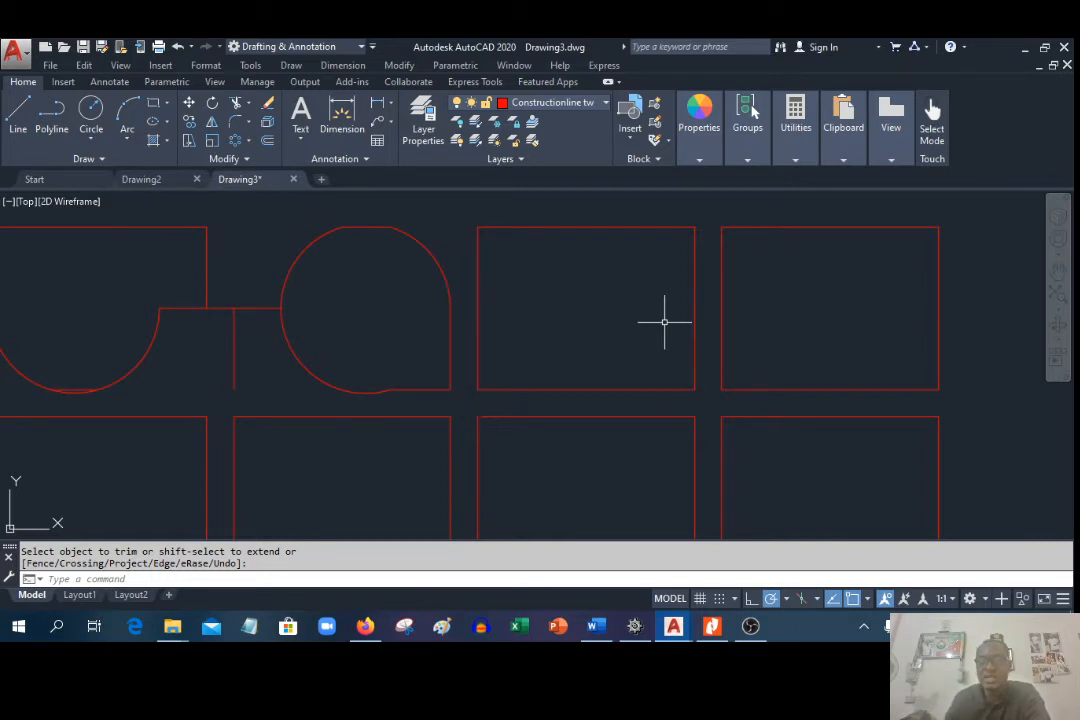
{"action": "scroll", "coordinate": [694, 246], "scroll_direction": "up", "scroll_amount": 2}
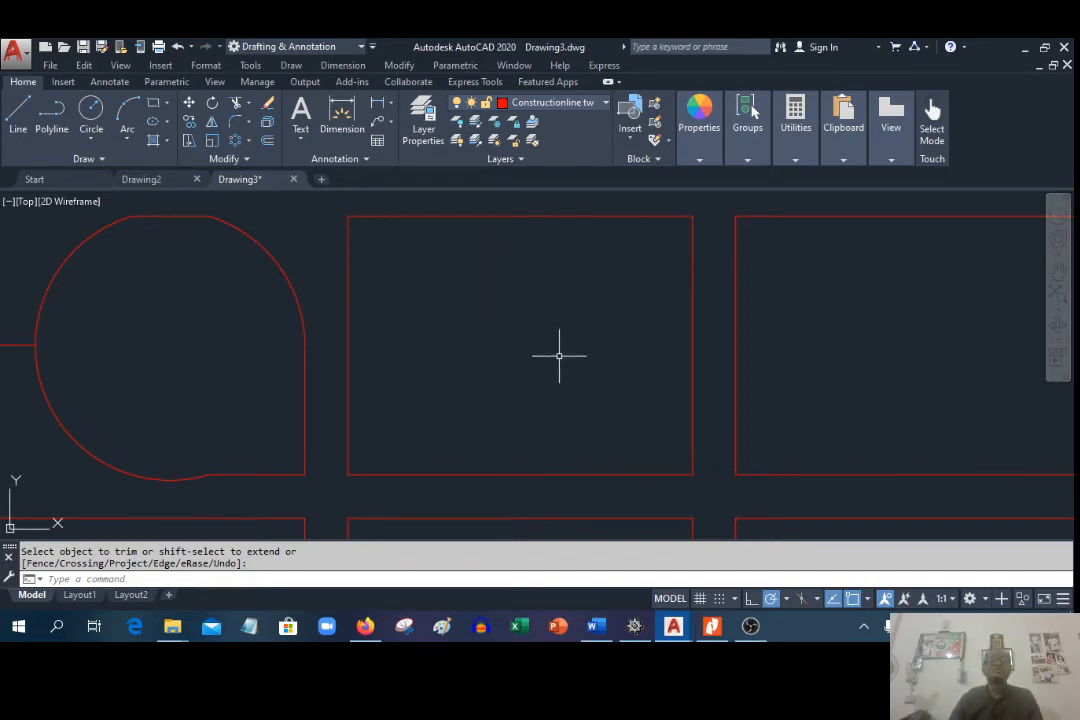
{"action": "left_click", "coordinate": [396, 66]}
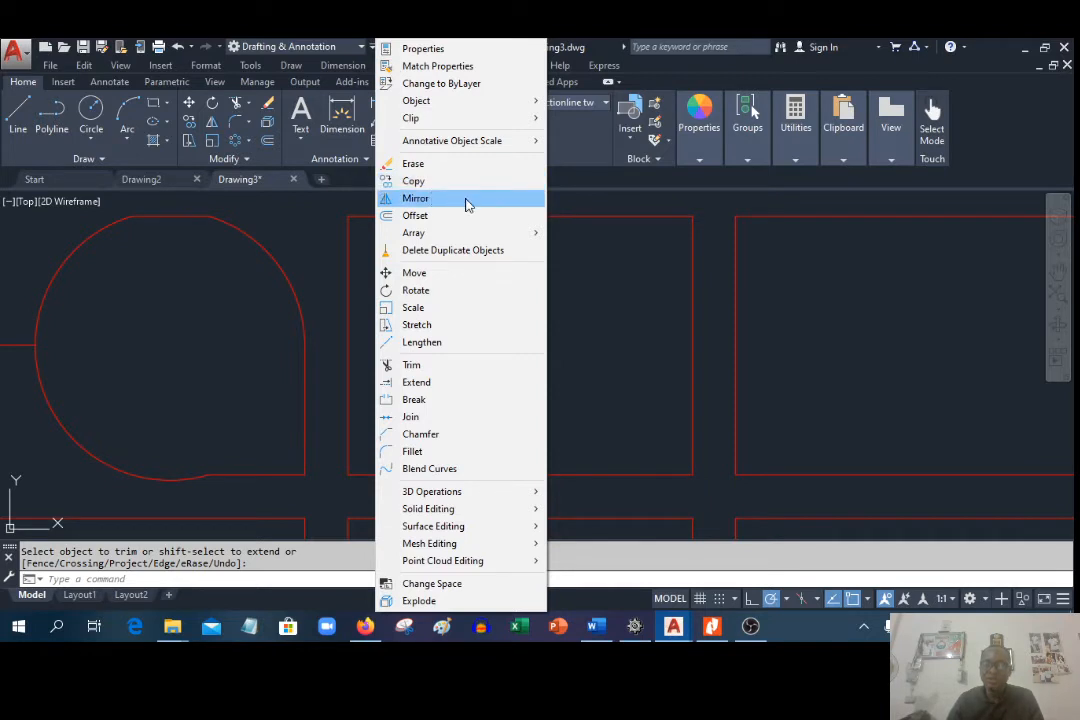
{"action": "left_click", "coordinate": [440, 452]}
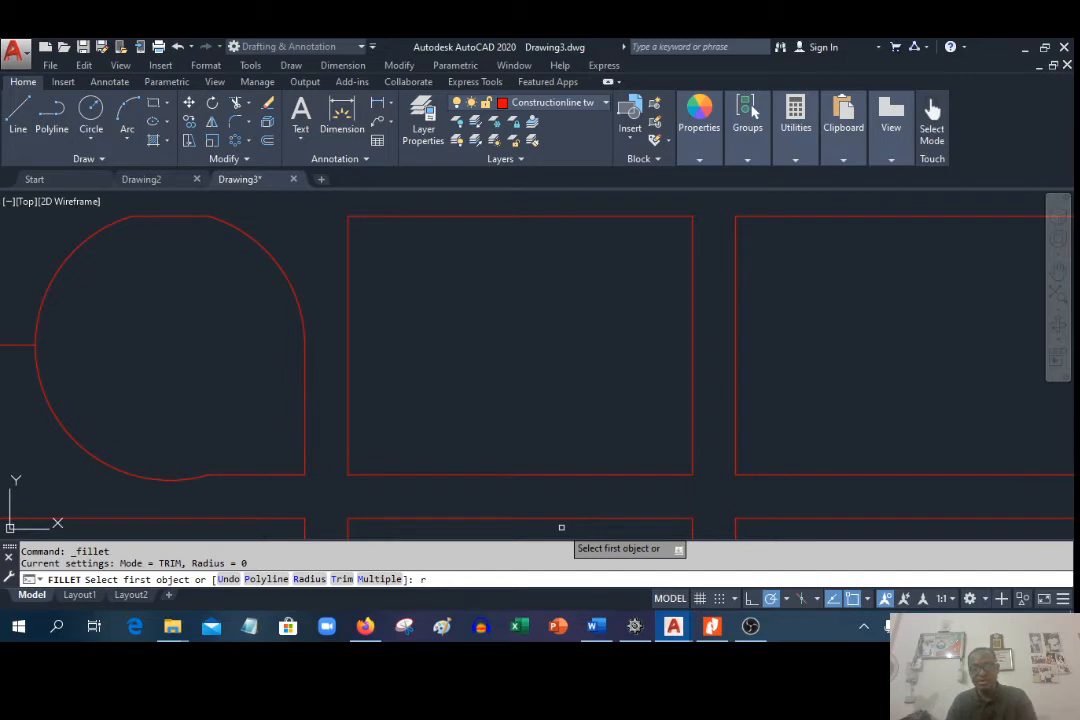
{"action": "key", "text": "Return"}
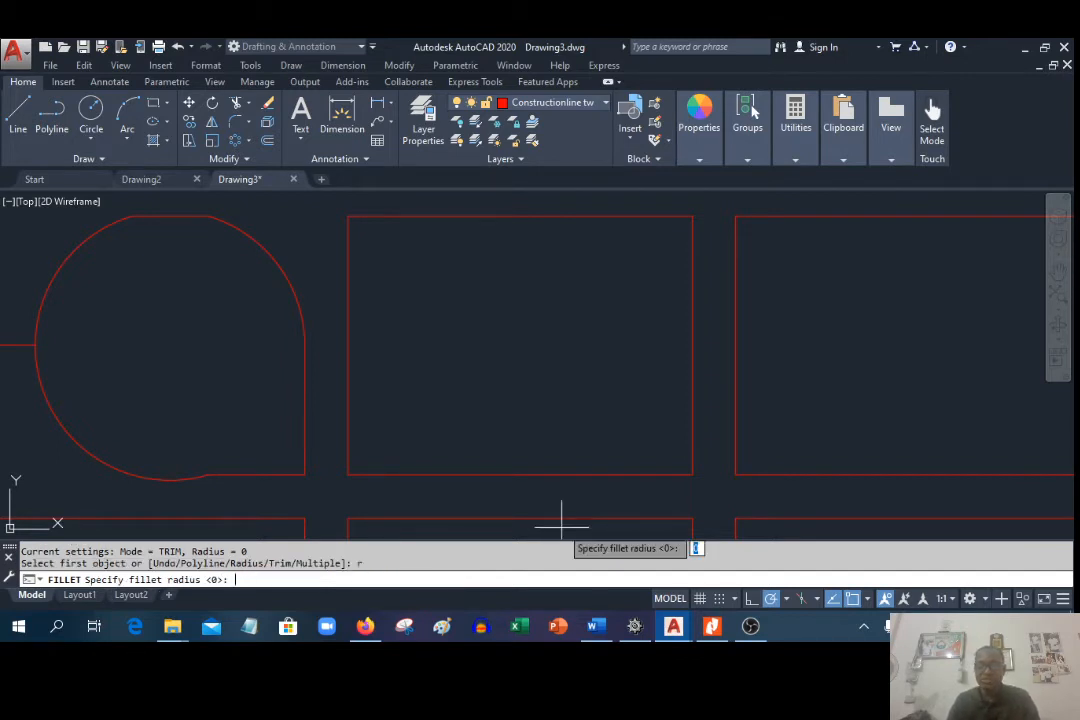
{"action": "key", "text": "Return"}
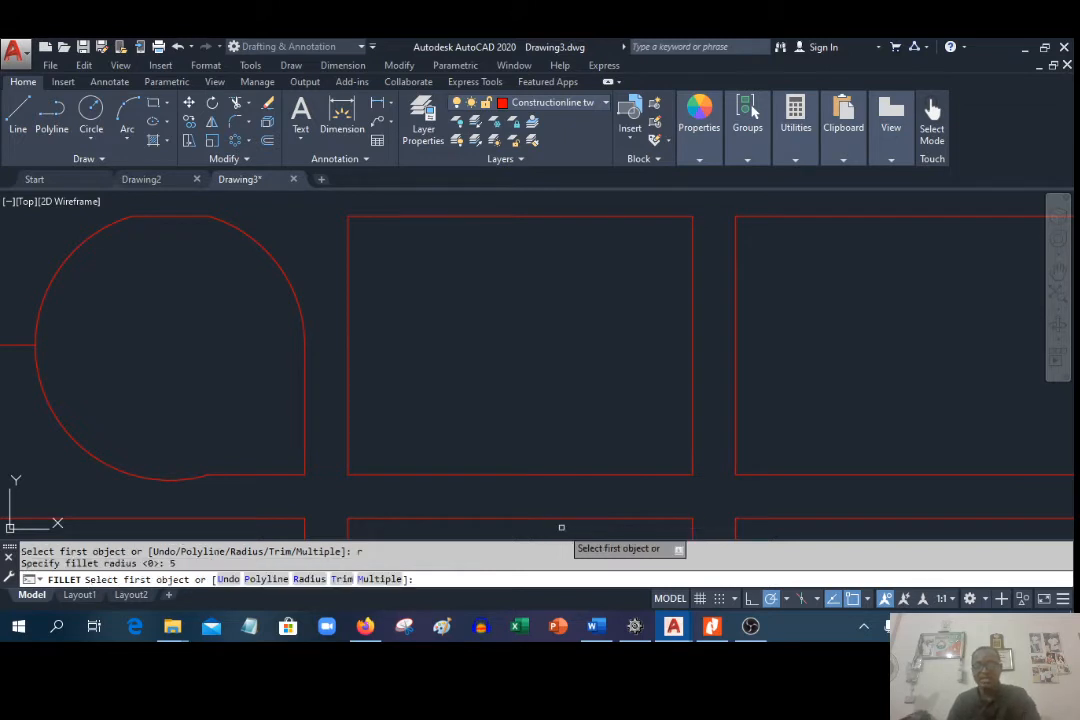
{"action": "left_click", "coordinate": [348, 233]}
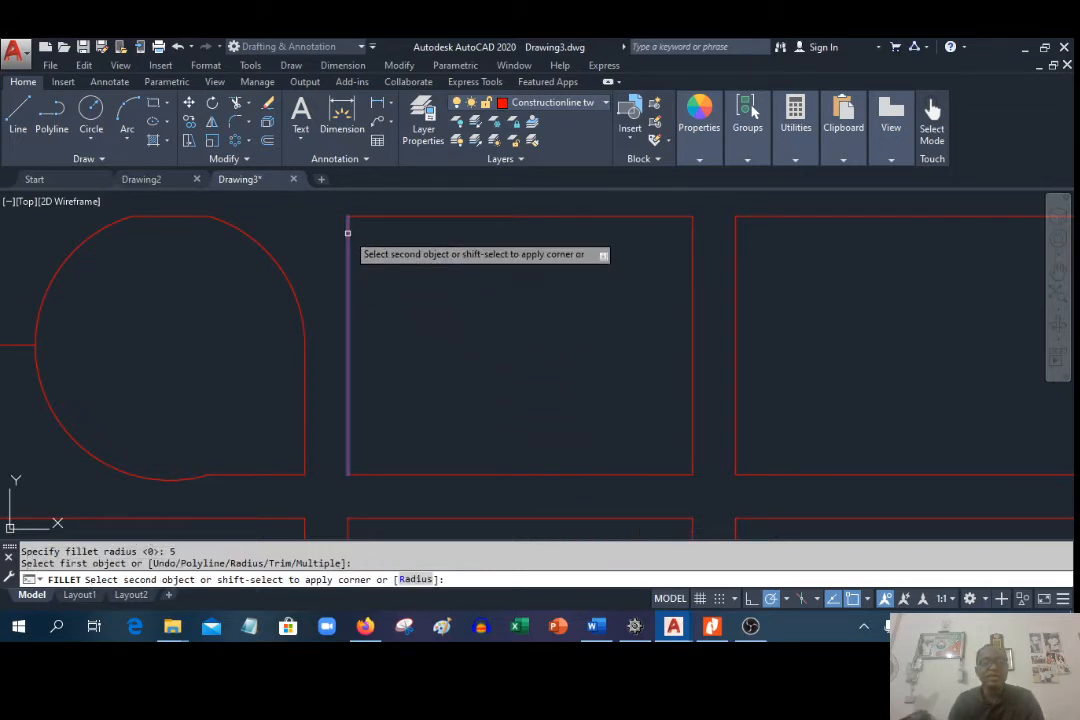
{"action": "left_click", "coordinate": [377, 216]}
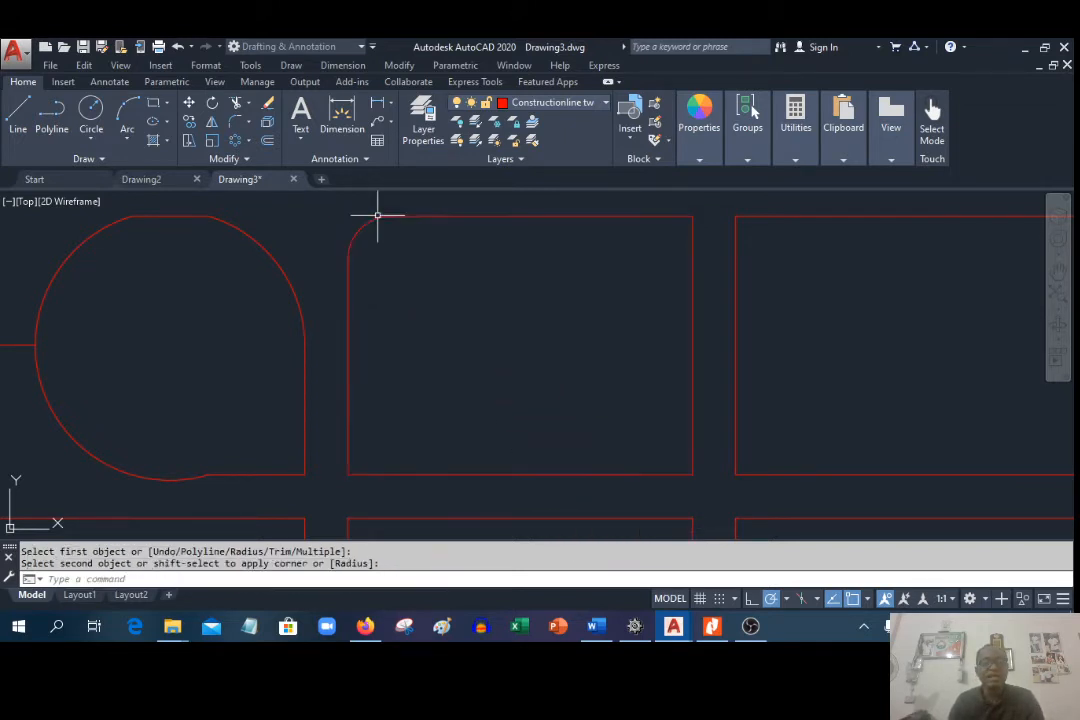
Step: Repeat the Fillet on the upper-right corner of the third top-row rectangle, keeping the radius of 5
{"action": "right_click", "coordinate": [396, 331]}
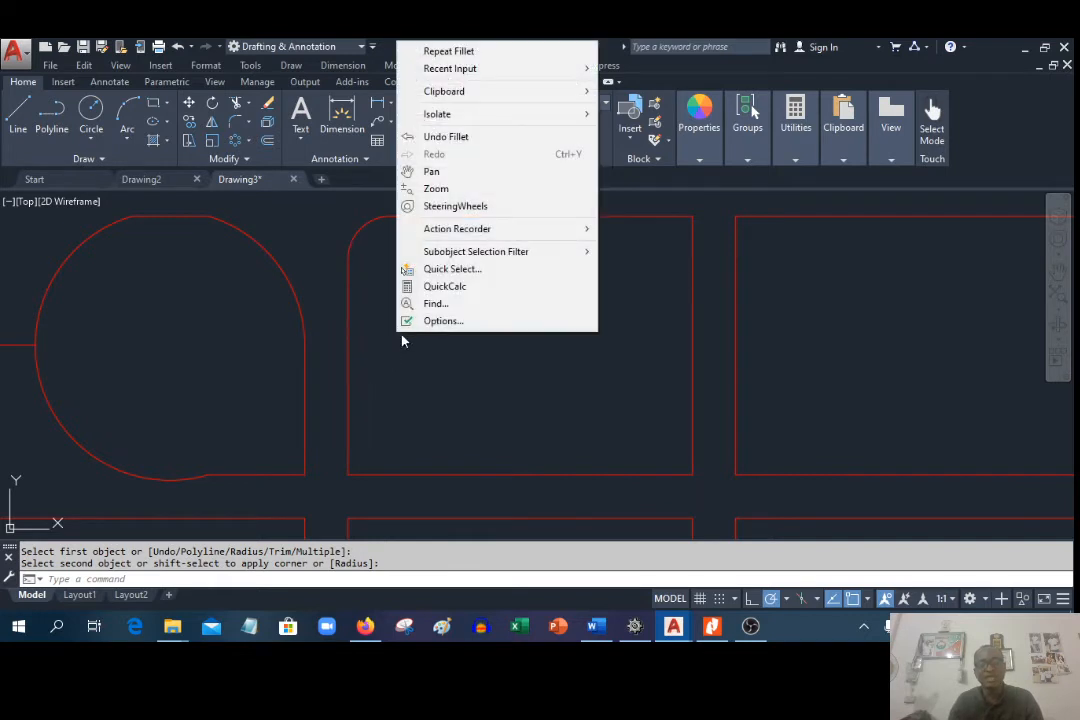
{"action": "left_click", "coordinate": [436, 49]}
{"action": "left_click", "coordinate": [661, 216]}
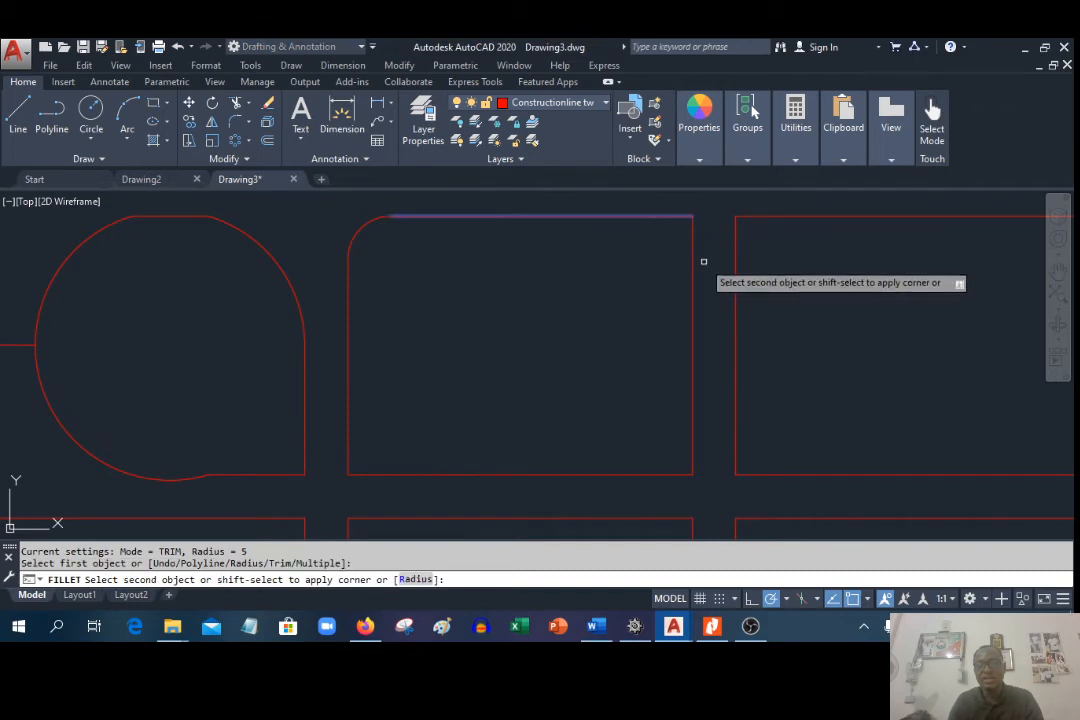
{"action": "left_click", "coordinate": [693, 275]}
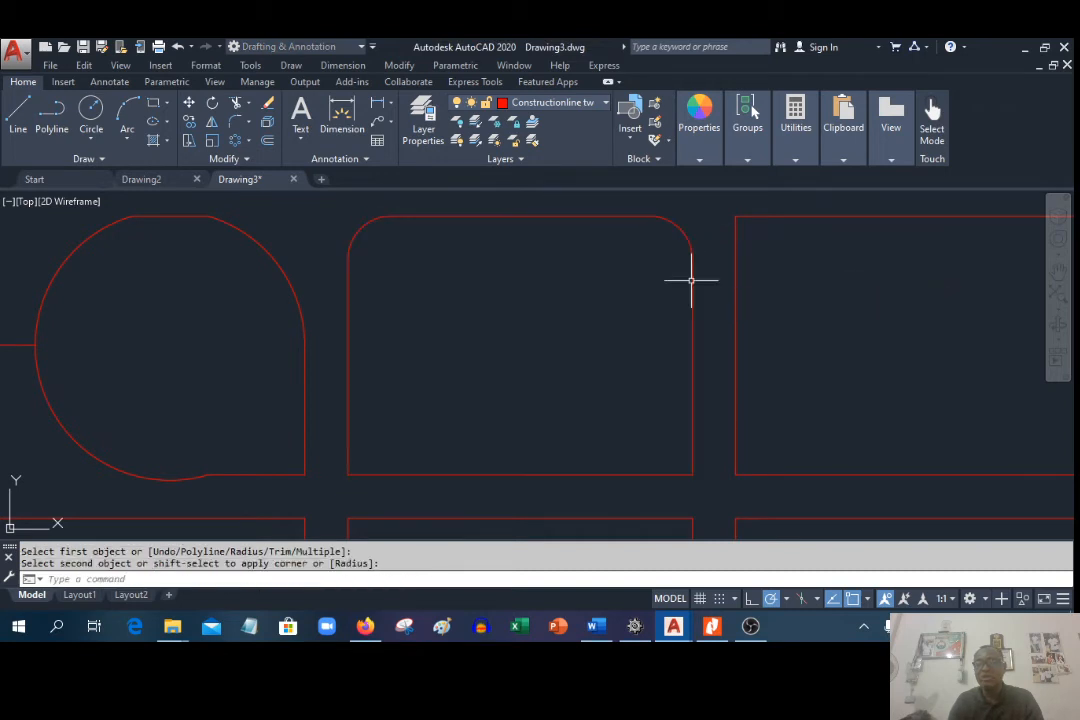
Step: Fillet the lower-left and lower-right corners of the third top-row rectangle with the same radius of 5
{"action": "right_click", "coordinate": [450, 317]}
{"action": "left_click", "coordinate": [462, 330]}
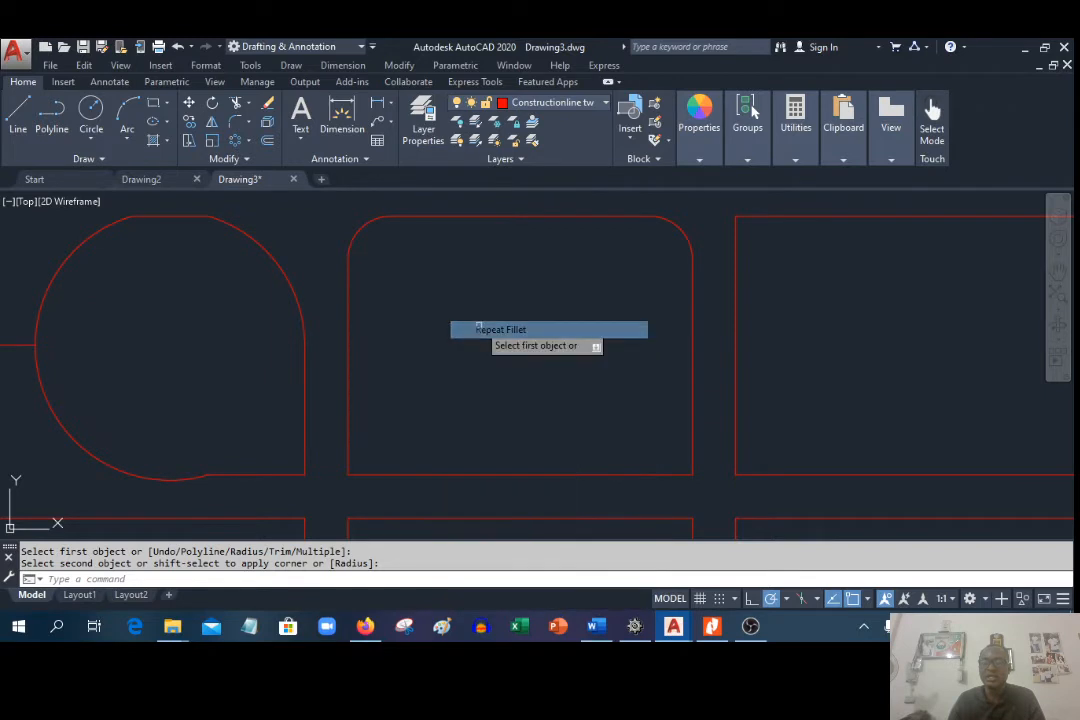
{"action": "left_click", "coordinate": [349, 460]}
{"action": "left_click", "coordinate": [375, 474]}
{"action": "right_click", "coordinate": [463, 378]}
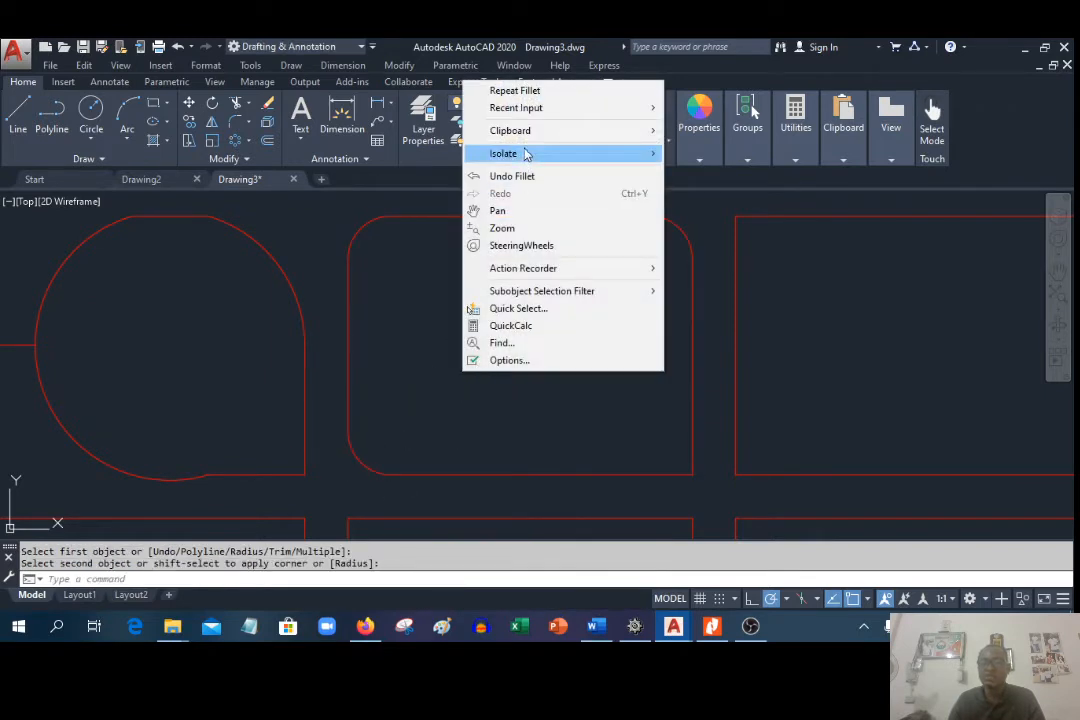
{"action": "left_click", "coordinate": [533, 90]}
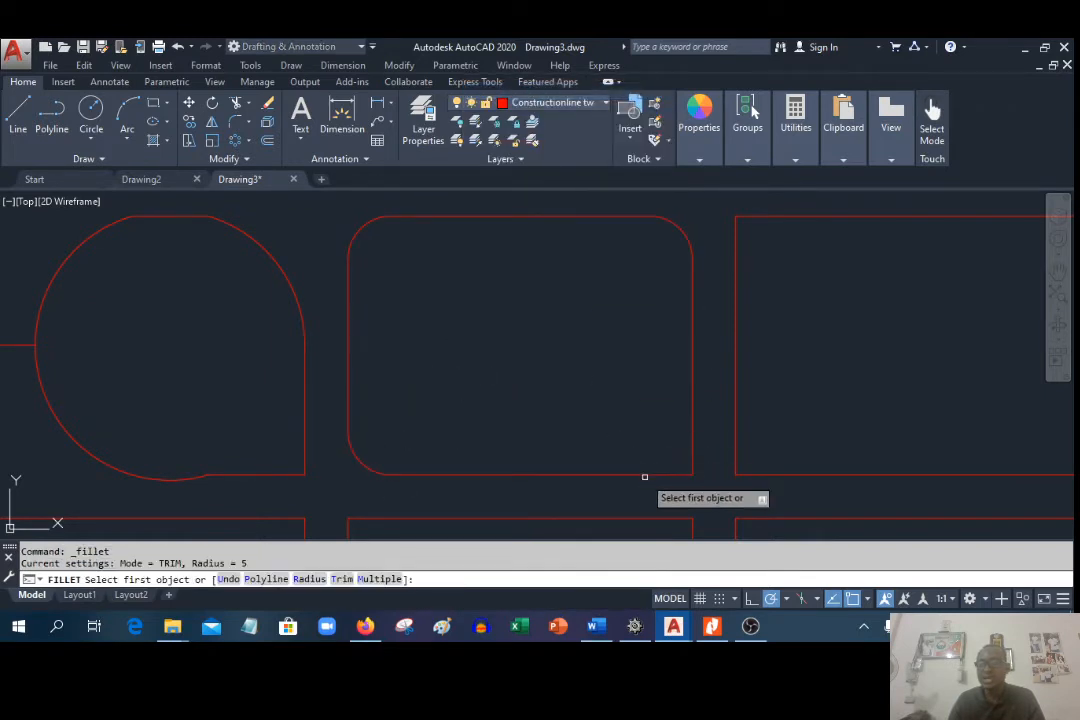
{"action": "left_click", "coordinate": [644, 474]}
{"action": "left_click", "coordinate": [691, 403]}
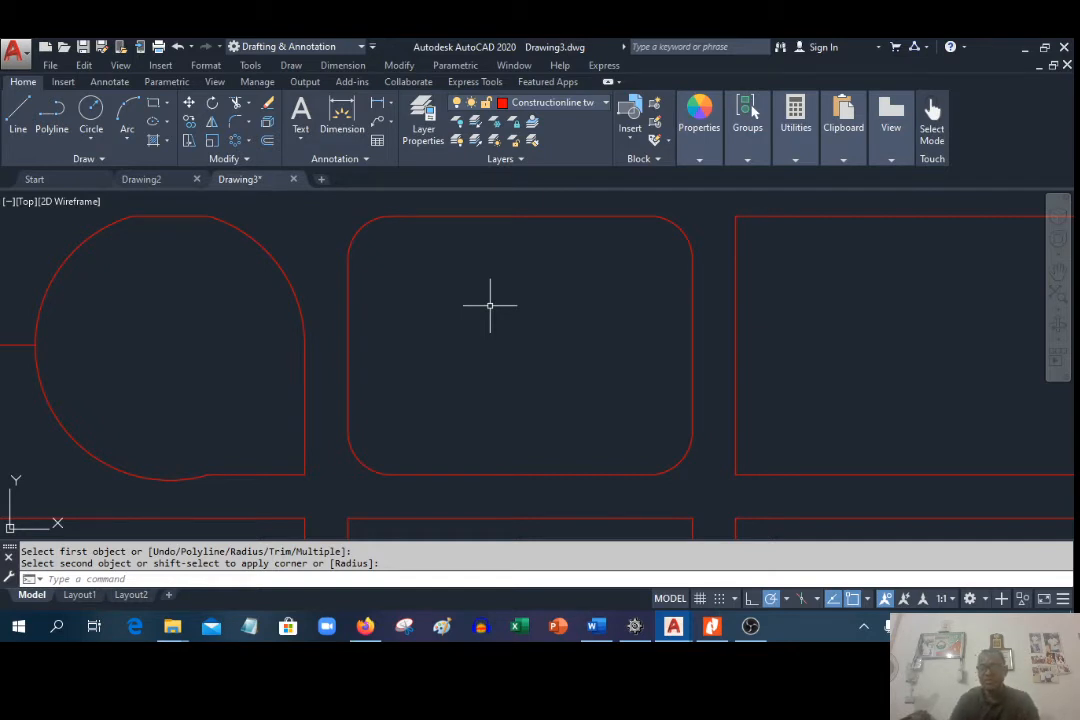
{"action": "scroll", "coordinate": [441, 313], "scroll_direction": "down", "scroll_amount": 4}
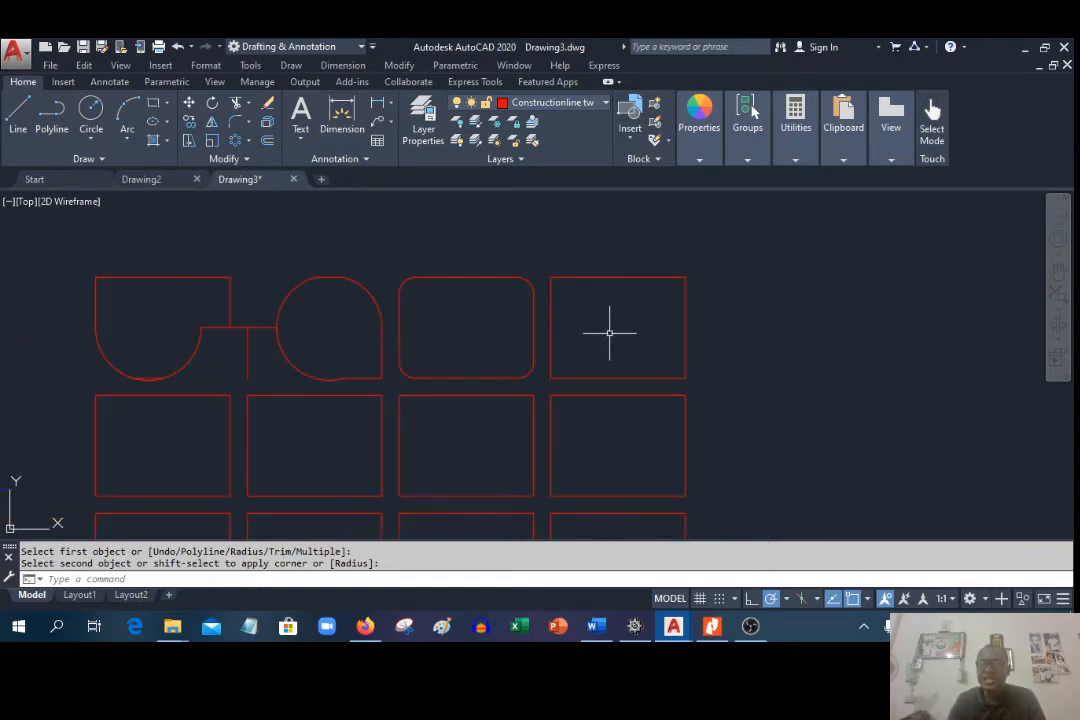
{"action": "scroll", "coordinate": [739, 341], "scroll_direction": "up", "scroll_amount": 3}
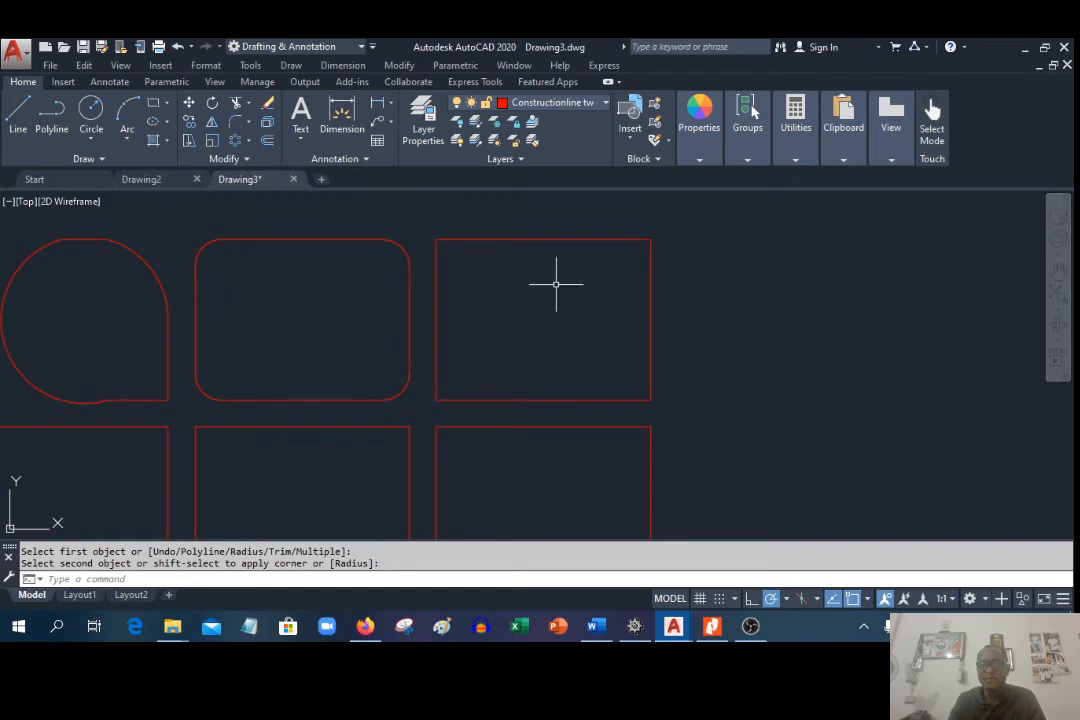
{"action": "left_click", "coordinate": [412, 70]}
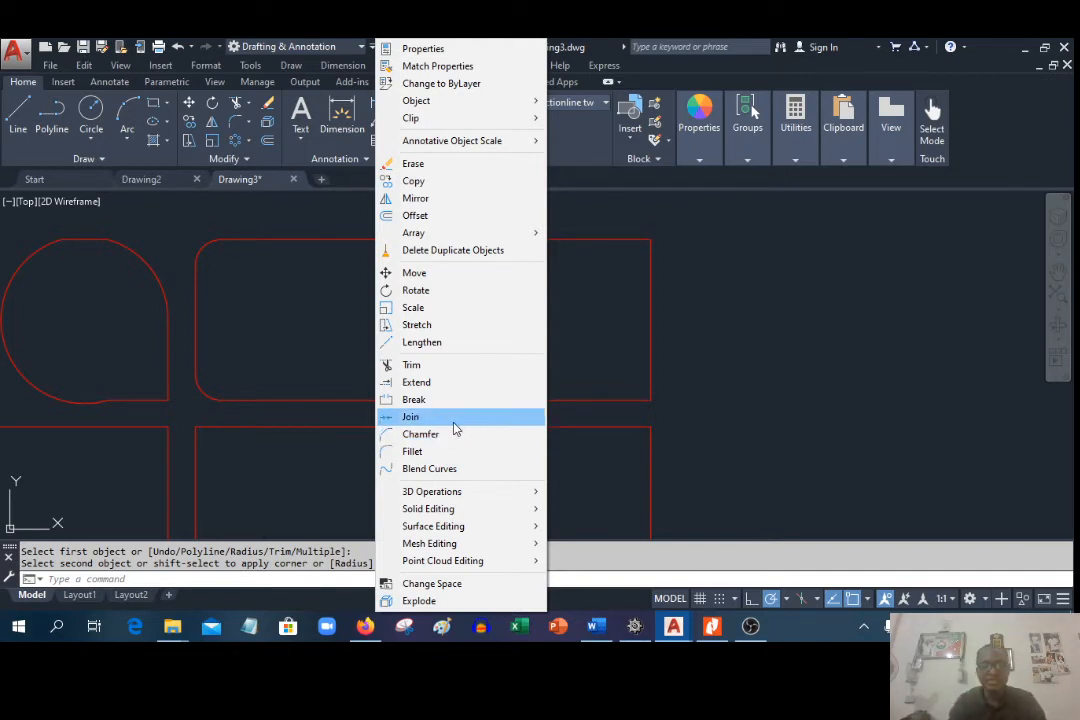
{"action": "left_click", "coordinate": [448, 434]}
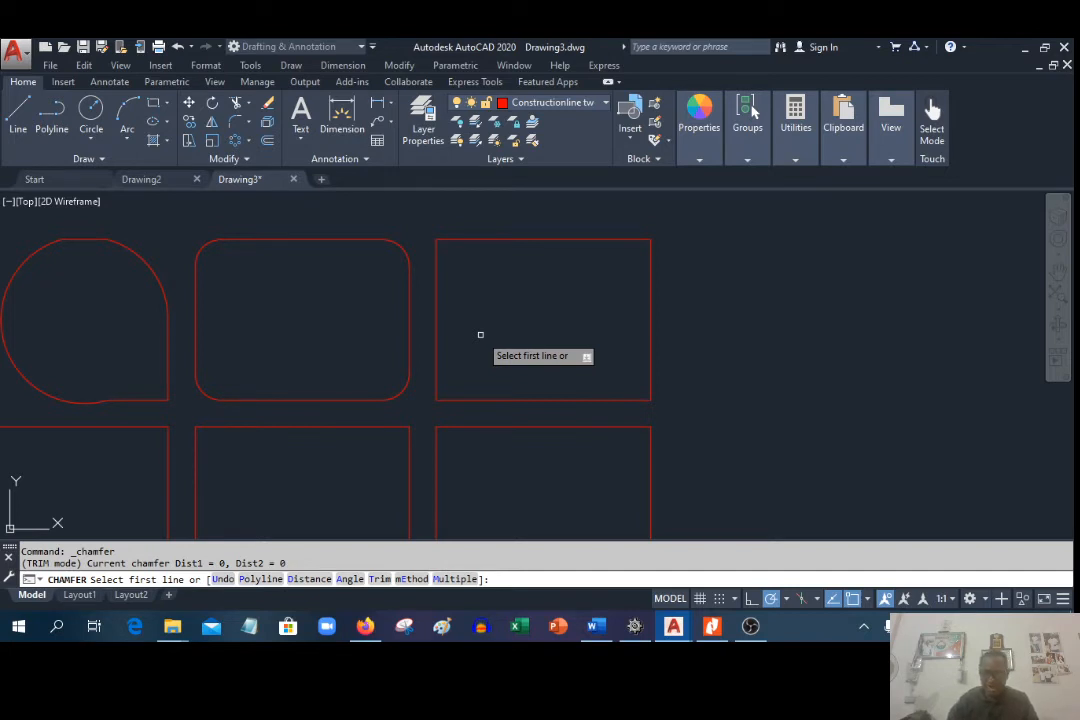
{"action": "right_click", "coordinate": [413, 207]}
{"action": "left_click", "coordinate": [446, 234]}
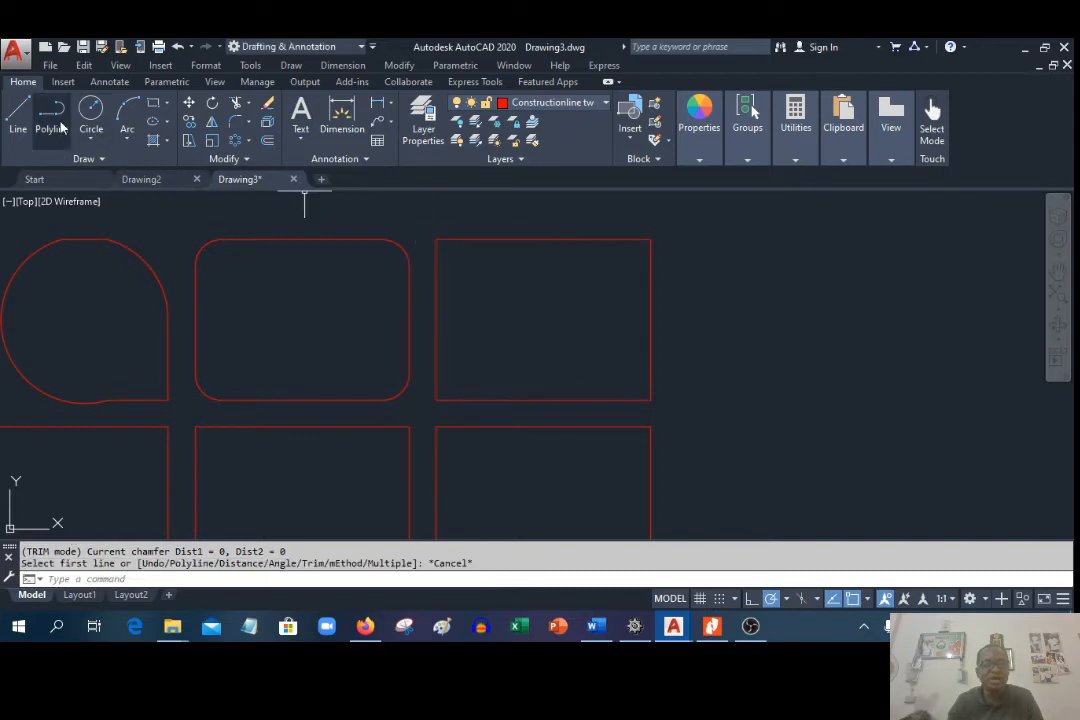
Step: Draw a closed eight-sided outline with the Line tool beside the fourth top-row rectangle, its right side about 11 and bottom side about 22 long
{"action": "left_click", "coordinate": [20, 110]}
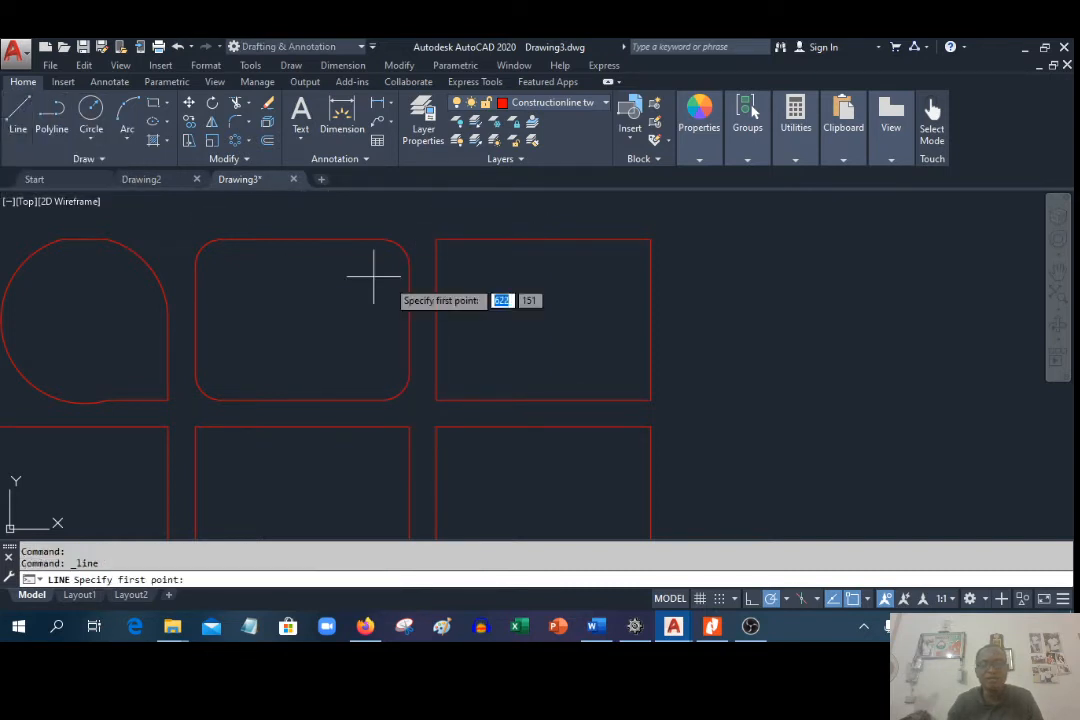
{"action": "left_click", "coordinate": [710, 362]}
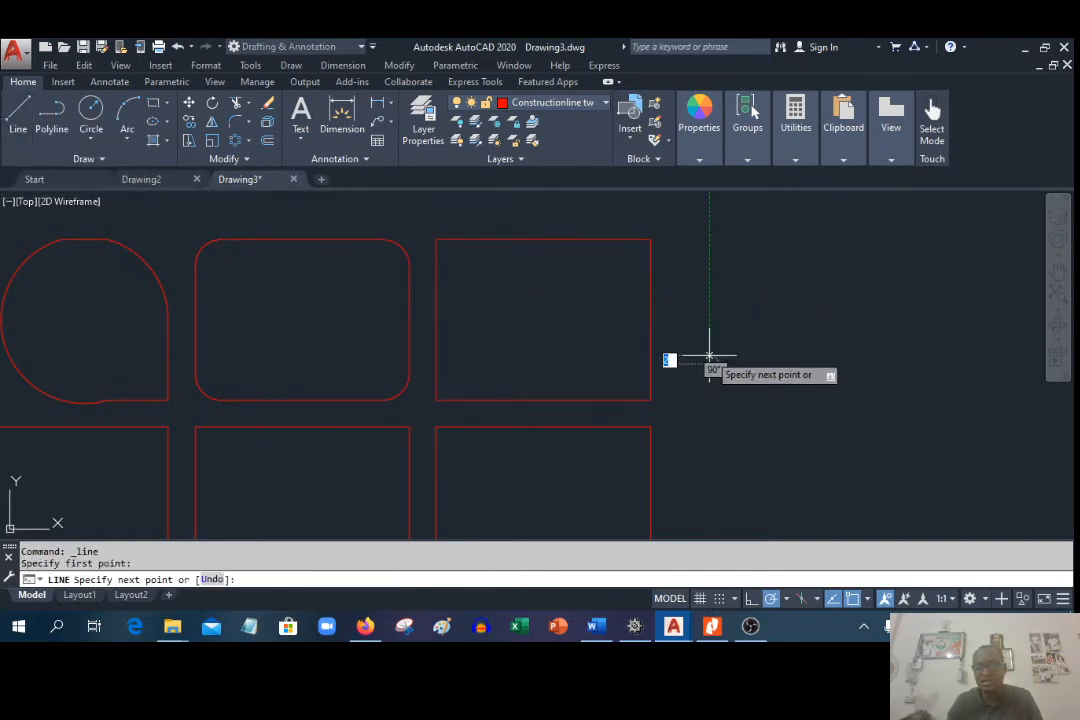
{"action": "left_click", "coordinate": [742, 252]}
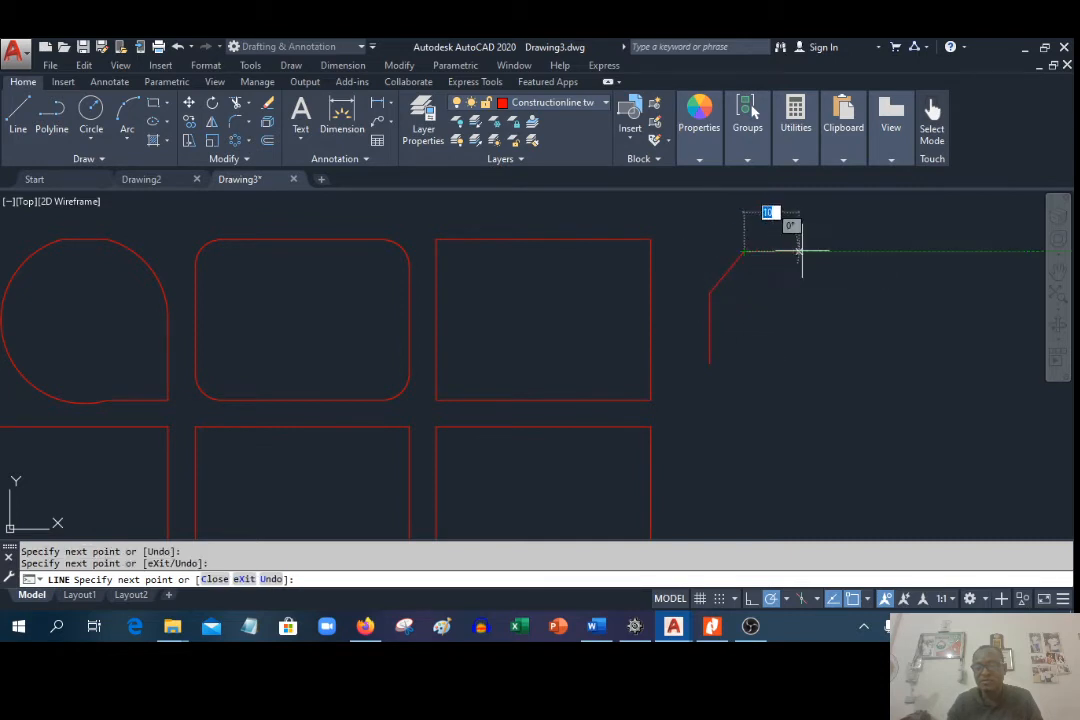
{"action": "left_click", "coordinate": [834, 252]}
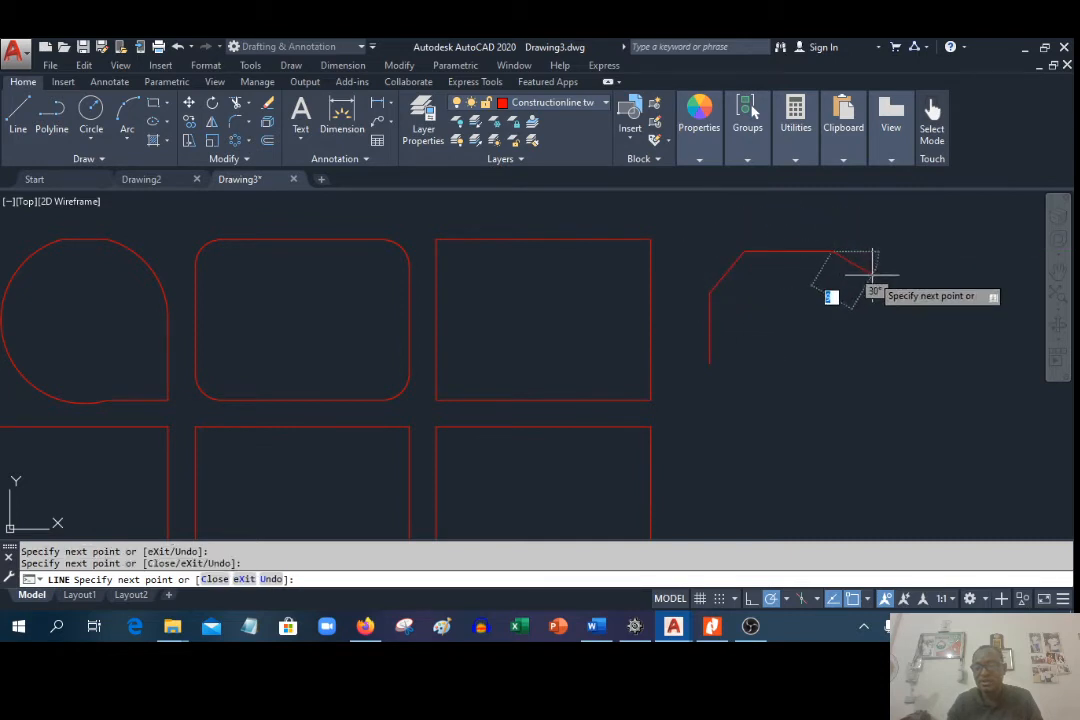
{"action": "left_click", "coordinate": [870, 286]}
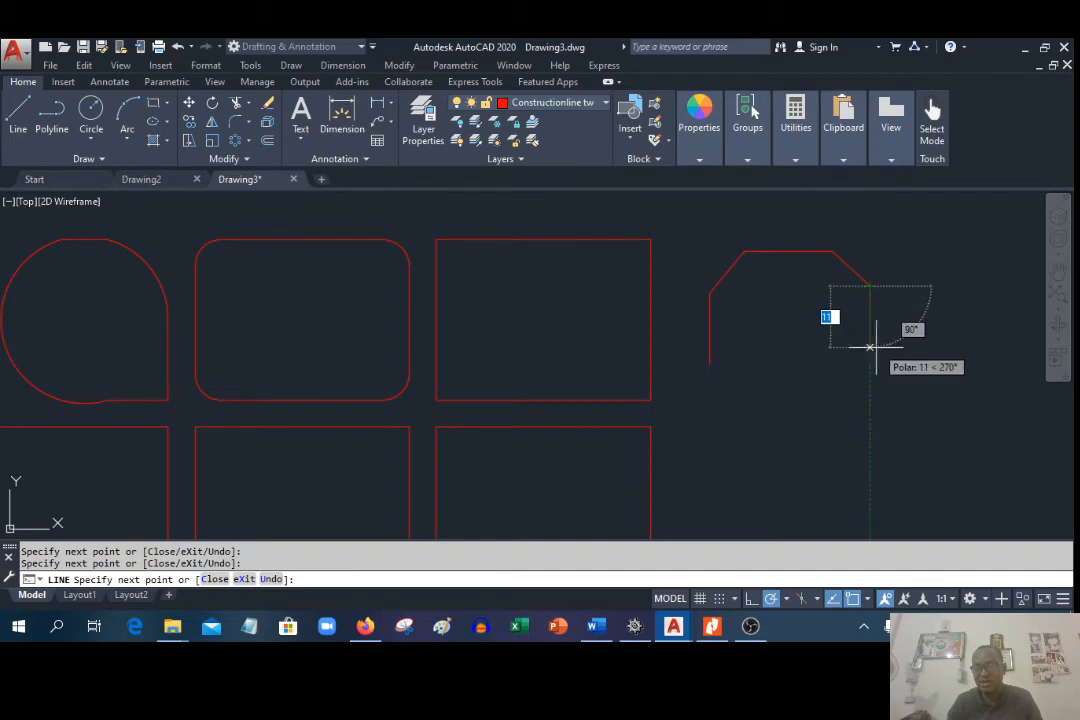
{"action": "left_click", "coordinate": [871, 349]}
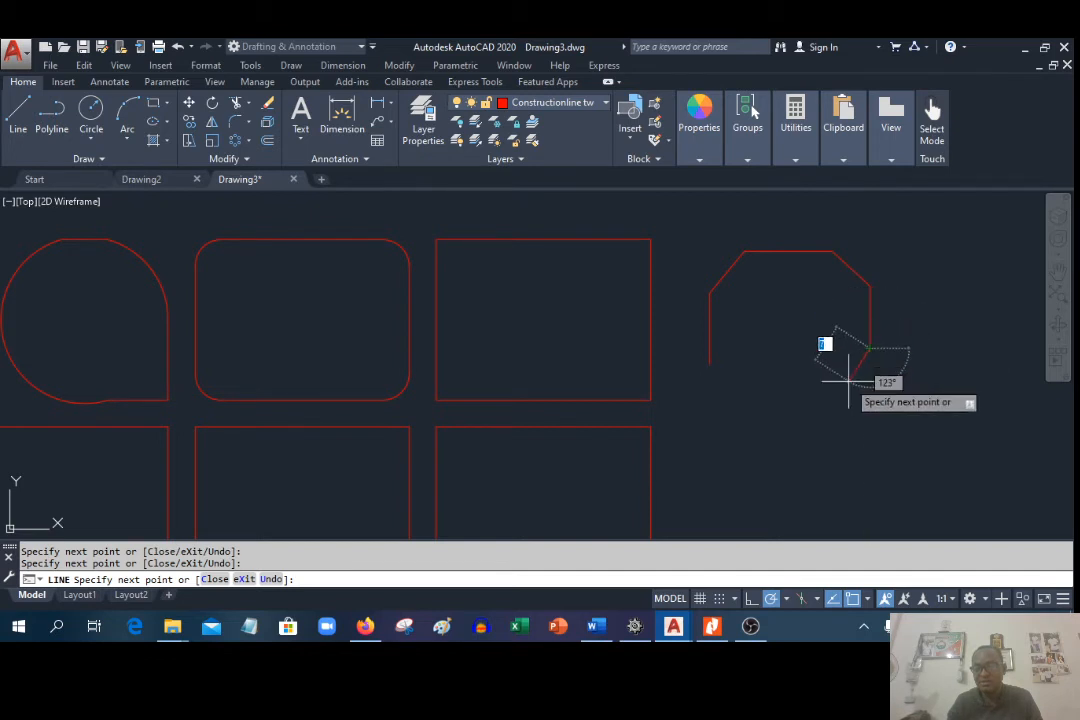
{"action": "left_click", "coordinate": [848, 381]}
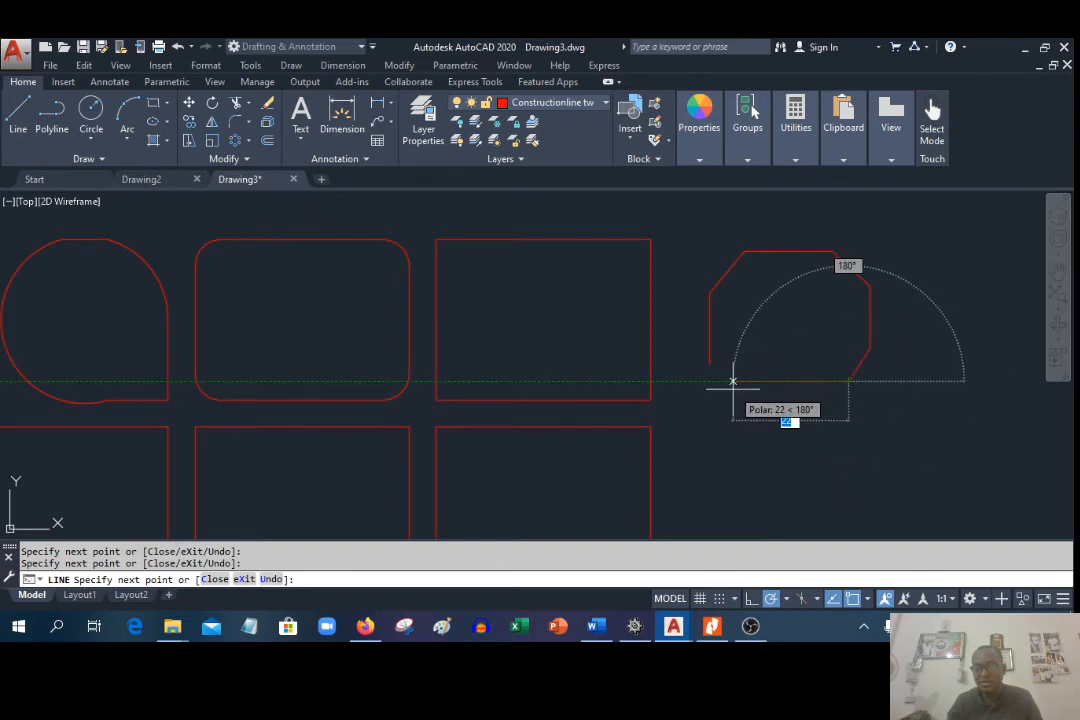
{"action": "left_click", "coordinate": [740, 381]}
{"action": "left_click", "coordinate": [709, 362]}
{"action": "right_click", "coordinate": [705, 366]}
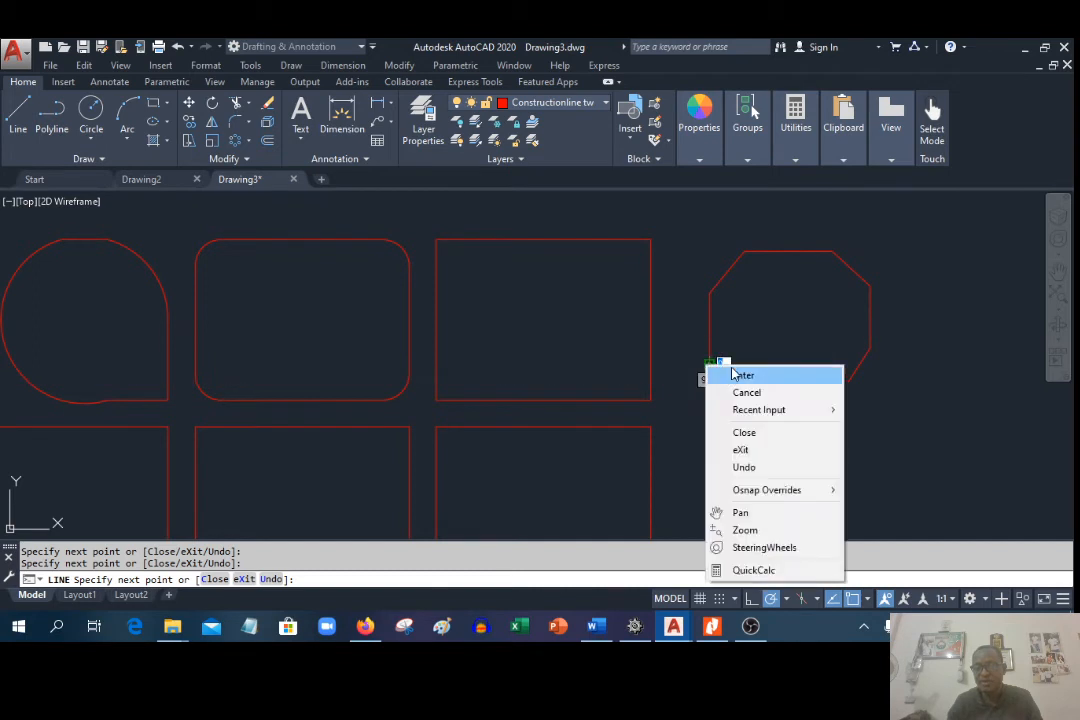
{"action": "left_click", "coordinate": [735, 376]}
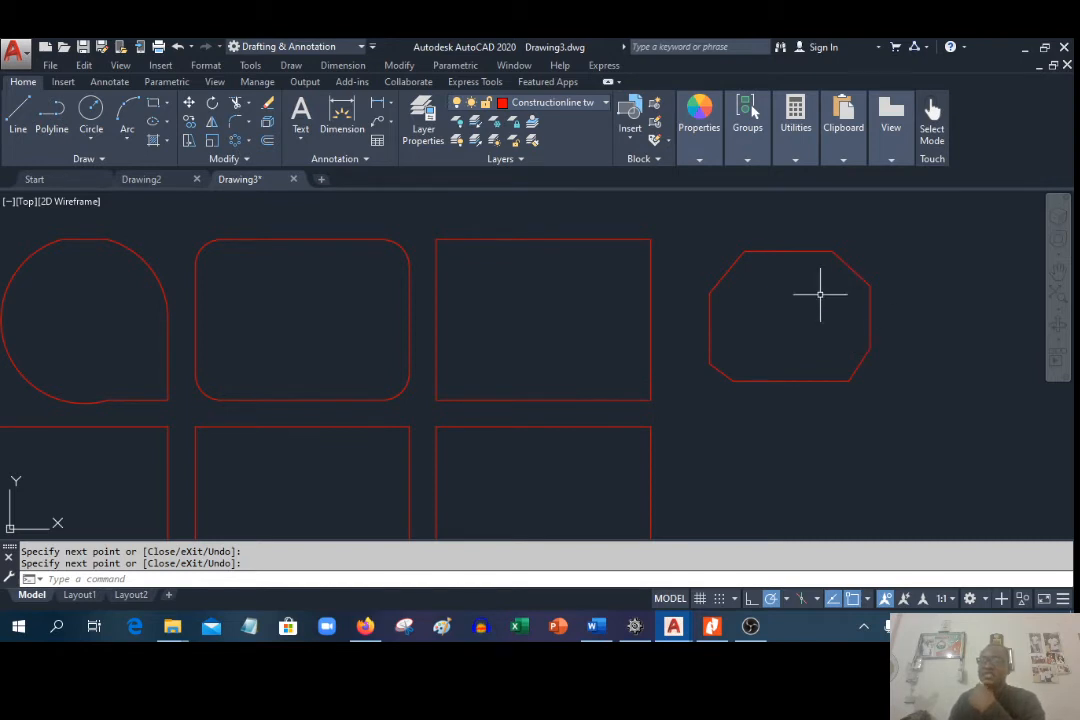
Step: Chamfer the upper-left corner of the fourth top-row rectangle with first distance 4 along the top edge and second distance 3 along the left edge
{"action": "left_click", "coordinate": [397, 66]}
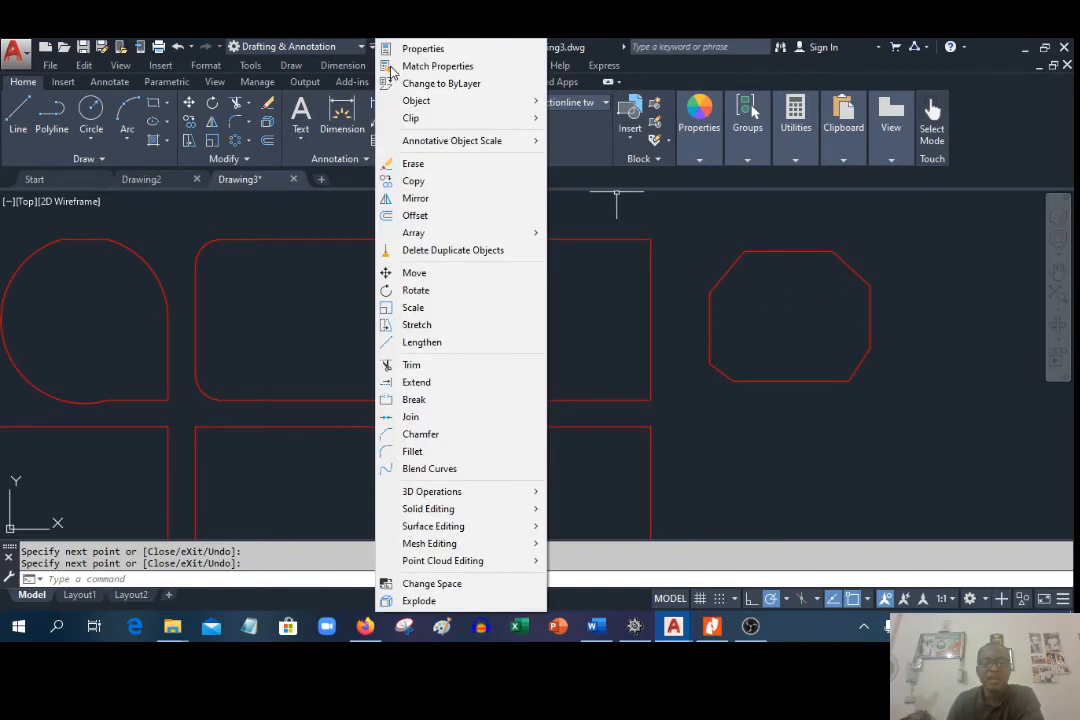
{"action": "left_click", "coordinate": [410, 434]}
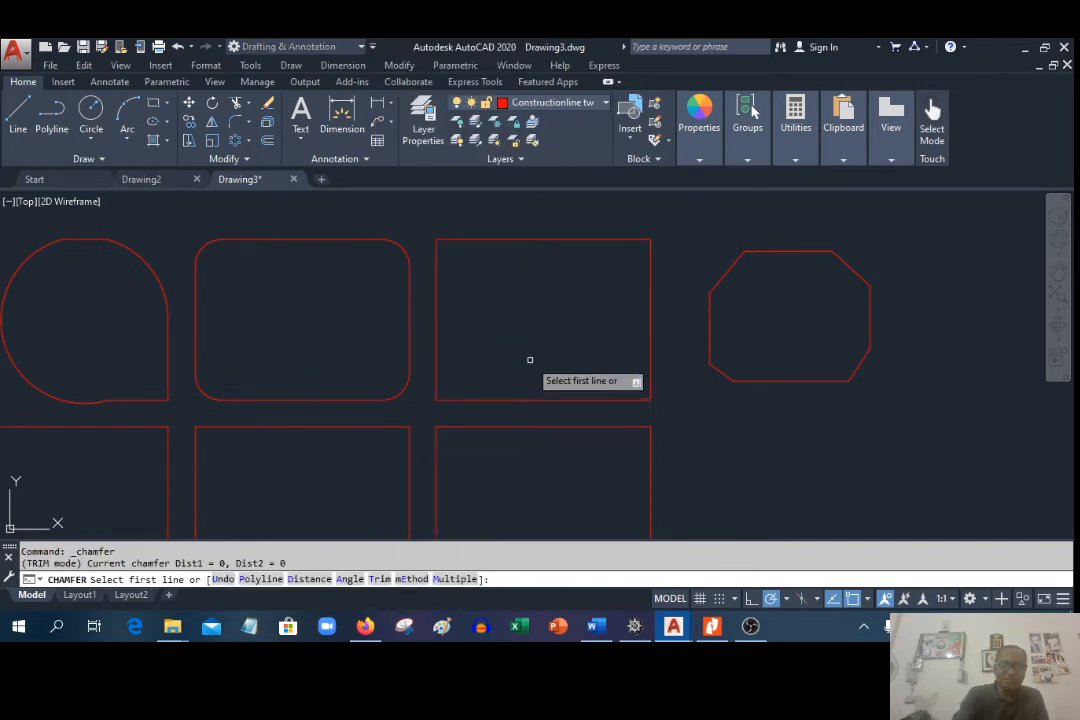
{"action": "type", "text": "d"}
{"action": "key", "text": "Return"}
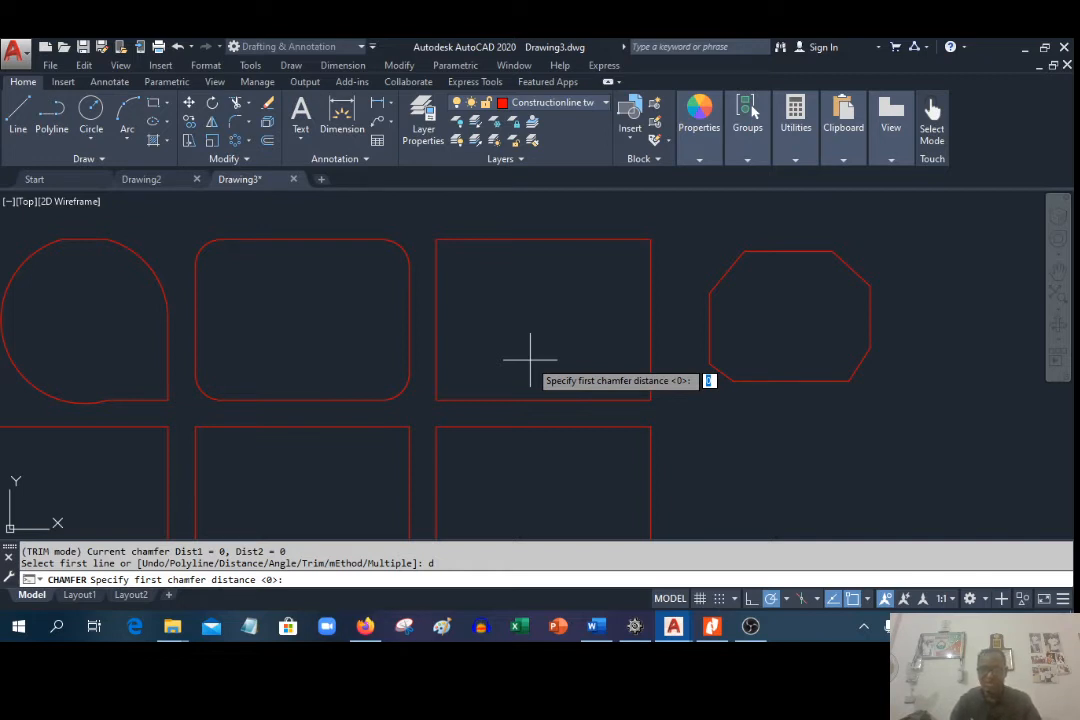
{"action": "type", "text": "4"}
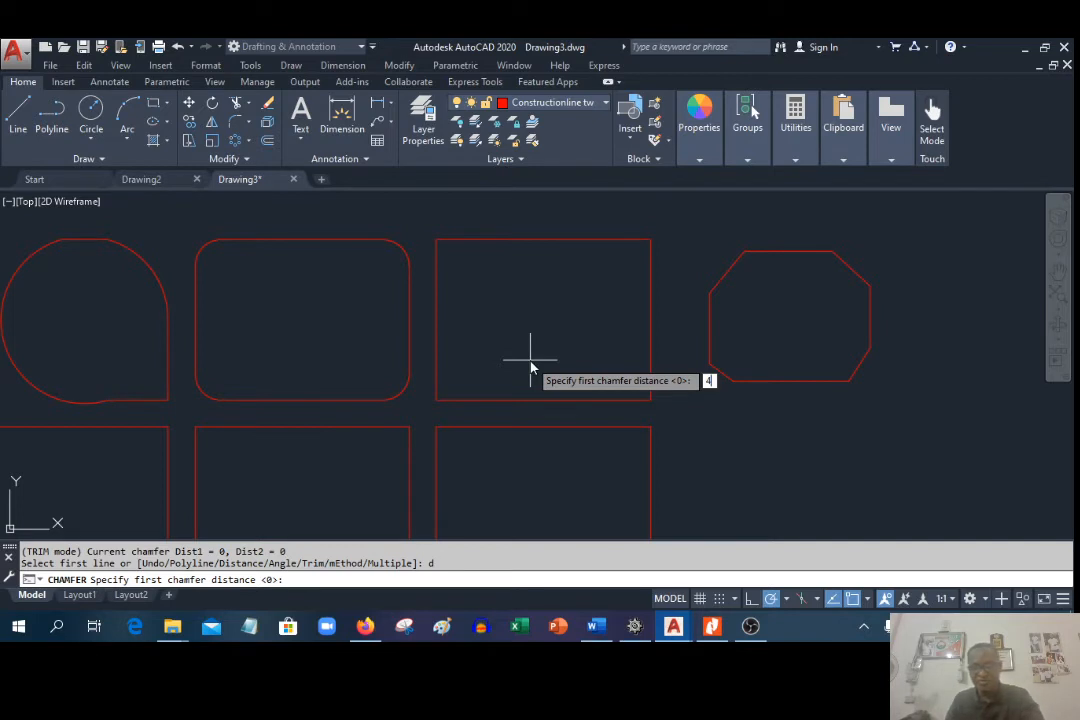
{"action": "key", "text": "Return"}
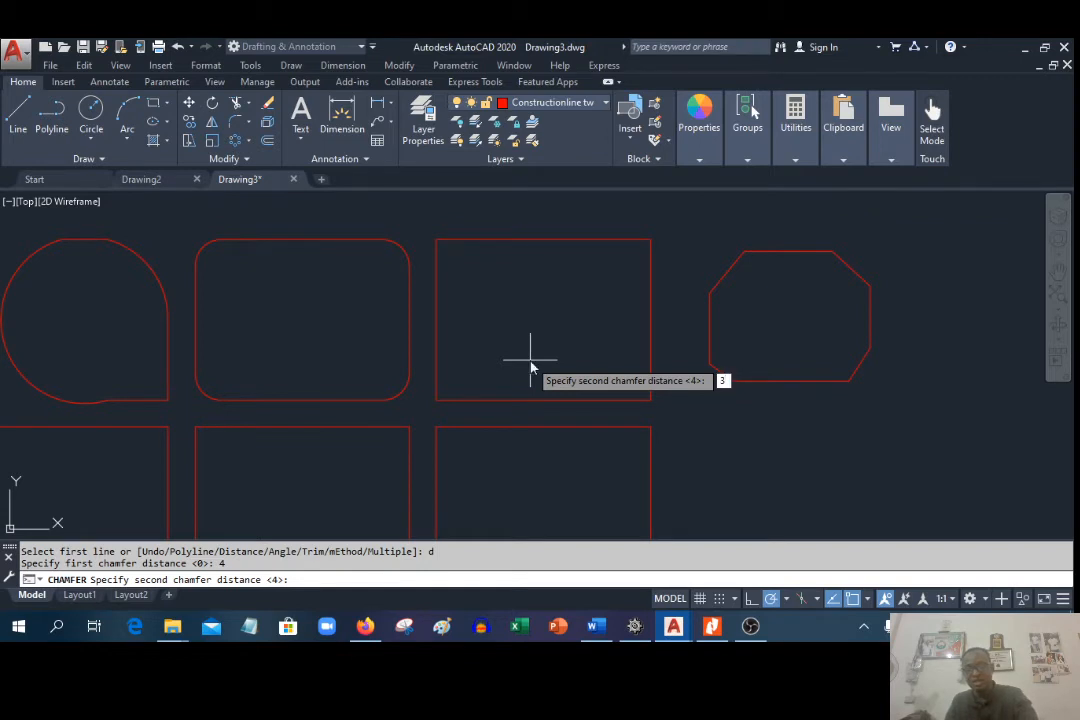
{"action": "type", "text": "3"}
{"action": "key", "text": "Return"}
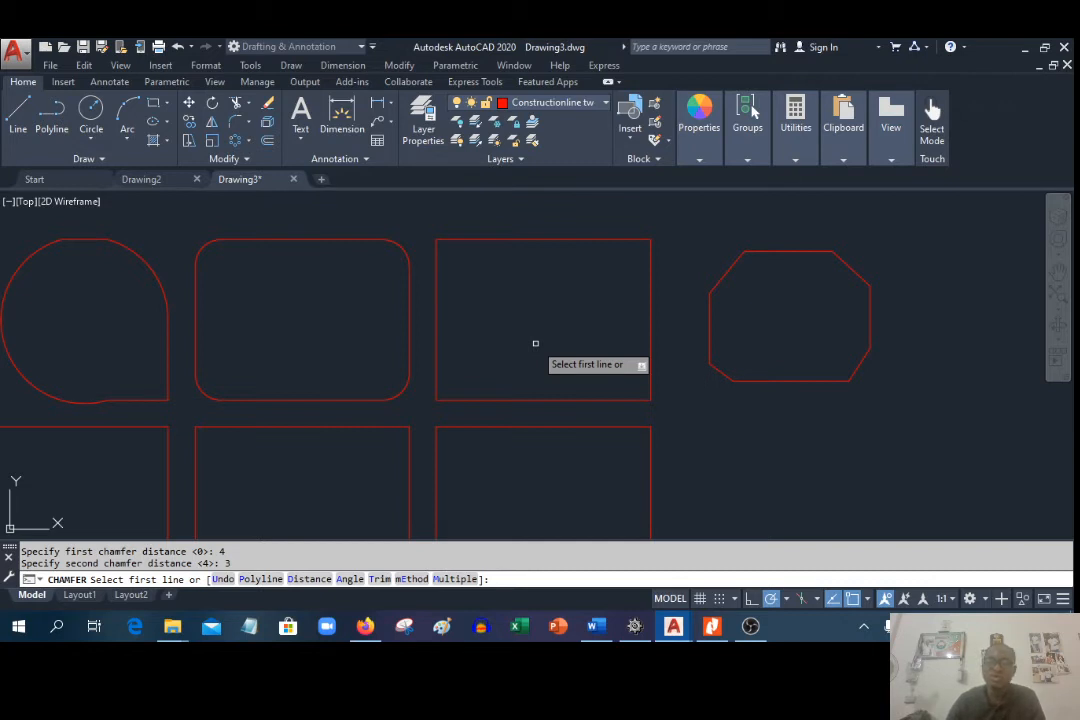
{"action": "left_click", "coordinate": [472, 238]}
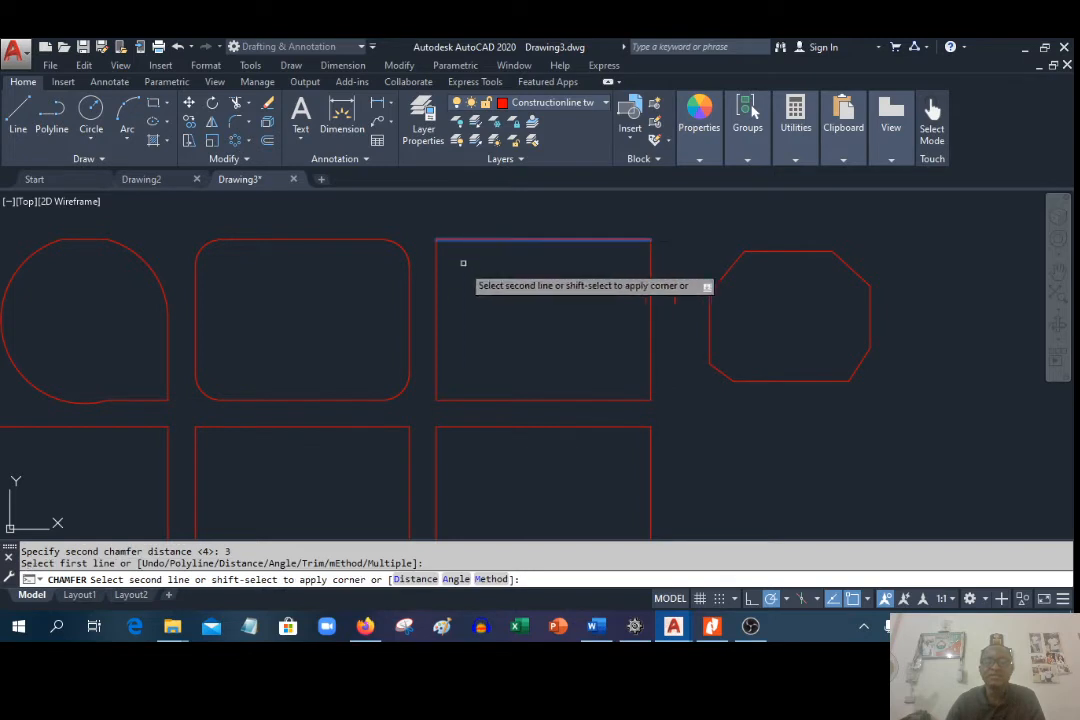
{"action": "left_click", "coordinate": [436, 281]}
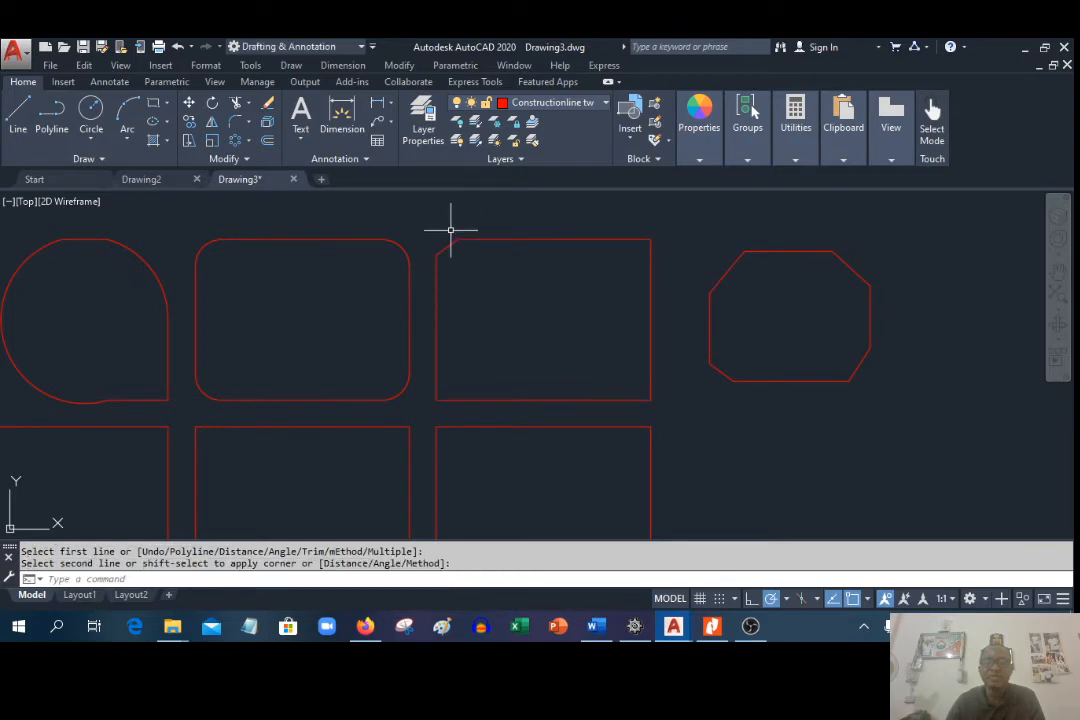
Step: Repeat the Chamfer on the upper-right corner of the fourth top-row rectangle, selecting the top edge first and the right edge second
{"action": "scroll", "coordinate": [452, 230], "scroll_direction": "up", "scroll_amount": 7}
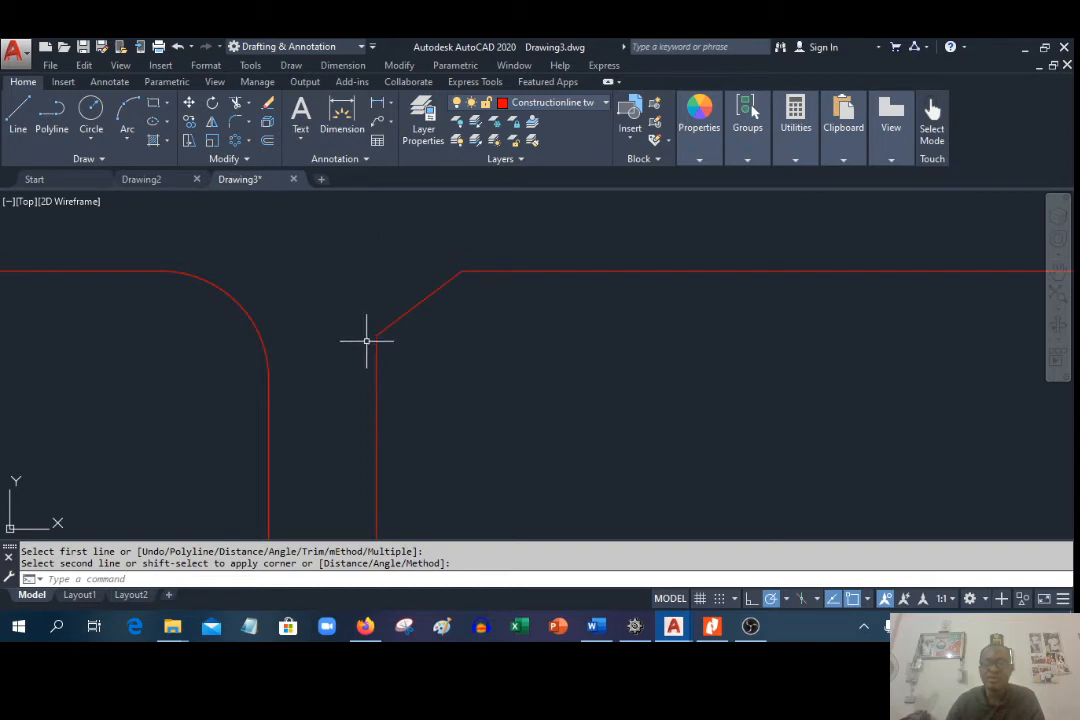
{"action": "scroll", "coordinate": [345, 242], "scroll_direction": "down", "scroll_amount": 2}
{"action": "scroll", "coordinate": [345, 242], "scroll_direction": "down", "scroll_amount": 2}
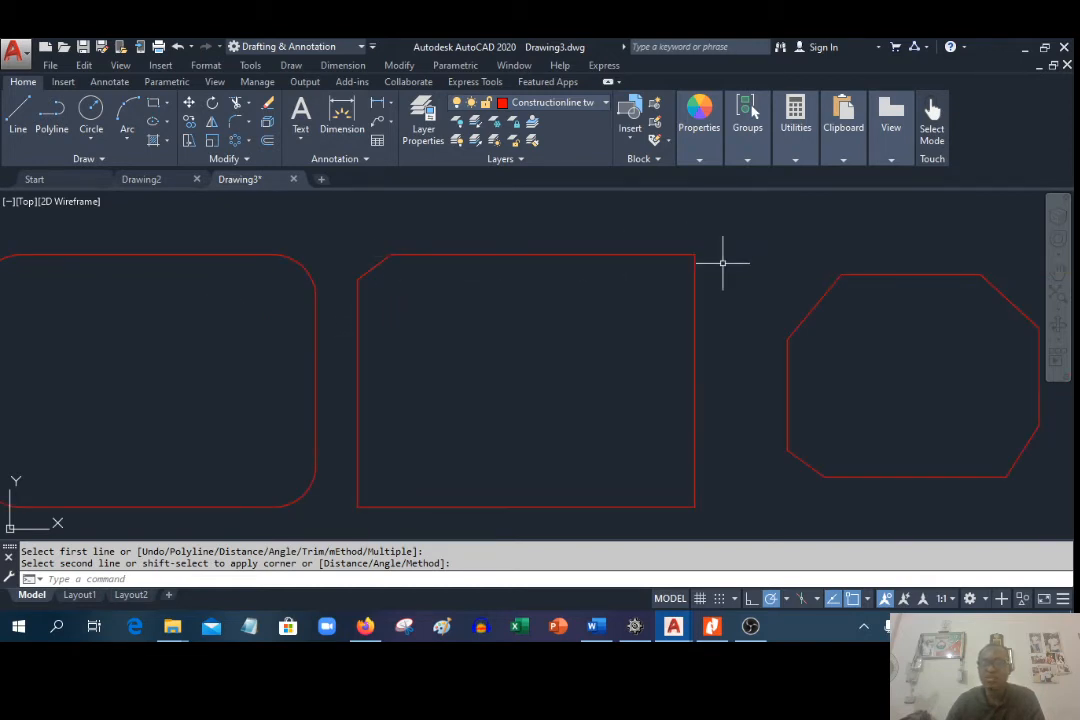
{"action": "right_click", "coordinate": [563, 236]}
{"action": "left_click", "coordinate": [590, 243]}
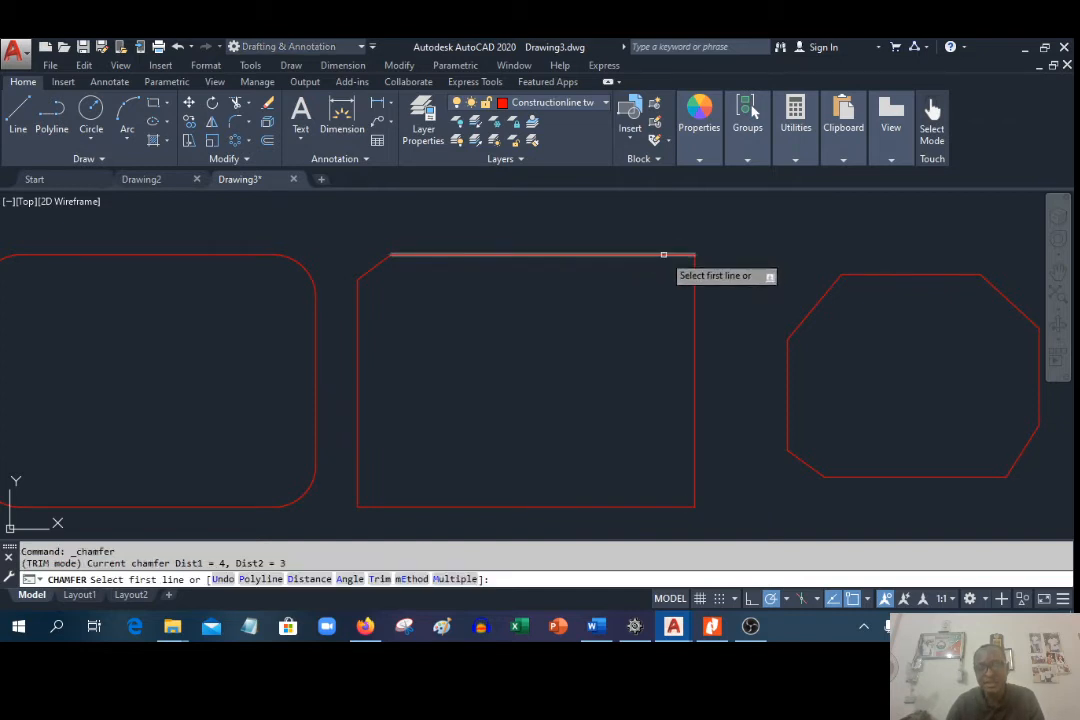
{"action": "left_click", "coordinate": [663, 255]}
{"action": "left_click", "coordinate": [694, 299]}
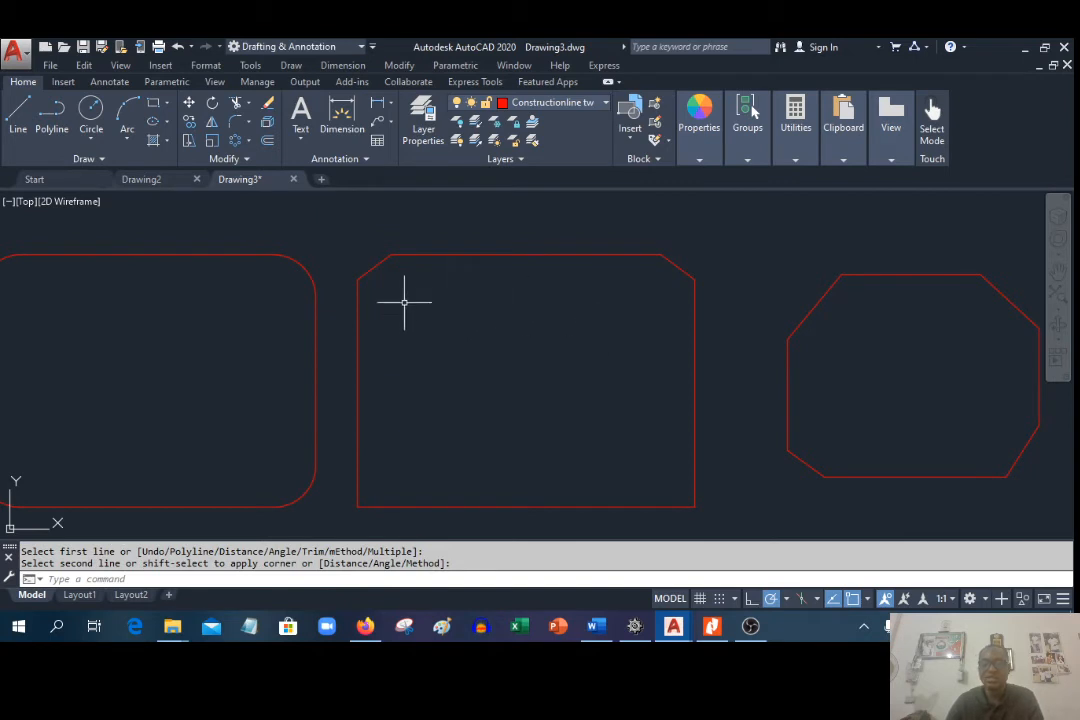
Step: Chamfer the lower-left corner of the fourth top-row rectangle with the same distances, selecting the left edge first and the bottom edge second
{"action": "scroll", "coordinate": [507, 306], "scroll_direction": "down", "scroll_amount": 2}
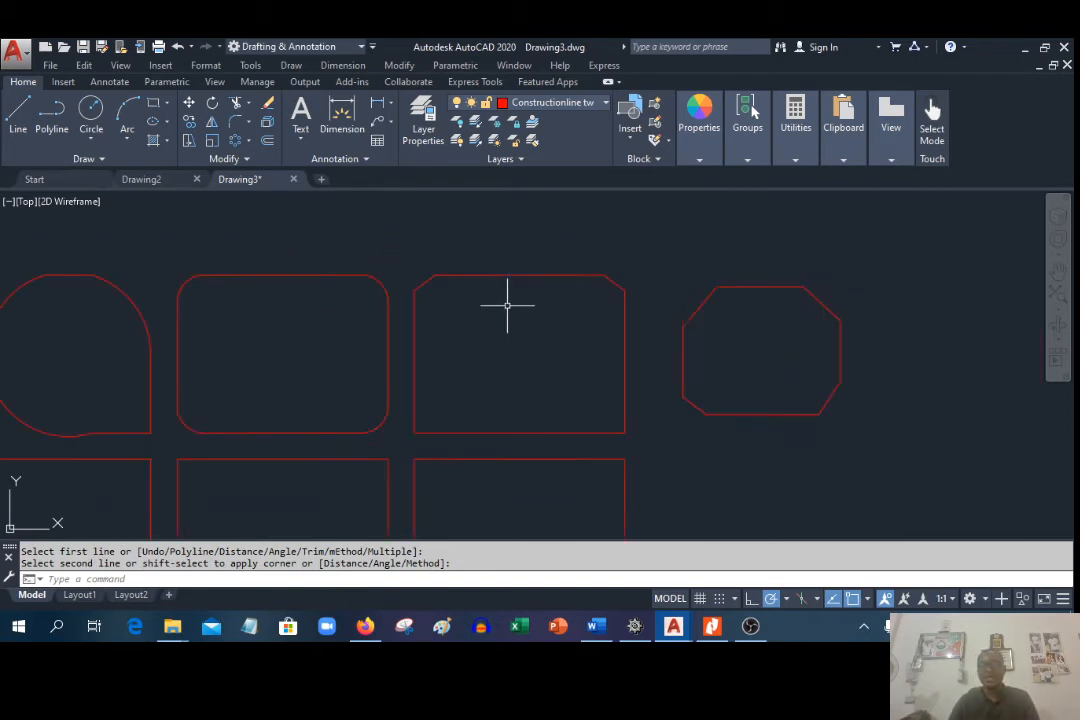
{"action": "scroll", "coordinate": [510, 430], "scroll_direction": "up", "scroll_amount": 4}
{"action": "right_click", "coordinate": [492, 330]}
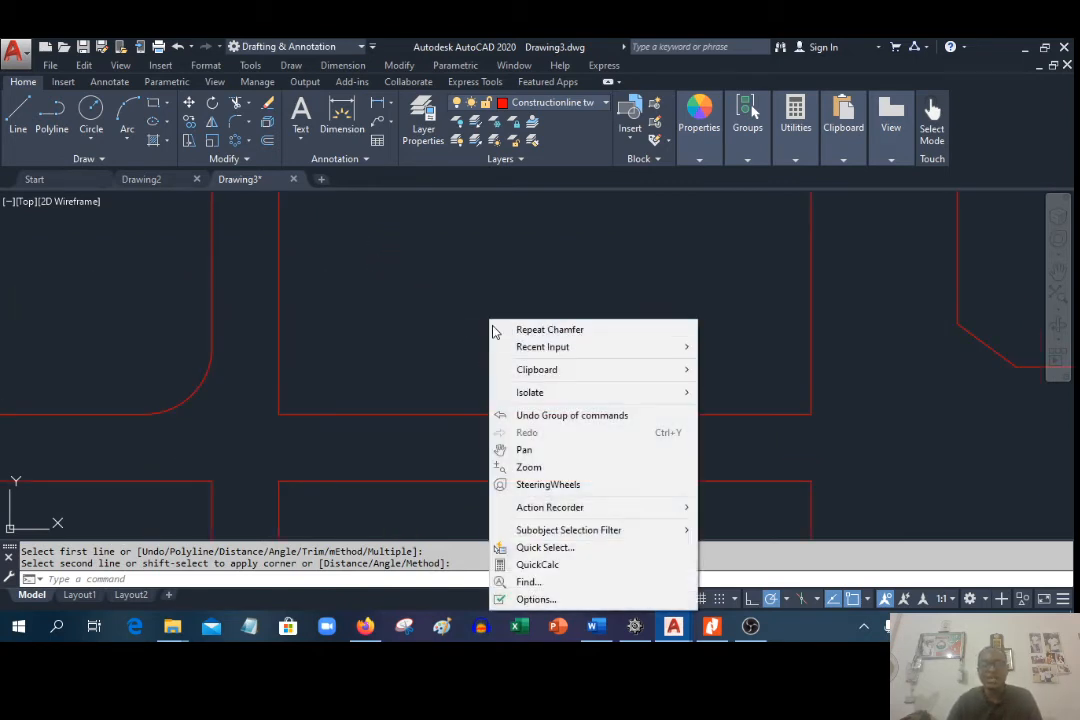
{"action": "left_click", "coordinate": [497, 330]}
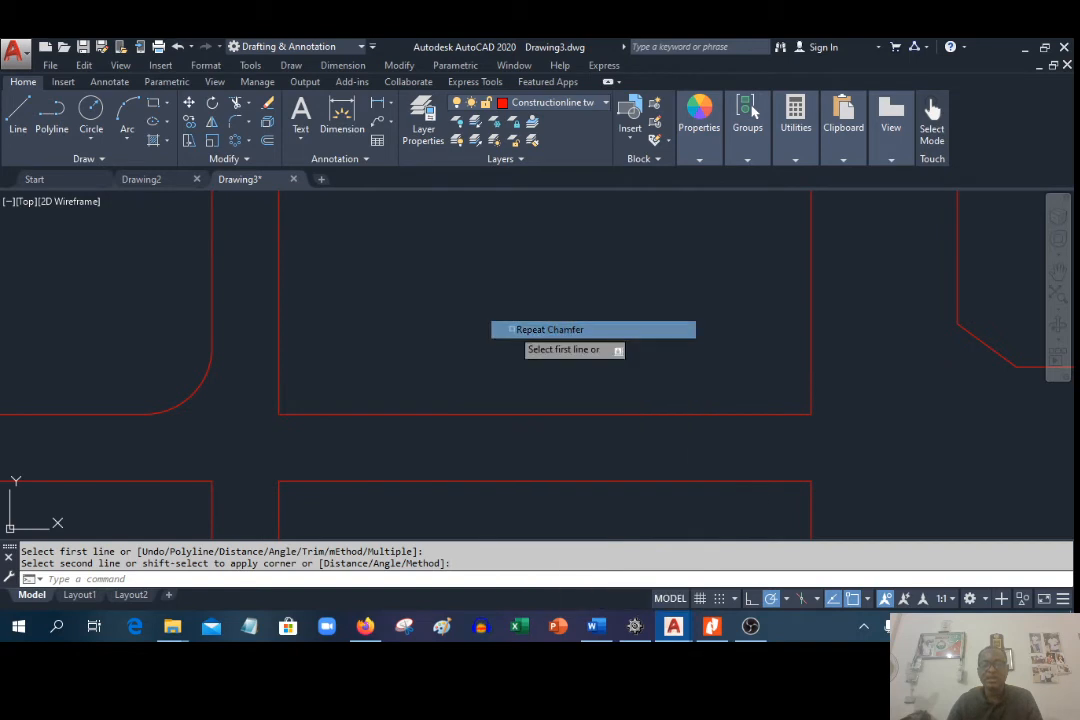
{"action": "left_click", "coordinate": [278, 351]}
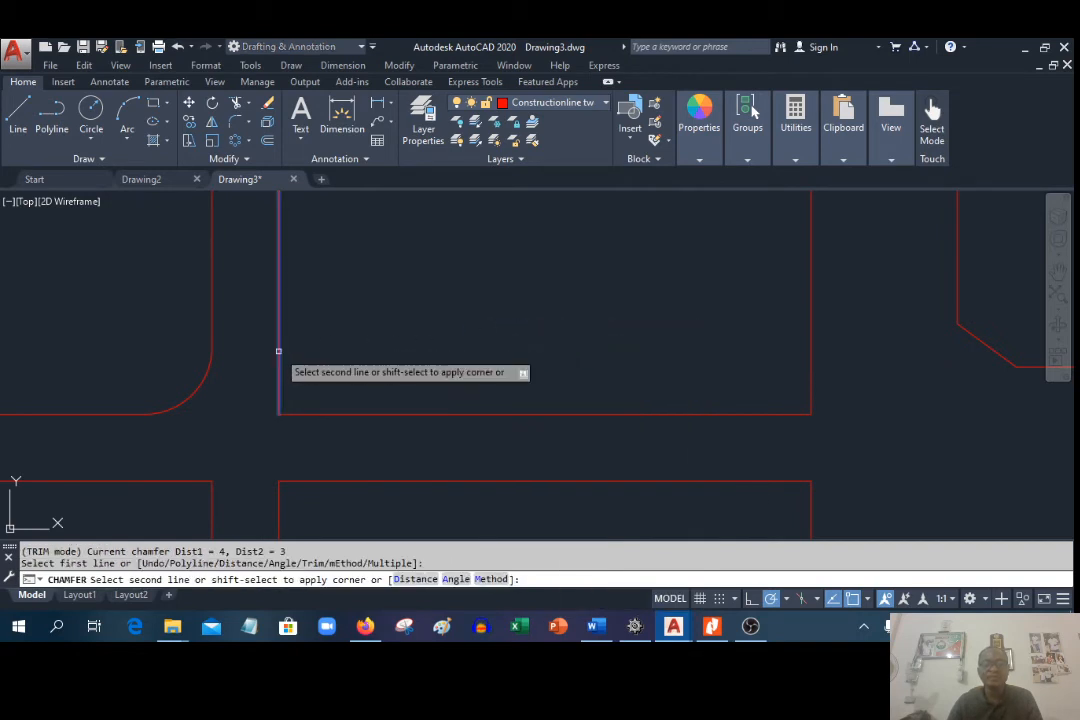
{"action": "left_click", "coordinate": [324, 413]}
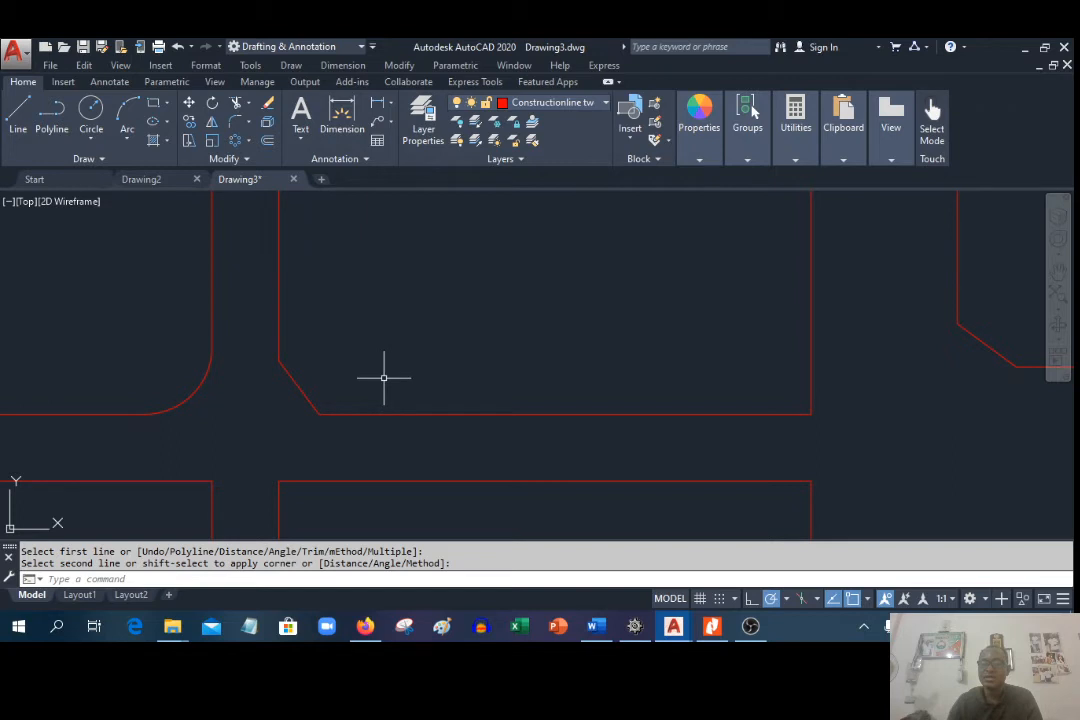
Step: Chamfer the fourth top-row rectangle's lower-left corner again in reversed order, selecting the bottom edge first and the left edge second
{"action": "right_click", "coordinate": [381, 316]}
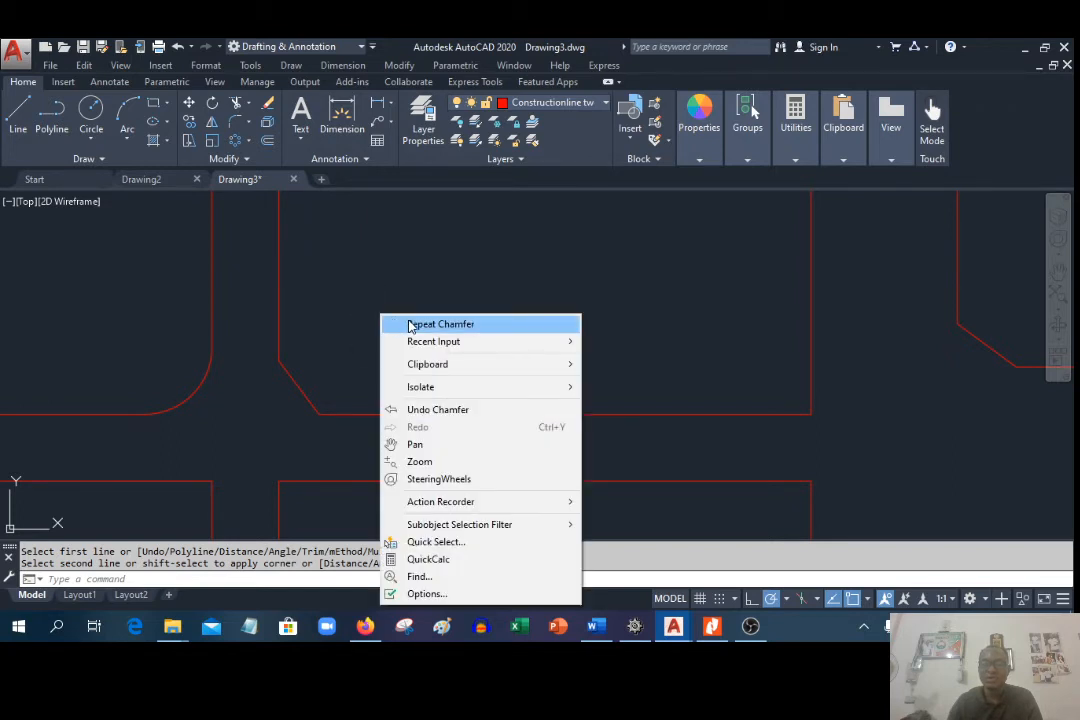
{"action": "left_click", "coordinate": [410, 326]}
{"action": "left_click", "coordinate": [333, 414]}
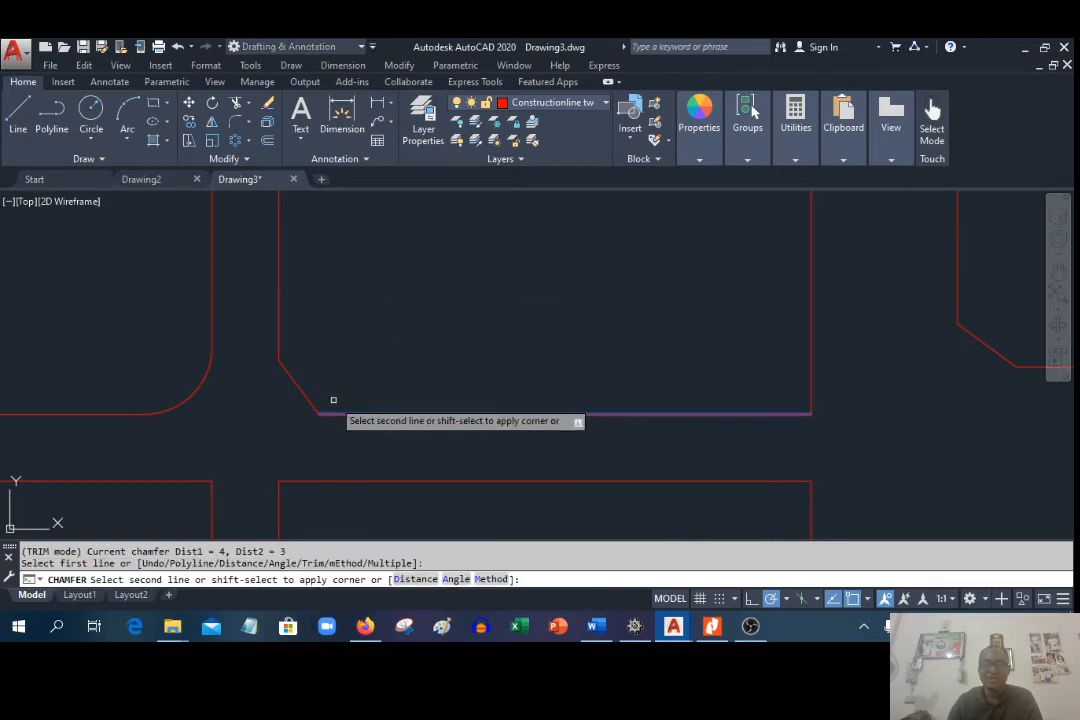
{"action": "left_click", "coordinate": [279, 341]}
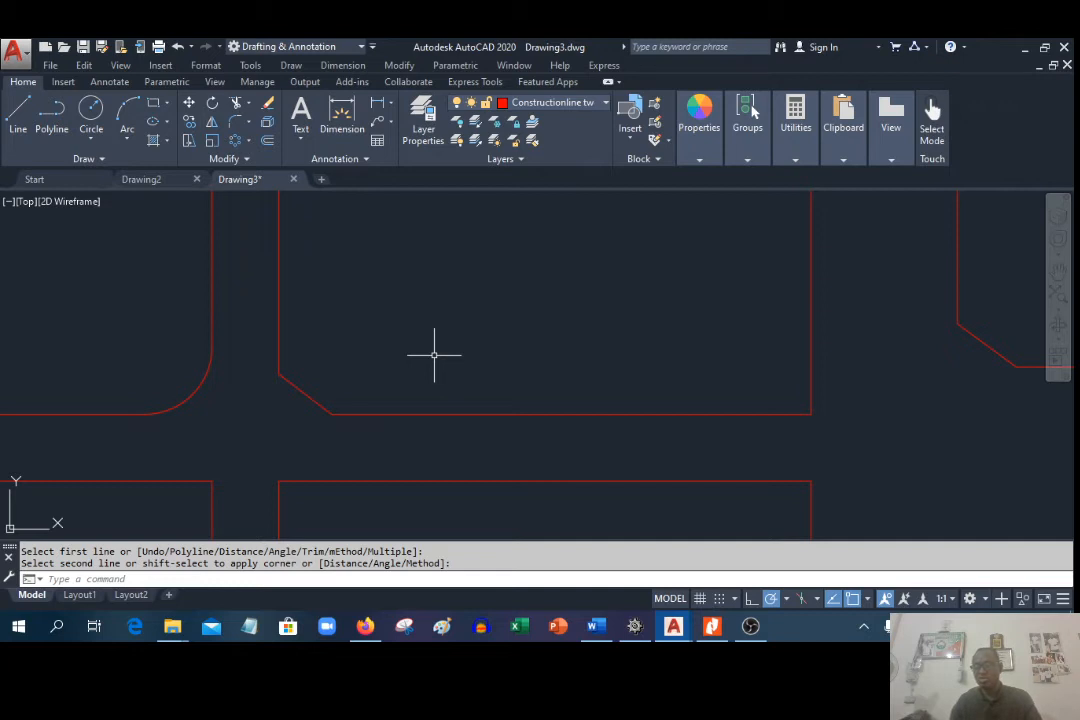
Step: Chamfer the lower-right corner of the fourth top-row rectangle with distances 4 and 3, selecting the bottom edge first and the right edge second
{"action": "right_click", "coordinate": [441, 325]}
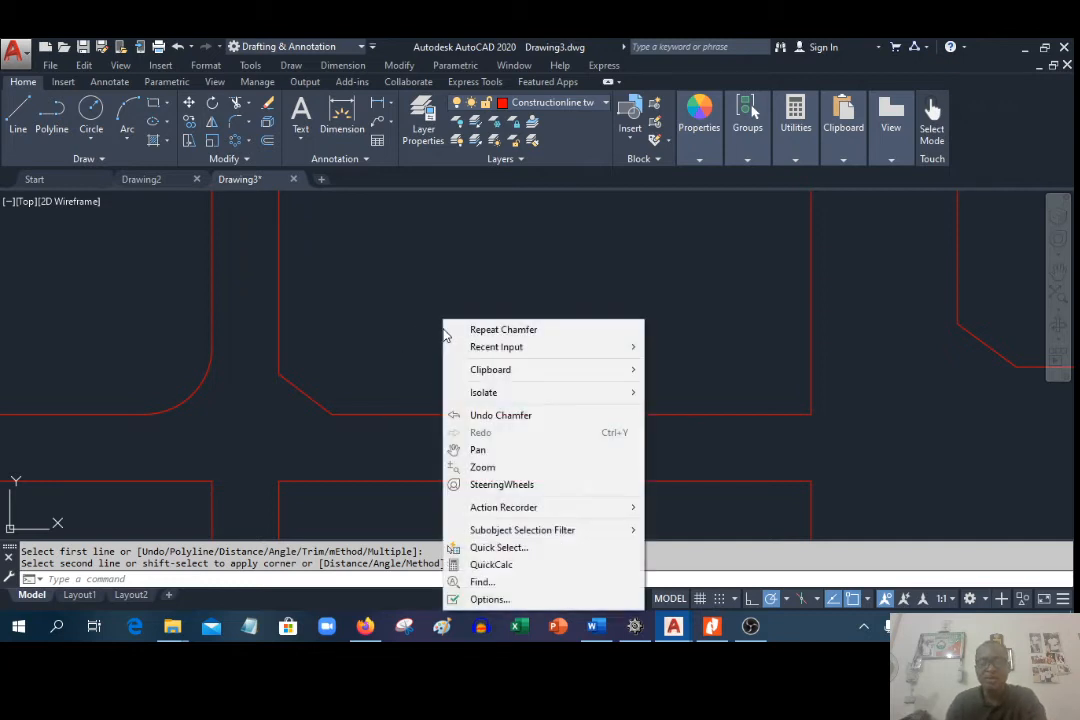
{"action": "left_click", "coordinate": [446, 329]}
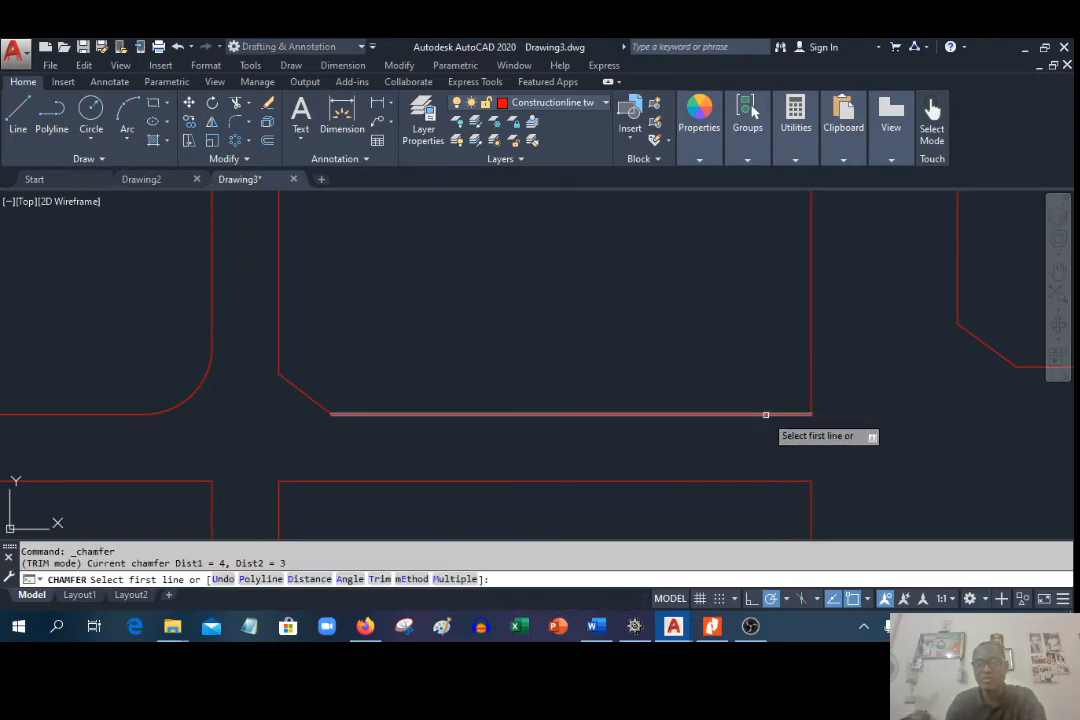
{"action": "left_click", "coordinate": [766, 414]}
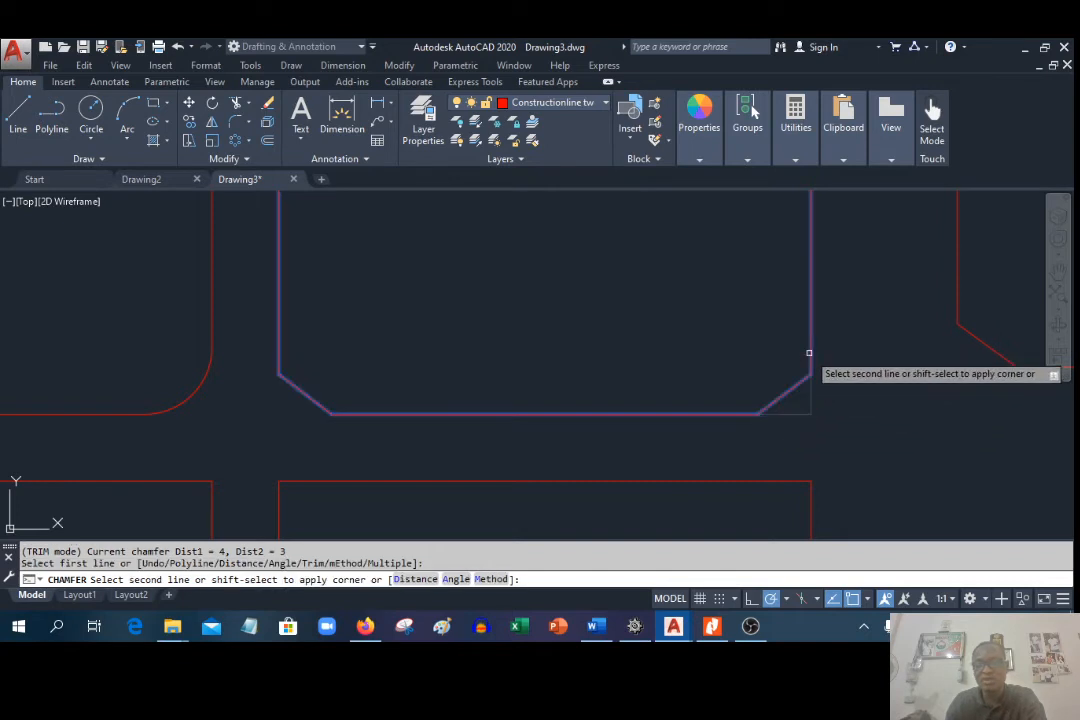
{"action": "left_click", "coordinate": [810, 352]}
{"action": "scroll", "coordinate": [569, 447], "scroll_direction": "down", "scroll_amount": 5}
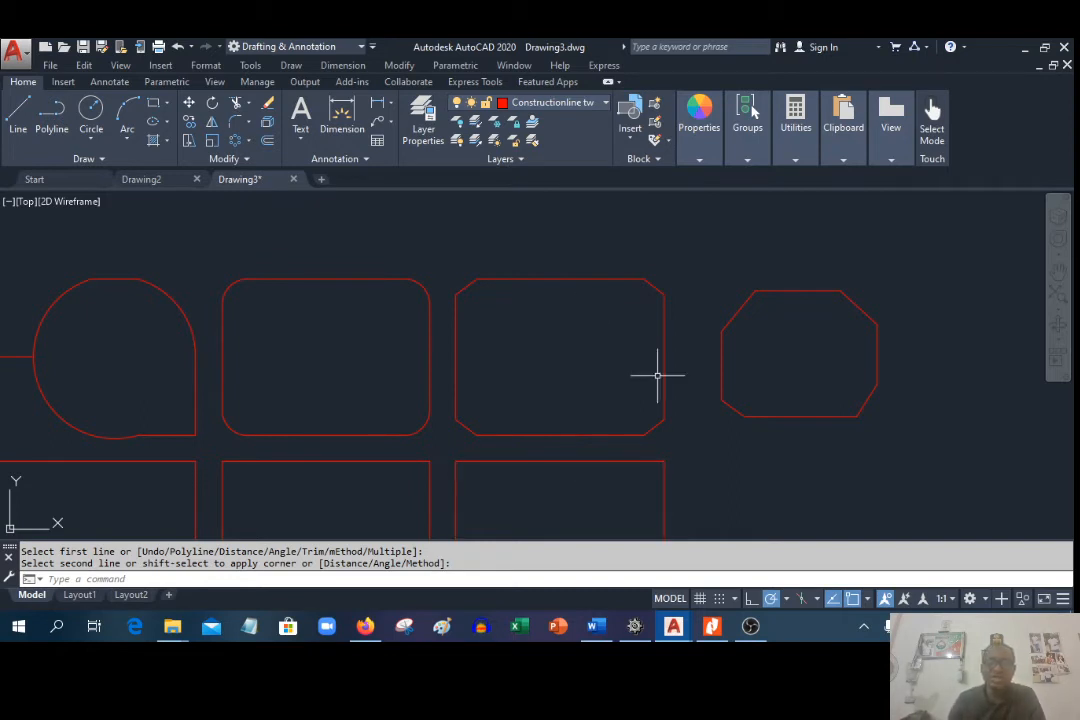
Step: Chamfer the fourth top-row rectangle's upper-left corner again with distances 4 and 3, selecting the left edge first and the top edge second
{"action": "scroll", "coordinate": [468, 300], "scroll_direction": "up", "scroll_amount": 4}
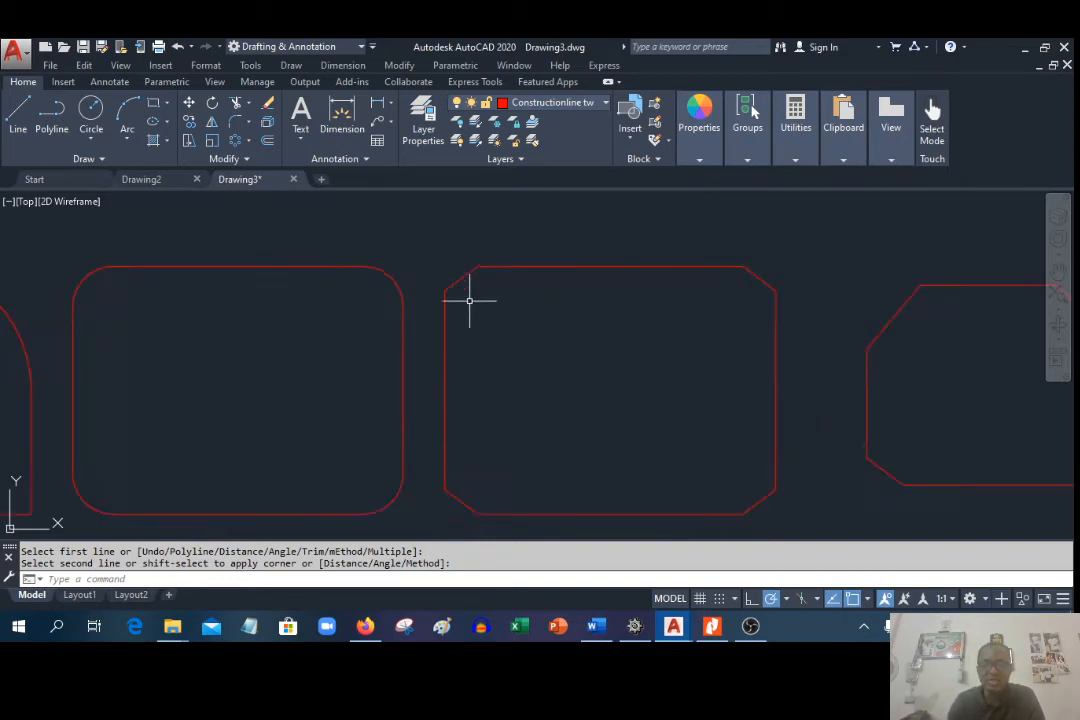
{"action": "right_click", "coordinate": [488, 293]}
{"action": "left_click", "coordinate": [515, 301]}
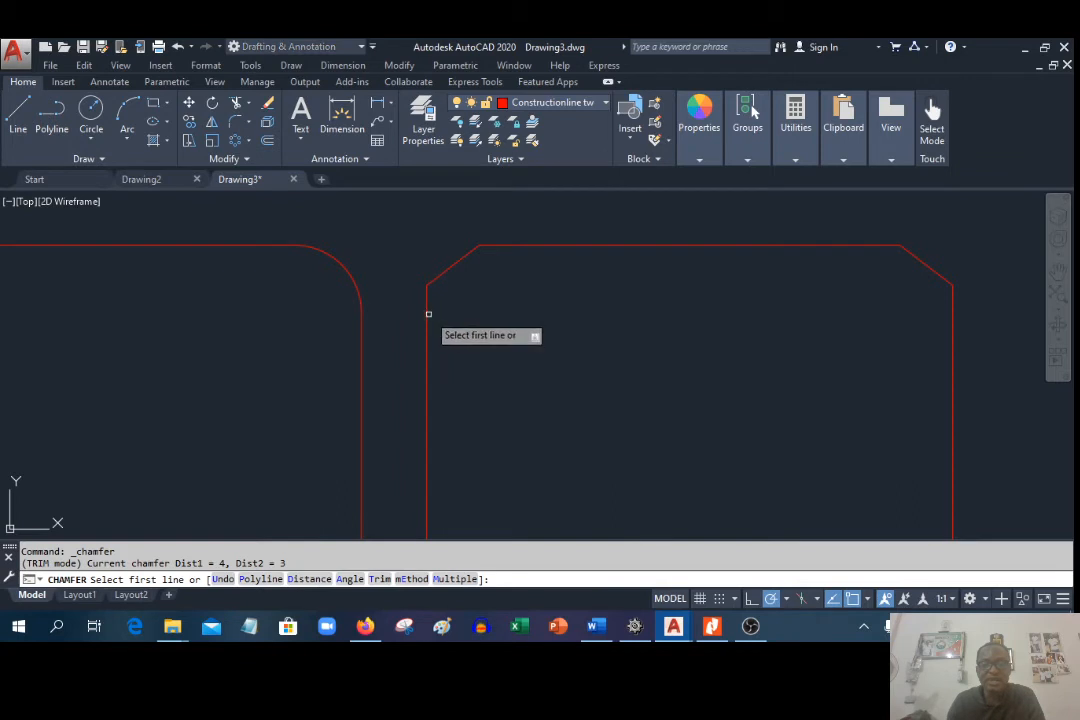
{"action": "left_click", "coordinate": [428, 308]}
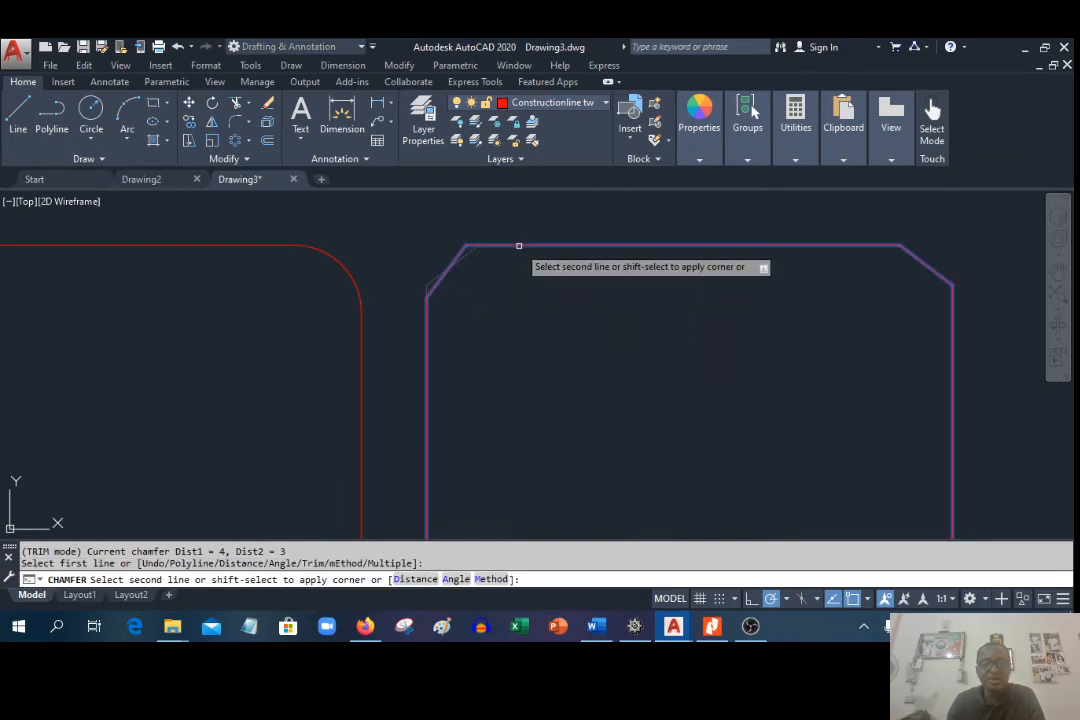
{"action": "left_click", "coordinate": [518, 245]}
Step: Chamfer the fourth top-row rectangle's upper-right corner again in reversed order, selecting the right edge first and the top edge second
{"action": "right_click", "coordinate": [513, 318]}
{"action": "left_click", "coordinate": [532, 327]}
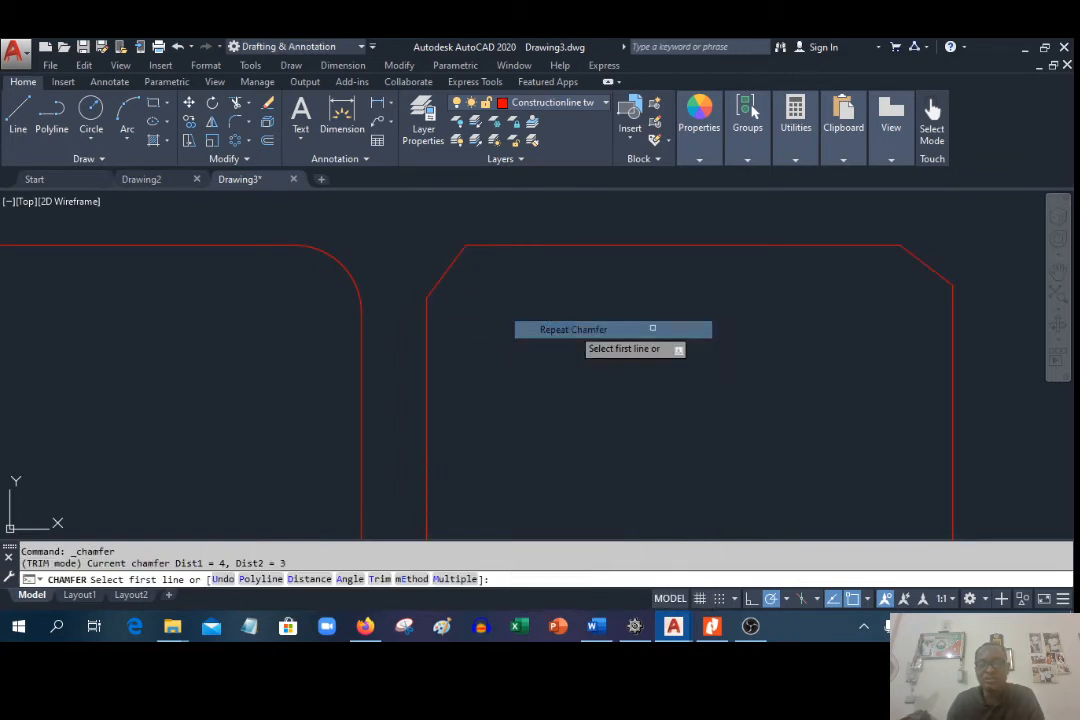
{"action": "left_click", "coordinate": [953, 374]}
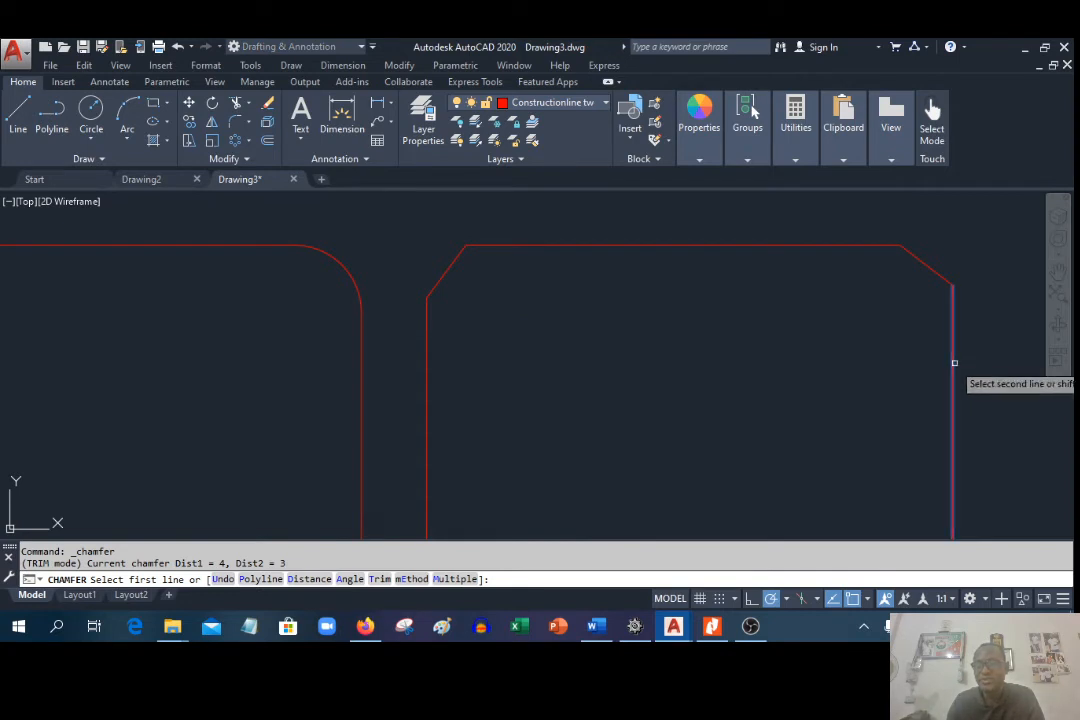
{"action": "left_click", "coordinate": [867, 250]}
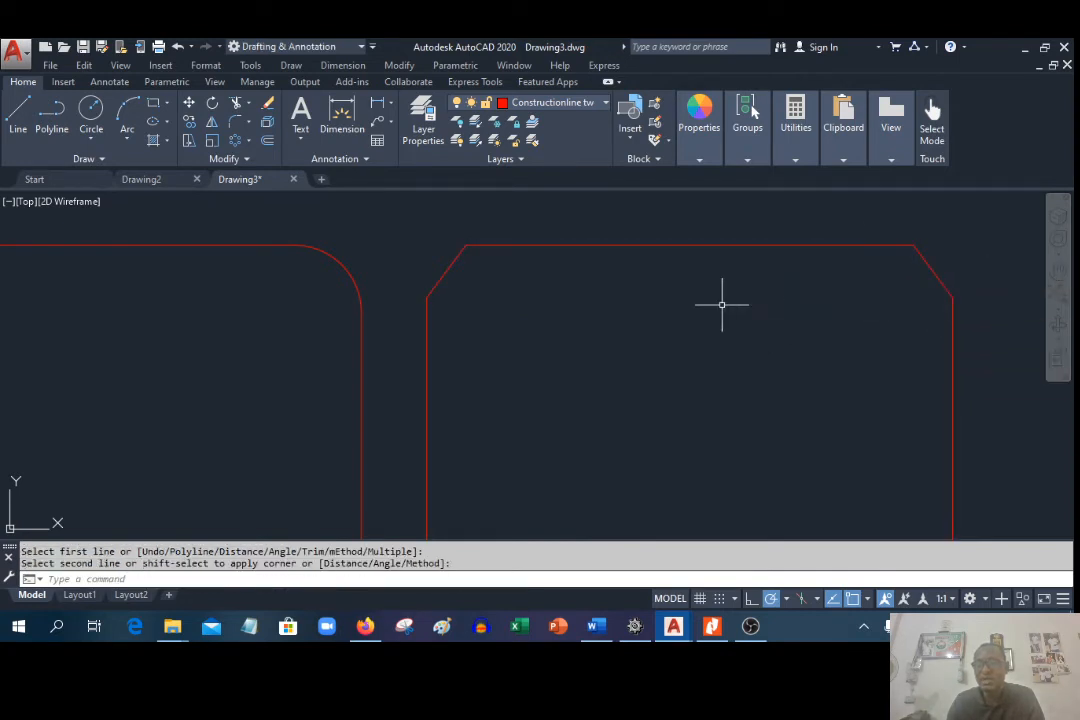
Step: Chamfer between the fourth top-row rectangle's left edge and the existing slanted segment at its lower-left corner
{"action": "scroll", "coordinate": [702, 341], "scroll_direction": "down", "scroll_amount": 2}
{"action": "scroll", "coordinate": [560, 292], "scroll_direction": "up", "scroll_amount": 3}
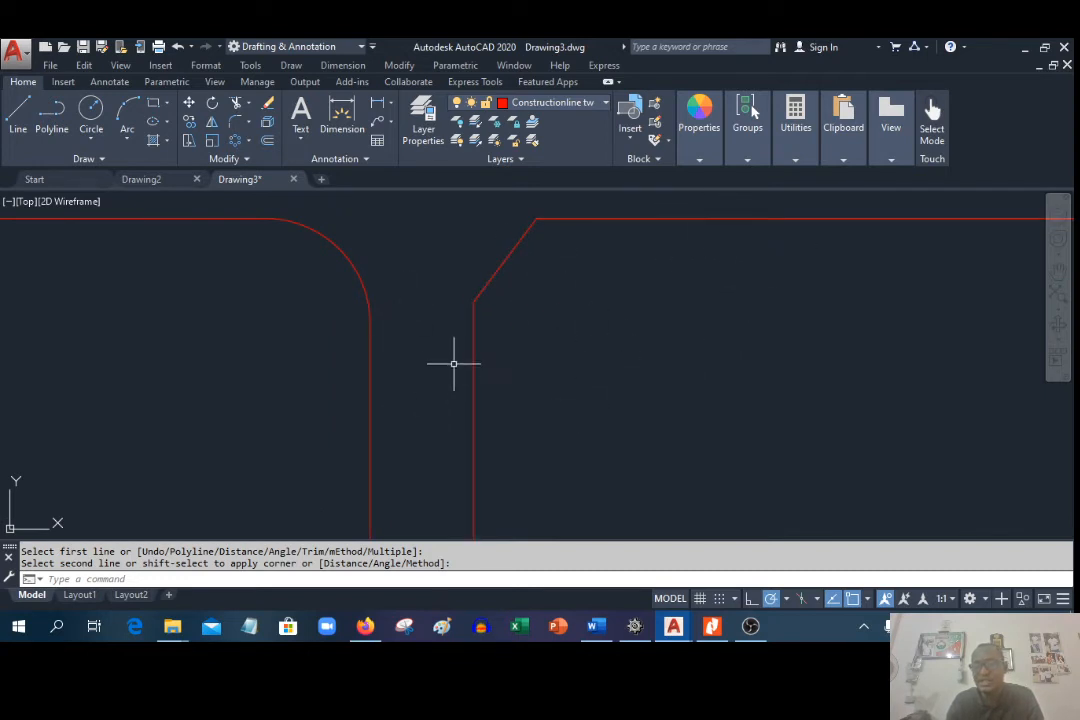
{"action": "scroll", "coordinate": [434, 361], "scroll_direction": "down", "scroll_amount": 3}
{"action": "scroll", "coordinate": [528, 282], "scroll_direction": "down", "scroll_amount": 2}
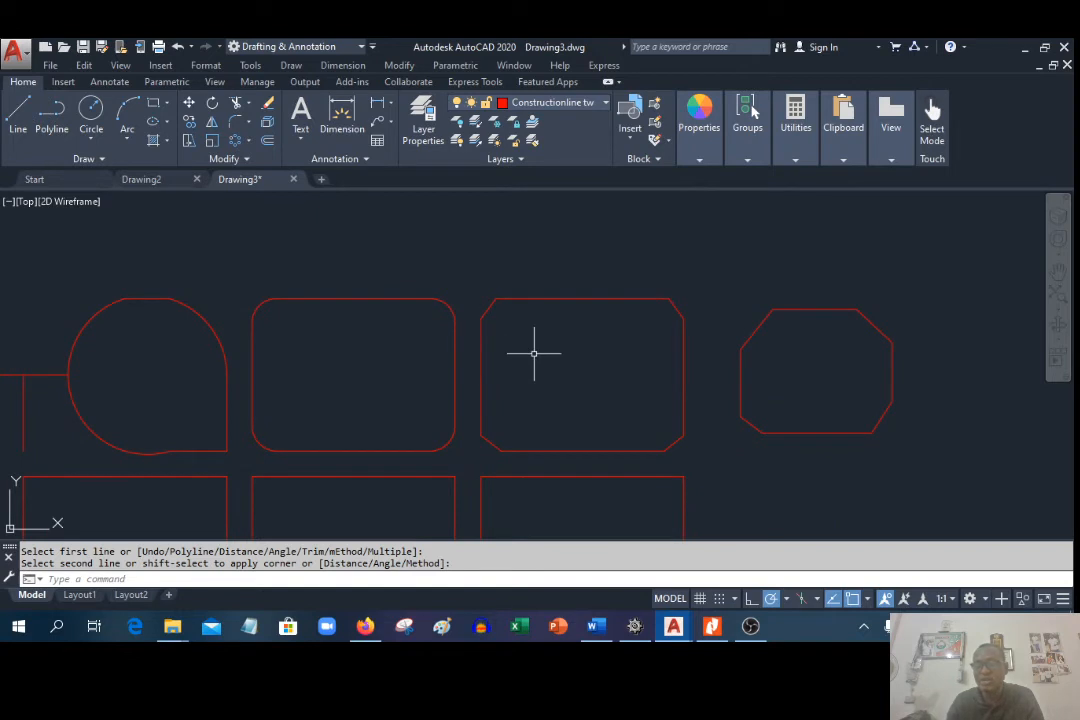
{"action": "scroll", "coordinate": [489, 452], "scroll_direction": "up", "scroll_amount": 5}
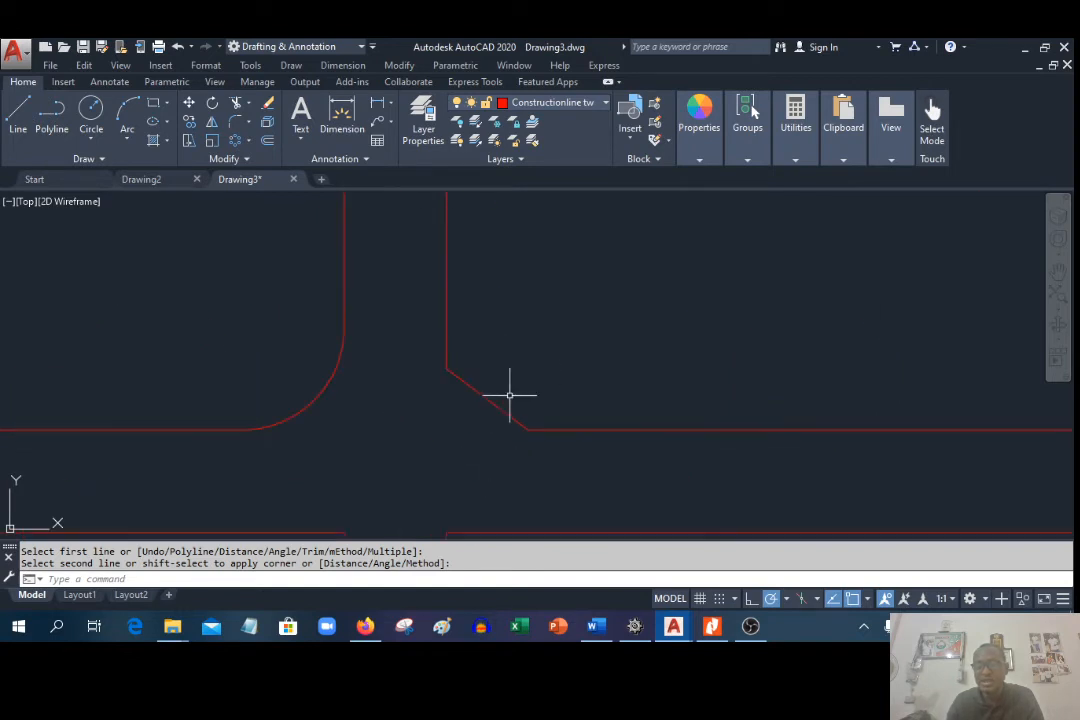
{"action": "right_click", "coordinate": [521, 325]}
{"action": "left_click", "coordinate": [525, 330]}
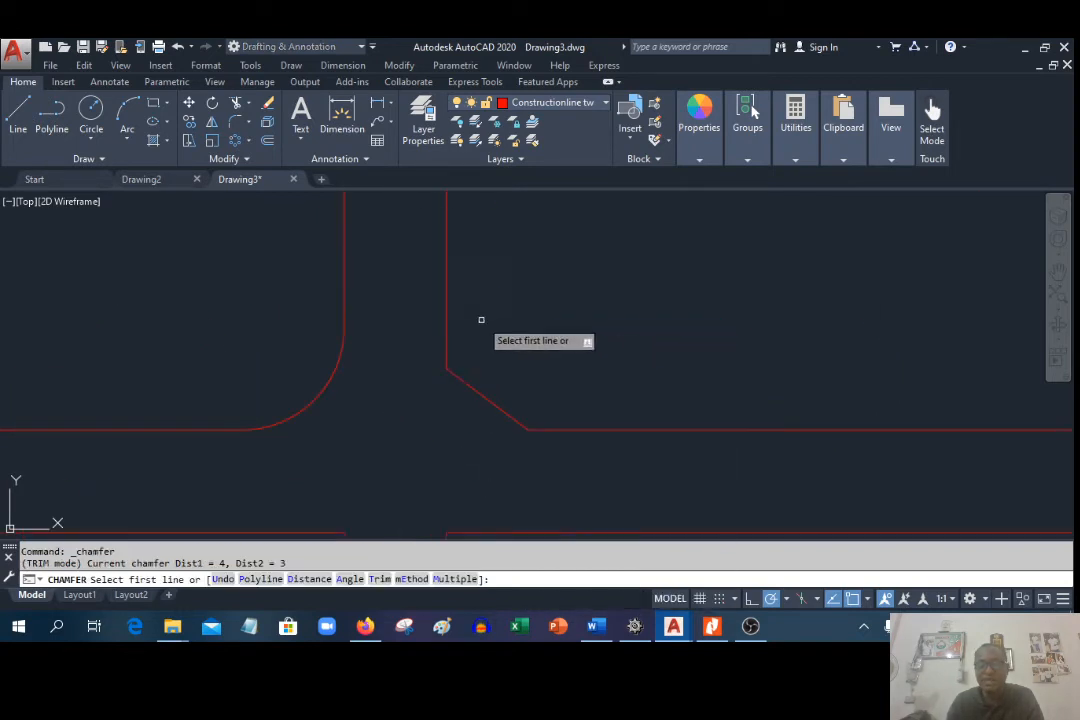
{"action": "left_click", "coordinate": [447, 316]}
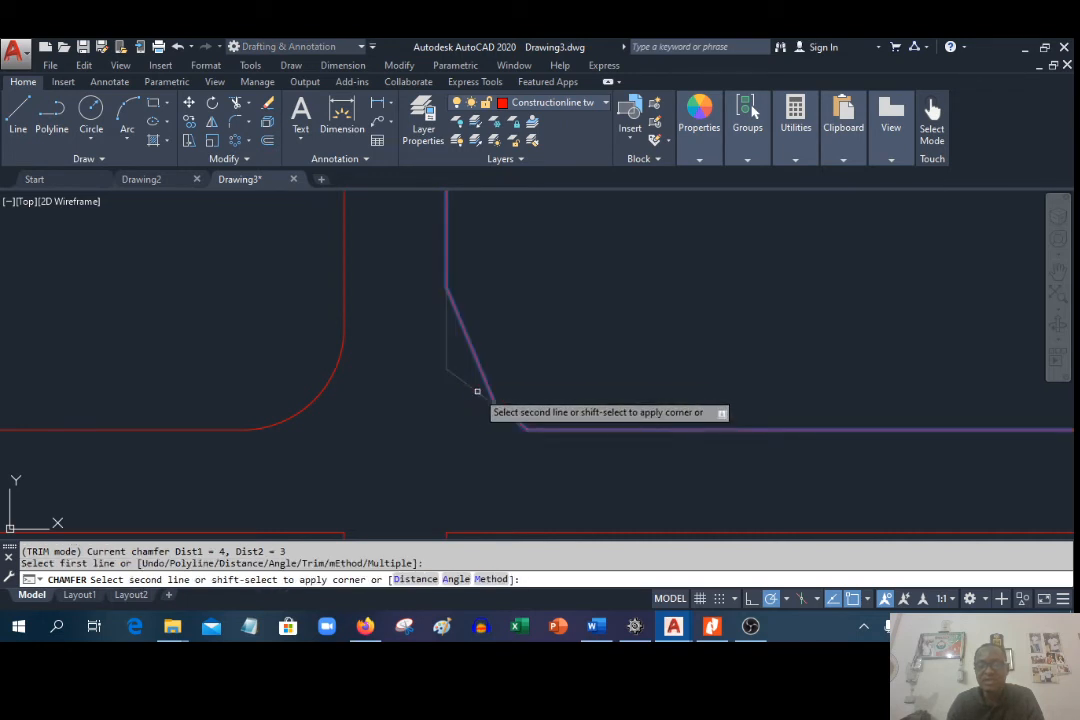
{"action": "left_click", "coordinate": [477, 391]}
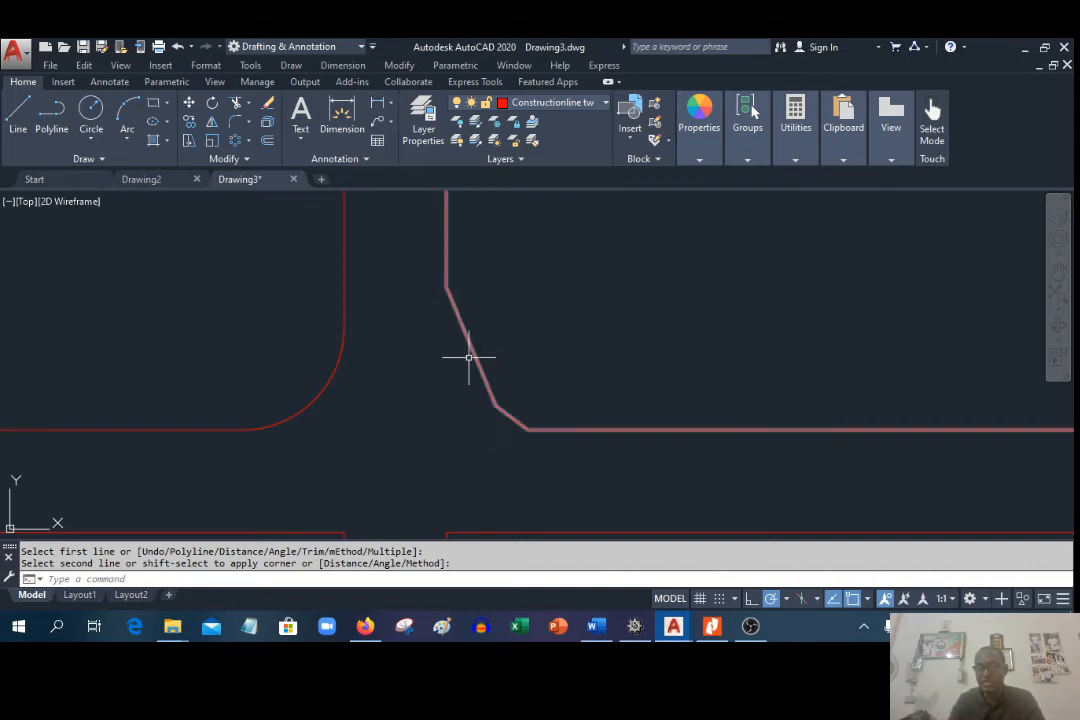
Step: Inspect the double-angled lower-left corner and undo the last chamfer
{"action": "scroll", "coordinate": [475, 408], "scroll_direction": "up", "scroll_amount": 4}
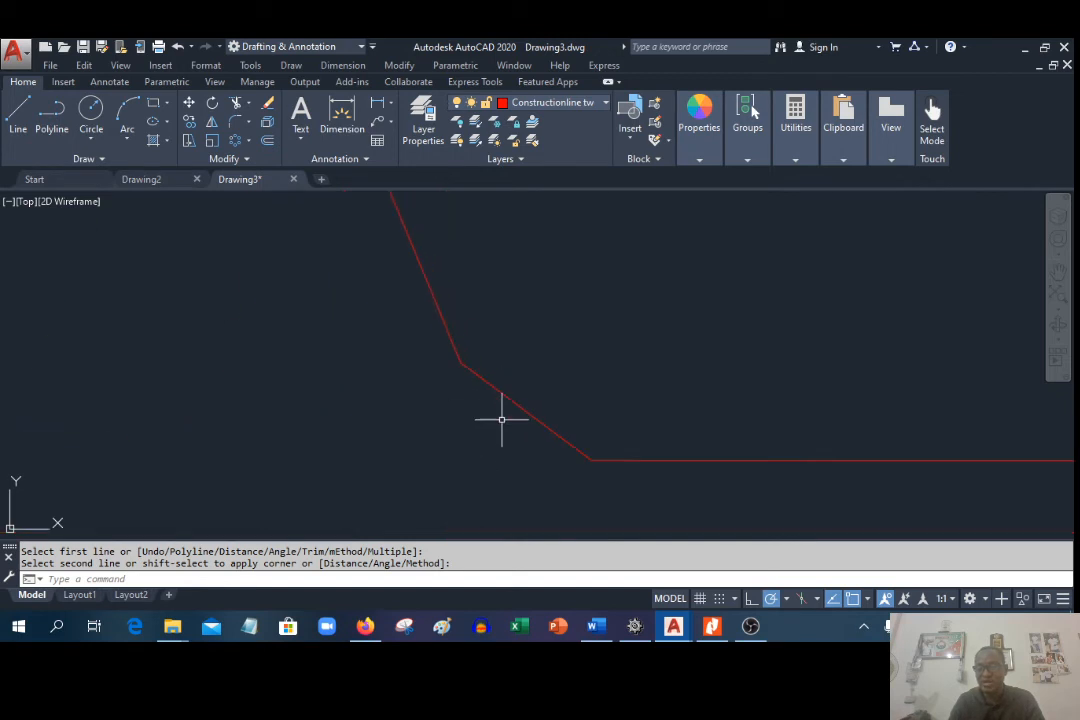
{"action": "scroll", "coordinate": [479, 458], "scroll_direction": "down", "scroll_amount": 3}
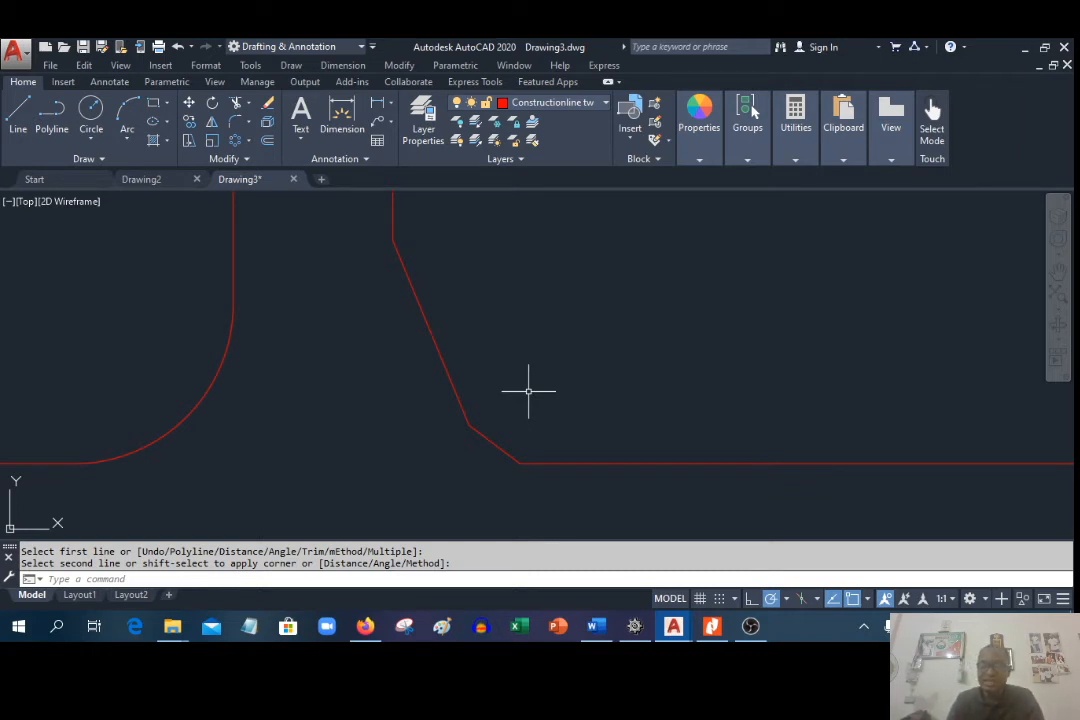
{"action": "key", "text": "Escape"}
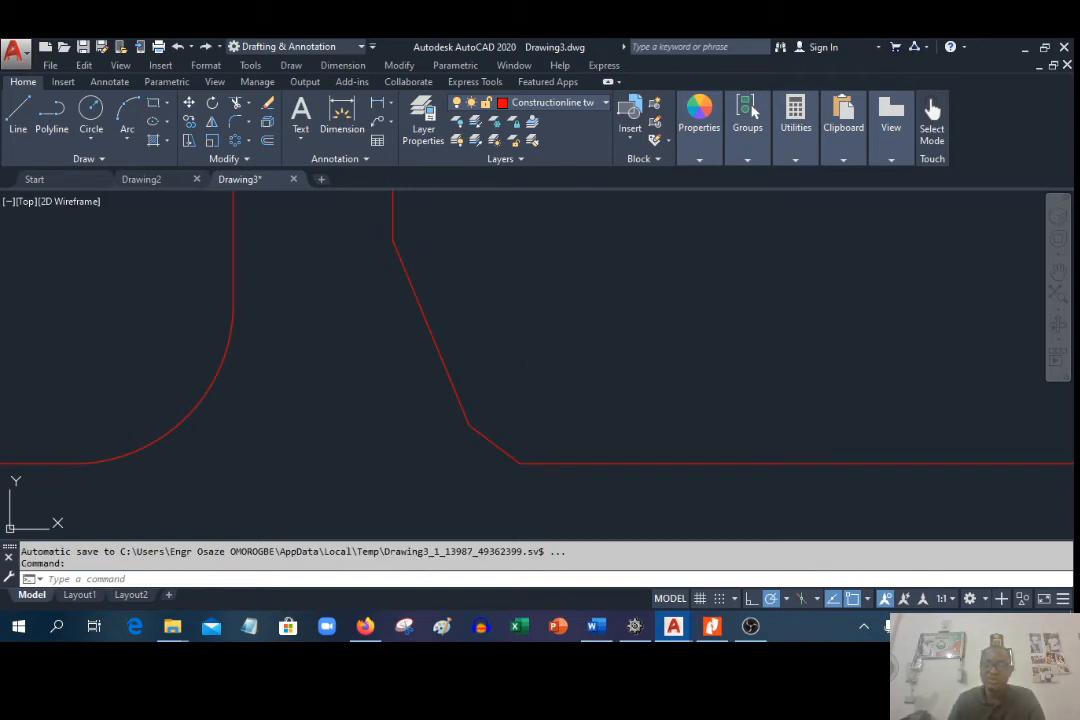
{"action": "left_click", "coordinate": [178, 47]}
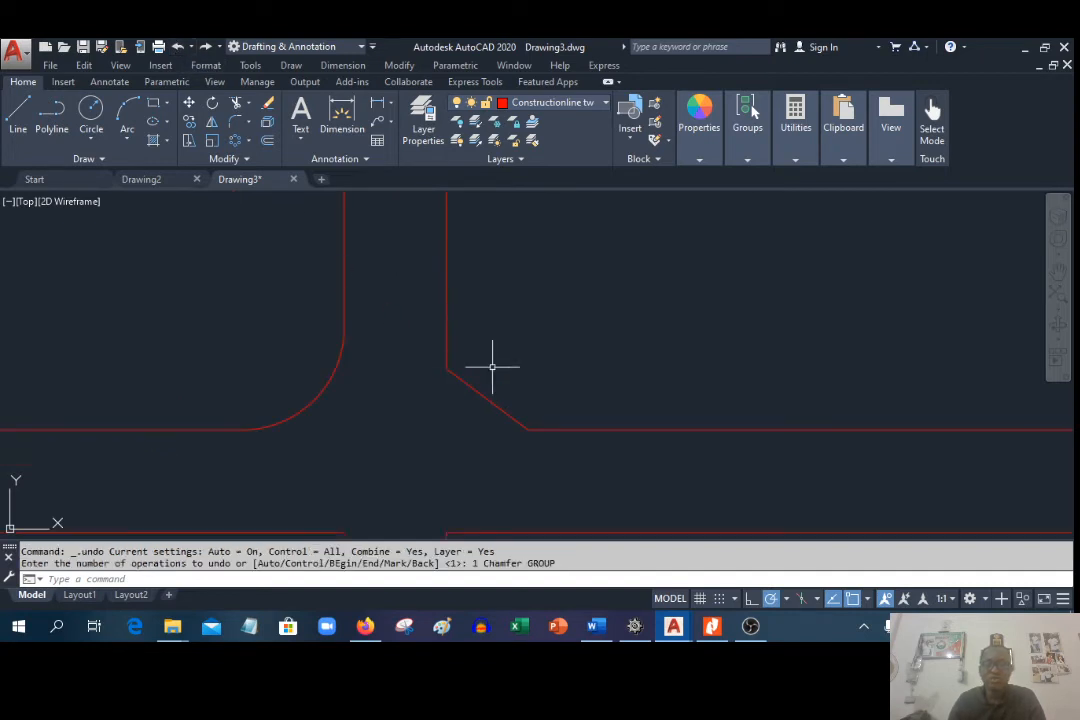
{"action": "right_click", "coordinate": [530, 318]}
{"action": "left_click", "coordinate": [563, 330]}
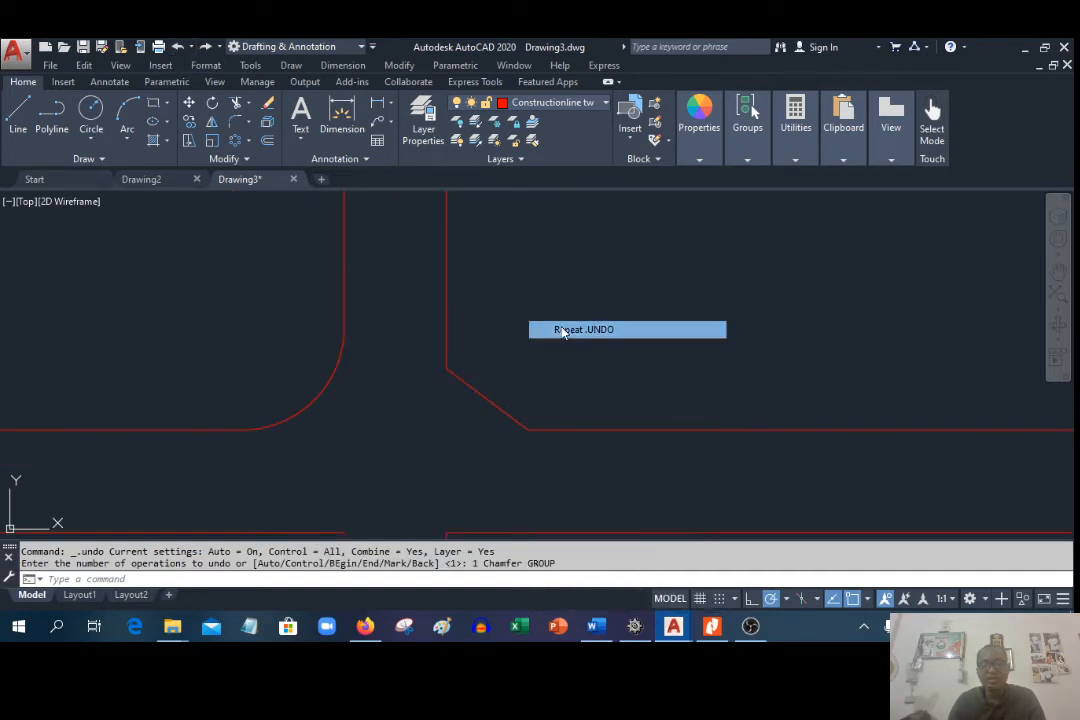
{"action": "scroll", "coordinate": [531, 355], "scroll_direction": "down", "scroll_amount": 5}
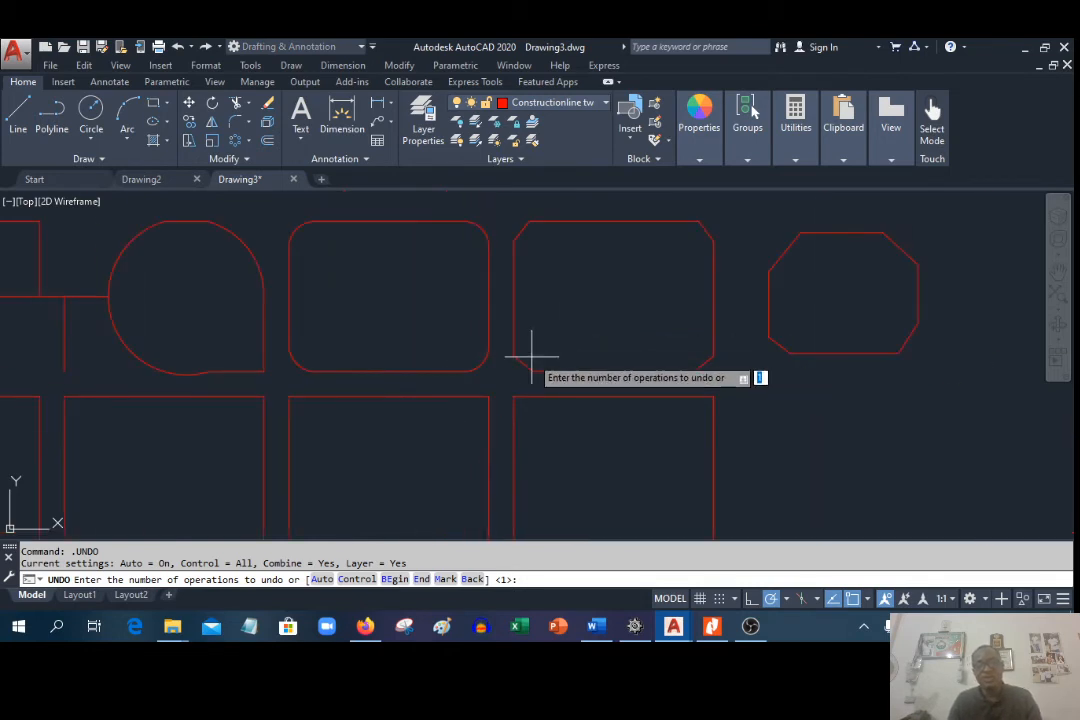
{"action": "scroll", "coordinate": [545, 336], "scroll_direction": "up", "scroll_amount": 5}
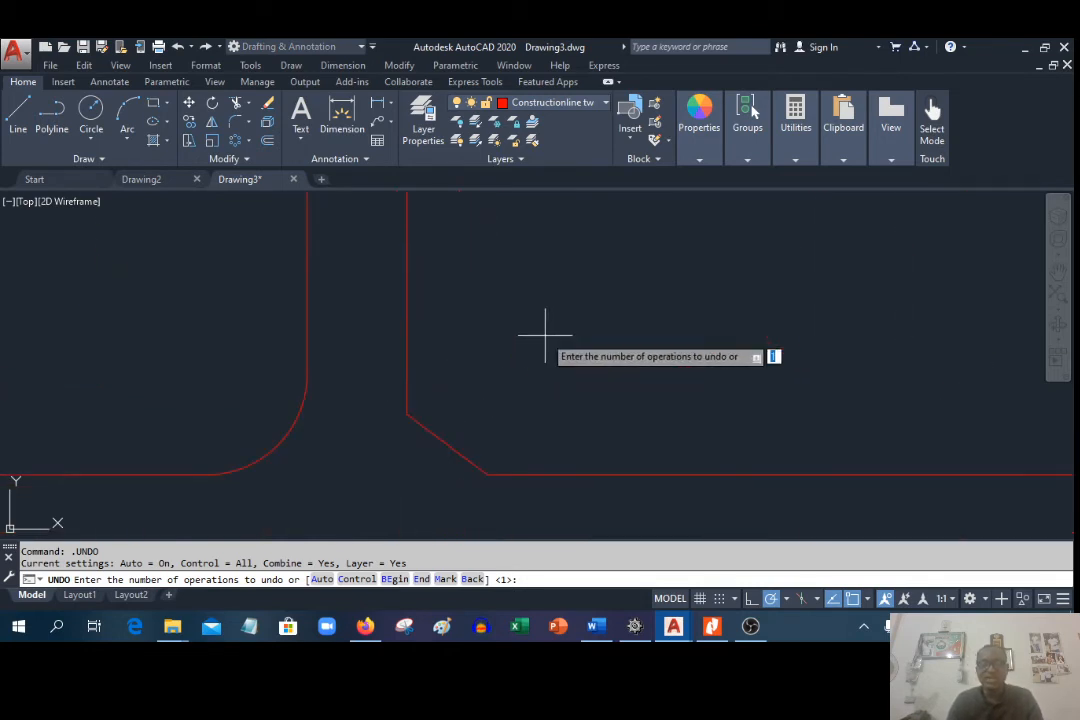
{"action": "right_click", "coordinate": [502, 309]}
{"action": "left_click", "coordinate": [484, 285]}
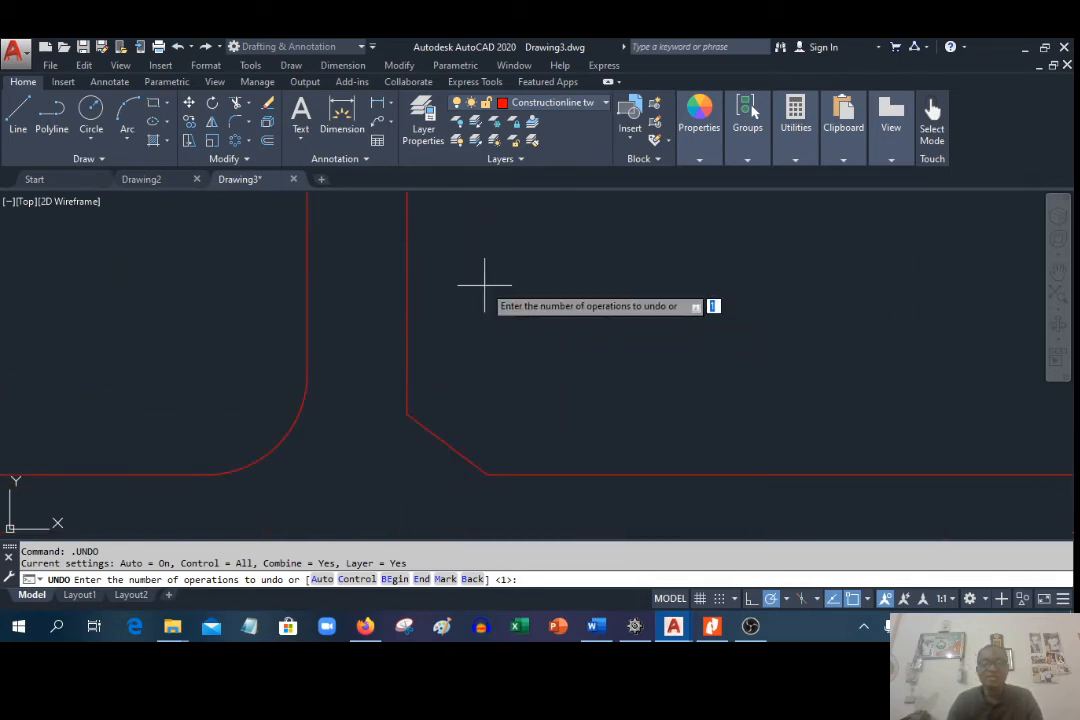
{"action": "key", "text": "Escape"}
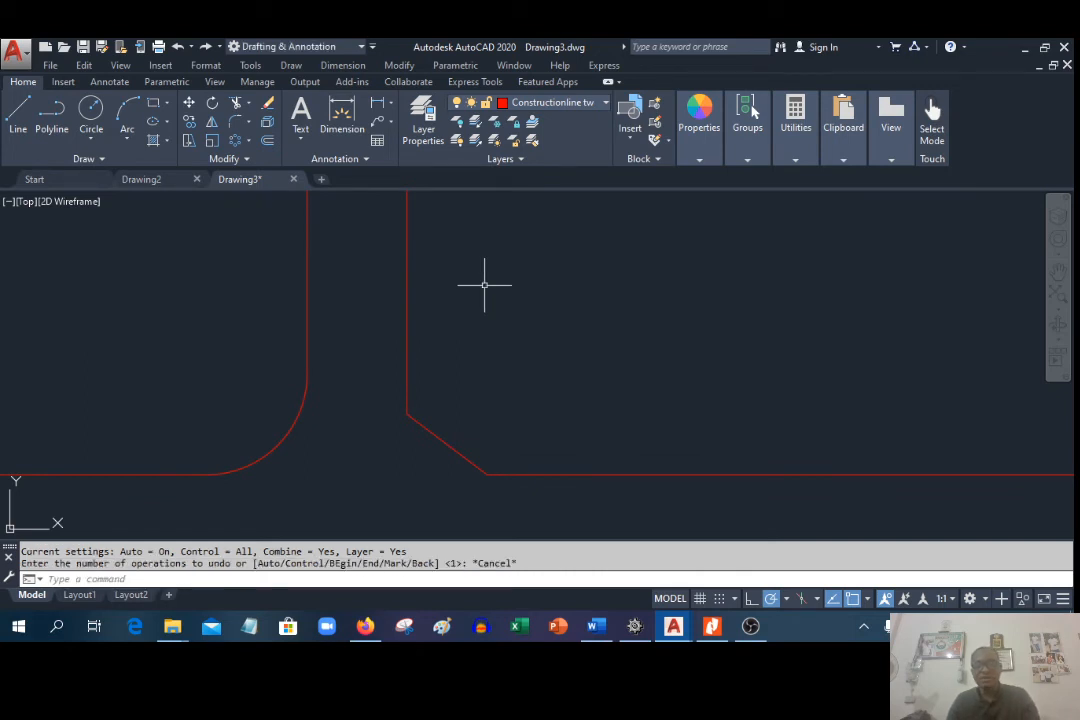
Step: Restart Chamfer from the recent commands and rework the fourth top-row rectangle's lower-left corner, selecting the left edge first and the bottom edge second
{"action": "right_click", "coordinate": [485, 285]}
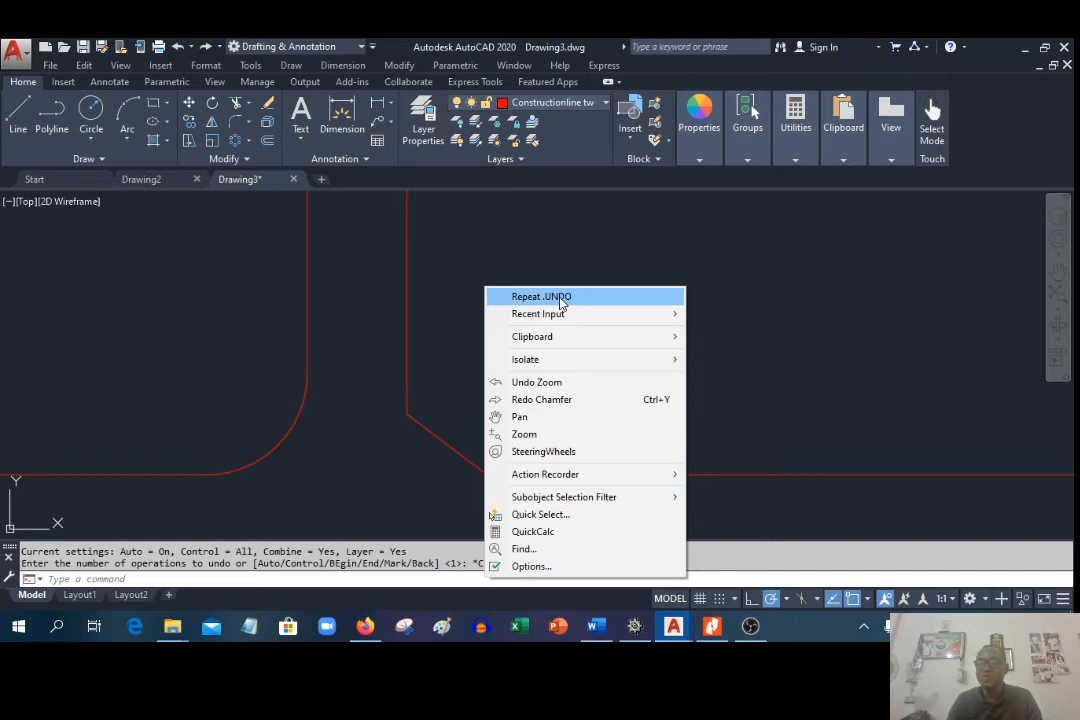
{"action": "mouse_move", "coordinate": [563, 316]}
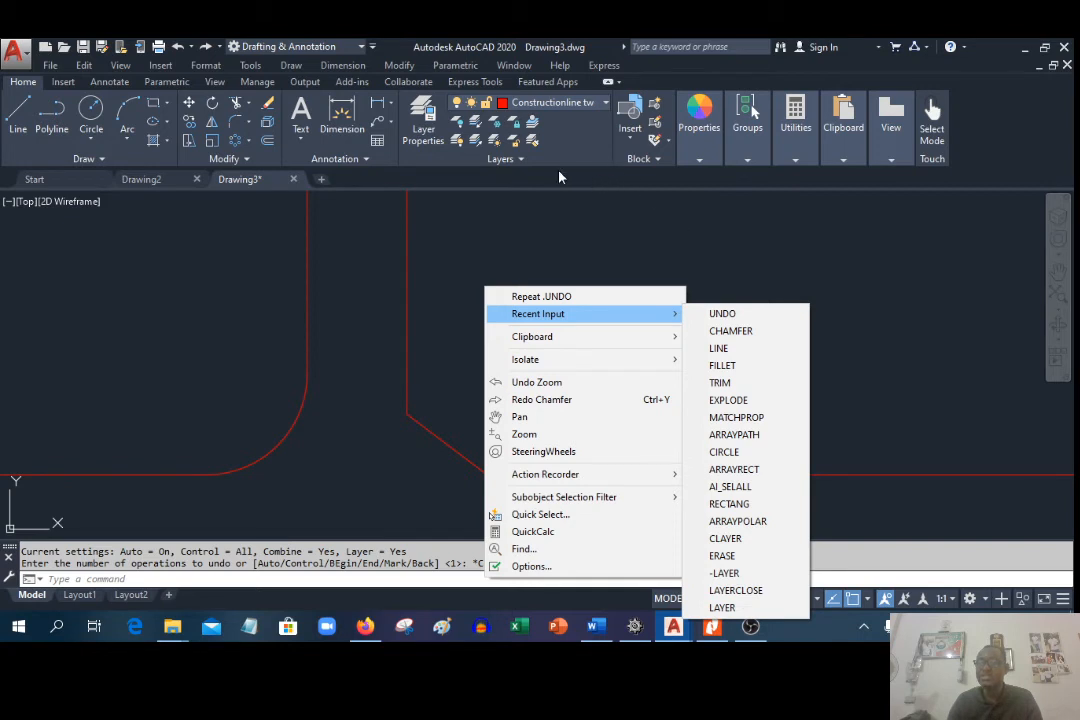
{"action": "left_click", "coordinate": [559, 200]}
{"action": "right_click", "coordinate": [559, 200]}
{"action": "mouse_move", "coordinate": [606, 224]}
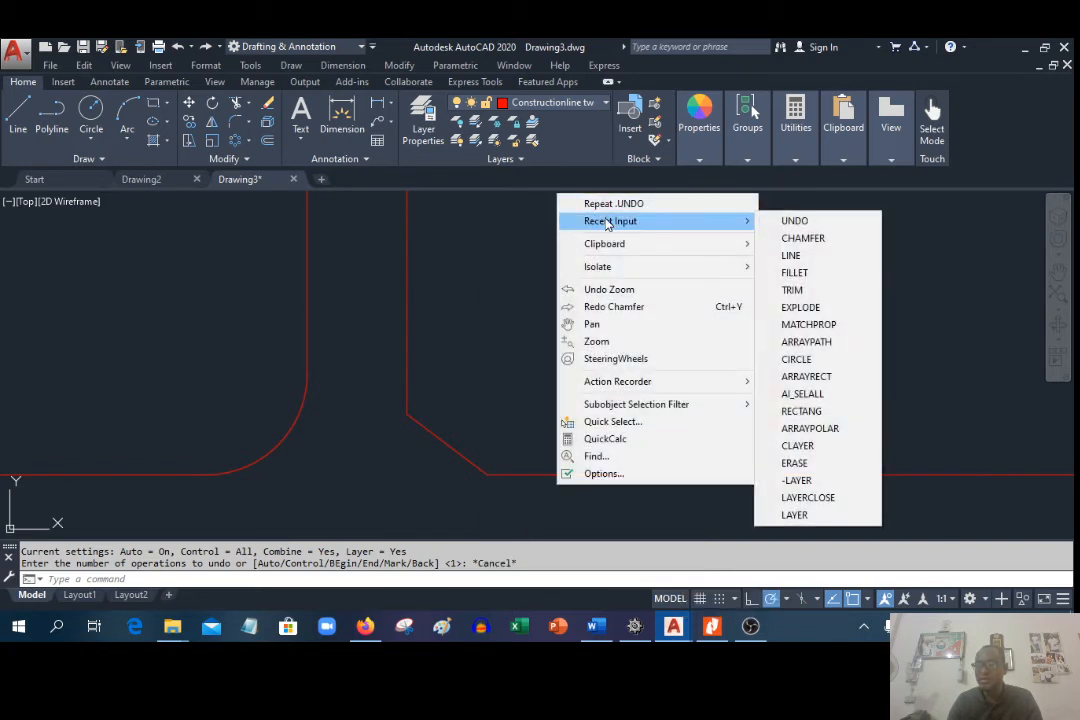
{"action": "left_click", "coordinate": [800, 238]}
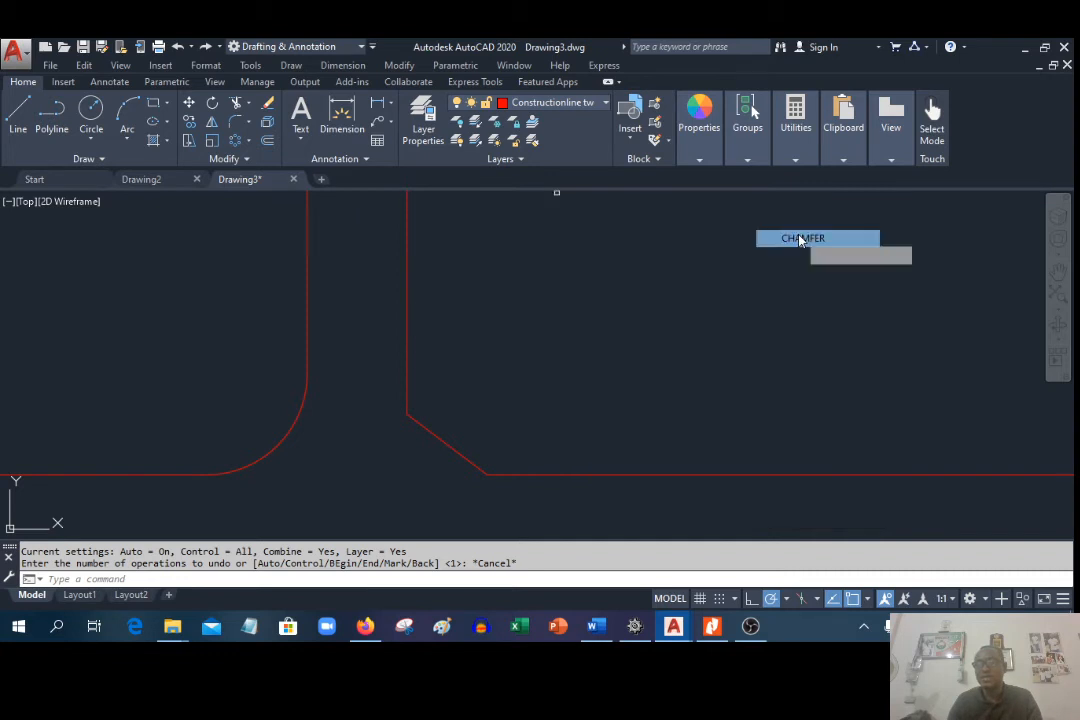
{"action": "left_click", "coordinate": [406, 345]}
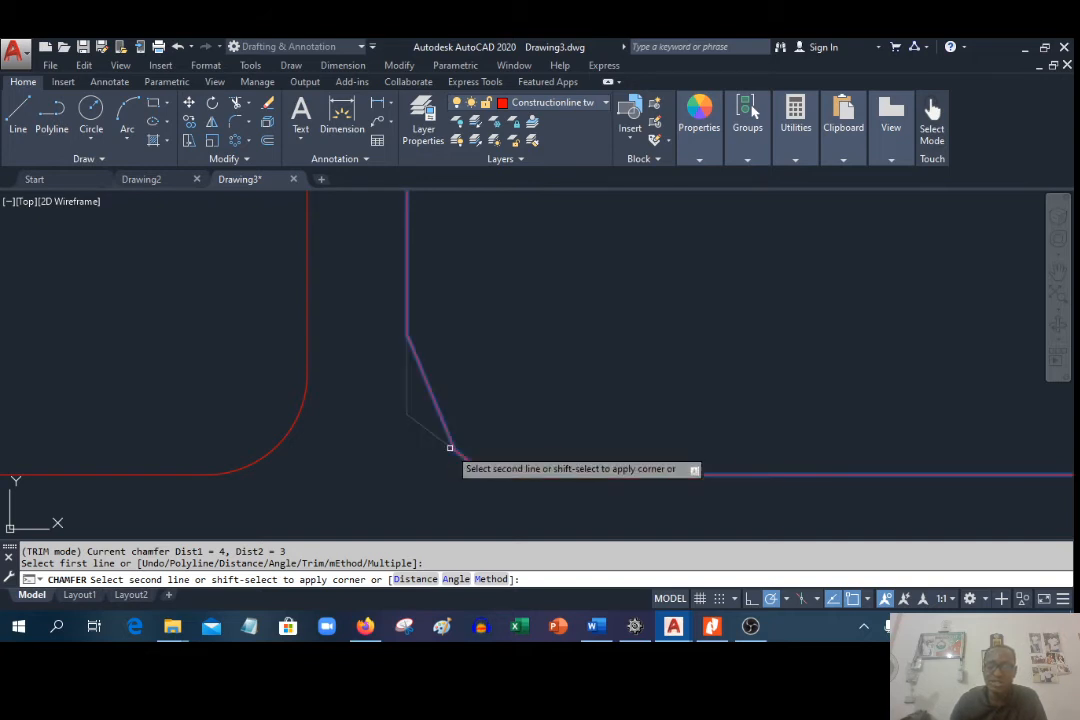
{"action": "left_click", "coordinate": [531, 473]}
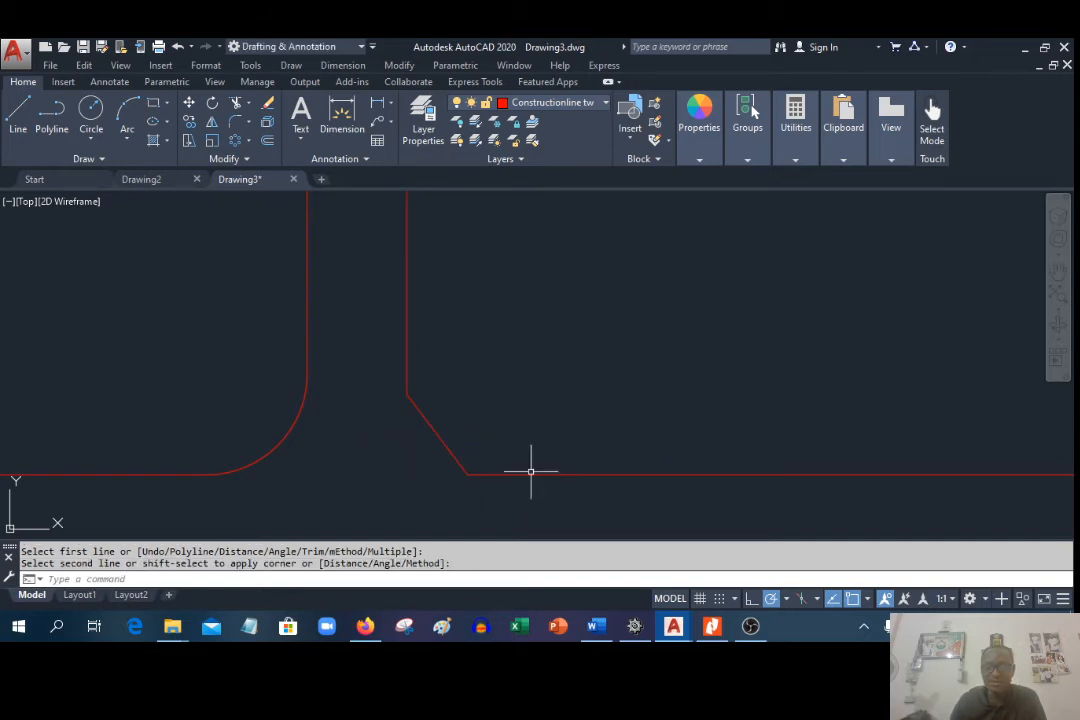
Step: Chamfer the fourth top-row rectangle's lower-right corner with distances 4 and 3, selecting the right edge first and the bottom edge second
{"action": "scroll", "coordinate": [298, 372], "scroll_direction": "down", "scroll_amount": 1}
{"action": "scroll", "coordinate": [298, 372], "scroll_direction": "down", "scroll_amount": 2}
{"action": "right_click", "coordinate": [536, 340]}
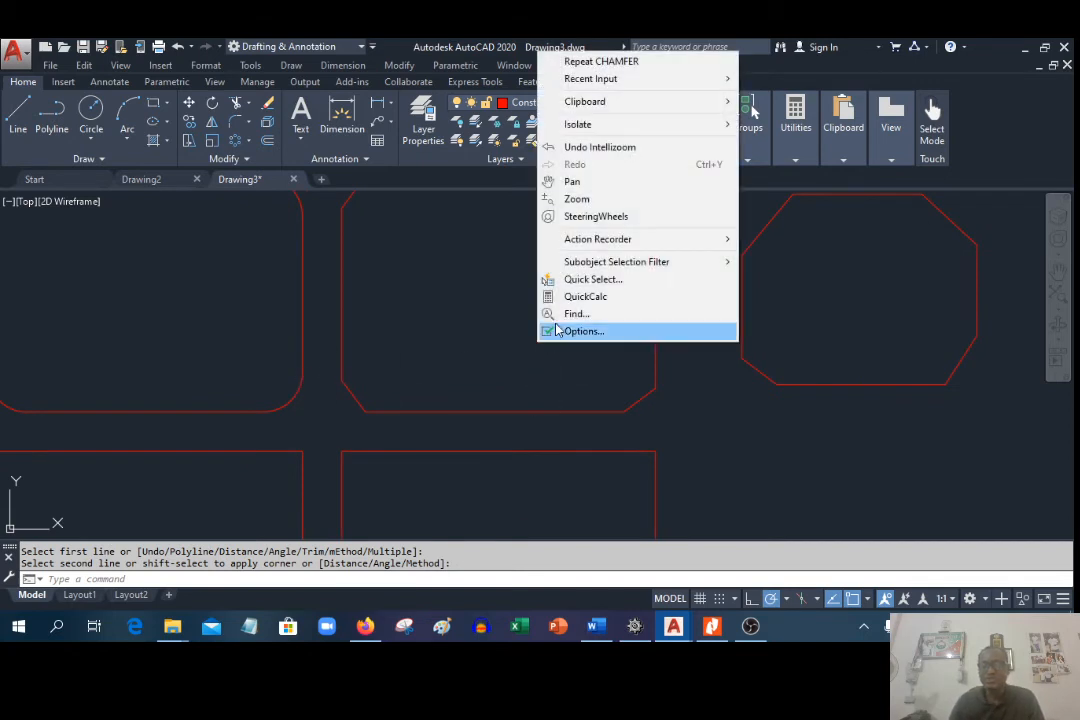
{"action": "left_click", "coordinate": [590, 61]}
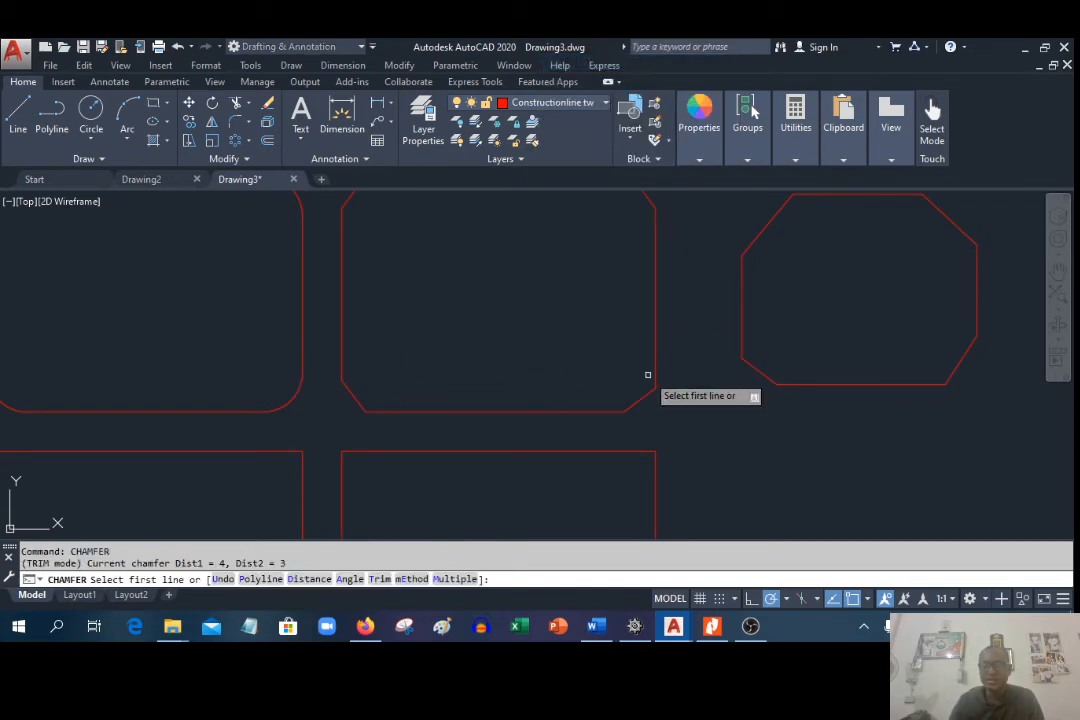
{"action": "left_click", "coordinate": [654, 367]}
{"action": "left_click", "coordinate": [612, 410]}
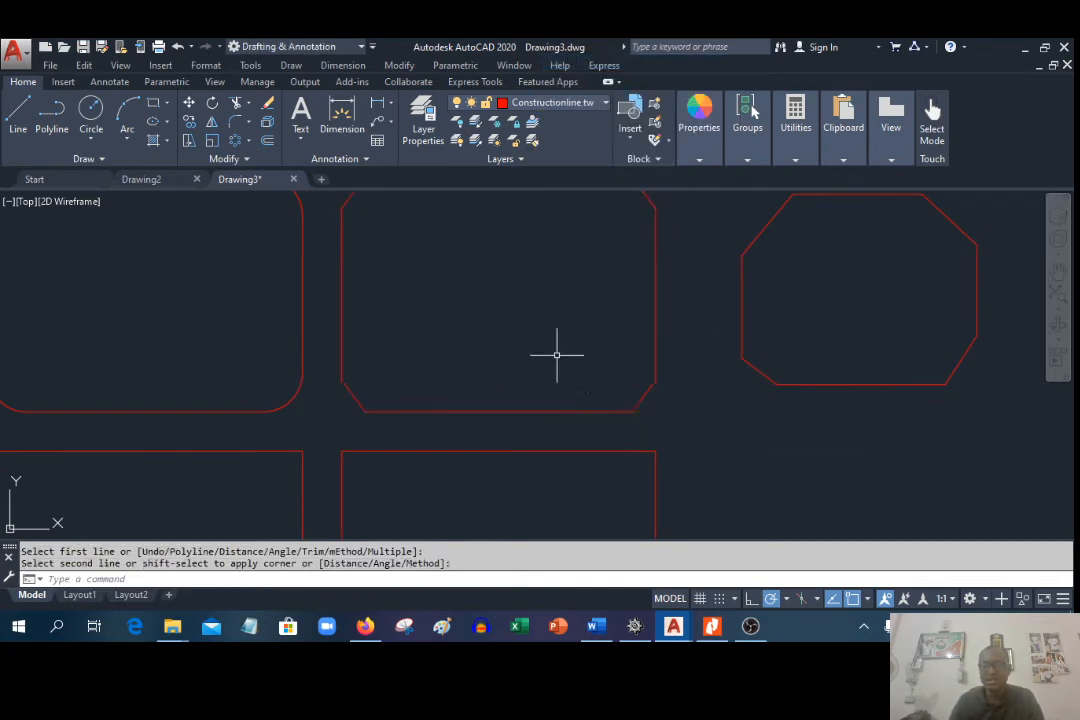
{"action": "scroll", "coordinate": [563, 396], "scroll_direction": "down", "scroll_amount": 2}
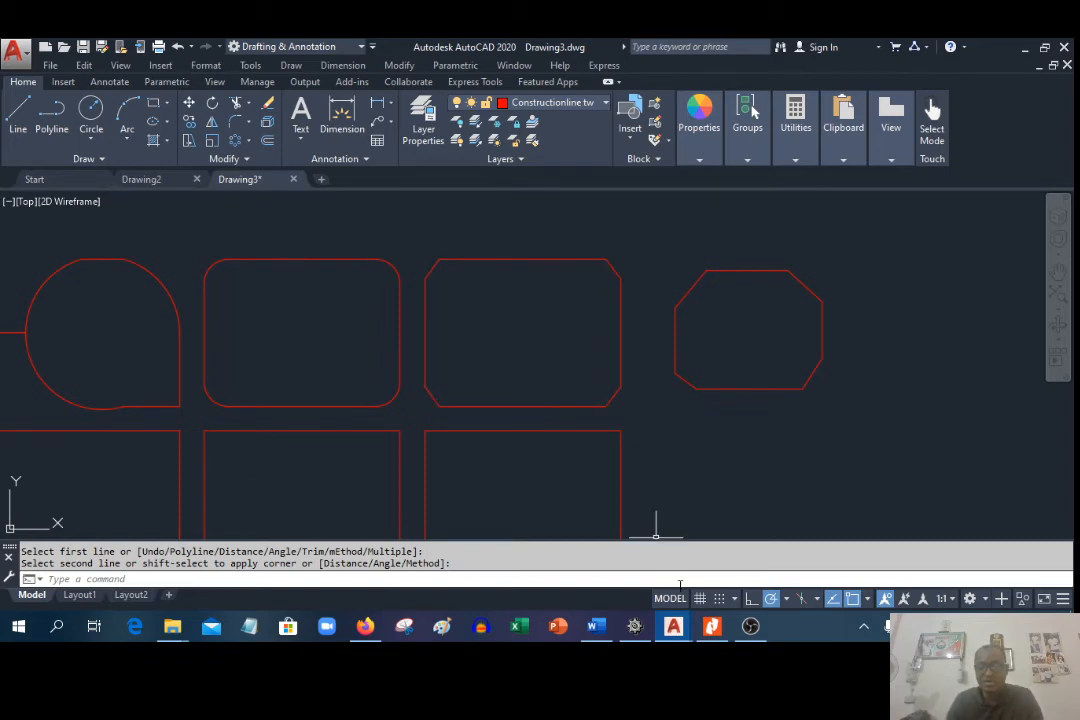
Step: Check the Editing and Plotting topics in the Word training modules document and return to the AutoCAD drawing
{"action": "mouse_move", "coordinate": [598, 628]}
{"action": "left_click", "coordinate": [619, 563]}
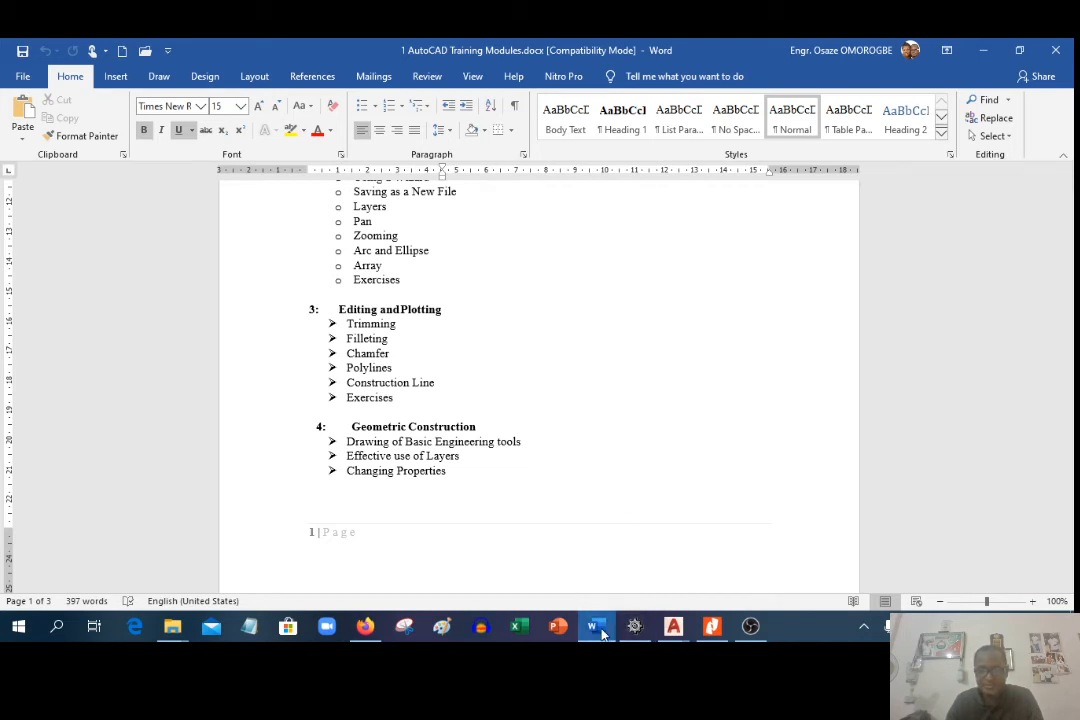
{"action": "mouse_move", "coordinate": [610, 630]}
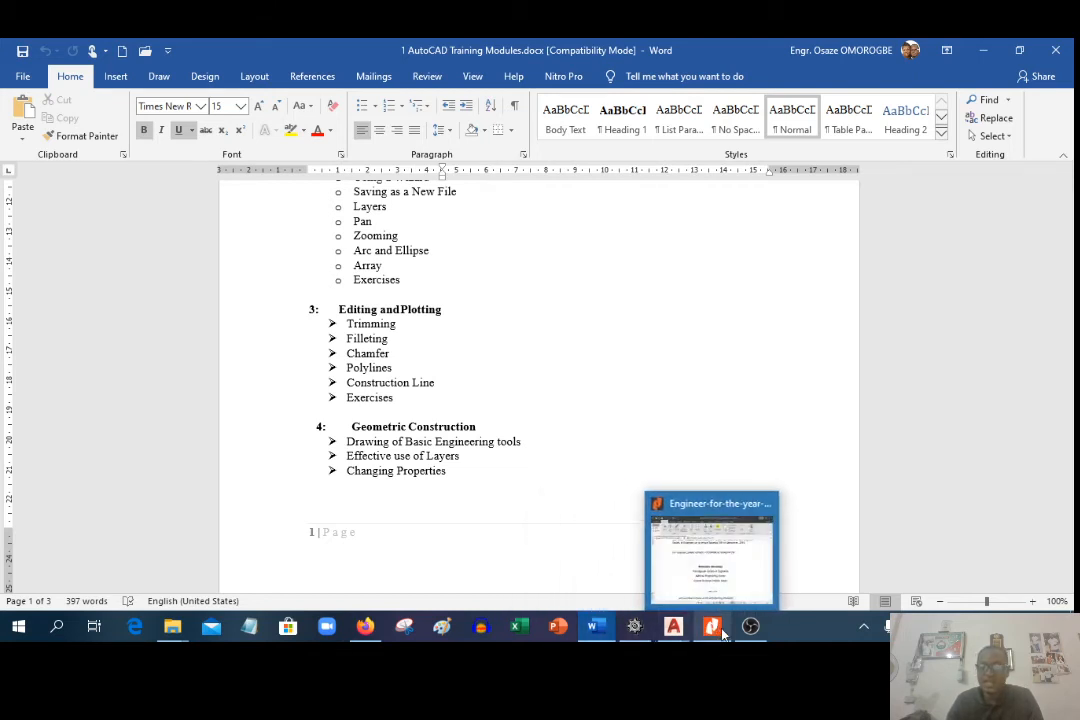
{"action": "mouse_move", "coordinate": [673, 628]}
{"action": "left_click", "coordinate": [707, 590]}
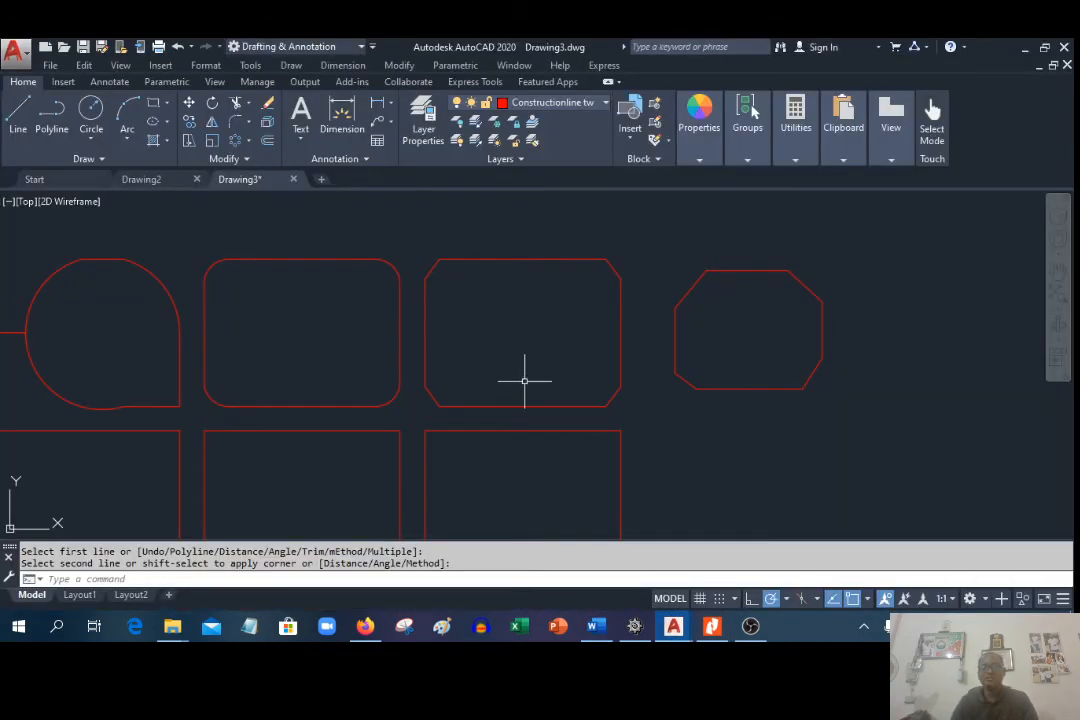
Step: Review the whole drawing and pan to an empty area beyond the row of circles
{"action": "scroll", "coordinate": [525, 375], "scroll_direction": "down", "scroll_amount": 4}
{"action": "scroll", "coordinate": [523, 366], "scroll_direction": "down", "scroll_amount": 2}
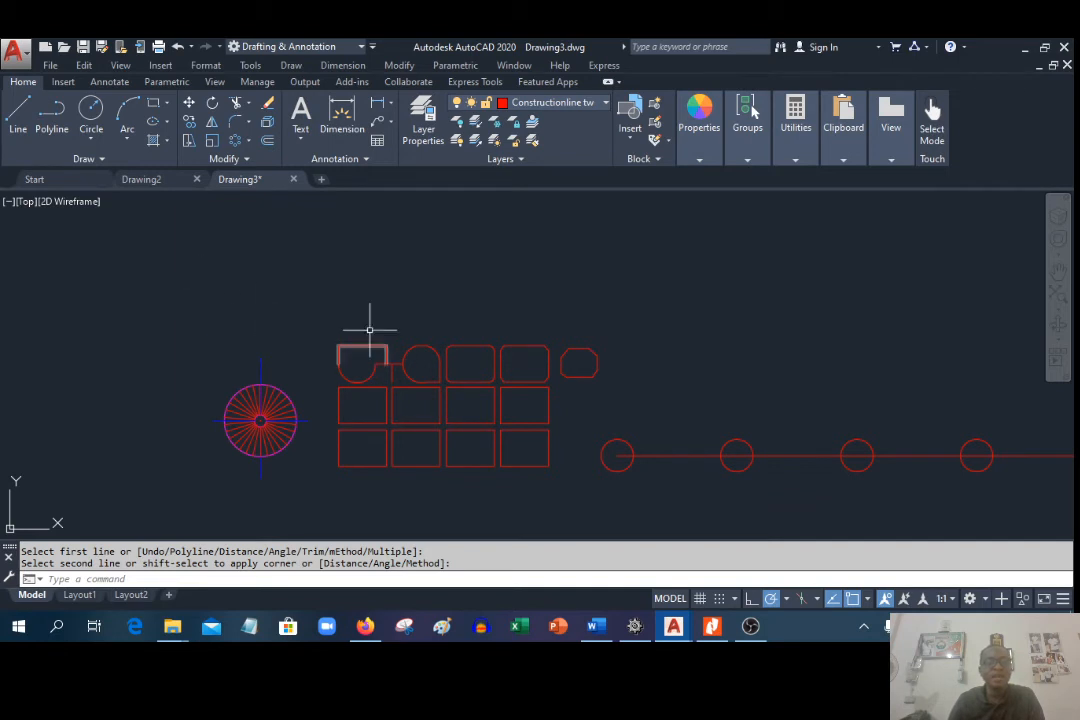
{"action": "scroll", "coordinate": [188, 378], "scroll_direction": "down", "scroll_amount": 2}
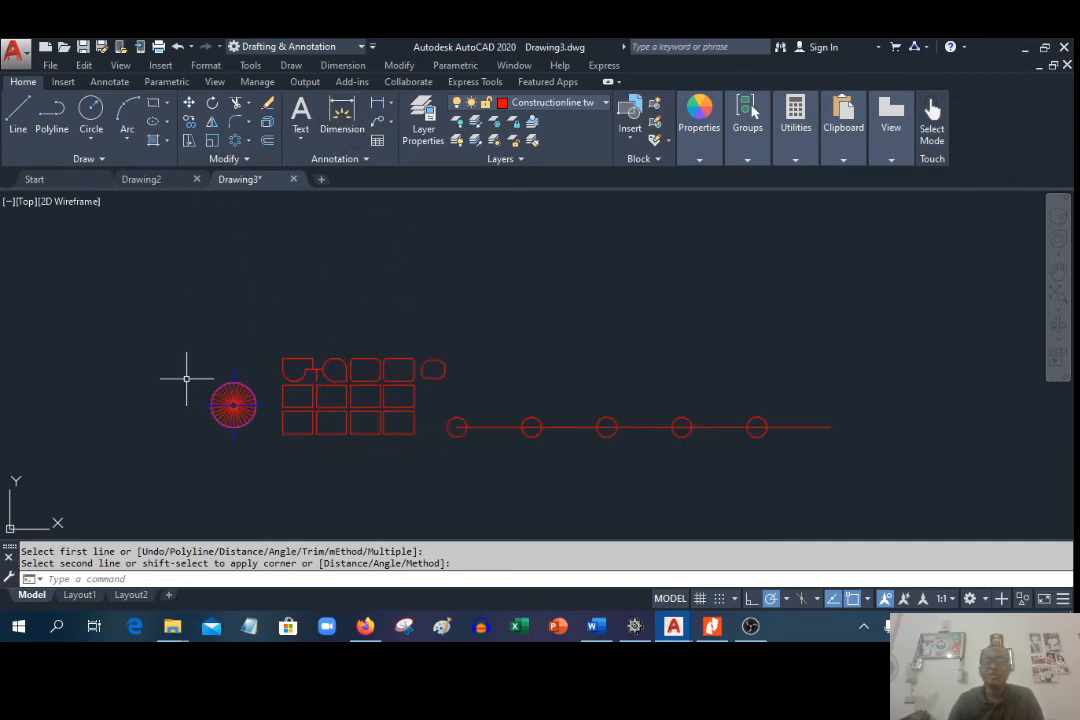
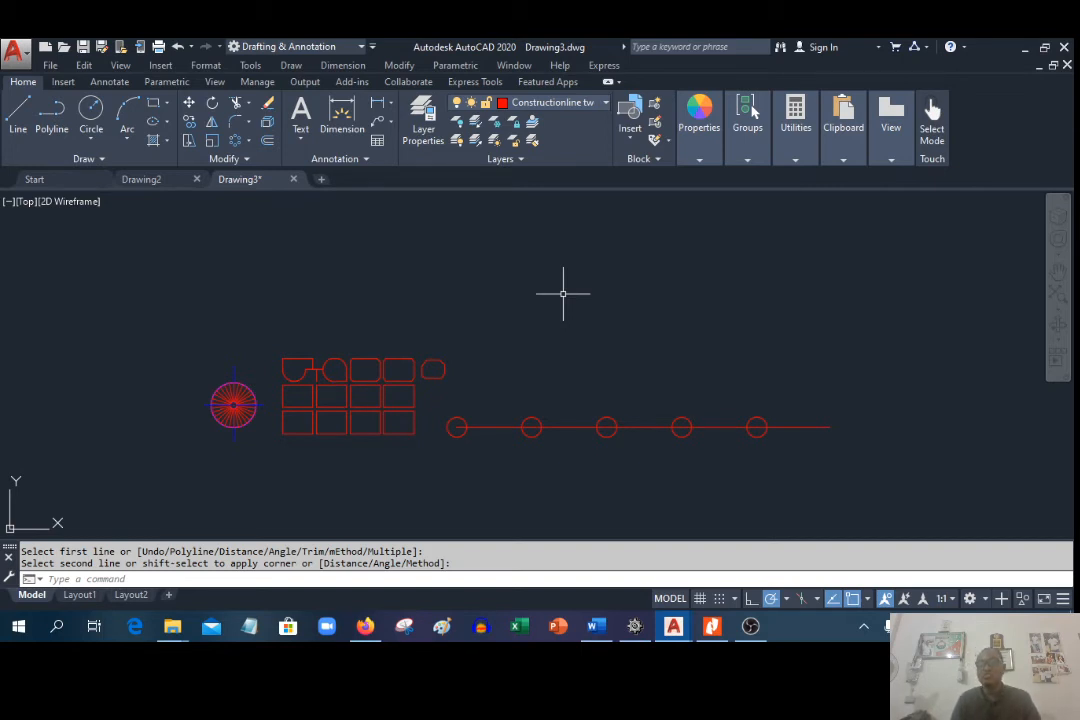
{"action": "right_click", "coordinate": [564, 296]}
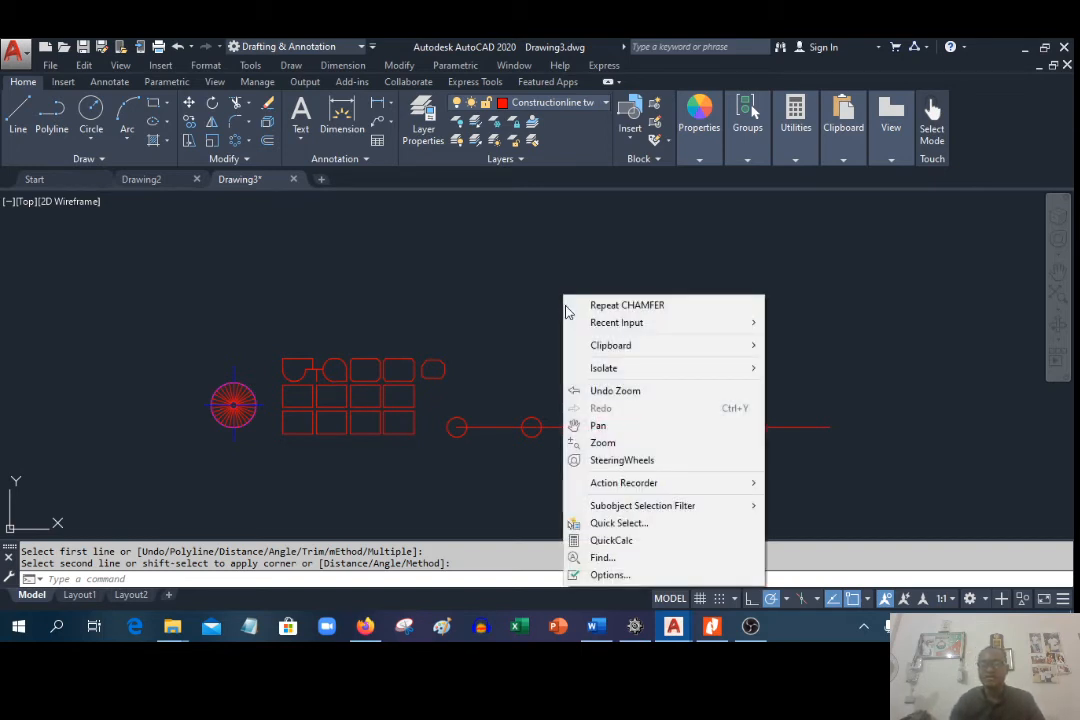
{"action": "left_click", "coordinate": [628, 429]}
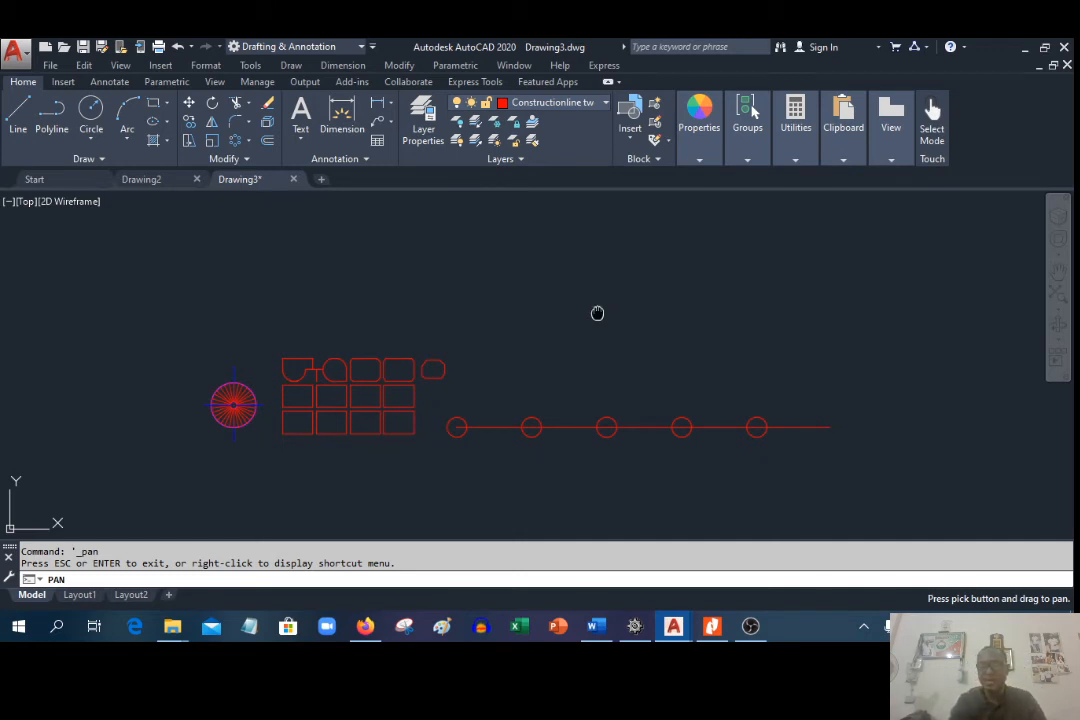
{"action": "mouse_move", "coordinate": [597, 313]}
{"action": "left_mouse_down"}
{"action": "mouse_move", "coordinate": [12, 321]}
{"action": "mouse_move", "coordinate": [22, 333]}
{"action": "mouse_move", "coordinate": [2, 335]}
{"action": "left_mouse_up"}
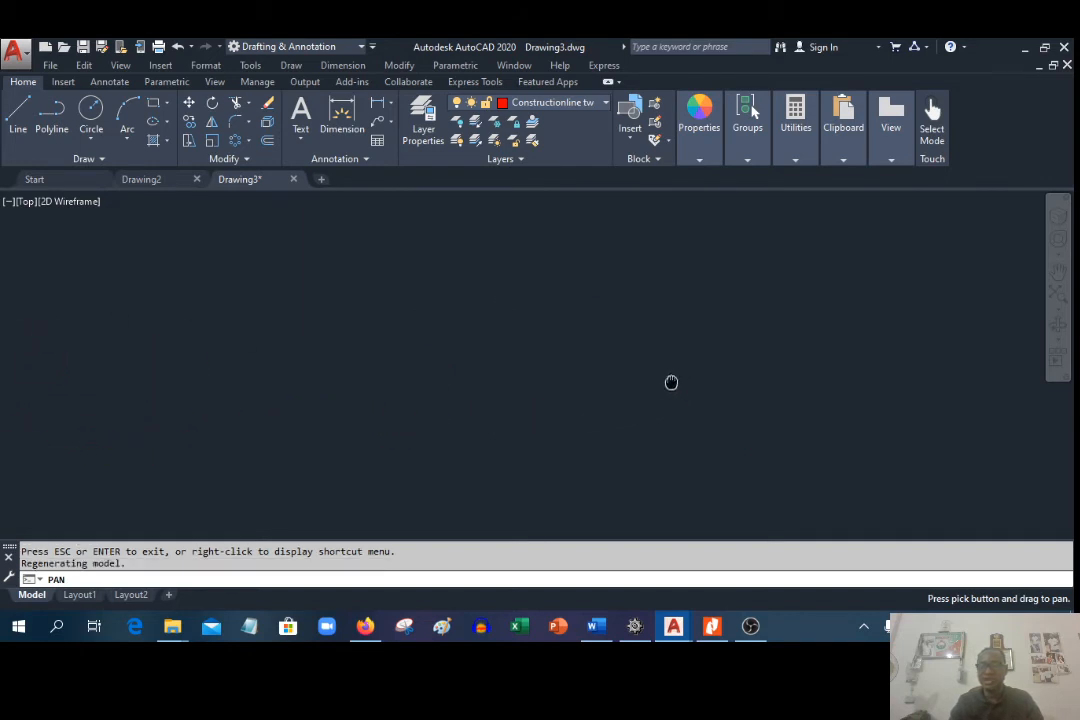
{"action": "left_click_drag", "start_coordinate": [474, 334], "coordinate": [1007, 388]}
{"action": "left_click_drag", "start_coordinate": [372, 350], "coordinate": [764, 340]}
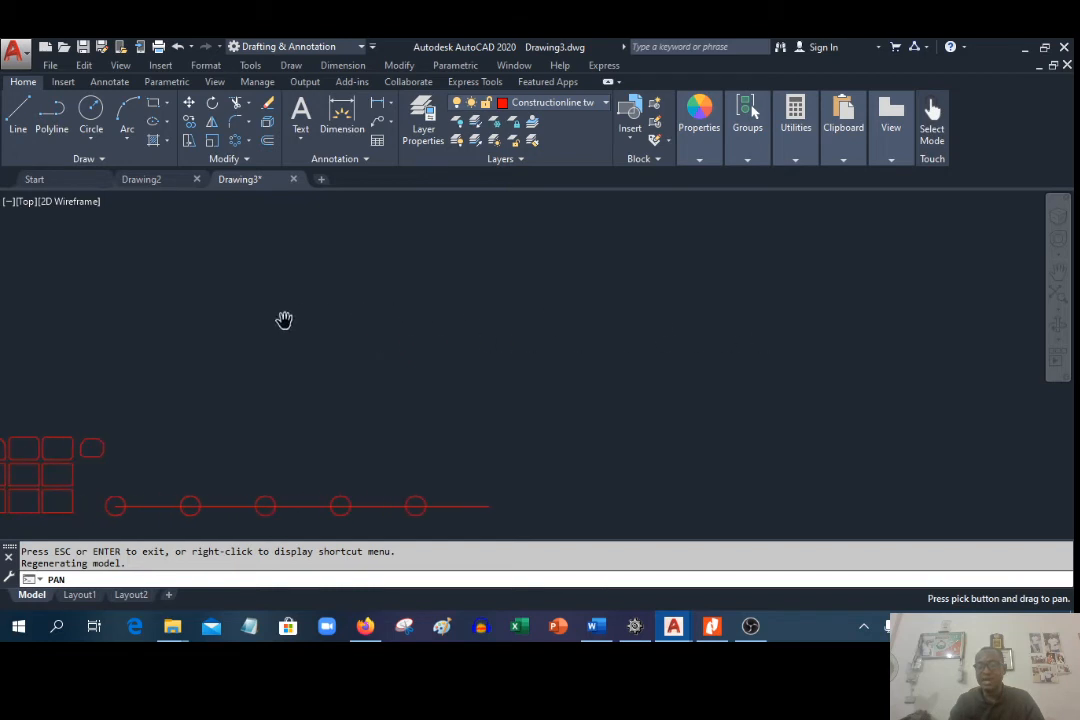
{"action": "left_click_drag", "start_coordinate": [284, 321], "coordinate": [740, 335]}
{"action": "left_click_drag", "start_coordinate": [730, 403], "coordinate": [706, 305]}
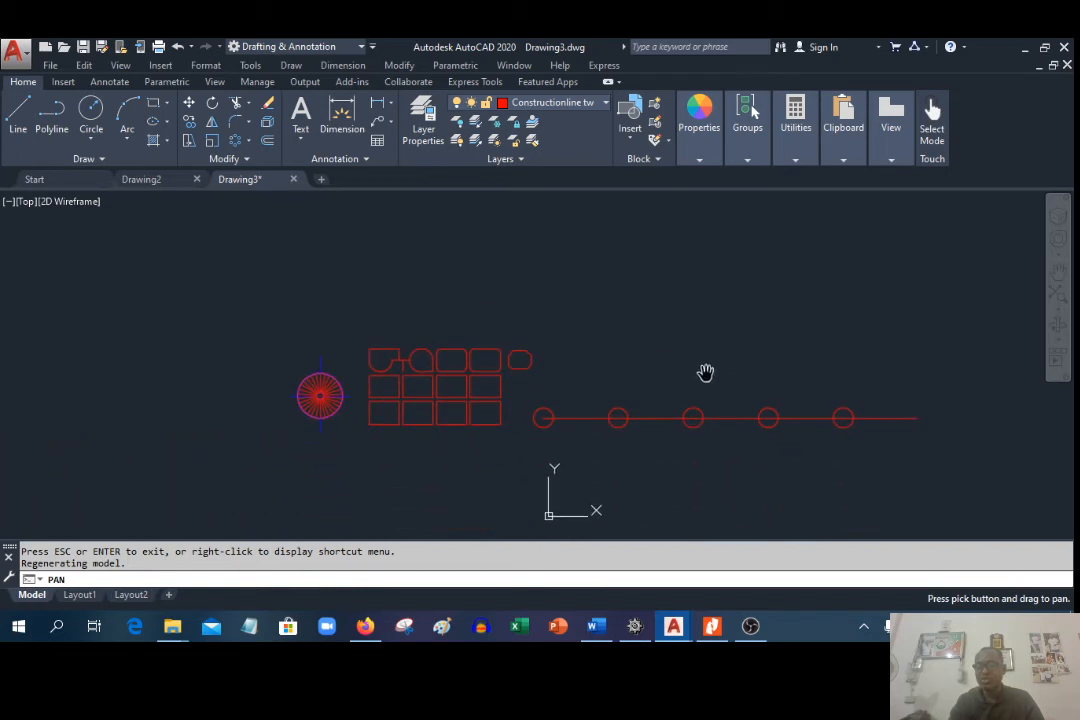
{"action": "left_click_drag", "start_coordinate": [706, 374], "coordinate": [698, 323]}
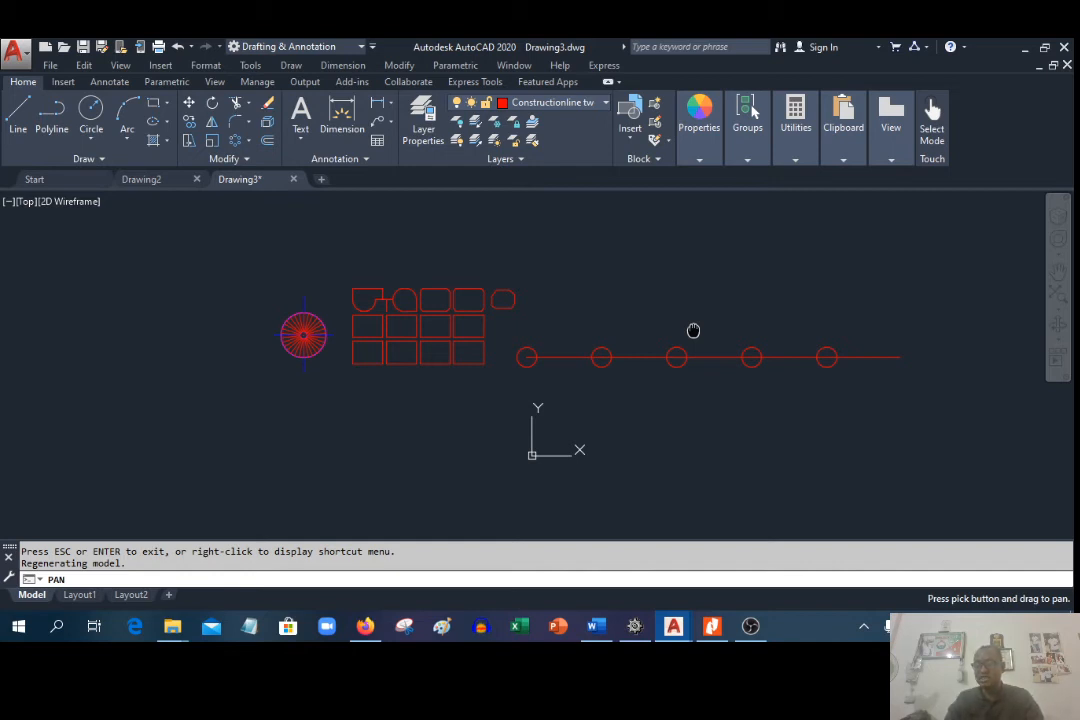
{"action": "mouse_move", "coordinate": [693, 330]}
{"action": "left_mouse_down"}
{"action": "mouse_move", "coordinate": [22, 352]}
{"action": "mouse_move", "coordinate": [2, 369]}
{"action": "left_mouse_up"}
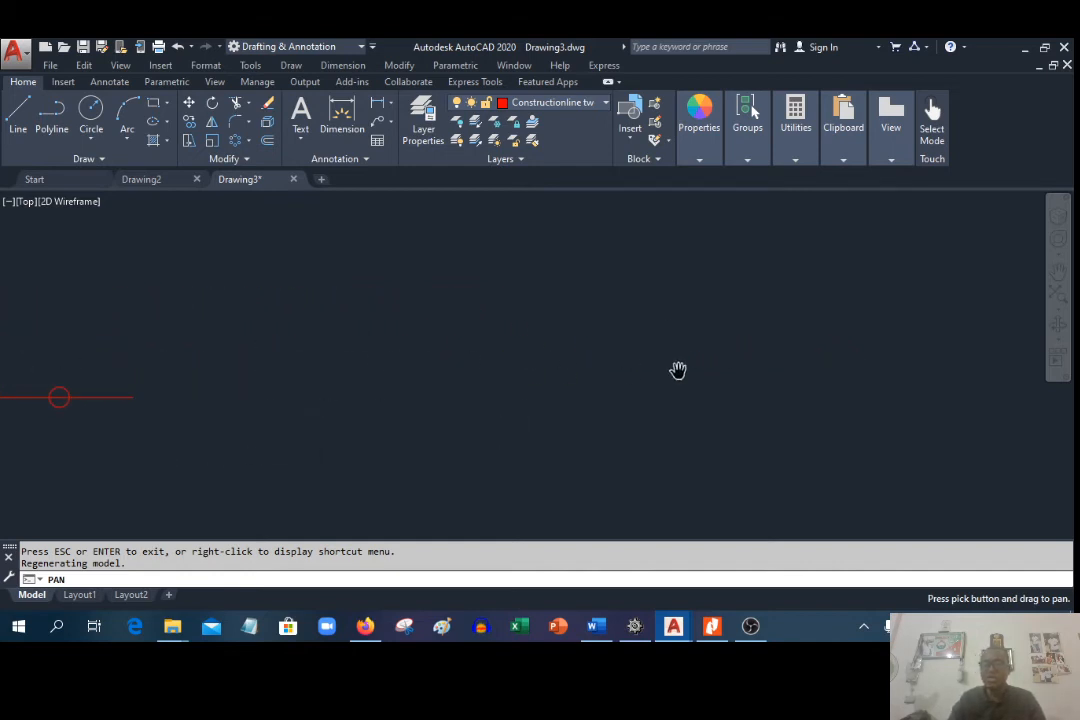
{"action": "left_click_drag", "start_coordinate": [680, 369], "coordinate": [390, 372]}
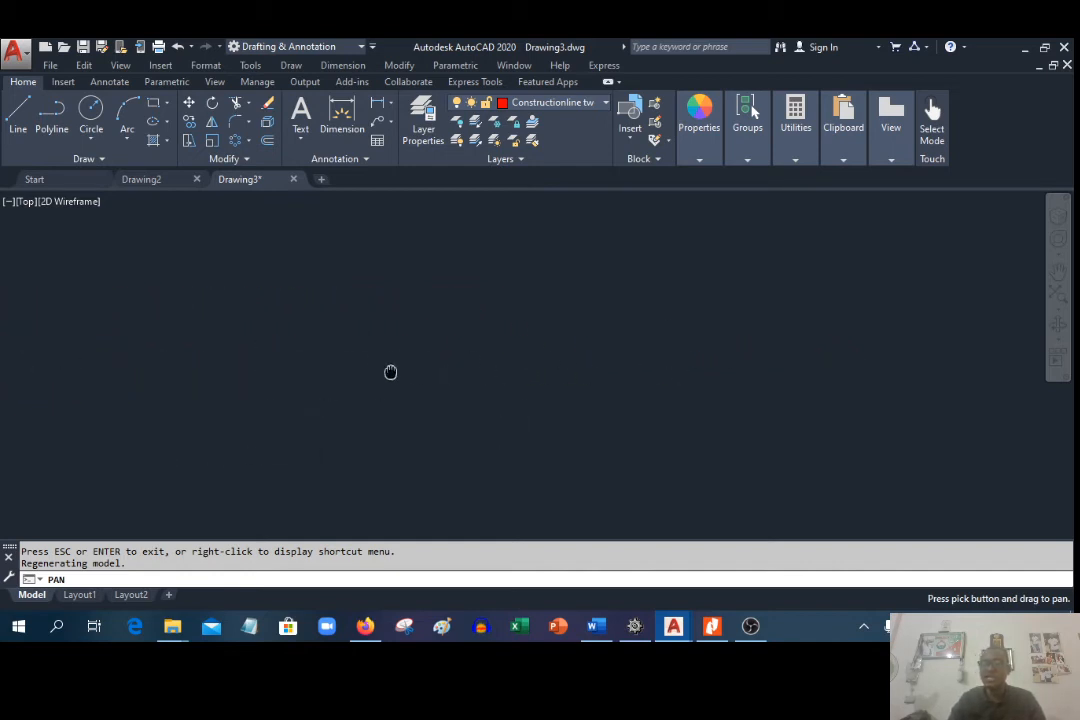
{"action": "right_click", "coordinate": [532, 328]}
{"action": "left_click", "coordinate": [548, 341]}
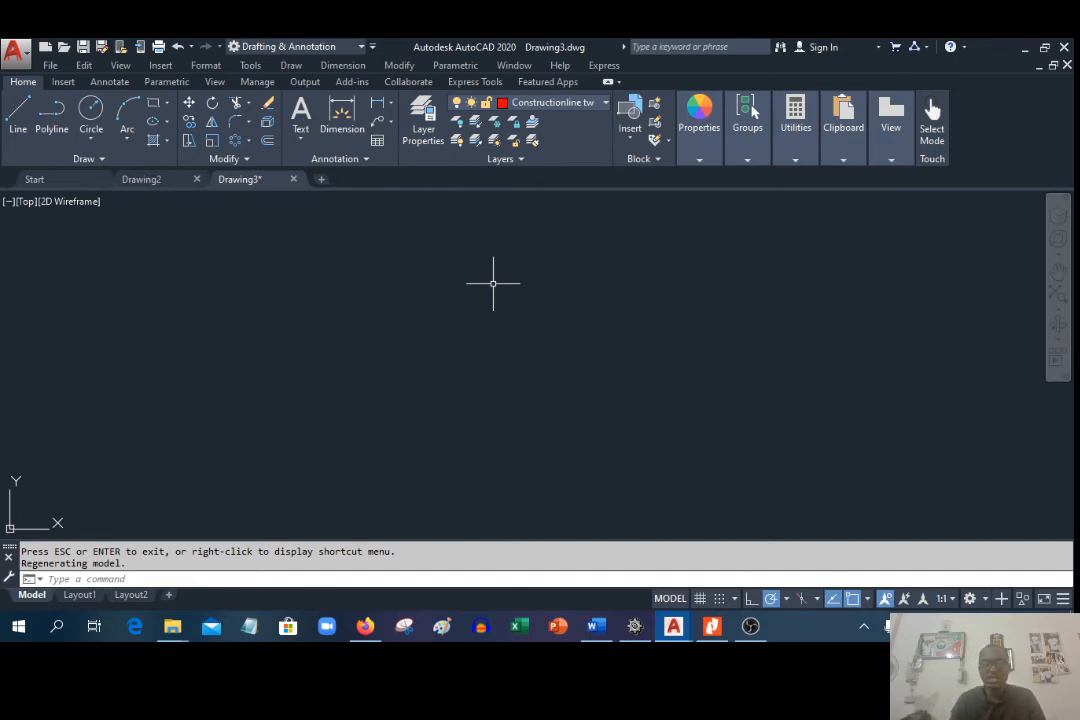
Step: Draw a closed irregular pentagon from five separate lines in the empty area, with the closing side about 111 units long
{"action": "left_click", "coordinate": [293, 66]}
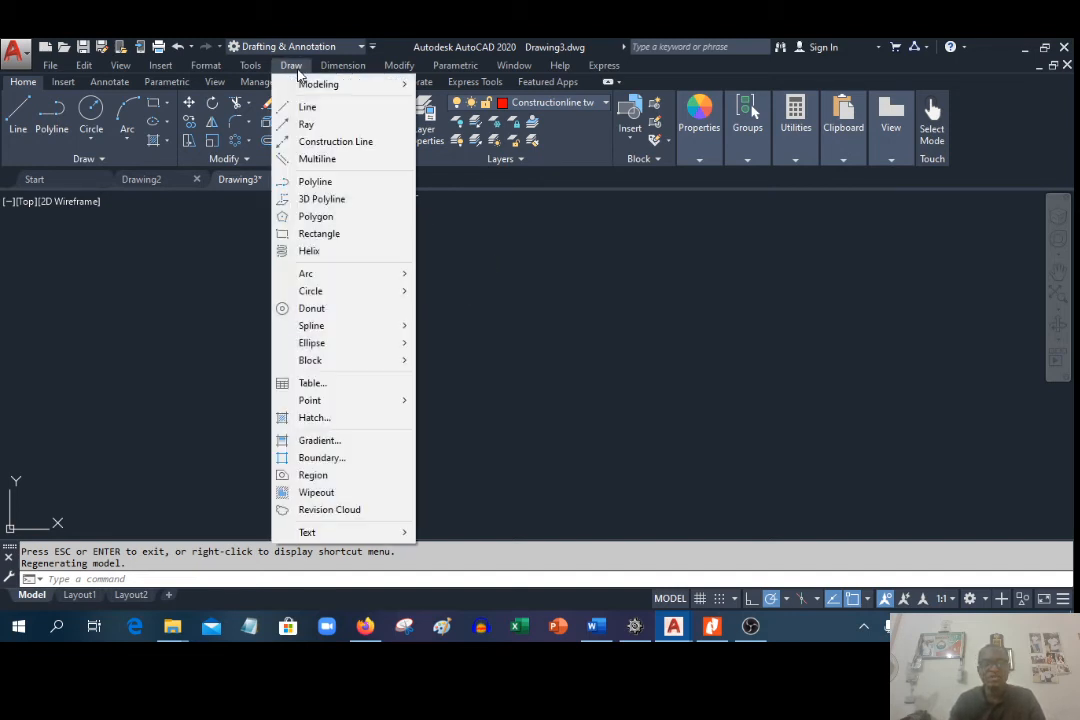
{"action": "left_click", "coordinate": [300, 106]}
{"action": "left_click", "coordinate": [351, 324]}
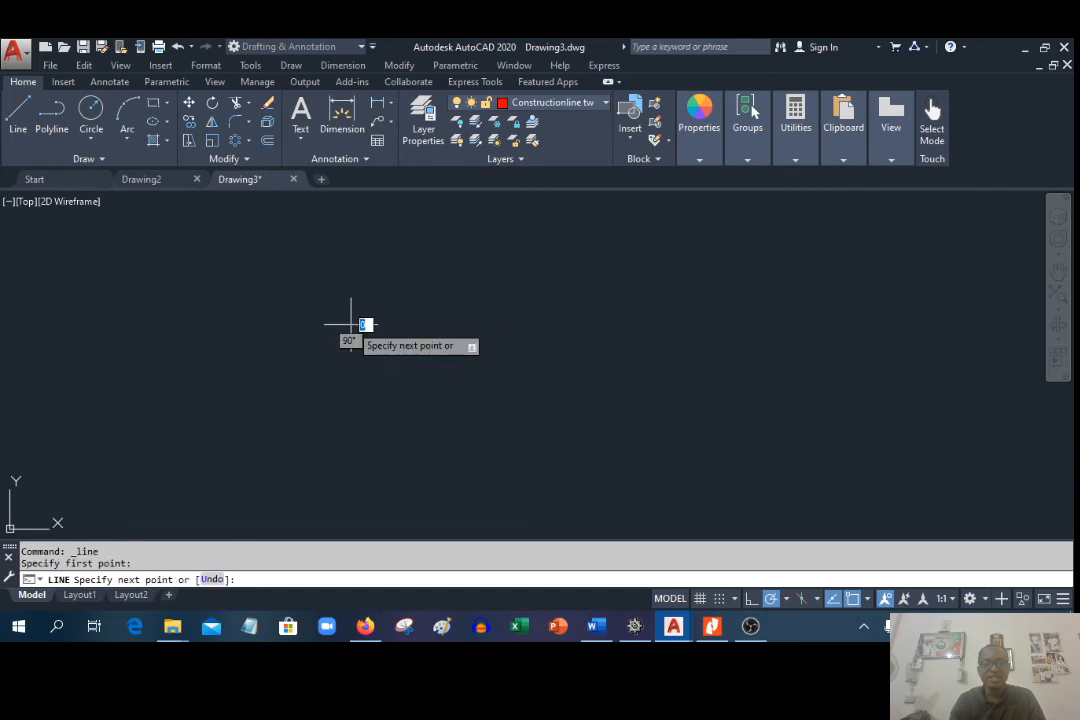
{"action": "left_click", "coordinate": [498, 319]}
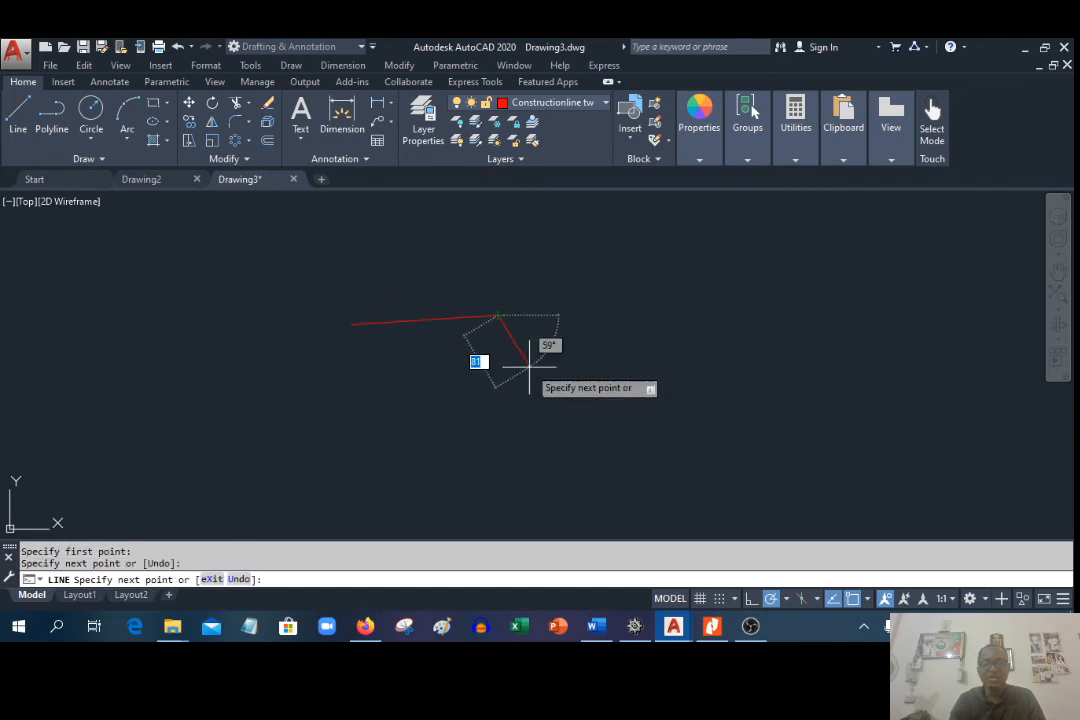
{"action": "left_click", "coordinate": [565, 377]}
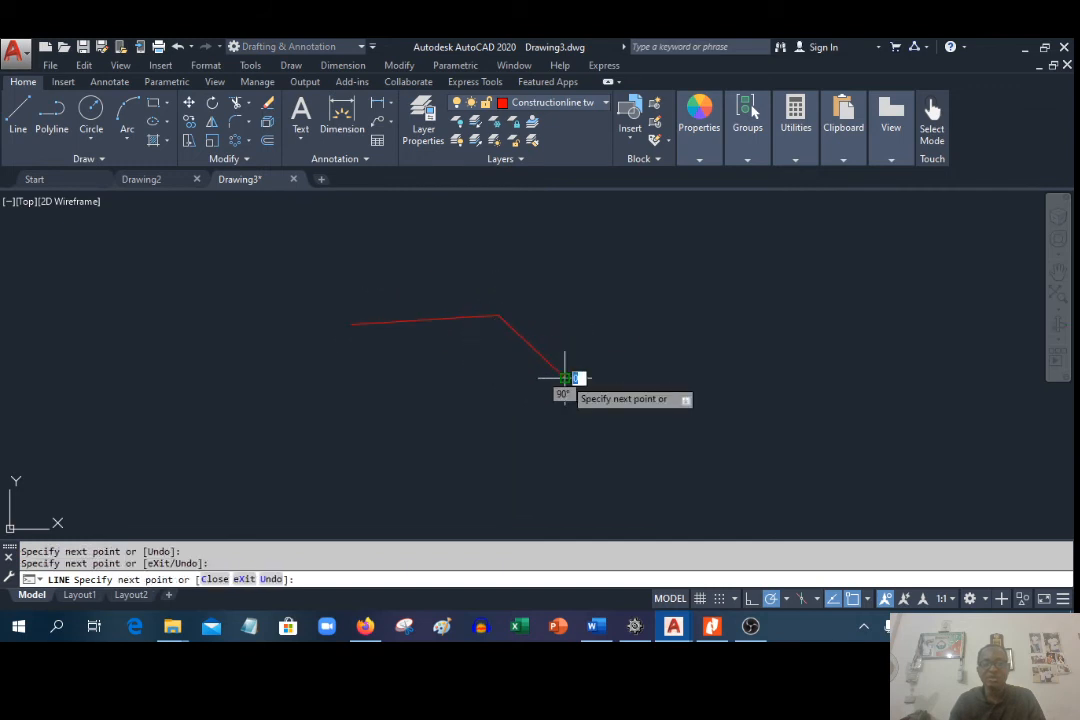
{"action": "left_click", "coordinate": [480, 424]}
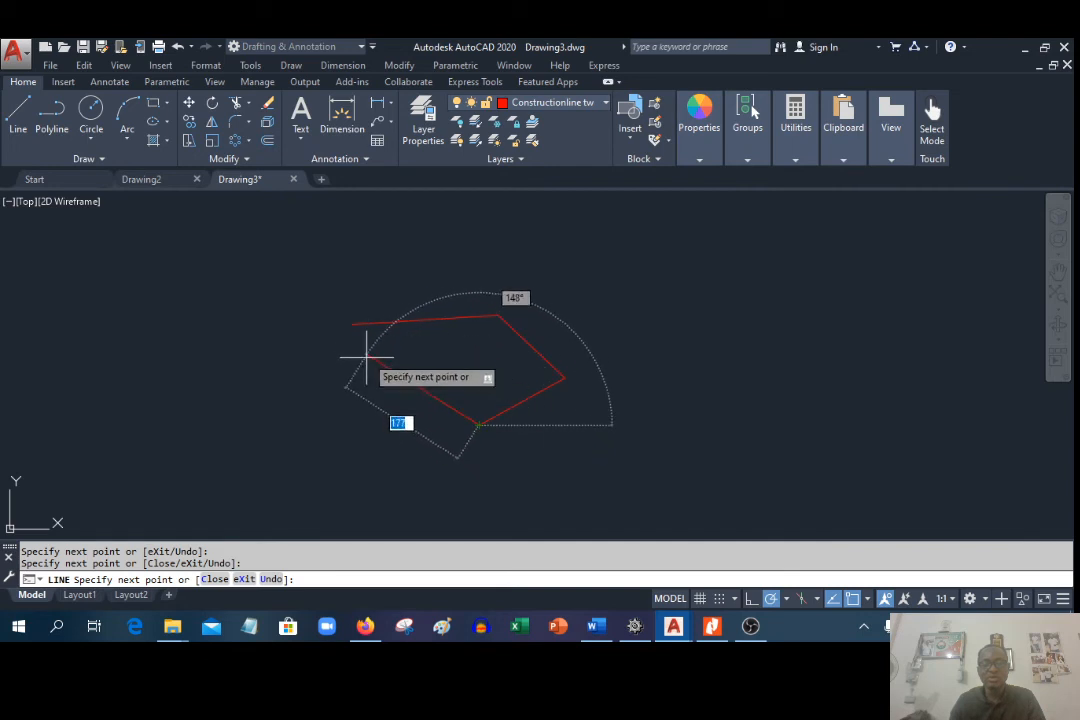
{"action": "left_click", "coordinate": [325, 404]}
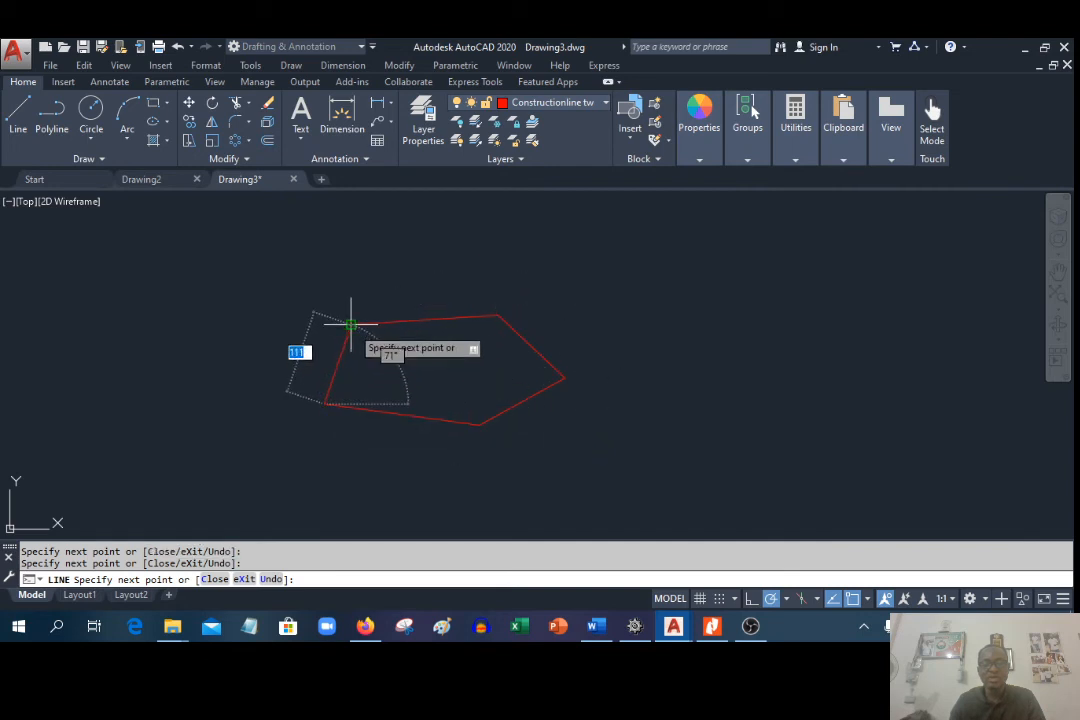
{"action": "left_click", "coordinate": [351, 325]}
{"action": "right_click", "coordinate": [355, 330]}
{"action": "left_click", "coordinate": [388, 340]}
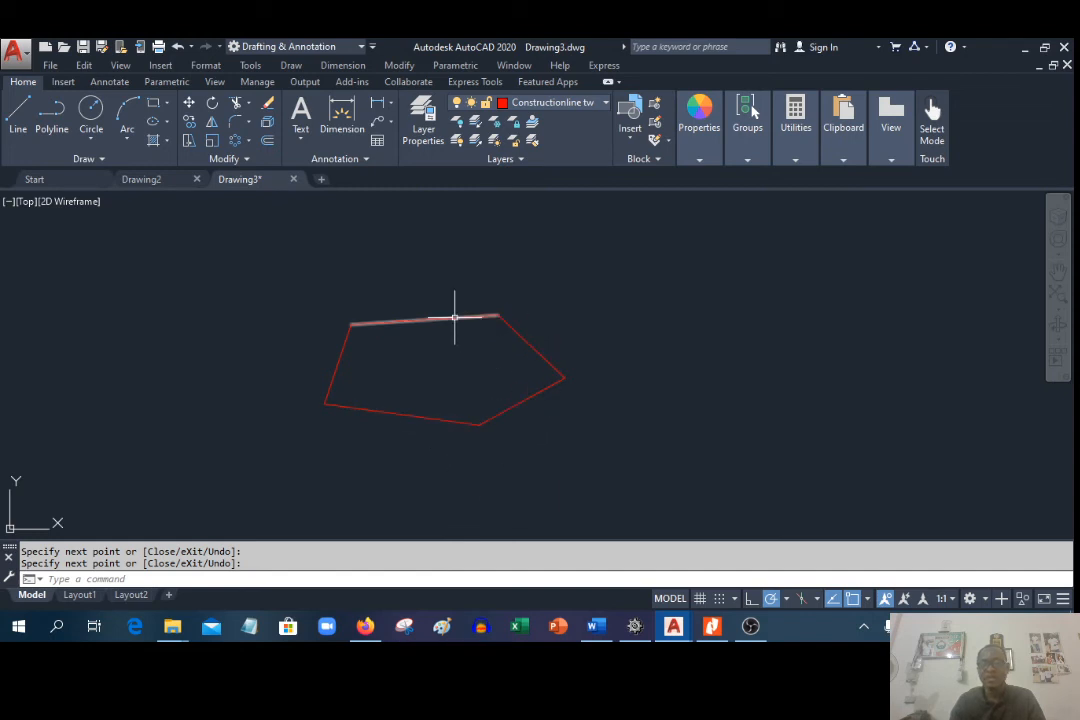
Step: Draw a closed irregular six-sided polyline to the right of the pentagon, with a horizontal top side
{"action": "left_click", "coordinate": [289, 65]}
{"action": "left_click", "coordinate": [300, 181]}
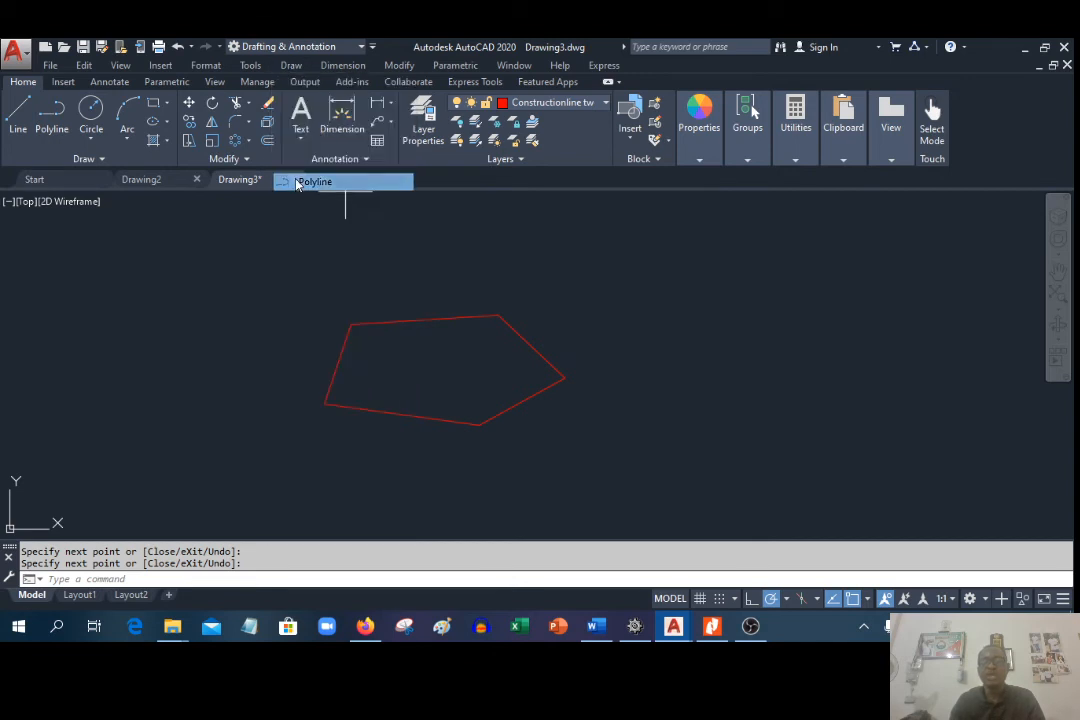
{"action": "scroll", "coordinate": [83, 335], "scroll_direction": "down", "scroll_amount": 2}
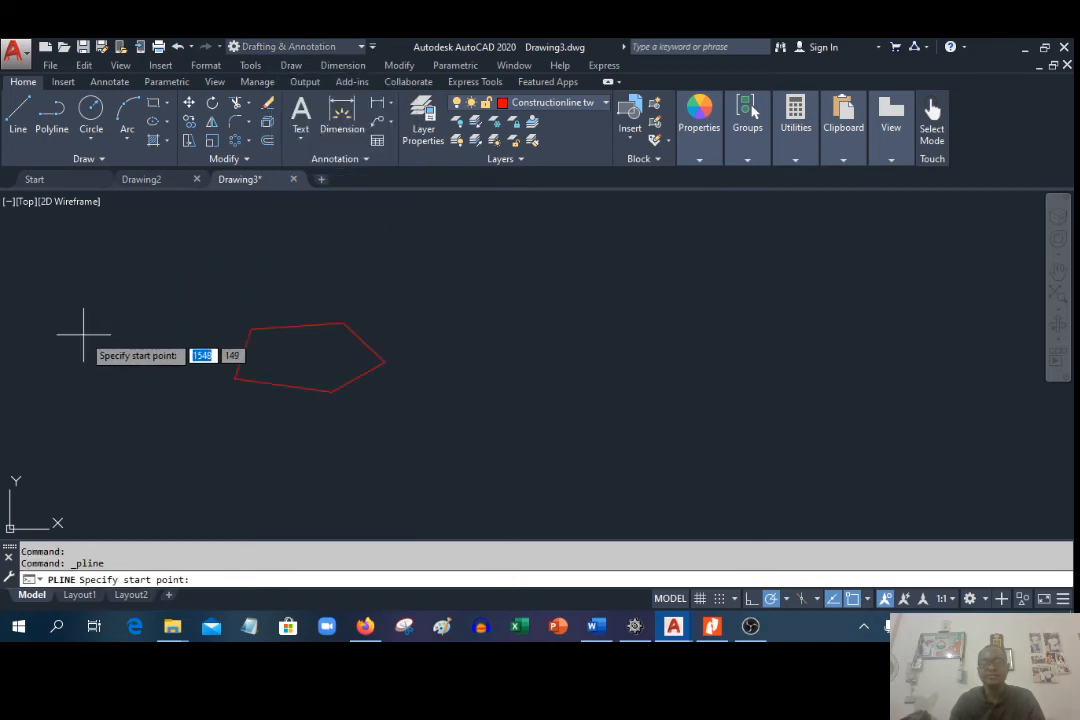
{"action": "left_click", "coordinate": [438, 369]}
{"action": "left_click", "coordinate": [477, 311]}
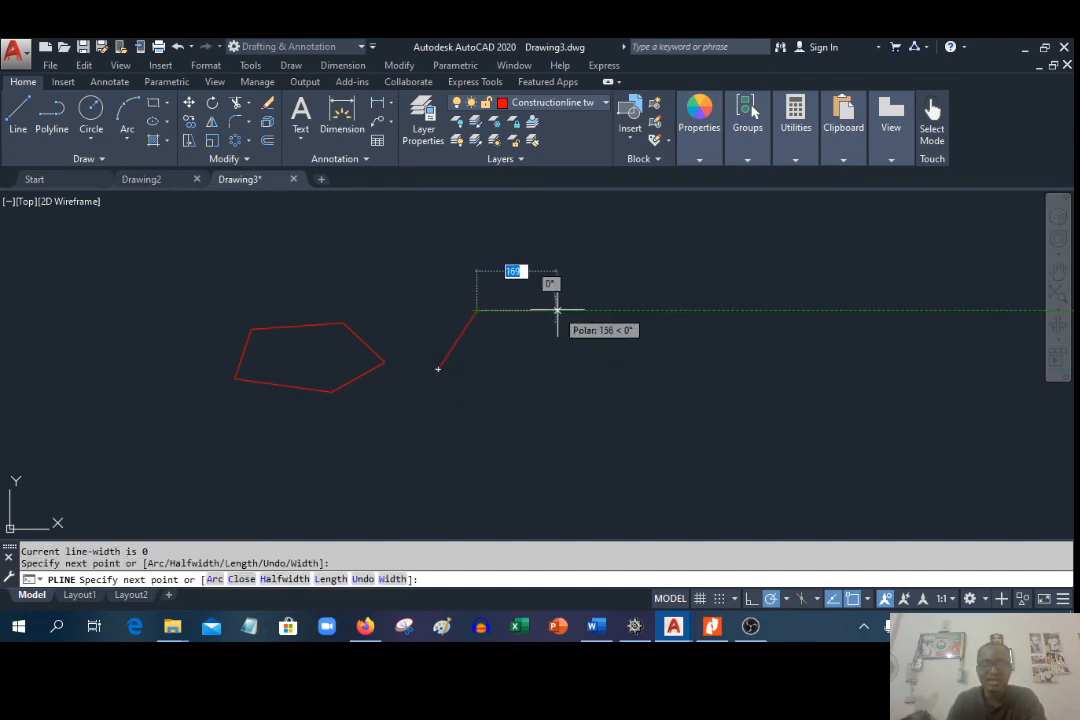
{"action": "left_click", "coordinate": [566, 311]}
{"action": "left_click", "coordinate": [600, 380]}
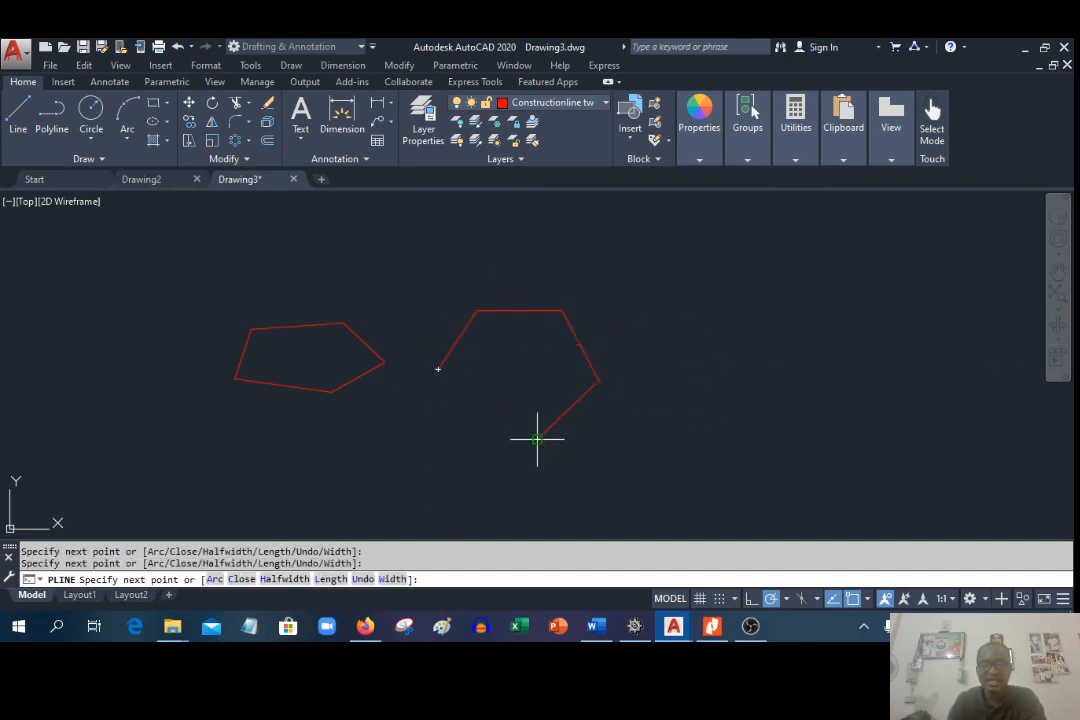
{"action": "right_click", "coordinate": [438, 369]}
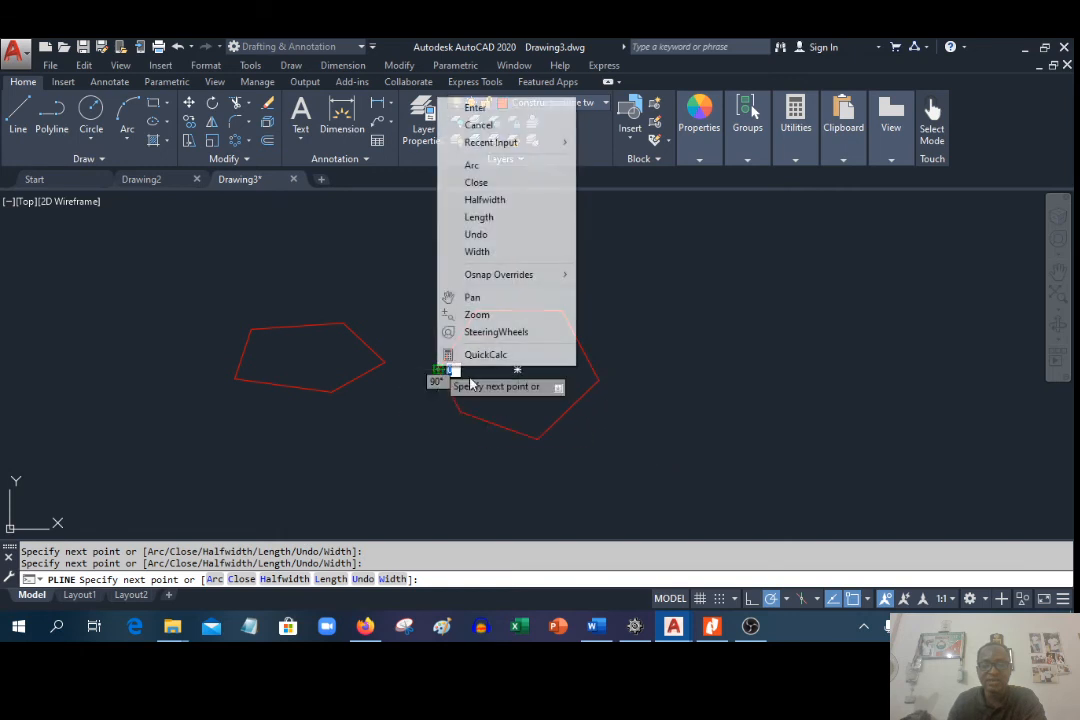
{"action": "left_click", "coordinate": [500, 124]}
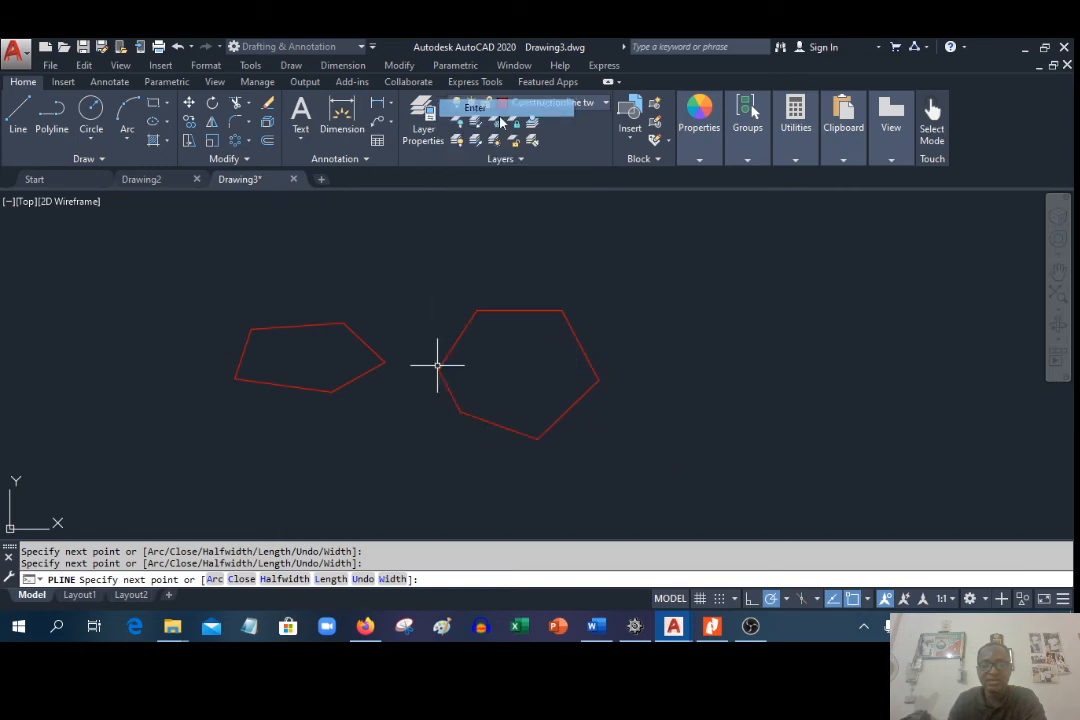
Step: Select the six-sided polyline and the pentagon's lower-right line to compare how polylines and separate lines are selected
{"action": "left_click", "coordinate": [492, 421]}
{"action": "left_click", "coordinate": [425, 468]}
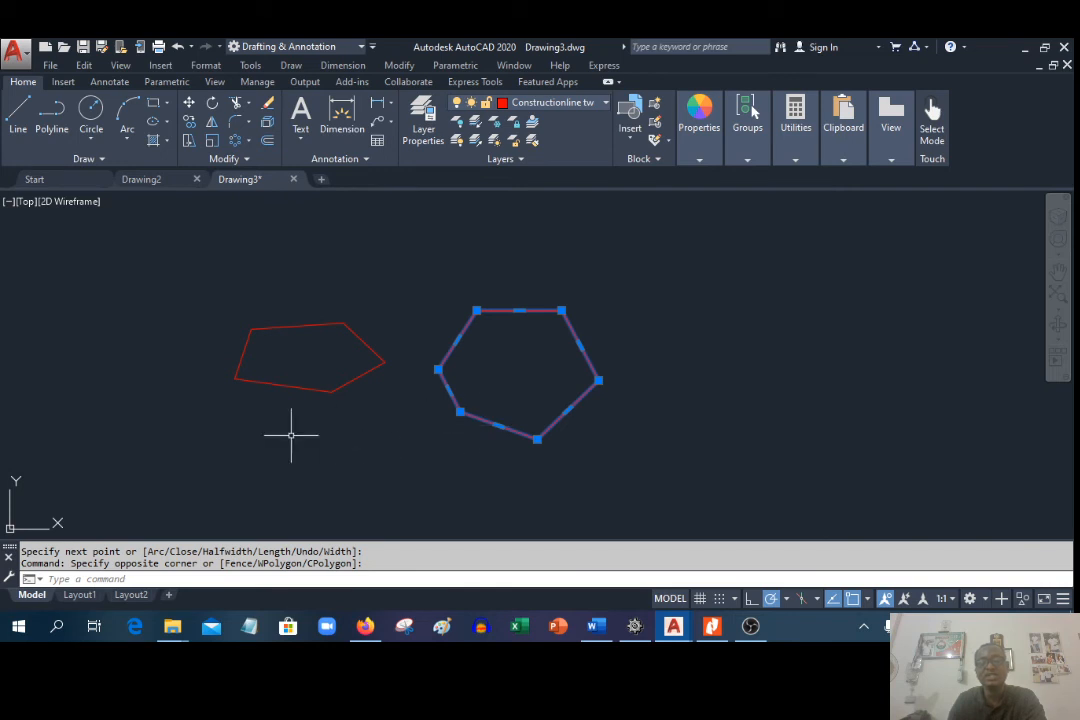
{"action": "left_click", "coordinate": [345, 379]}
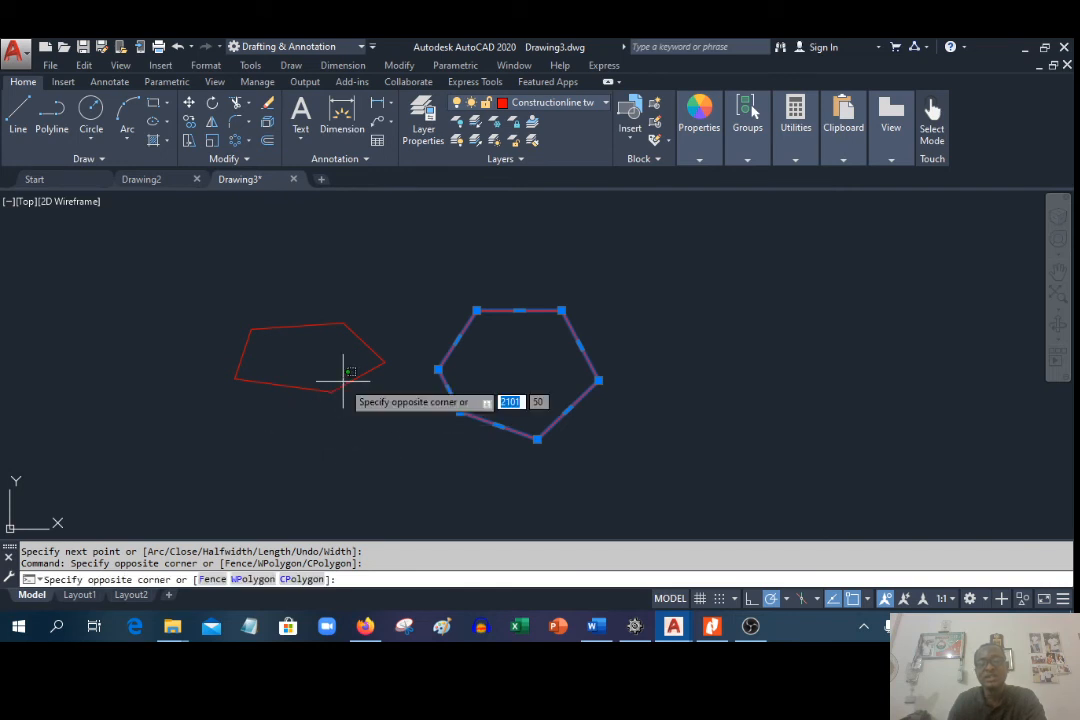
{"action": "left_click", "coordinate": [398, 438]}
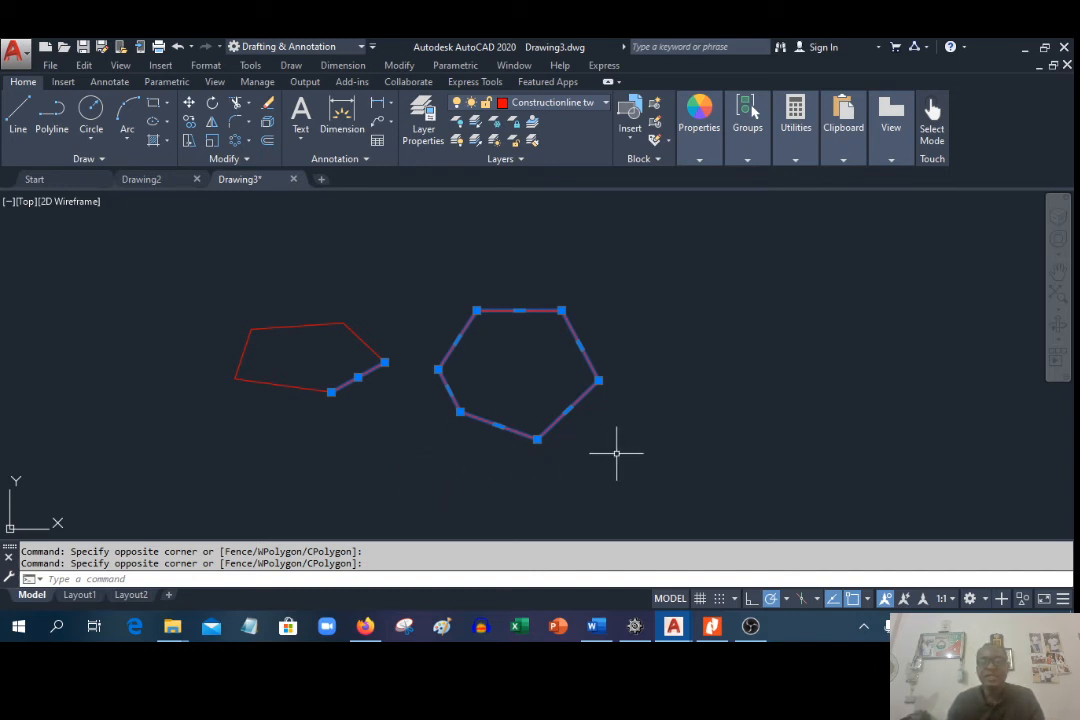
Step: Erase the pentagon and the six-sided polyline together
{"action": "left_click", "coordinate": [692, 463]}
{"action": "left_click", "coordinate": [175, 210]}
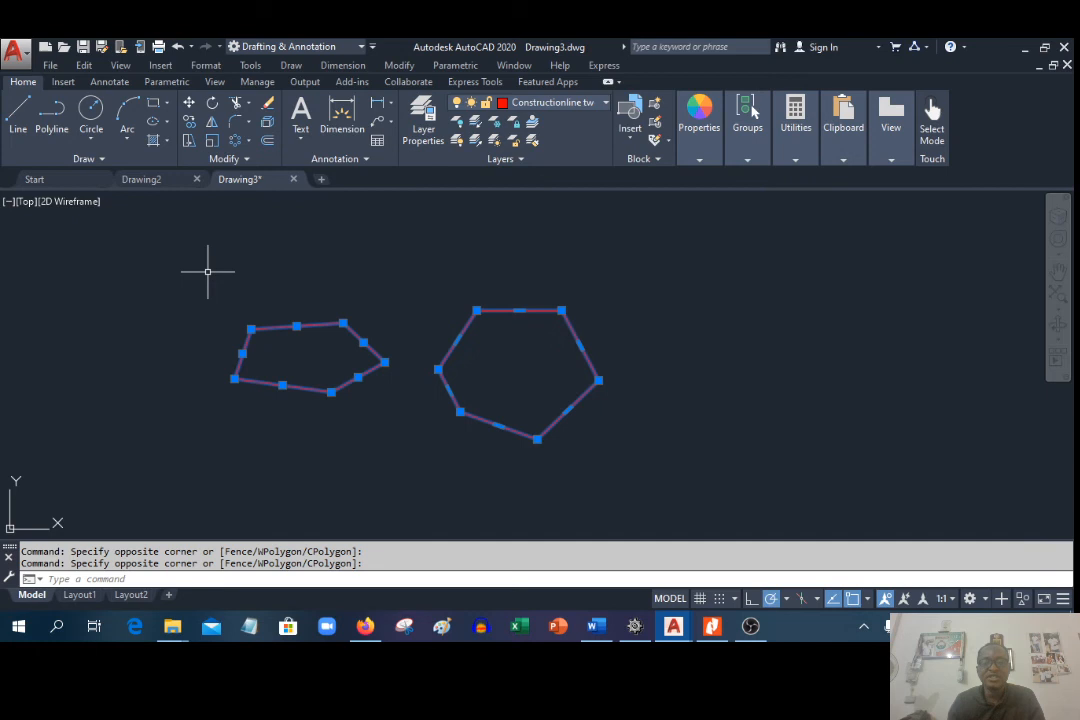
{"action": "right_click", "coordinate": [269, 289]}
{"action": "left_click", "coordinate": [299, 346]}
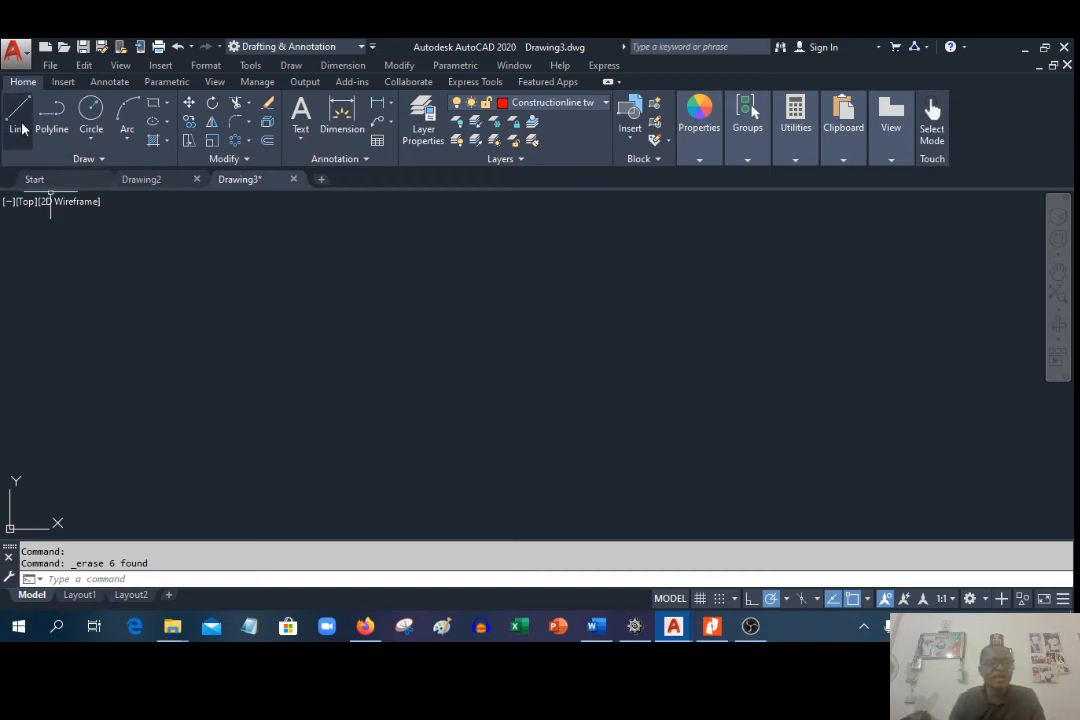
Step: Begin a polyline with a thin horizontal segment in the empty area, and set a starting width of 5 and ending width of 0
{"action": "left_click", "coordinate": [51, 113]}
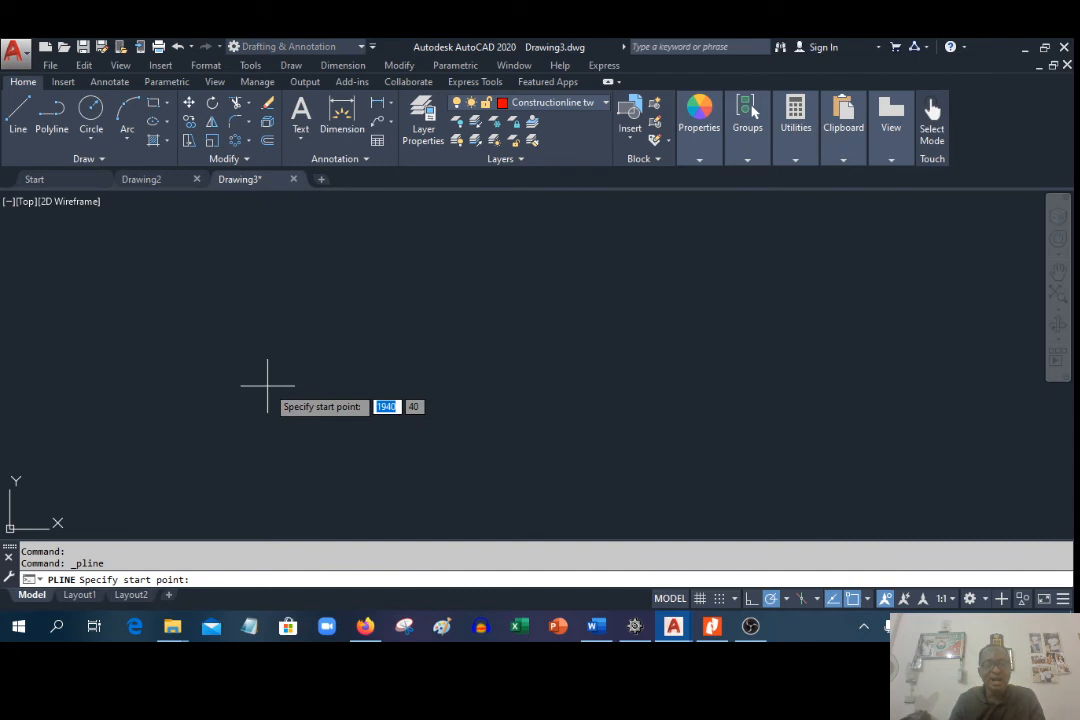
{"action": "left_click", "coordinate": [267, 385]}
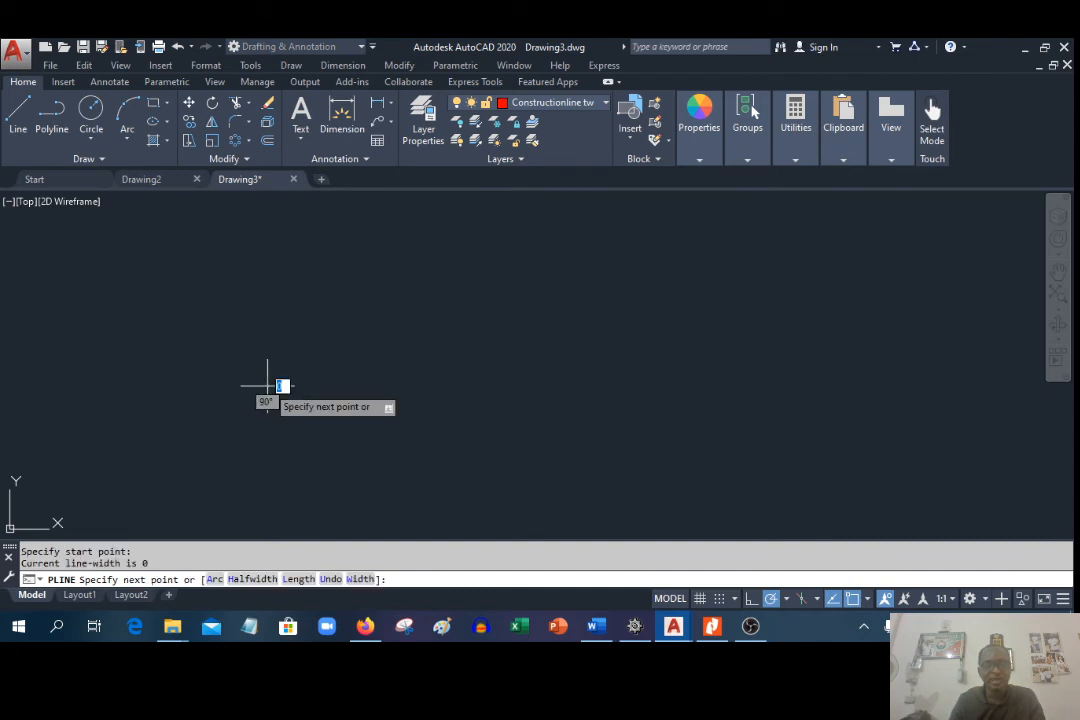
{"action": "left_click", "coordinate": [329, 385]}
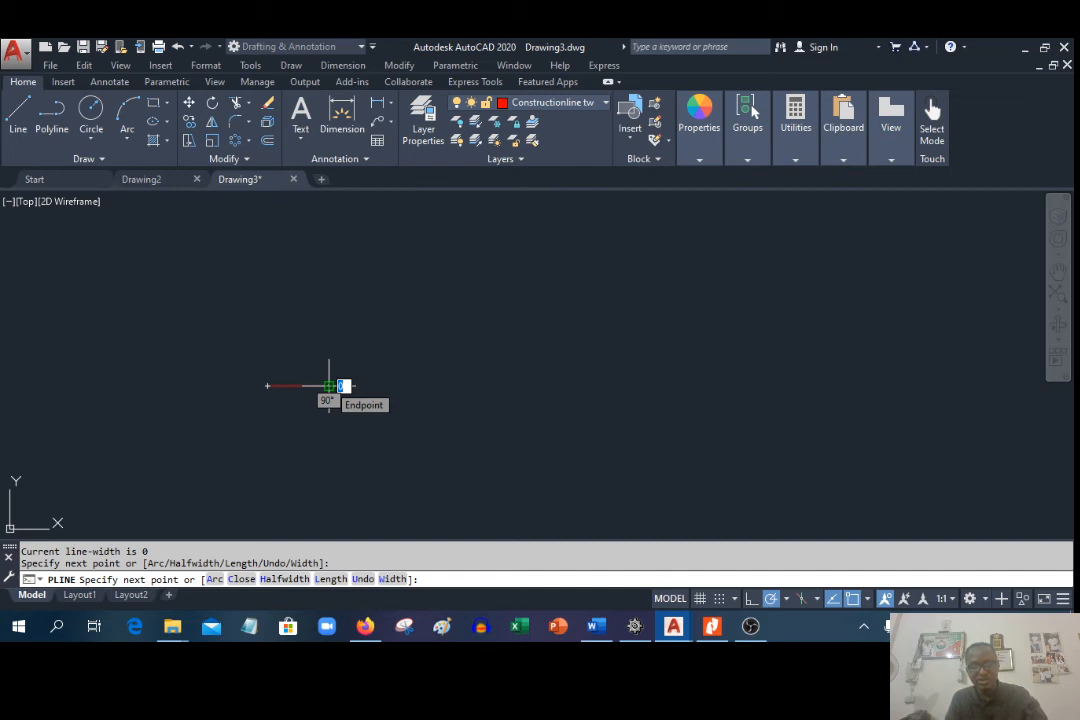
{"action": "type", "text": "w"}
{"action": "key", "text": "Return"}
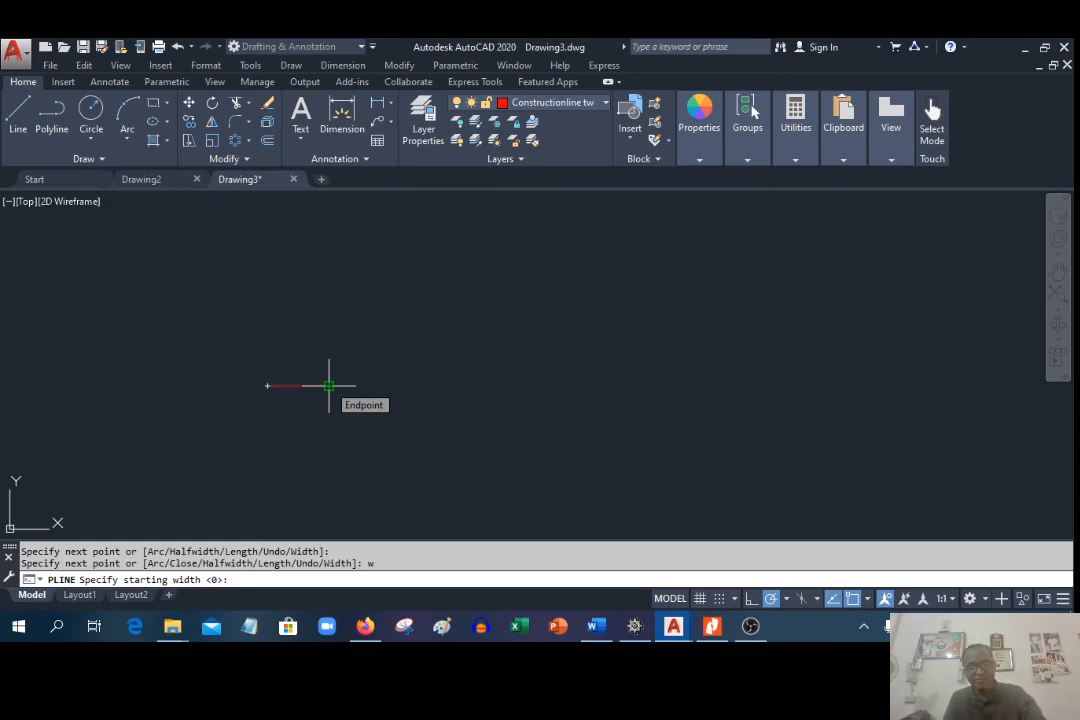
{"action": "type", "text": "5"}
{"action": "key", "text": "Return"}
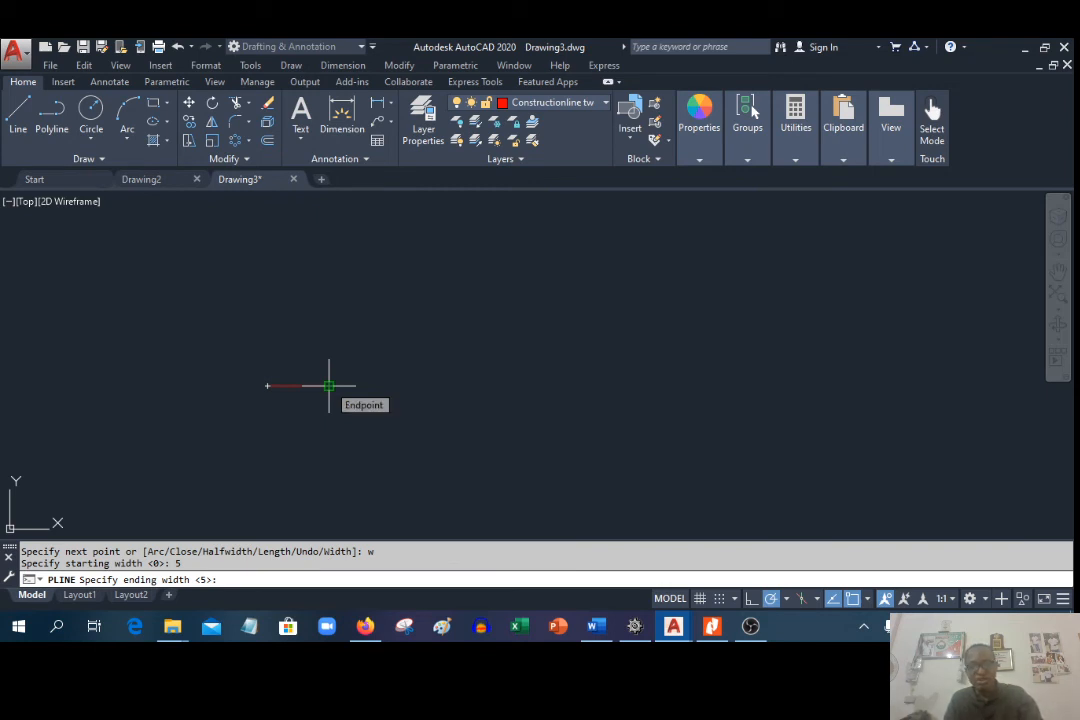
{"action": "type", "text": "0"}
{"action": "key", "text": "Return"}
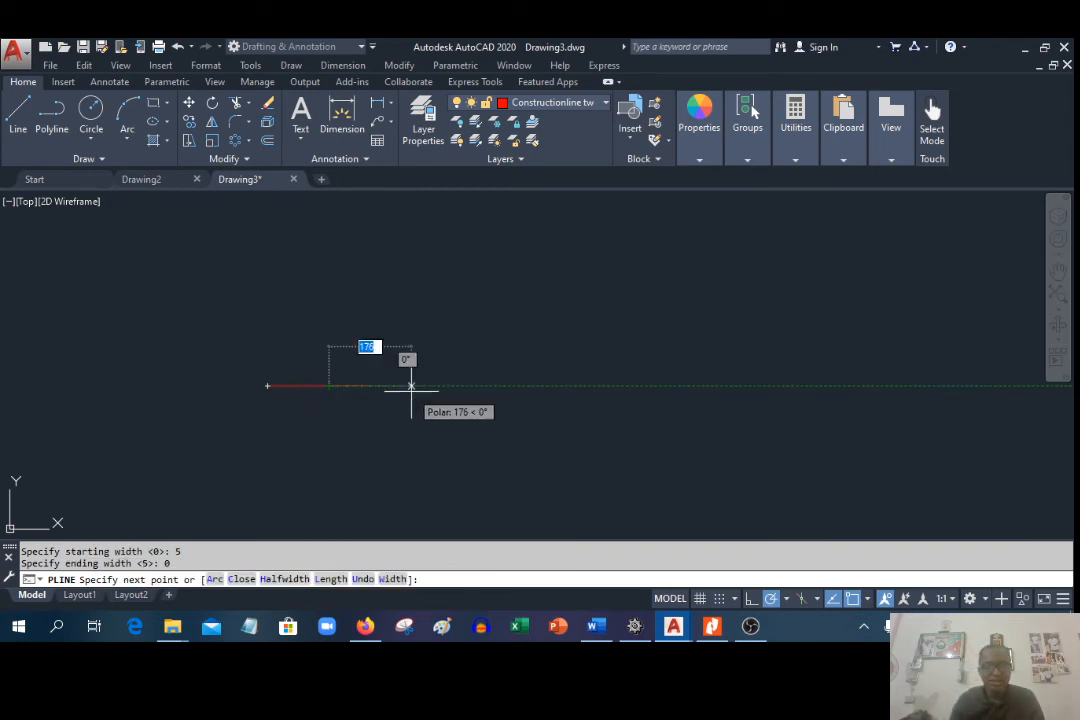
Step: Extend the polyline with a horizontal tapered segment about 134 units long and finish it with the Close option
{"action": "scroll", "coordinate": [389, 386], "scroll_direction": "up", "scroll_amount": 2}
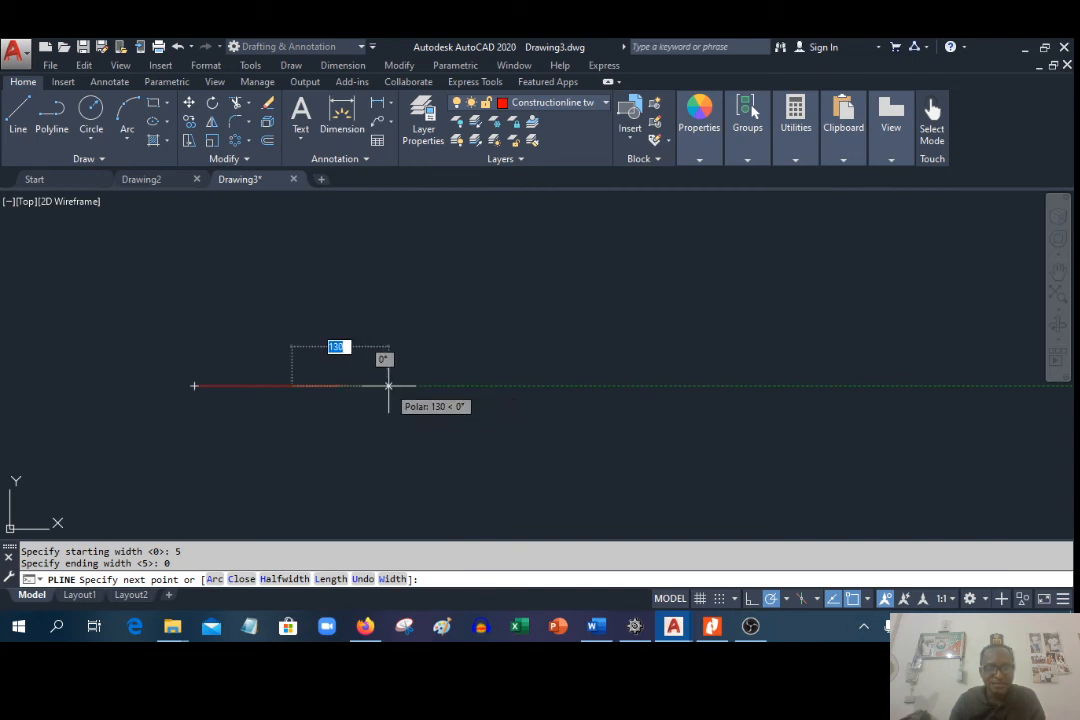
{"action": "scroll", "coordinate": [389, 386], "scroll_direction": "up", "scroll_amount": 3}
{"action": "scroll", "coordinate": [300, 386], "scroll_direction": "up", "scroll_amount": 5}
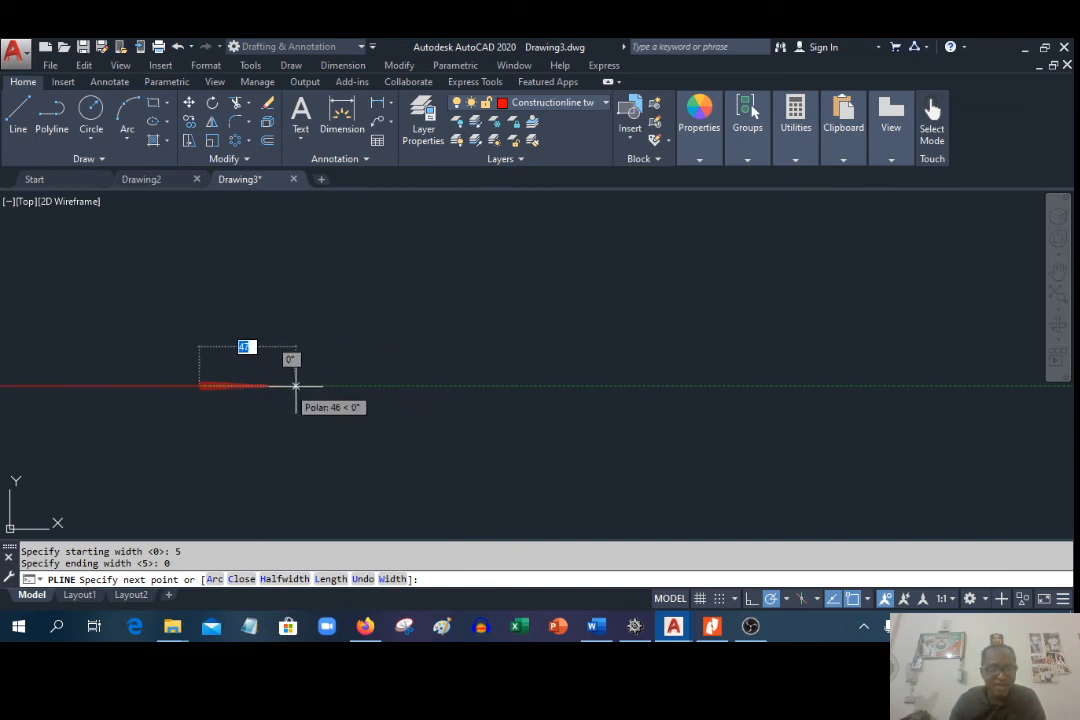
{"action": "scroll", "coordinate": [340, 386], "scroll_direction": "down", "scroll_amount": 3}
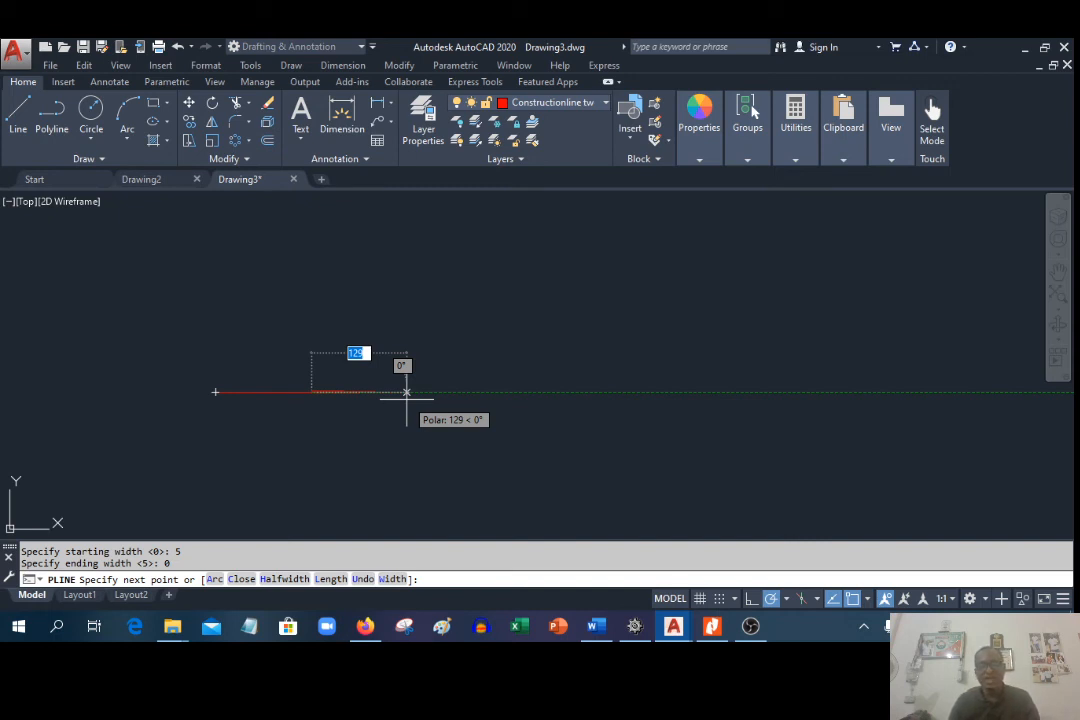
{"action": "scroll", "coordinate": [406, 399], "scroll_direction": "down", "scroll_amount": 2}
{"action": "scroll", "coordinate": [407, 399], "scroll_direction": "up", "scroll_amount": 2}
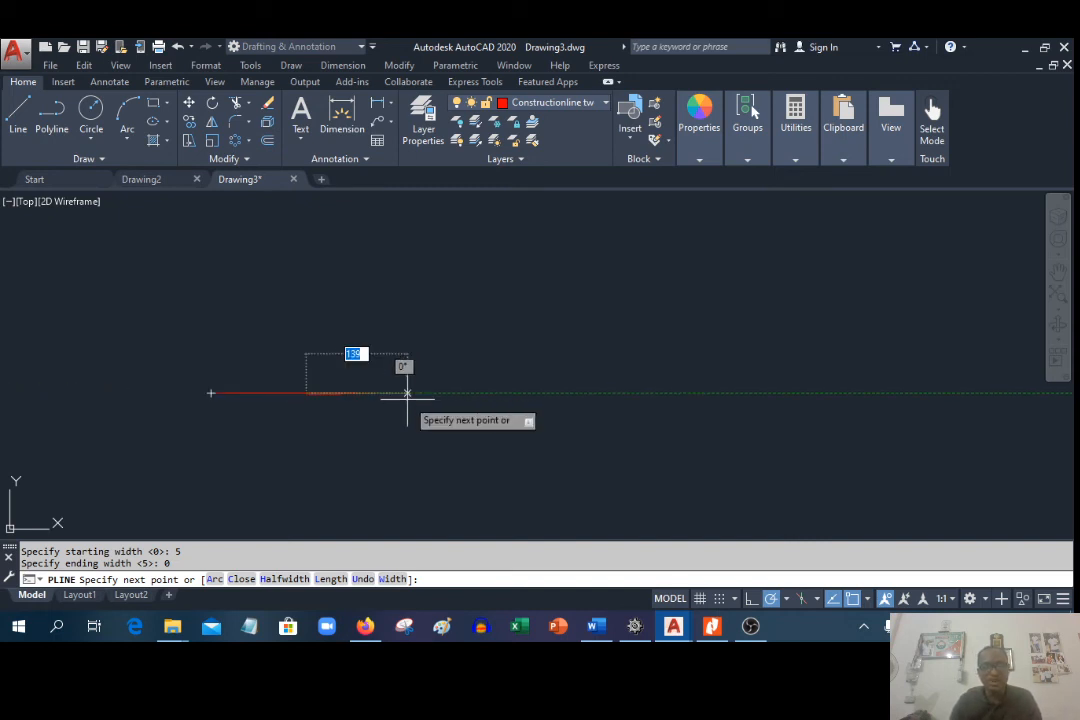
{"action": "scroll", "coordinate": [407, 393], "scroll_direction": "up", "scroll_amount": 2}
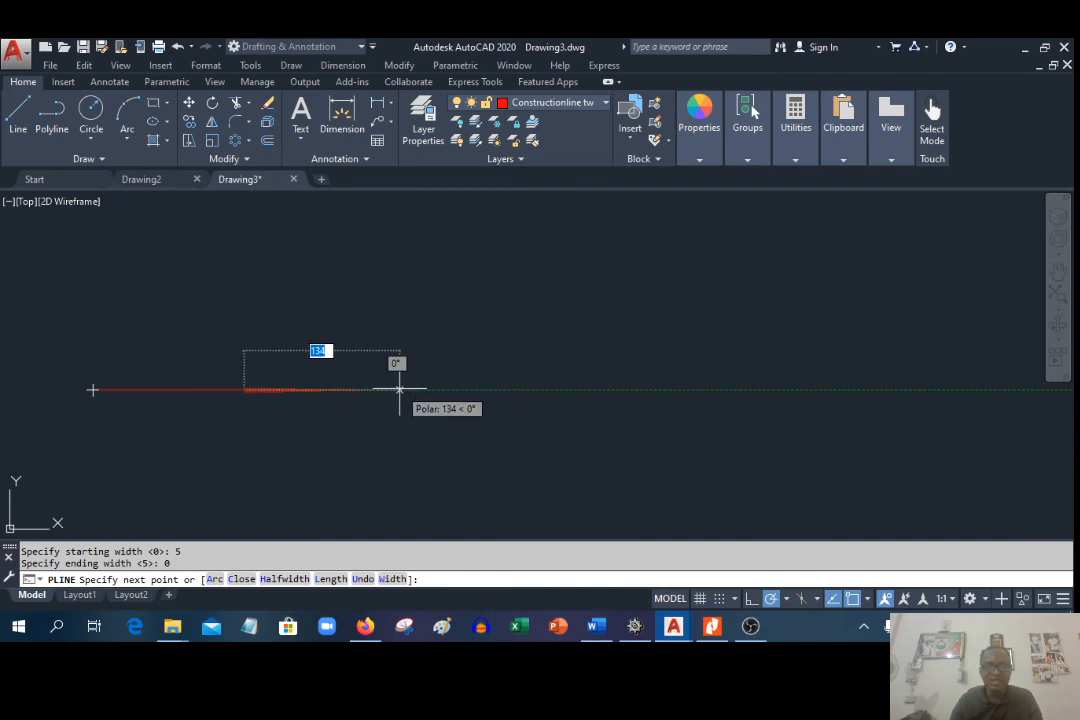
{"action": "left_click", "coordinate": [399, 389]}
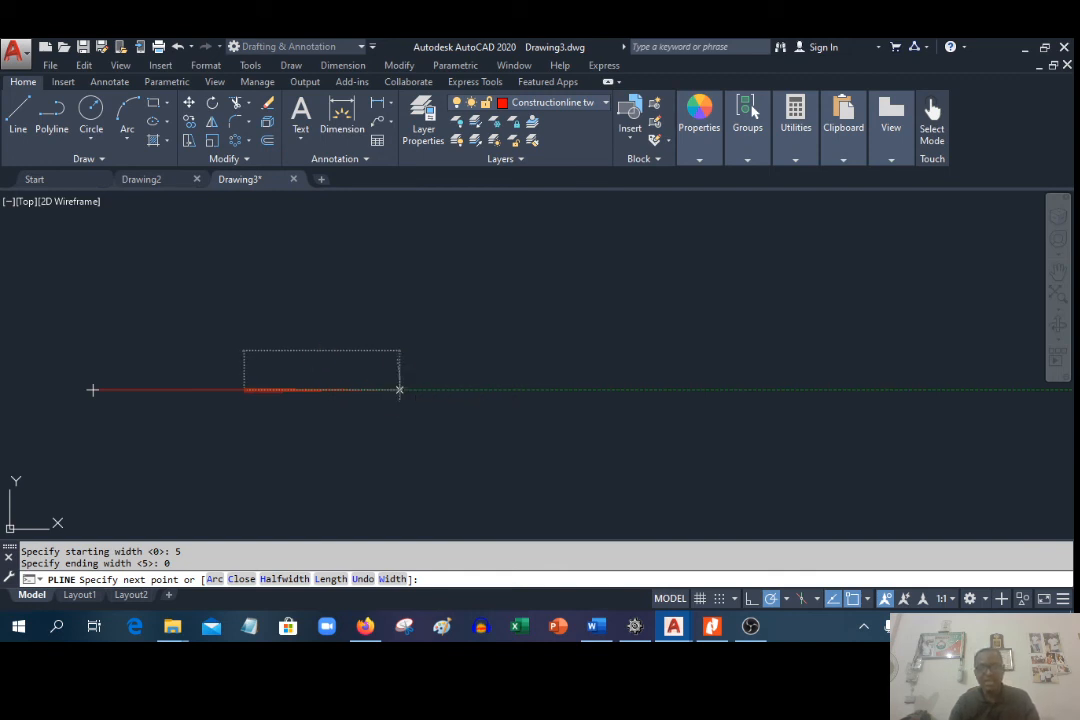
{"action": "right_click", "coordinate": [460, 382]}
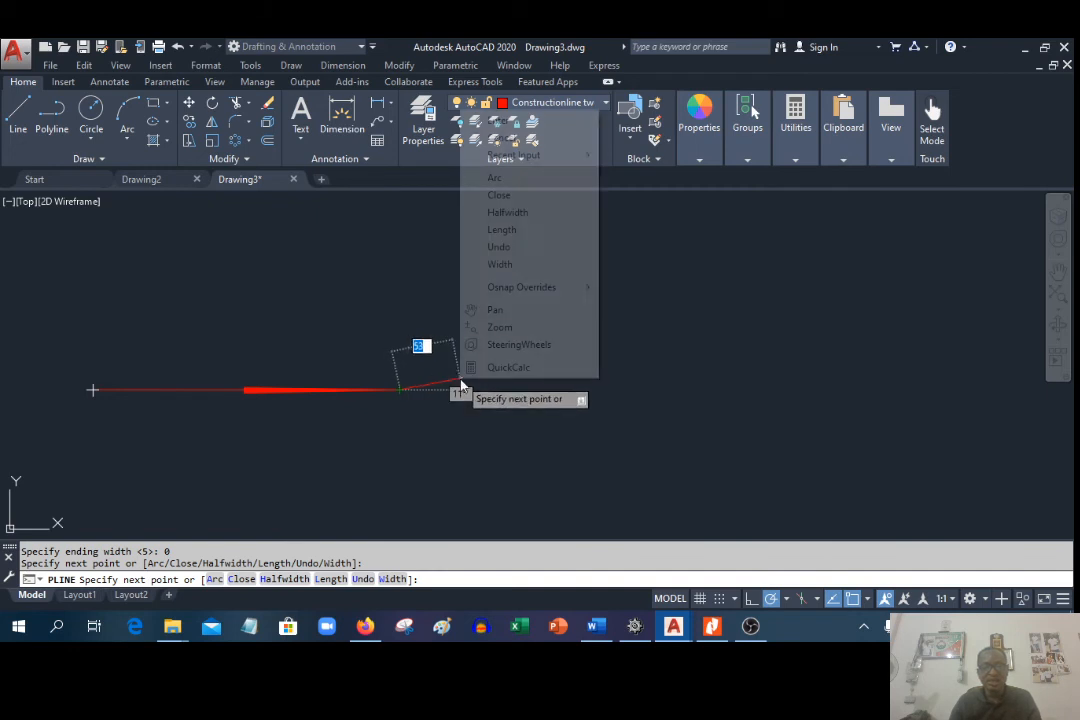
{"action": "left_click", "coordinate": [500, 196]}
{"action": "scroll", "coordinate": [240, 390], "scroll_direction": "up", "scroll_amount": 4}
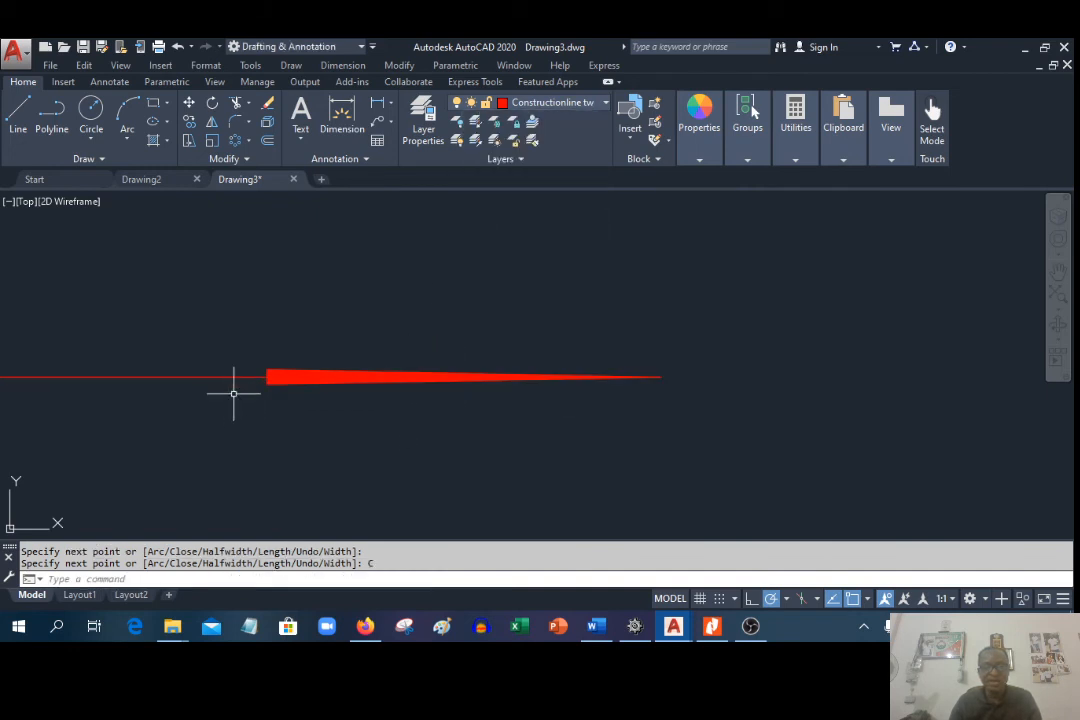
{"action": "scroll", "coordinate": [297, 366], "scroll_direction": "up", "scroll_amount": 3}
{"action": "scroll", "coordinate": [369, 398], "scroll_direction": "down", "scroll_amount": 4}
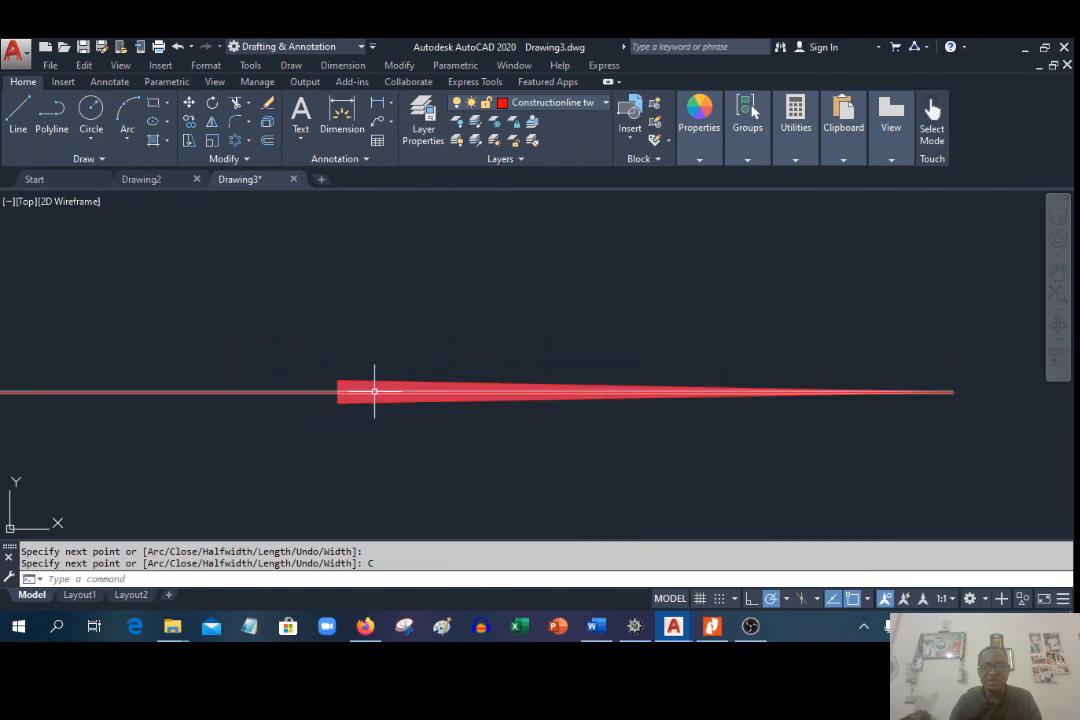
{"action": "scroll", "coordinate": [374, 392], "scroll_direction": "down", "scroll_amount": 4}
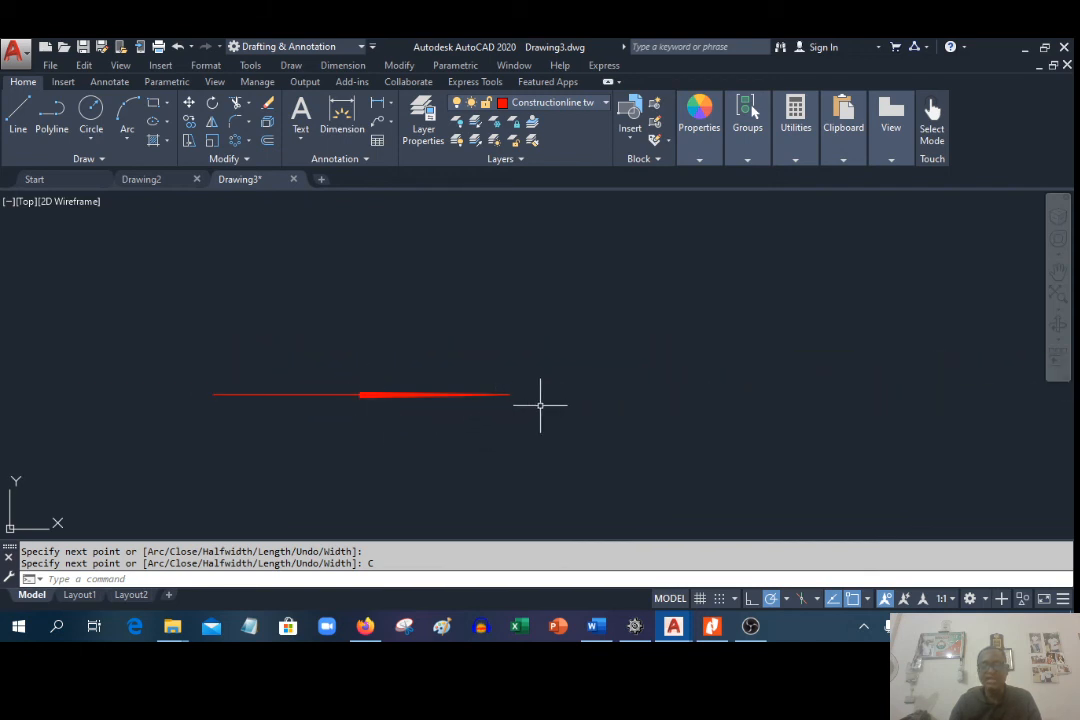
{"action": "middle_click_drag", "start_coordinate": [571, 398], "coordinate": [487, 400]}
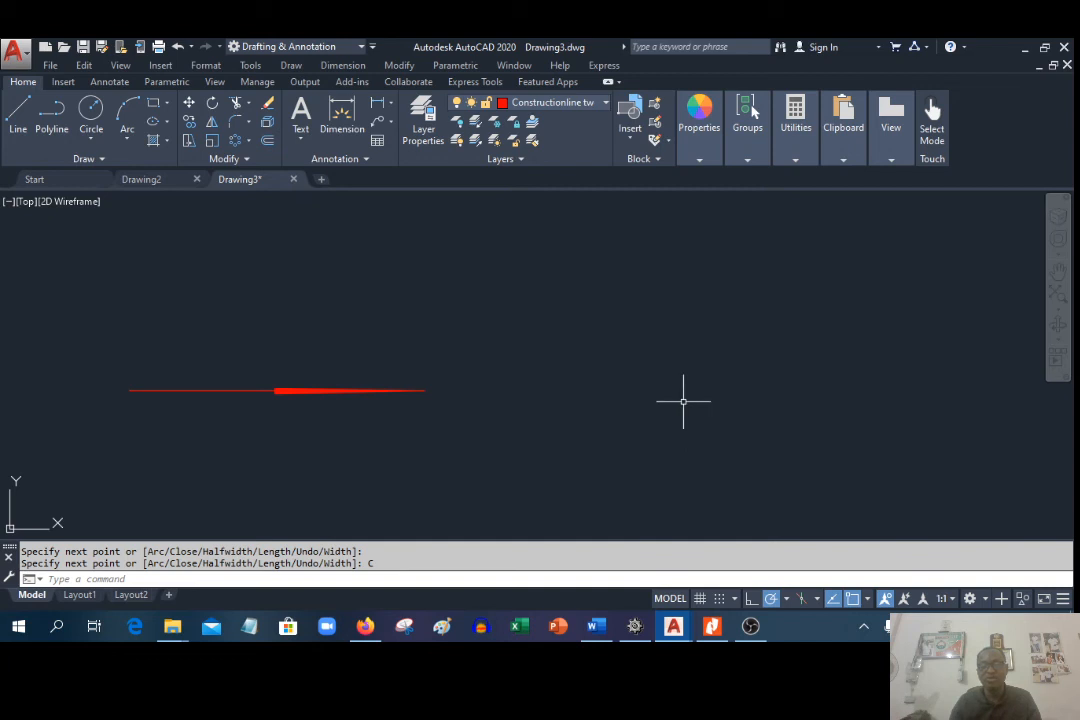
Step: Begin a second polyline to the right of the tapered one with a thin horizontal segment about 51 units long
{"action": "scroll", "coordinate": [683, 401], "scroll_direction": "up", "scroll_amount": 2}
{"action": "left_click", "coordinate": [52, 114]}
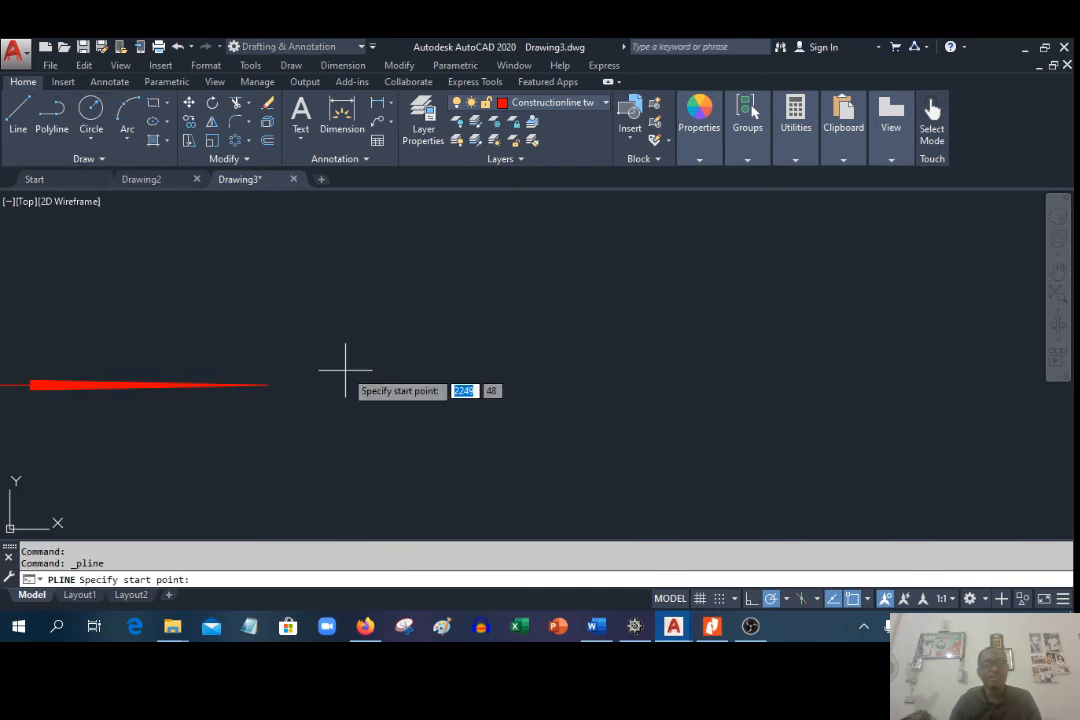
{"action": "left_click", "coordinate": [353, 382]}
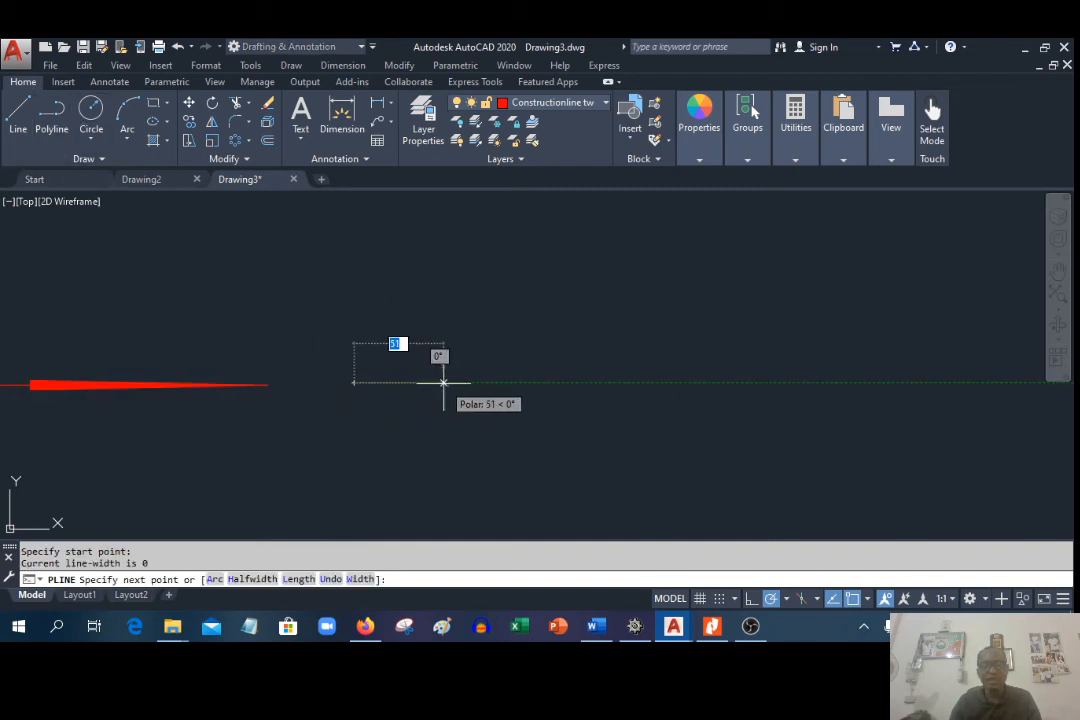
{"action": "left_click", "coordinate": [443, 382]}
Step: Add an arrowhead segment about 38 units long with starting width 20 and ending width 0, and finish the polyline
{"action": "type", "text": "w"}
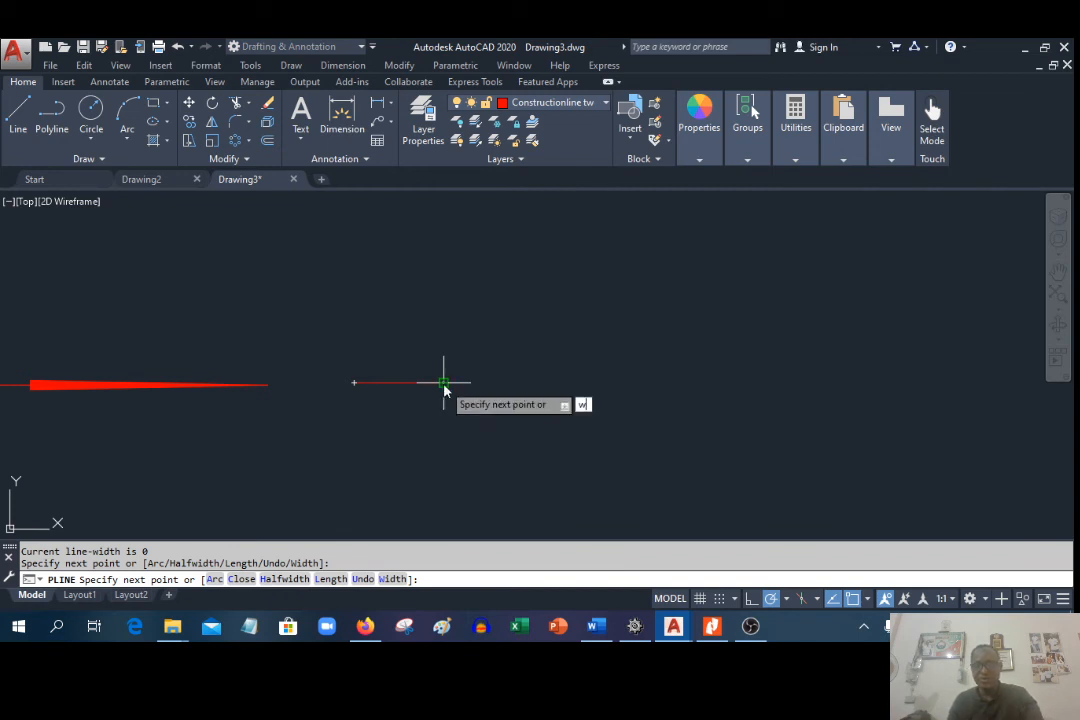
{"action": "key", "text": "Return"}
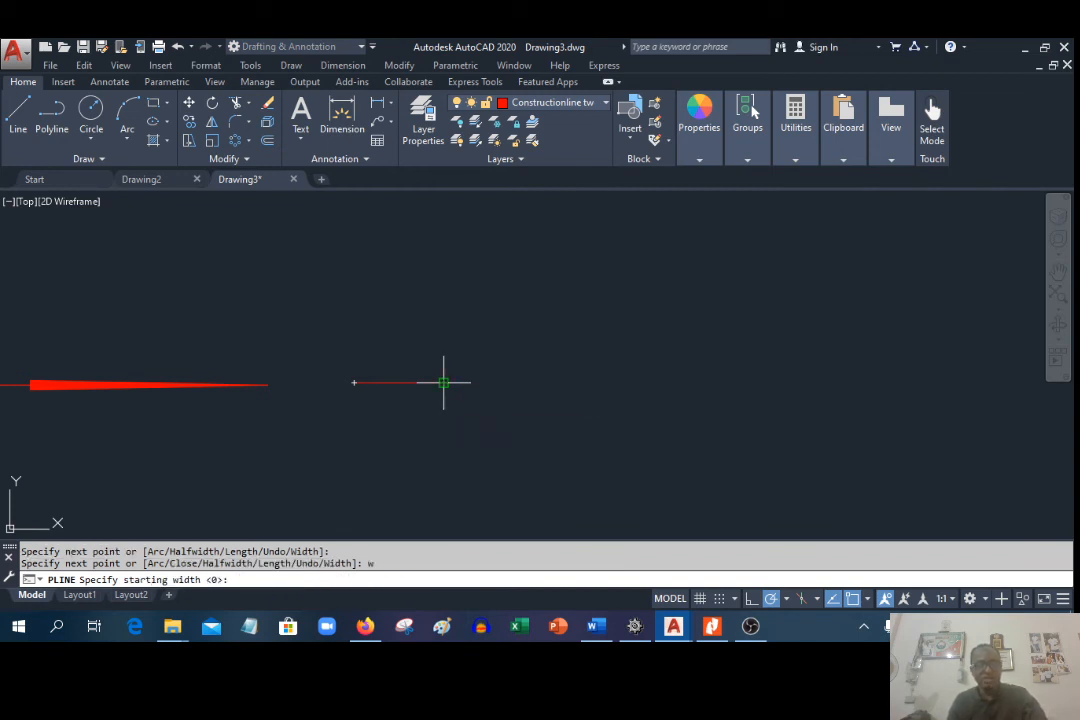
{"action": "type", "text": "20"}
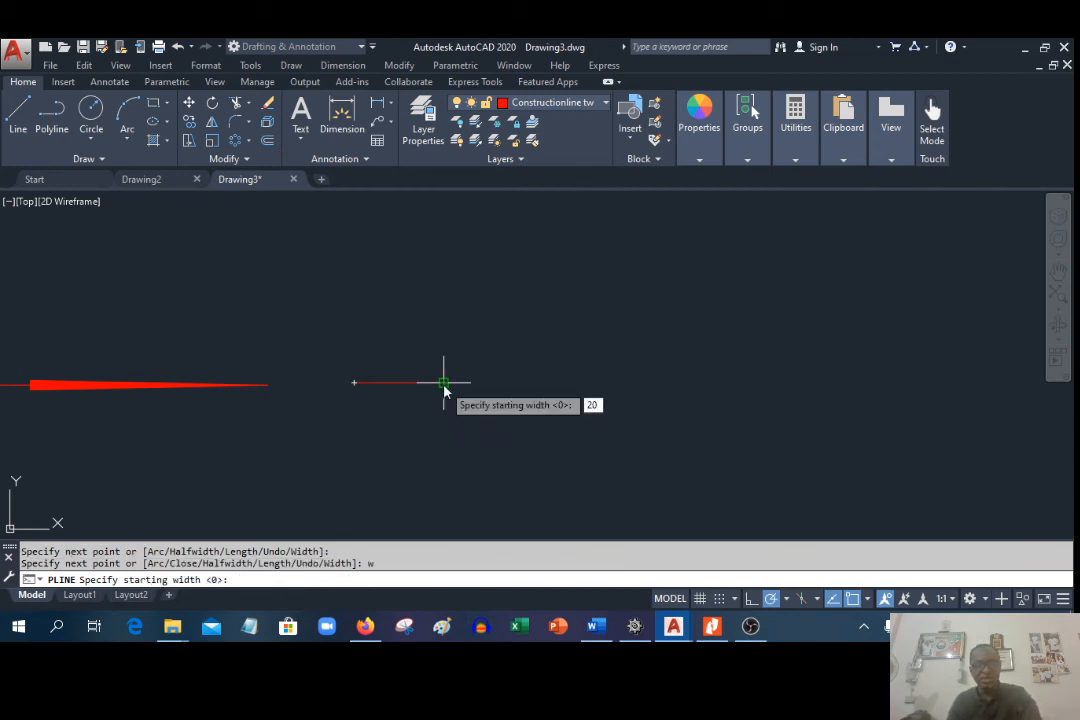
{"action": "key", "text": "Return"}
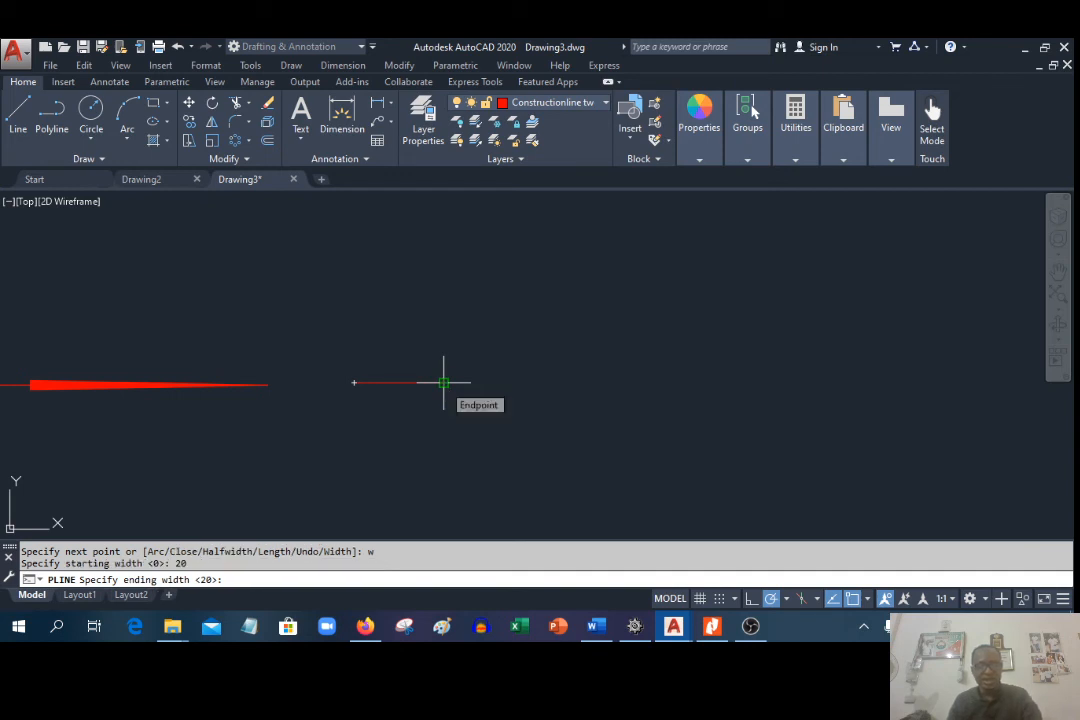
{"action": "type", "text": "0"}
{"action": "key", "text": "Return"}
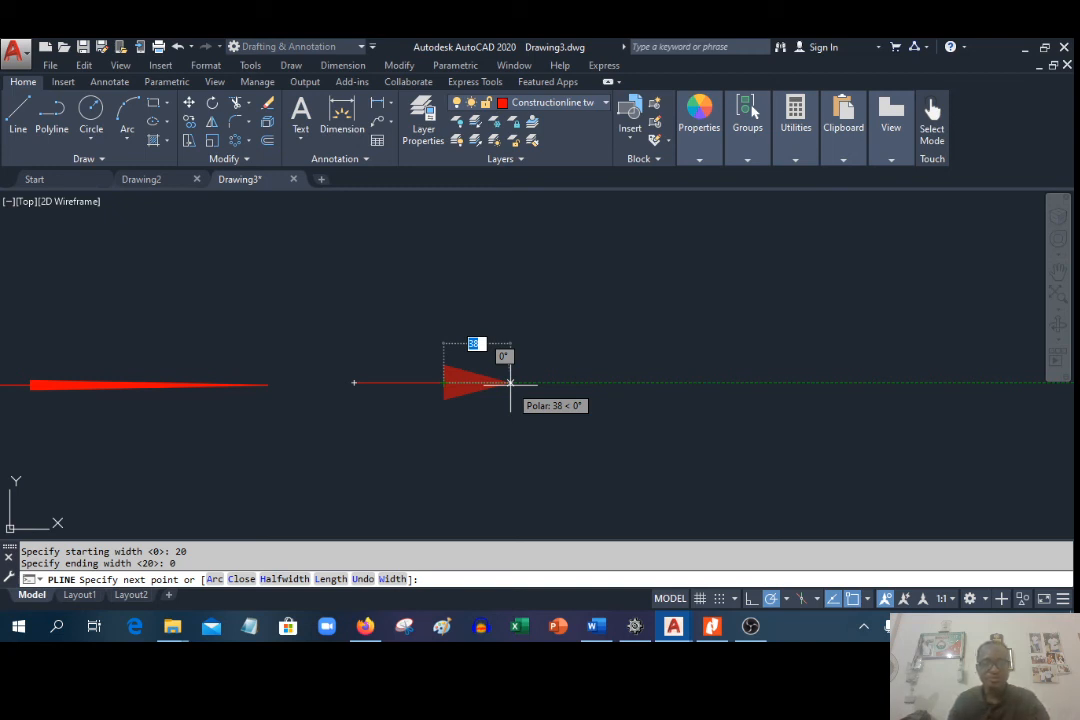
{"action": "left_click", "coordinate": [510, 383]}
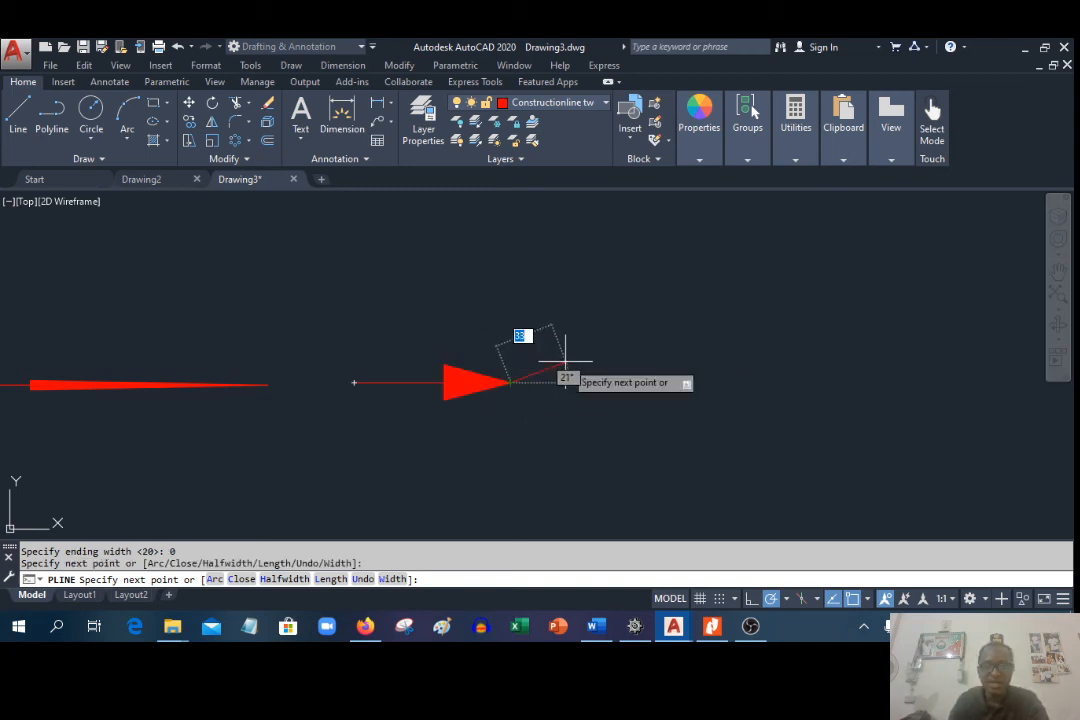
{"action": "right_click", "coordinate": [563, 368]}
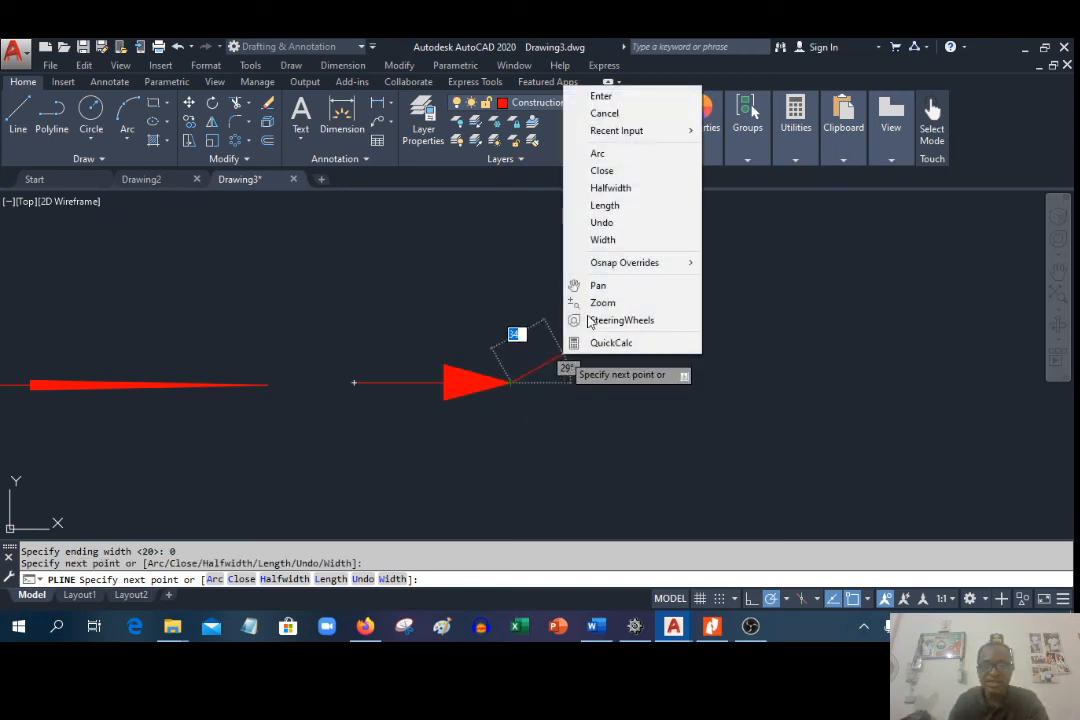
{"action": "left_click", "coordinate": [600, 96]}
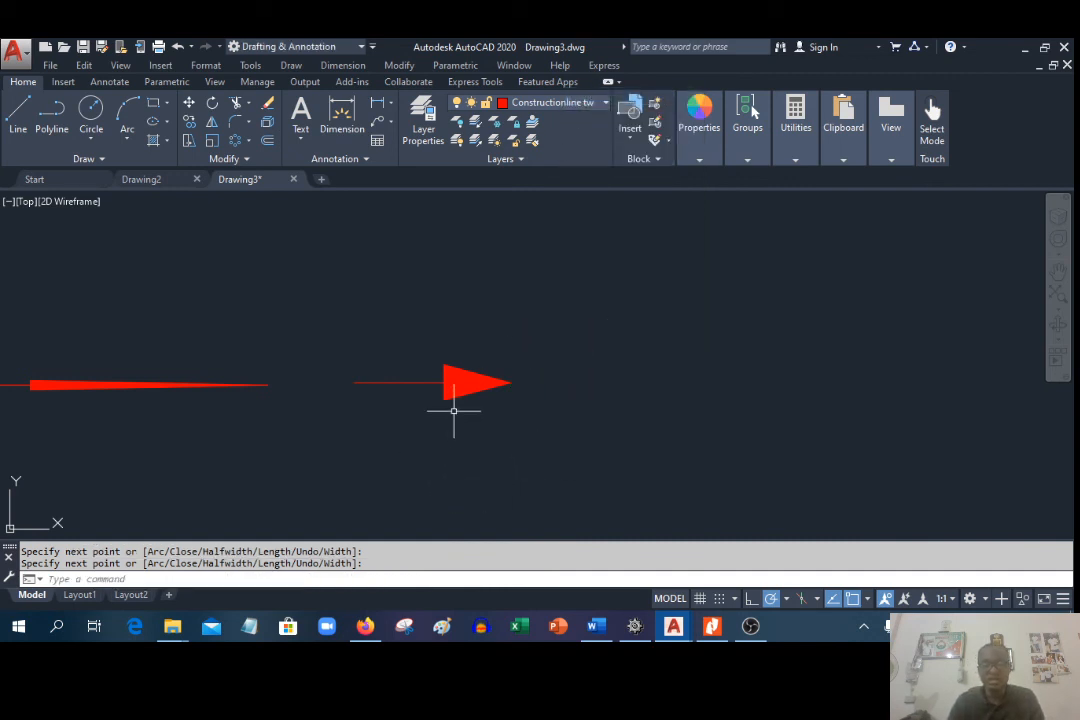
Step: Begin a polyline above the arrow with a horizontal segment that has a starting and ending width of 10
{"action": "scroll", "coordinate": [448, 378], "scroll_direction": "up", "scroll_amount": 2}
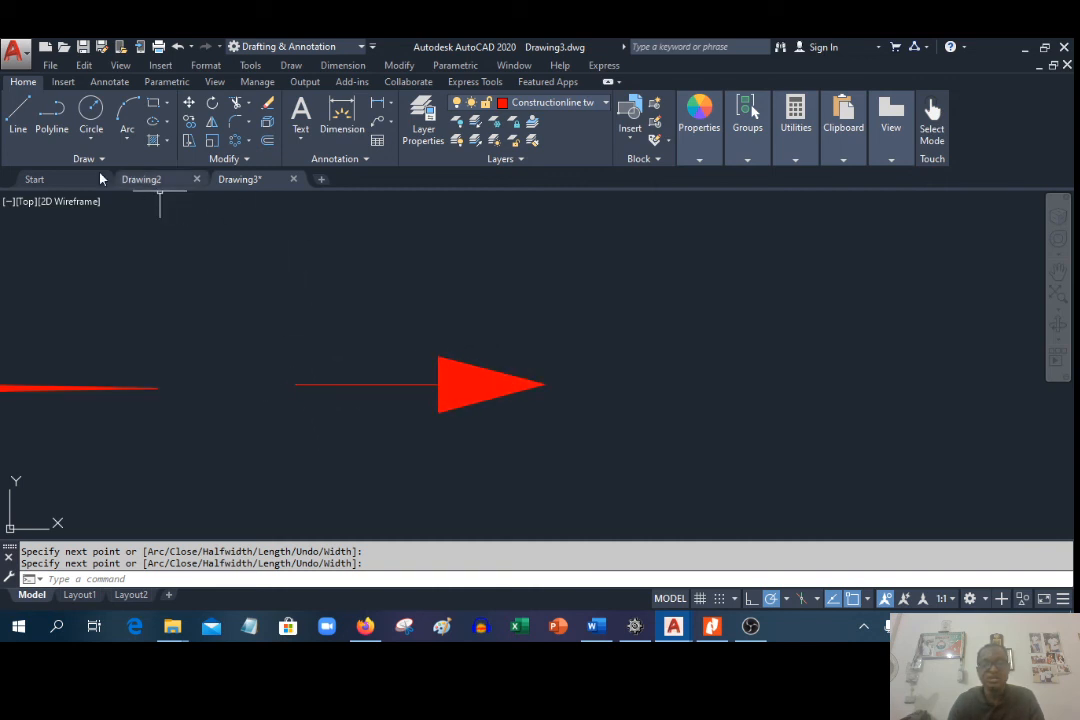
{"action": "left_click", "coordinate": [52, 115]}
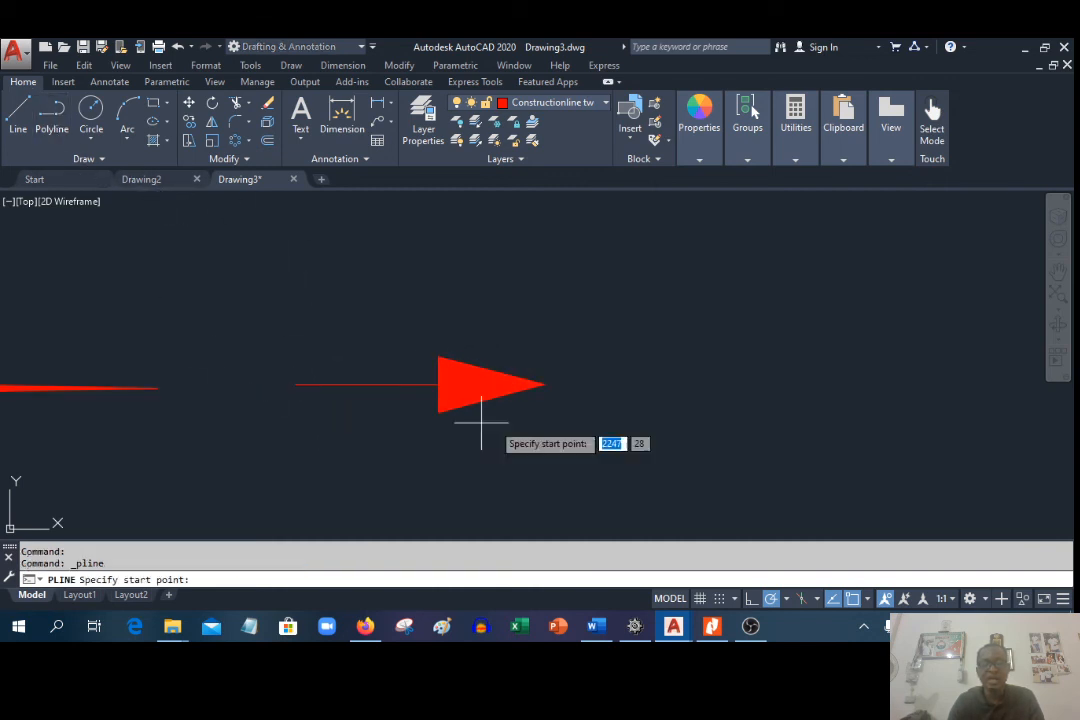
{"action": "left_click", "coordinate": [328, 283]}
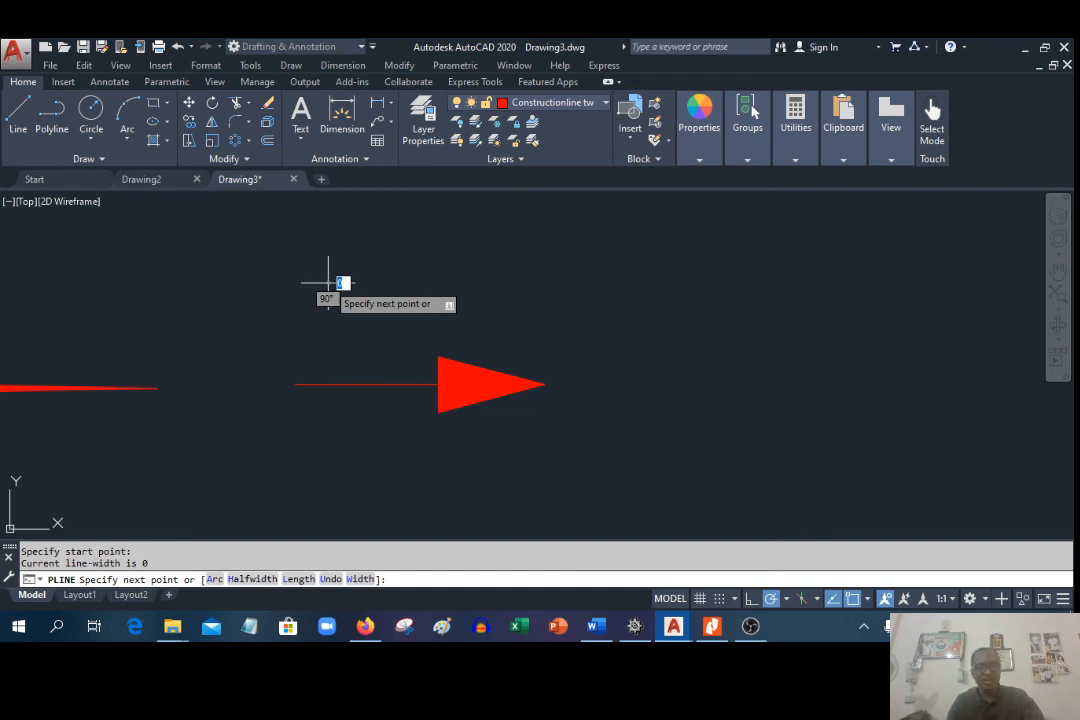
{"action": "type", "text": "w"}
{"action": "key", "text": "Return"}
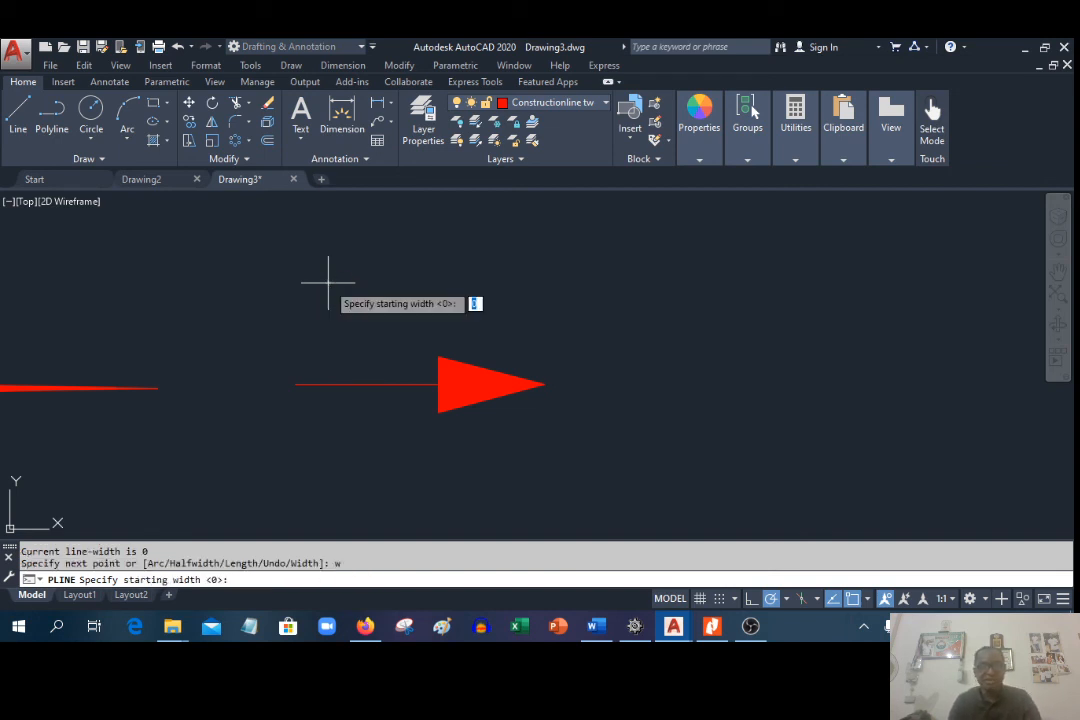
{"action": "type", "text": "1"}
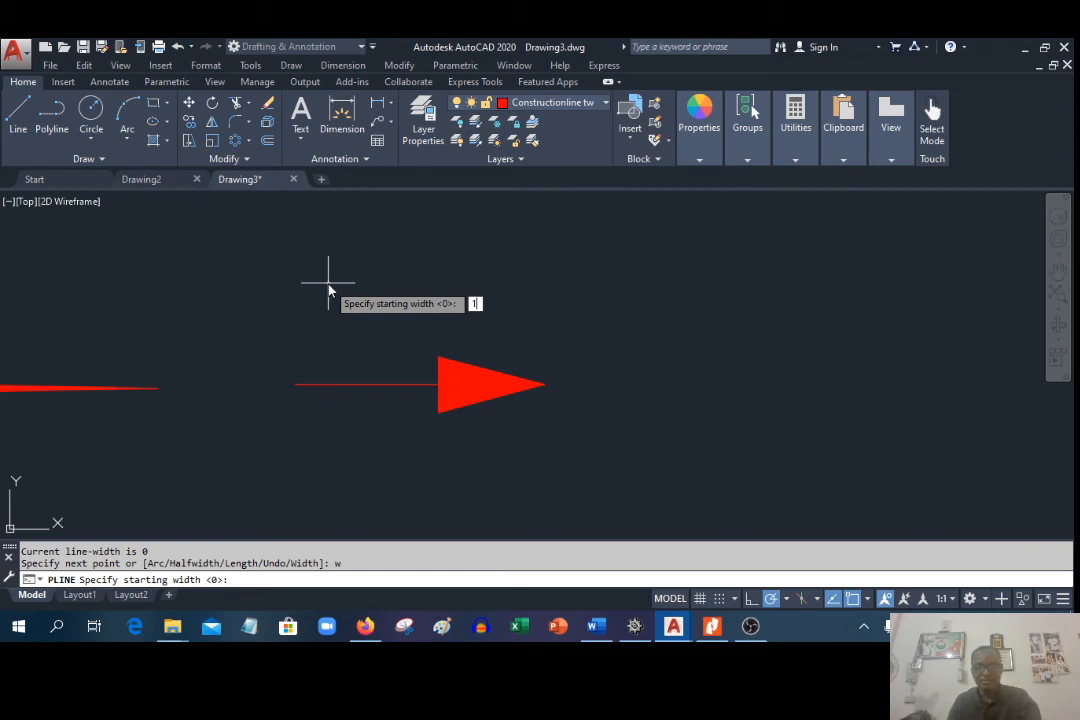
{"action": "type", "text": "0"}
{"action": "key", "text": "Return"}
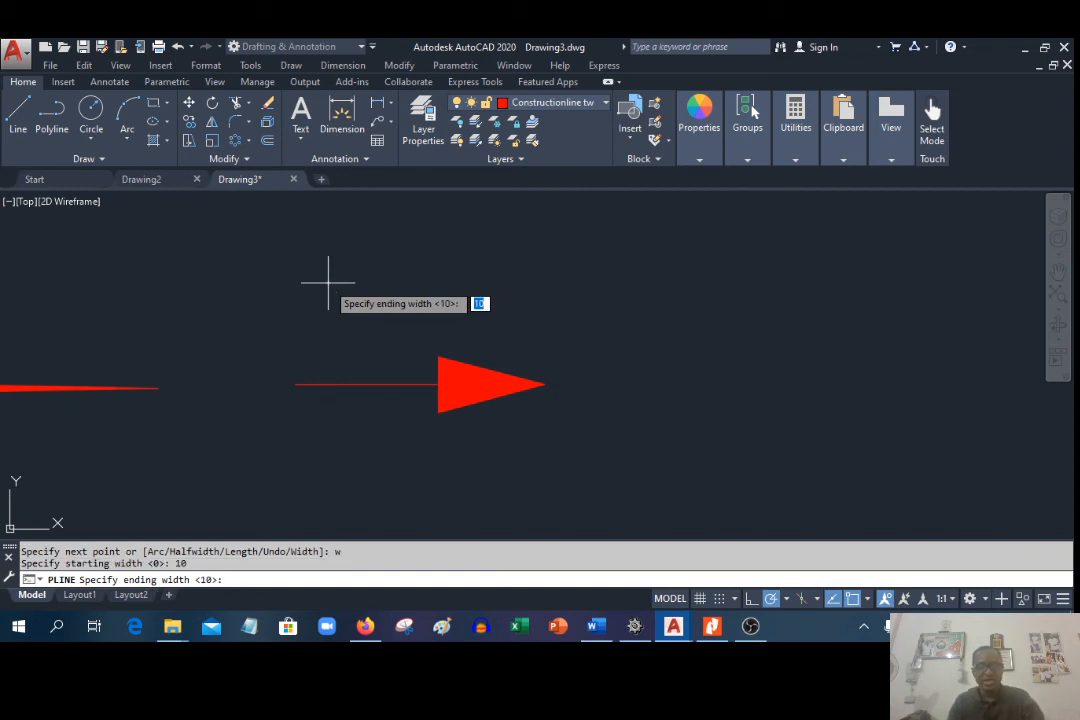
{"action": "key", "text": "Return"}
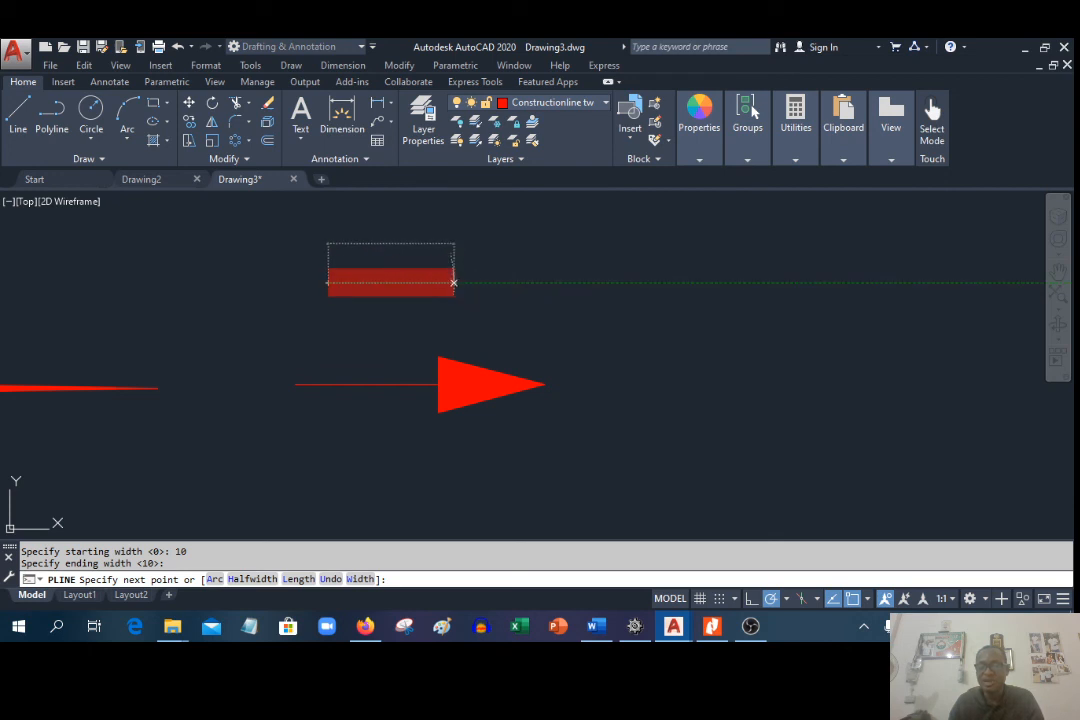
{"action": "left_click", "coordinate": [454, 283]}
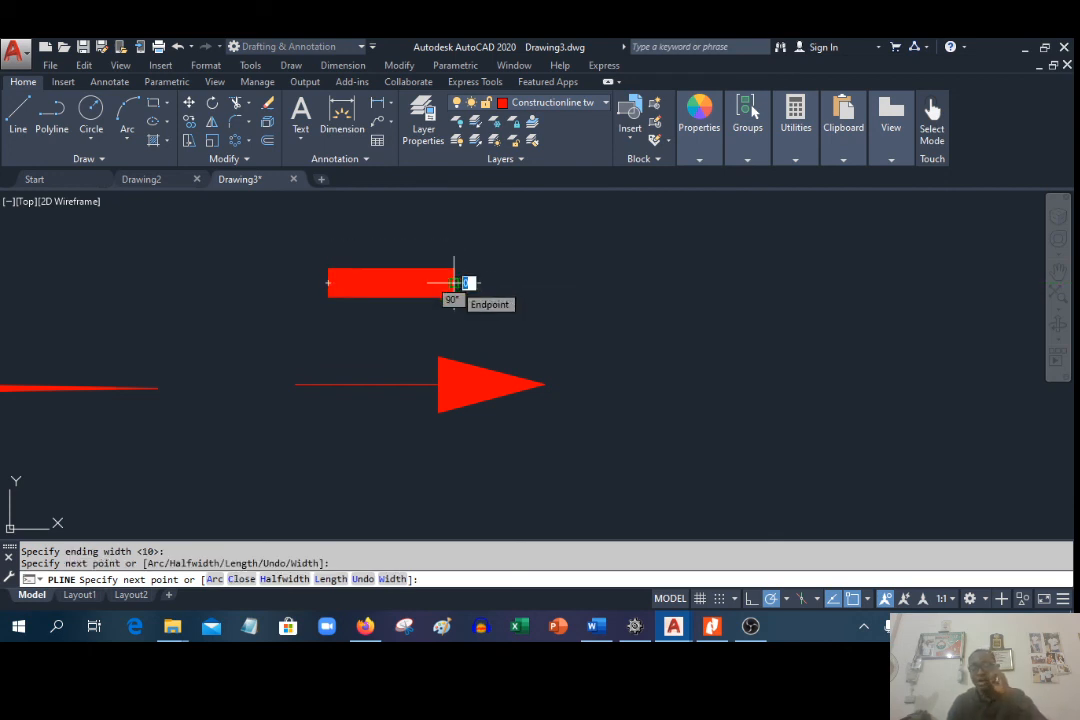
Step: Add a horizontal arrowhead segment about 35 units long with starting width 40 and ending width 0, and finish the polyline
{"action": "type", "text": "w"}
{"action": "key", "text": "Return"}
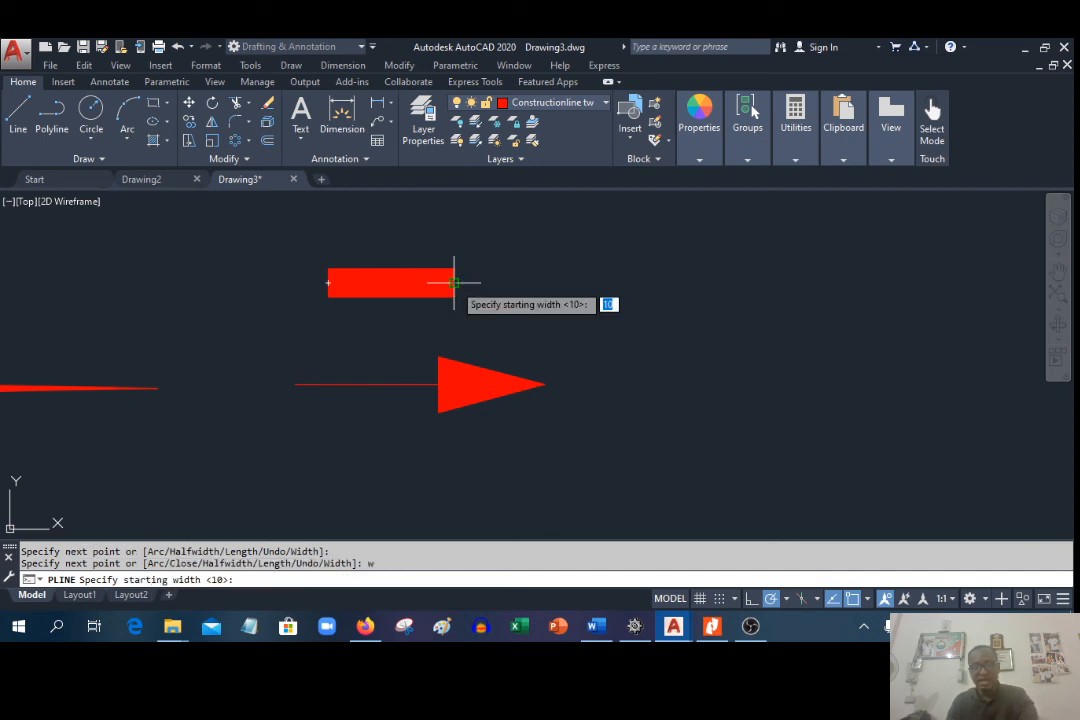
{"action": "type", "text": "4"}
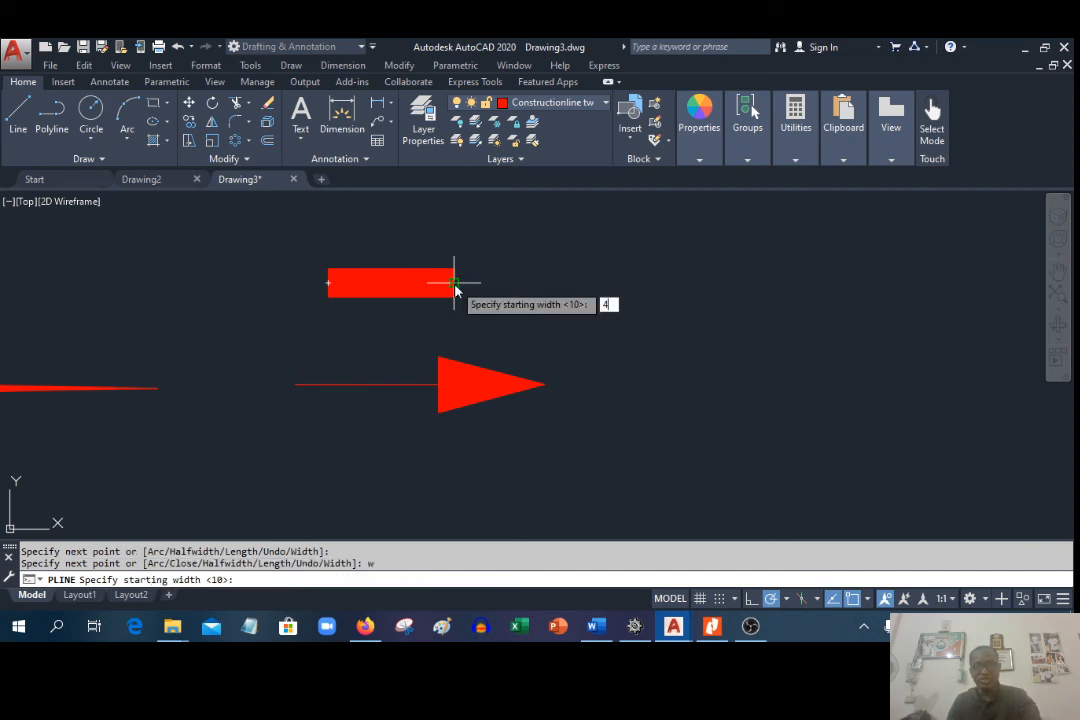
{"action": "key", "text": "Return"}
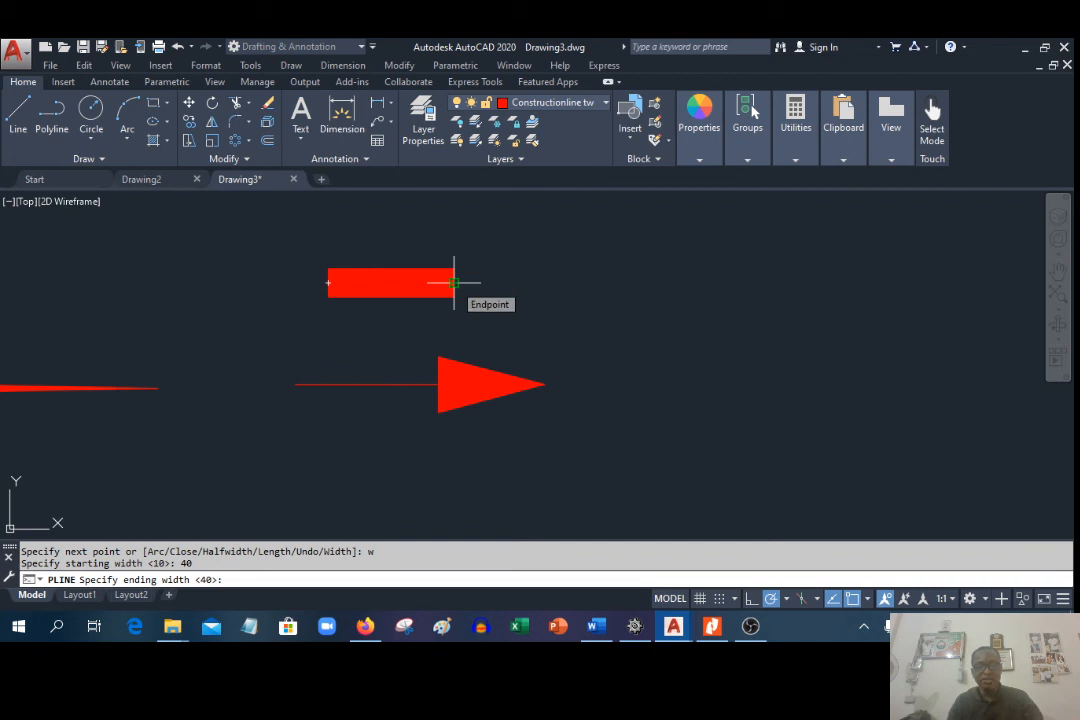
{"action": "type", "text": "0"}
{"action": "key", "text": "Return"}
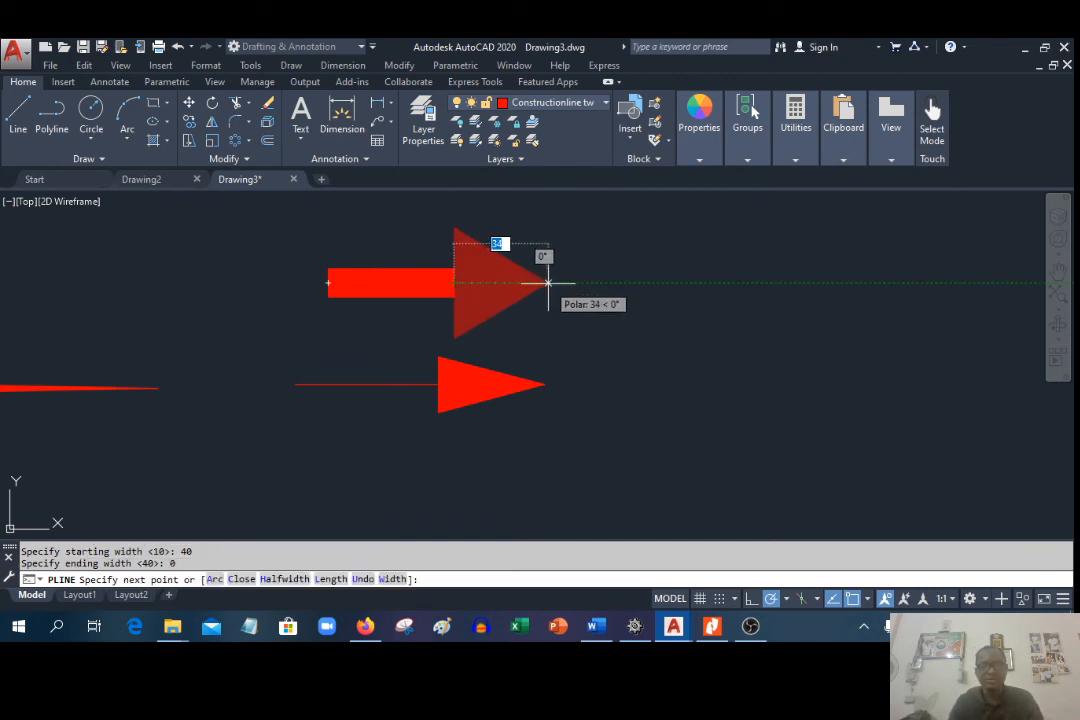
{"action": "left_click", "coordinate": [553, 283]}
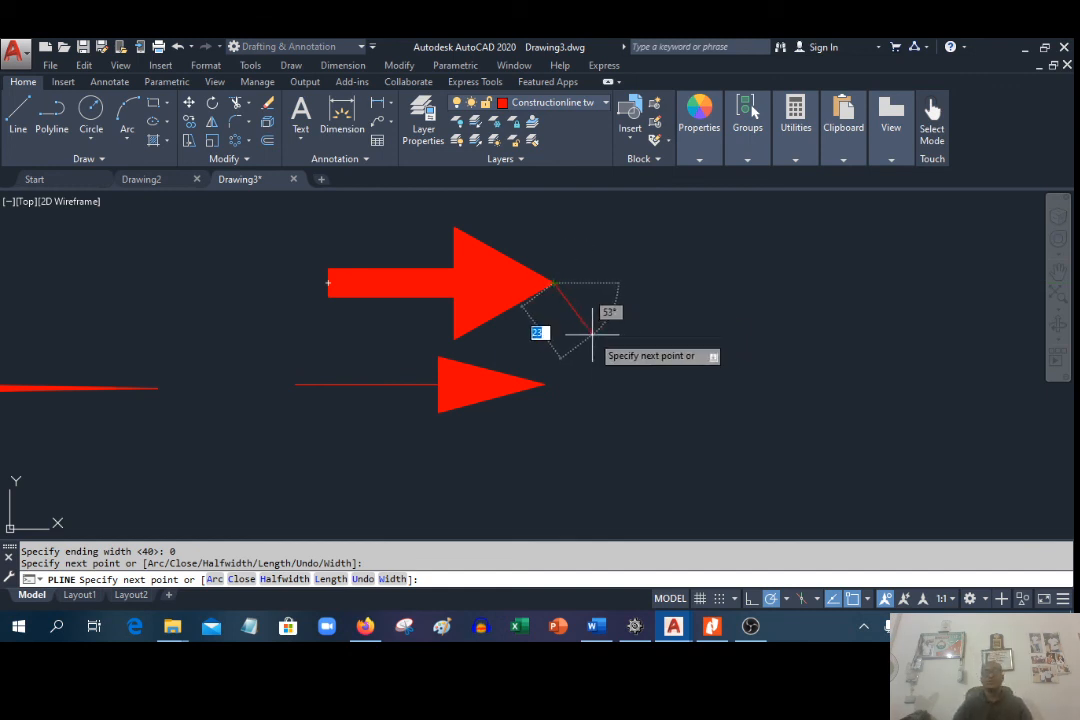
{"action": "right_click", "coordinate": [592, 338]}
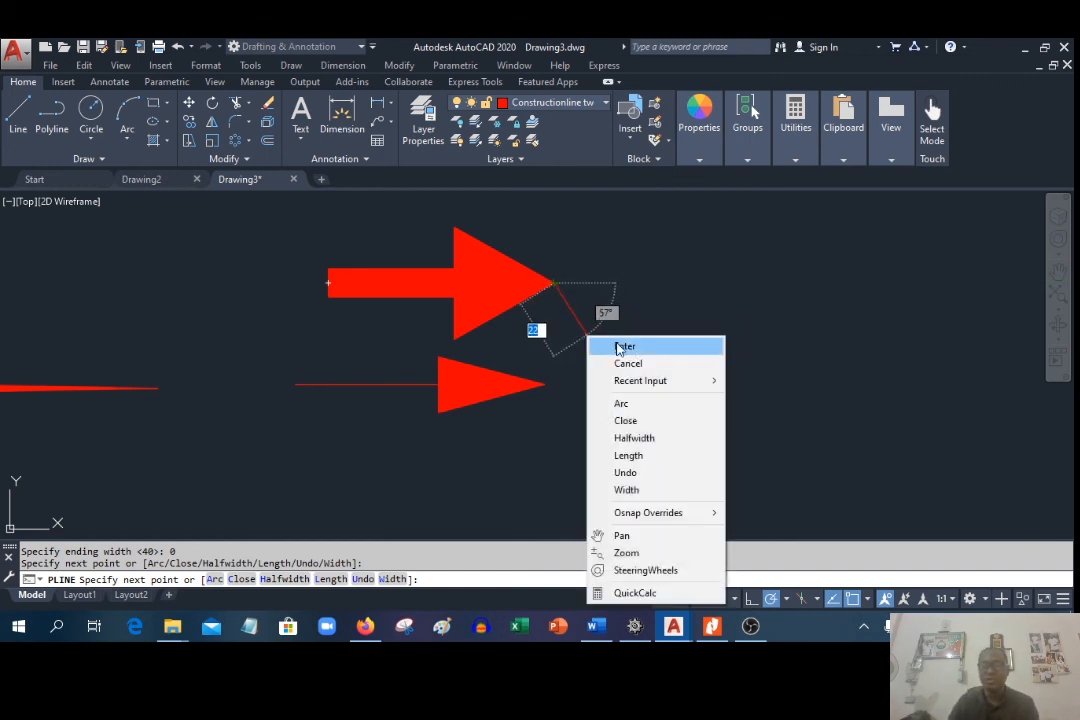
{"action": "left_click", "coordinate": [616, 347]}
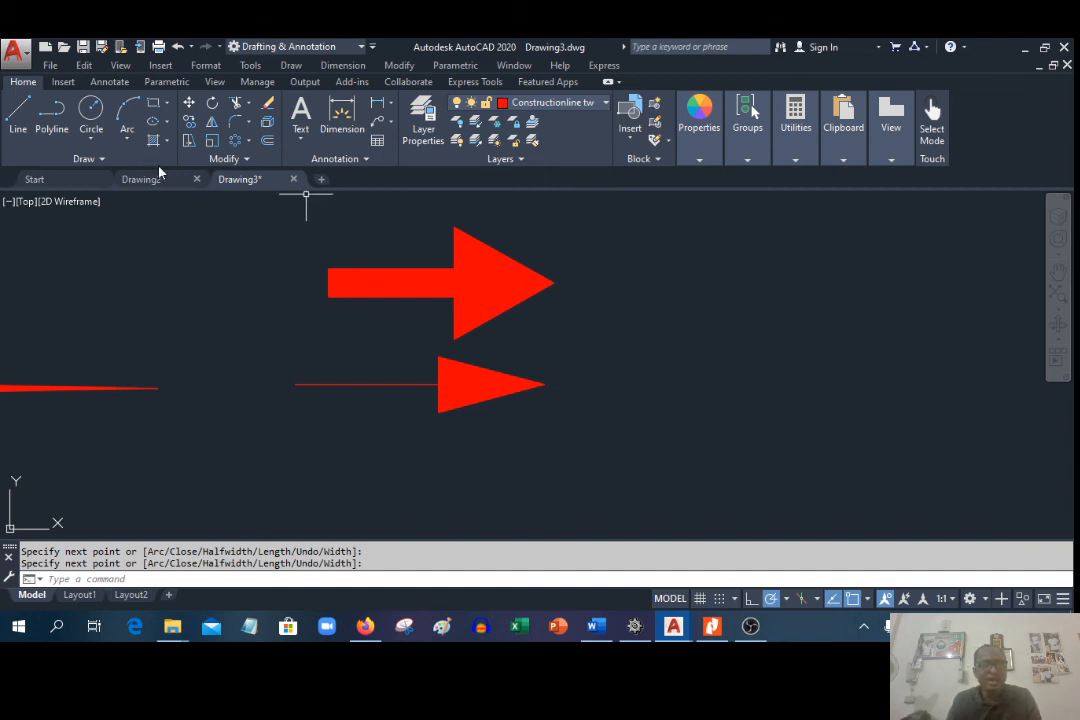
Step: Start a new polyline just right of the two arrows with a starting and ending width of 10
{"action": "left_click", "coordinate": [55, 118]}
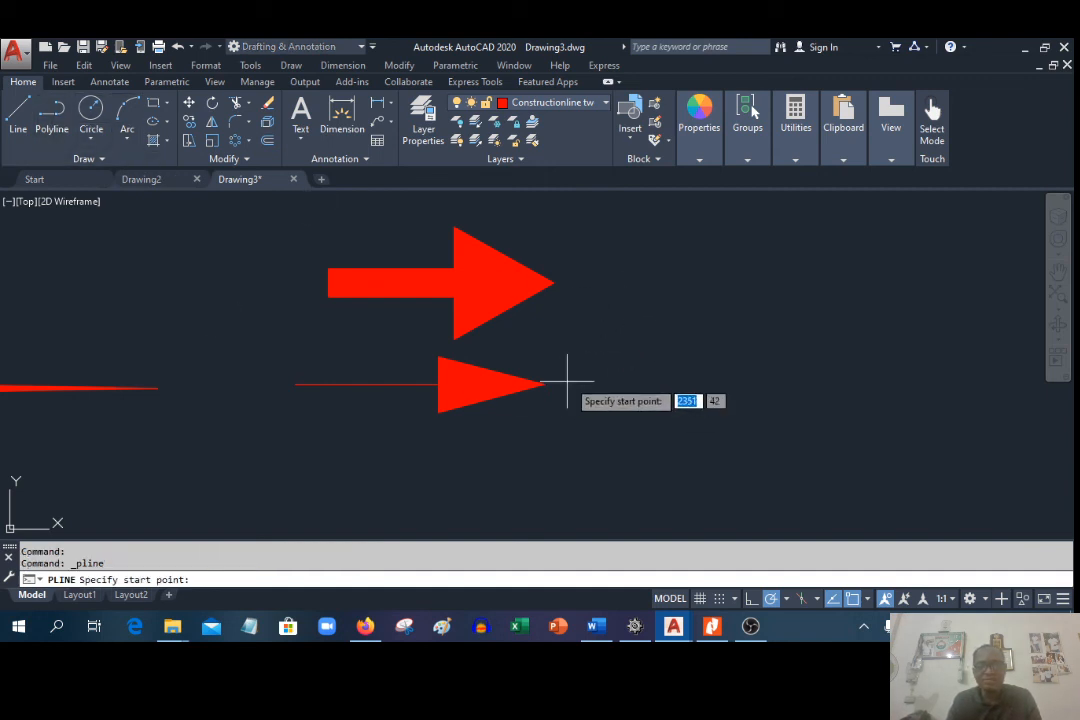
{"action": "left_click", "coordinate": [598, 331]}
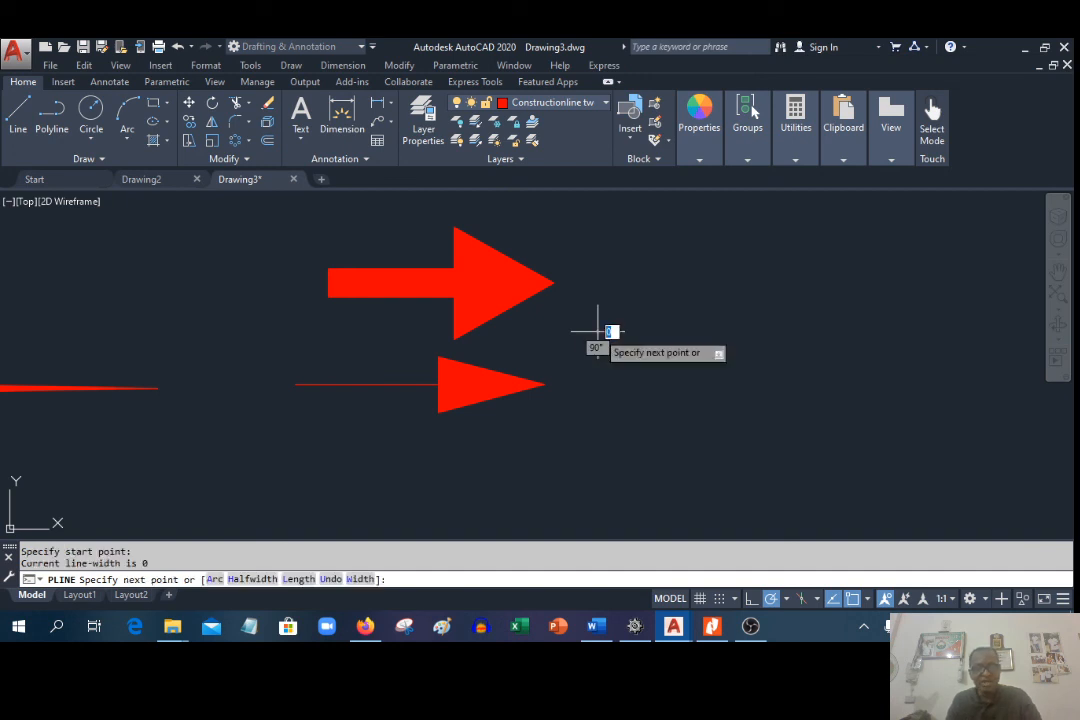
{"action": "type", "text": "w"}
{"action": "key", "text": "Return"}
{"action": "type", "text": "10"}
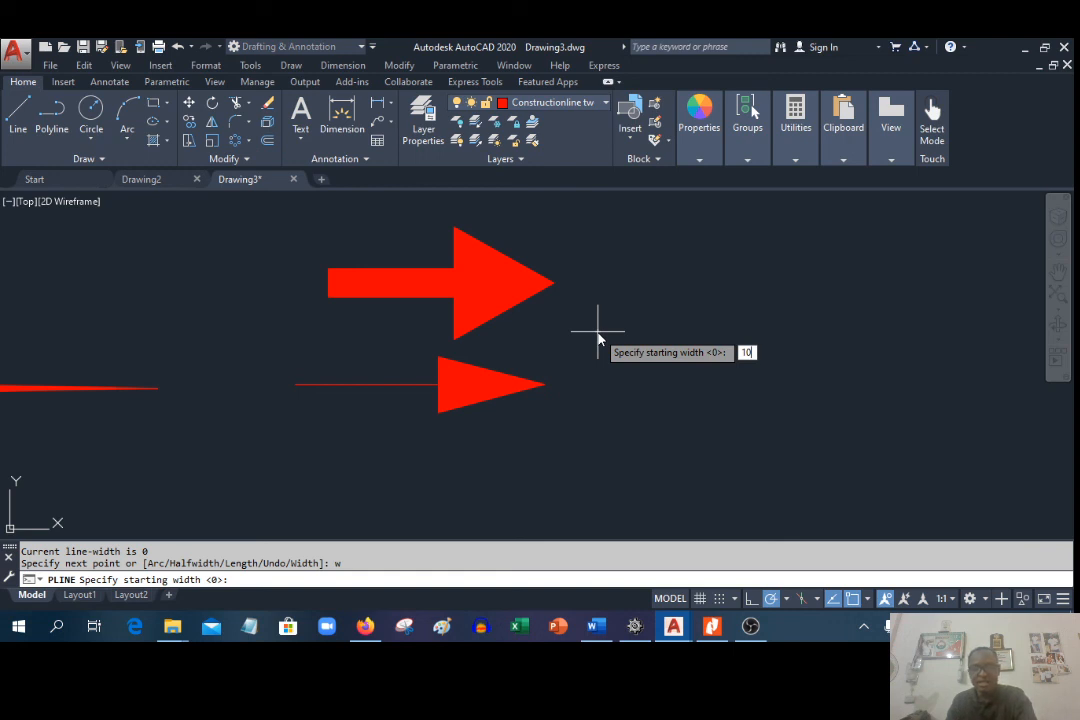
{"action": "key", "text": "Return"}
{"action": "key", "text": "Return"}
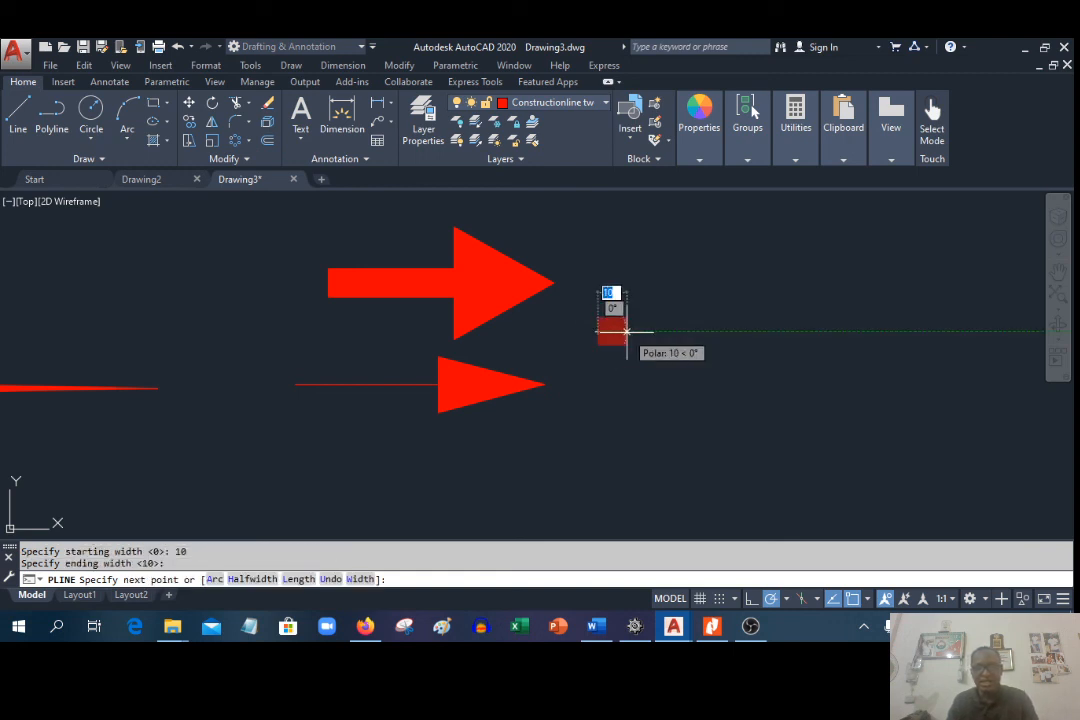
Step: Draw the polyline's first segment as an arc ending 50 units away at 45°
{"action": "right_click", "coordinate": [626, 331]}
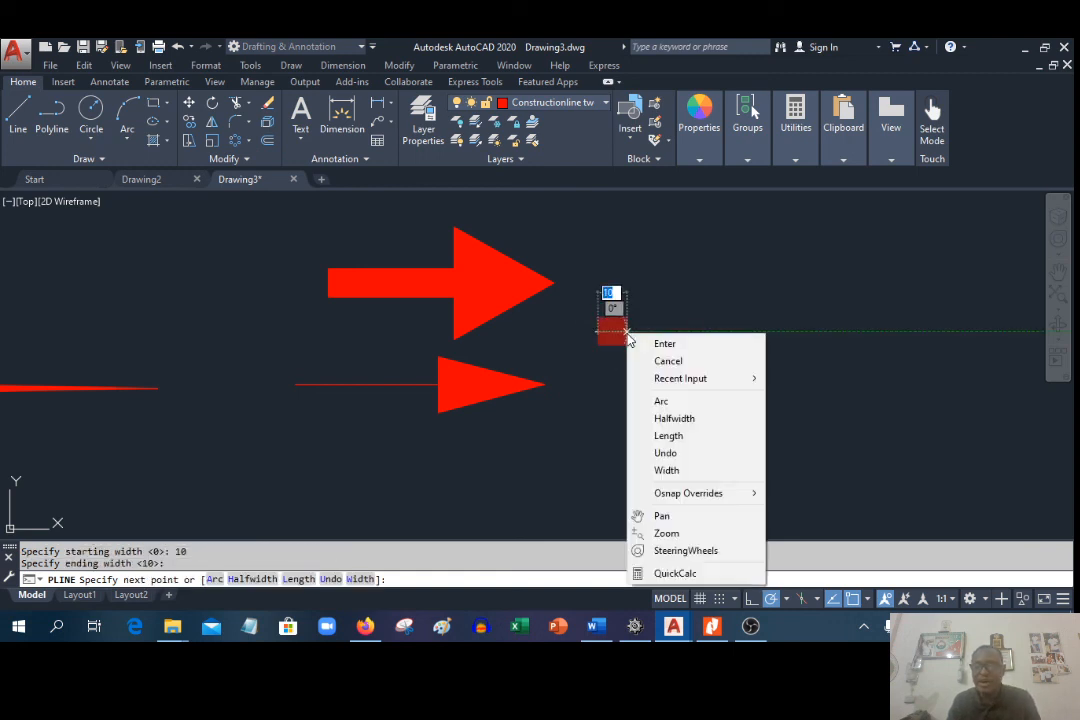
{"action": "left_click", "coordinate": [664, 400]}
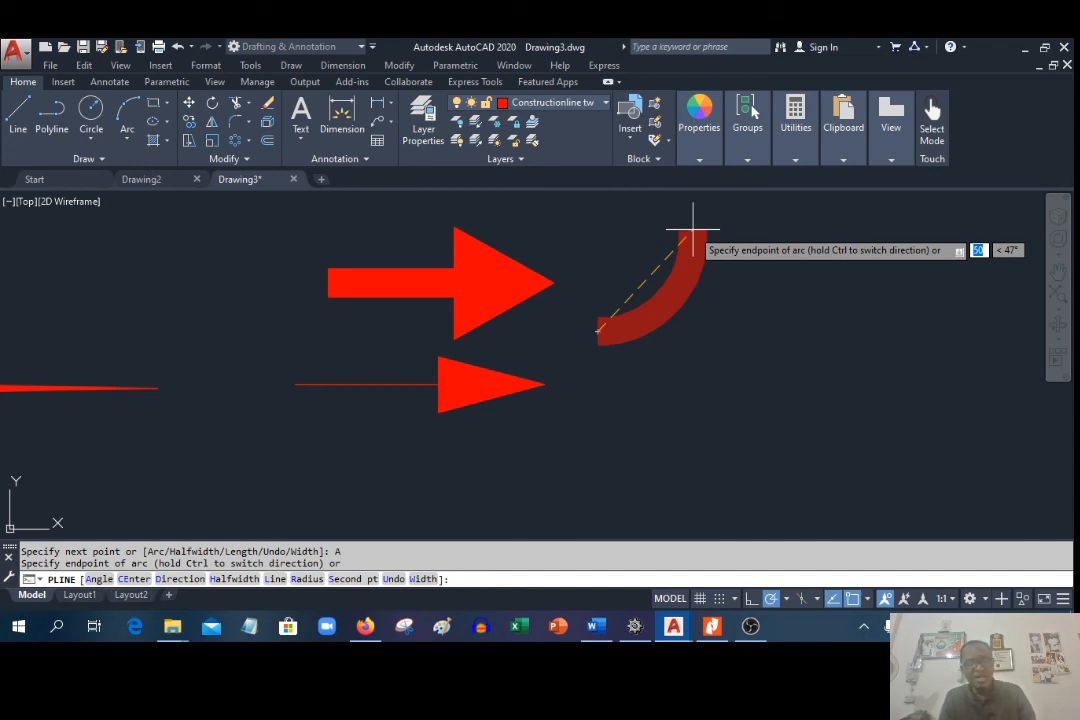
{"action": "key", "text": "BackSpace"}
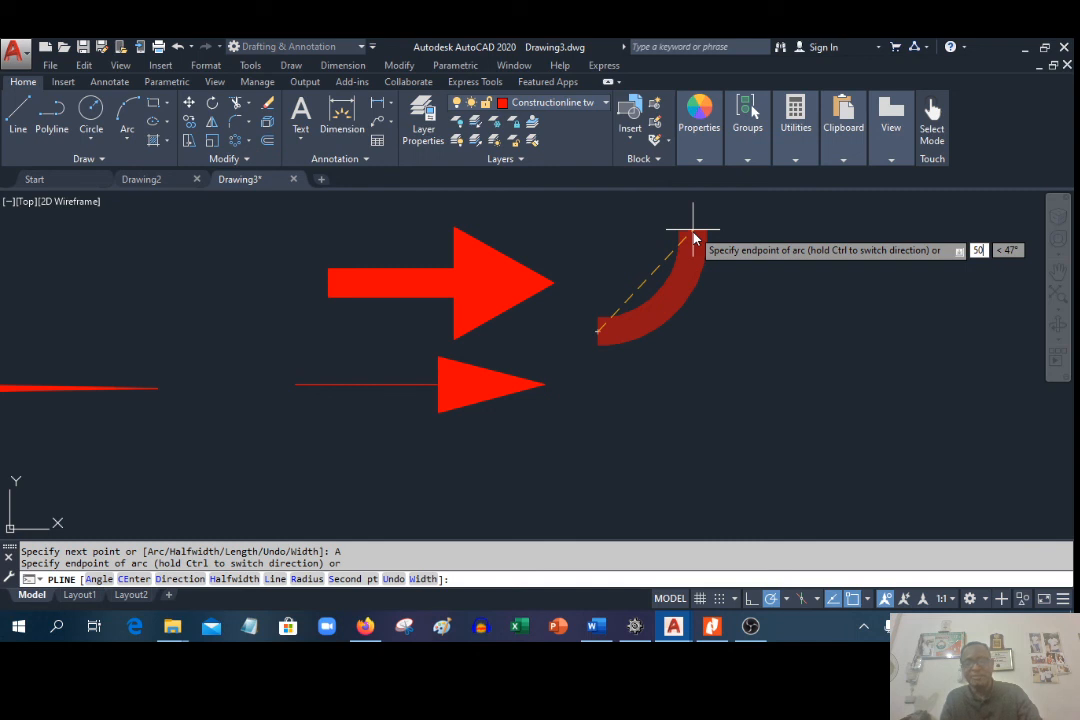
{"action": "key", "text": "Tab"}
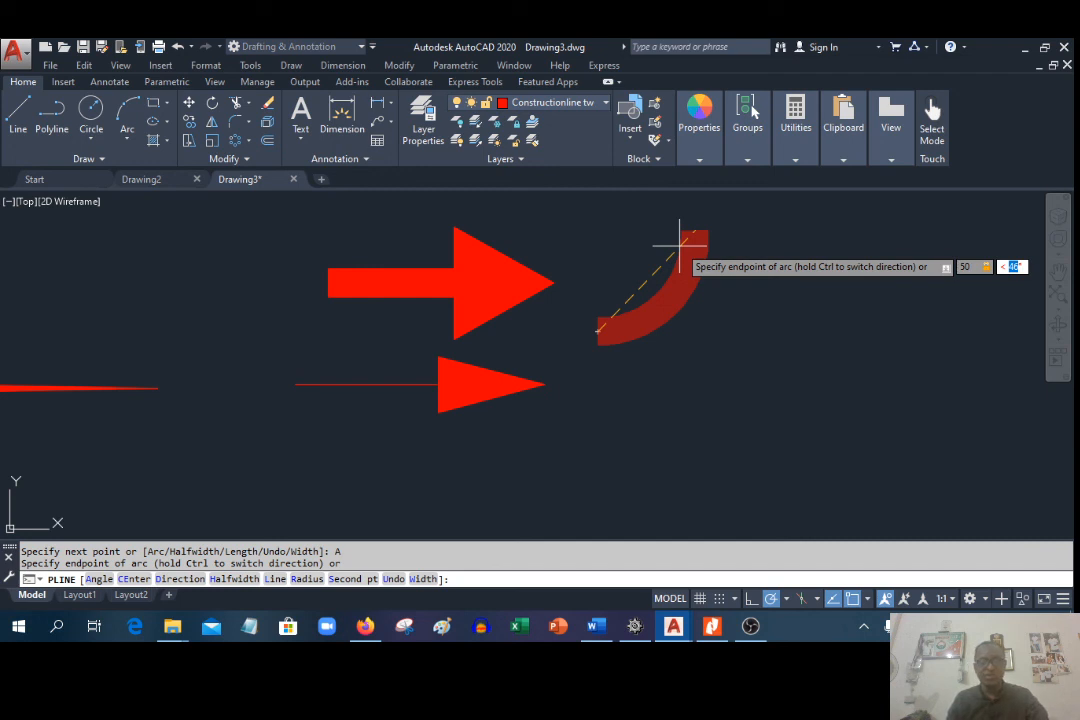
{"action": "type", "text": "45"}
{"action": "key", "text": "Return"}
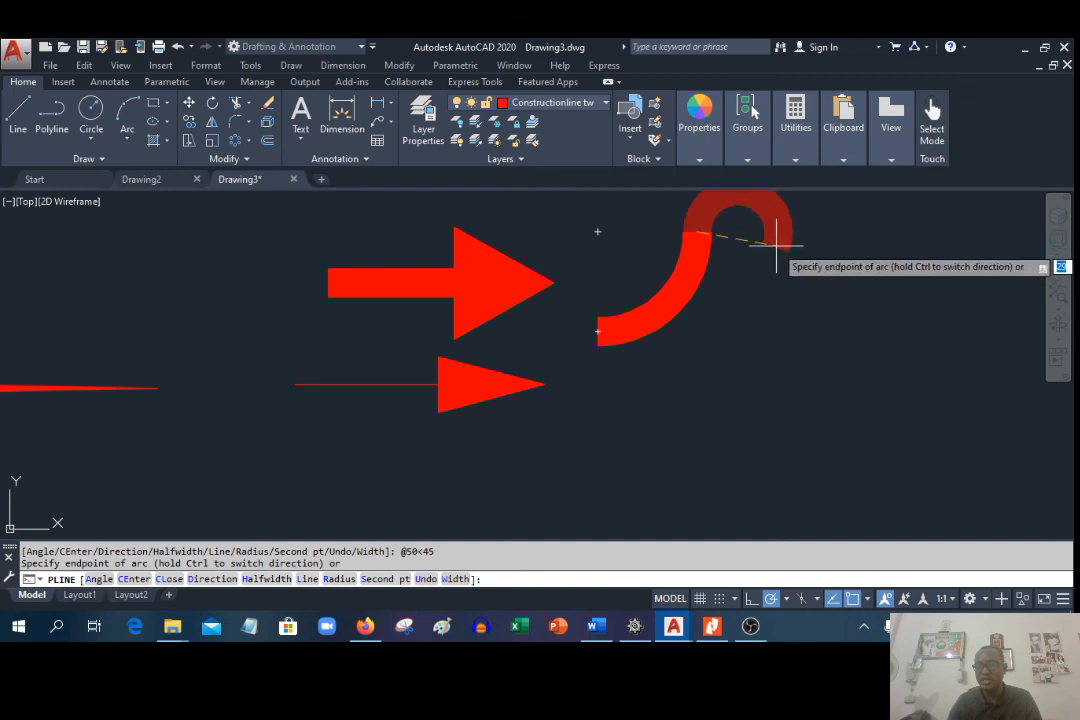
Step: Switch to straight segments, add a vertical arrowhead about 22 units long with starting width 40 and ending width 0, and finish the polyline
{"action": "scroll", "coordinate": [777, 236], "scroll_direction": "up", "scroll_amount": 2}
{"action": "scroll", "coordinate": [770, 233], "scroll_direction": "down", "scroll_amount": 4}
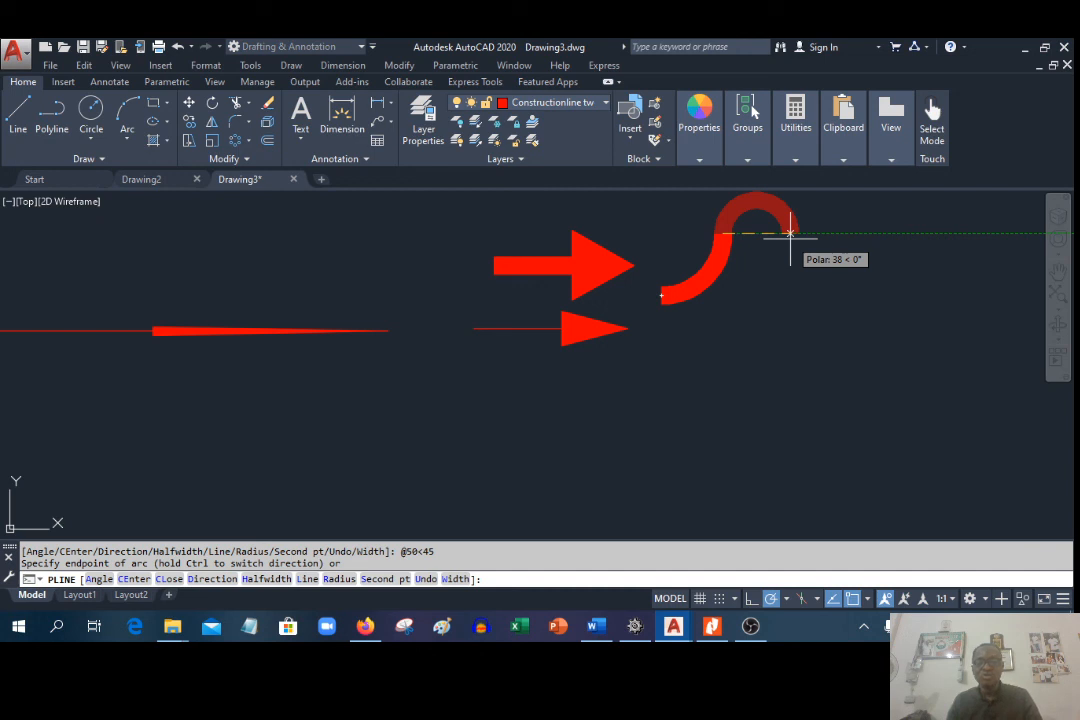
{"action": "right_click", "coordinate": [790, 233]}
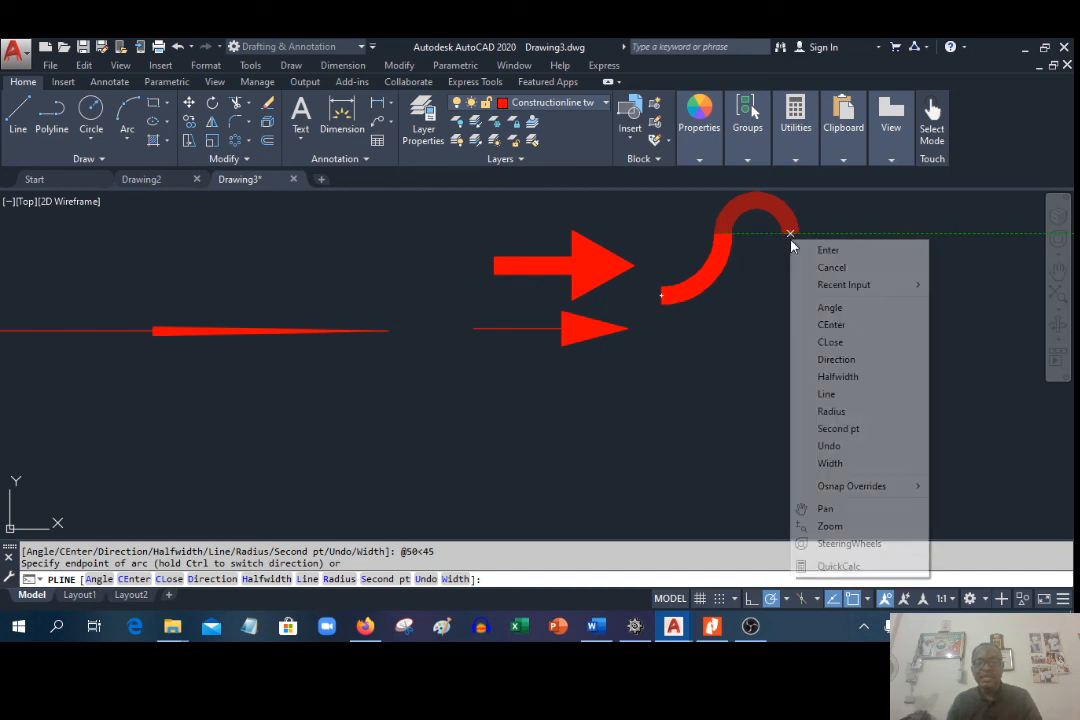
{"action": "left_click", "coordinate": [826, 394]}
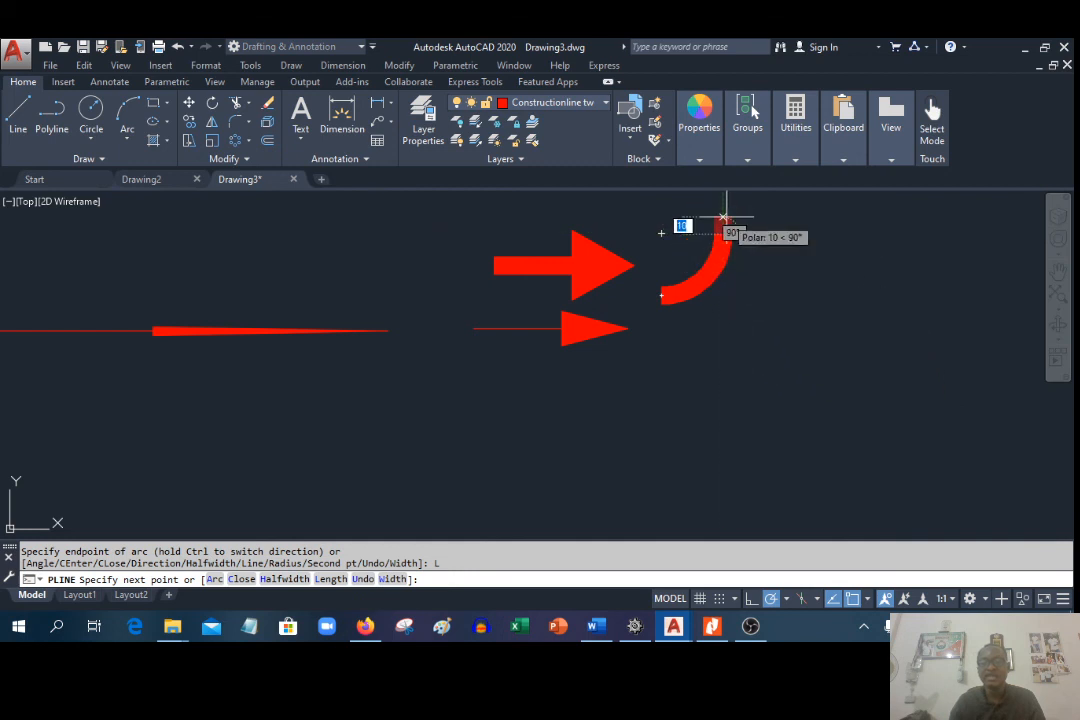
{"action": "type", "text": "w"}
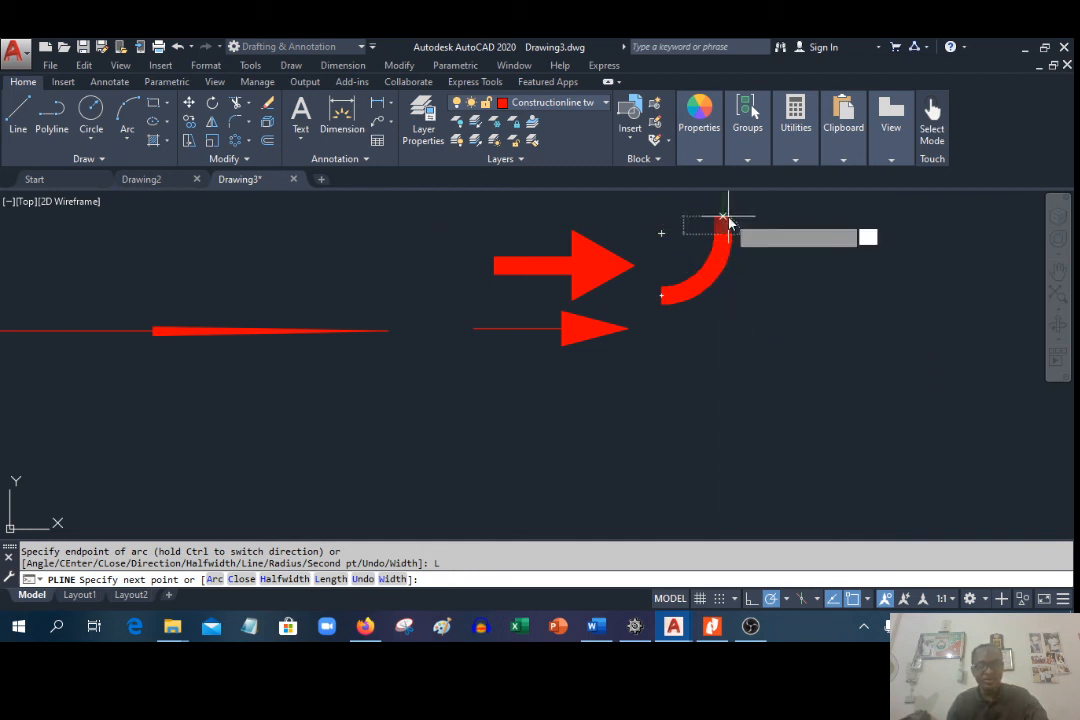
{"action": "key", "text": "Return"}
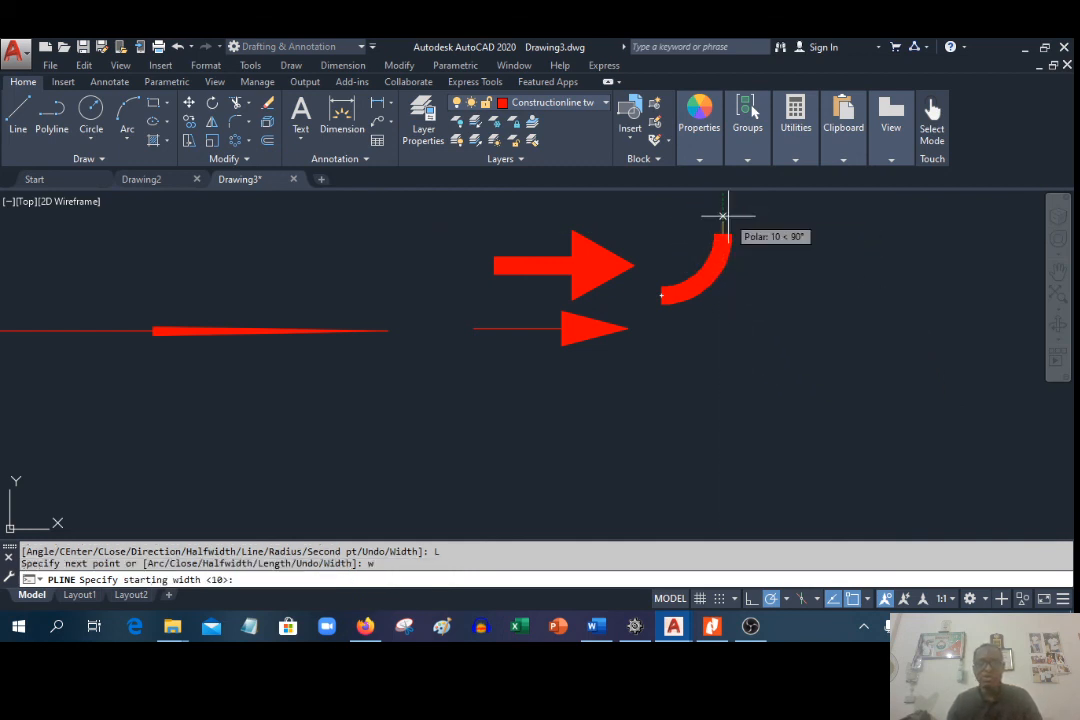
{"action": "type", "text": "4"}
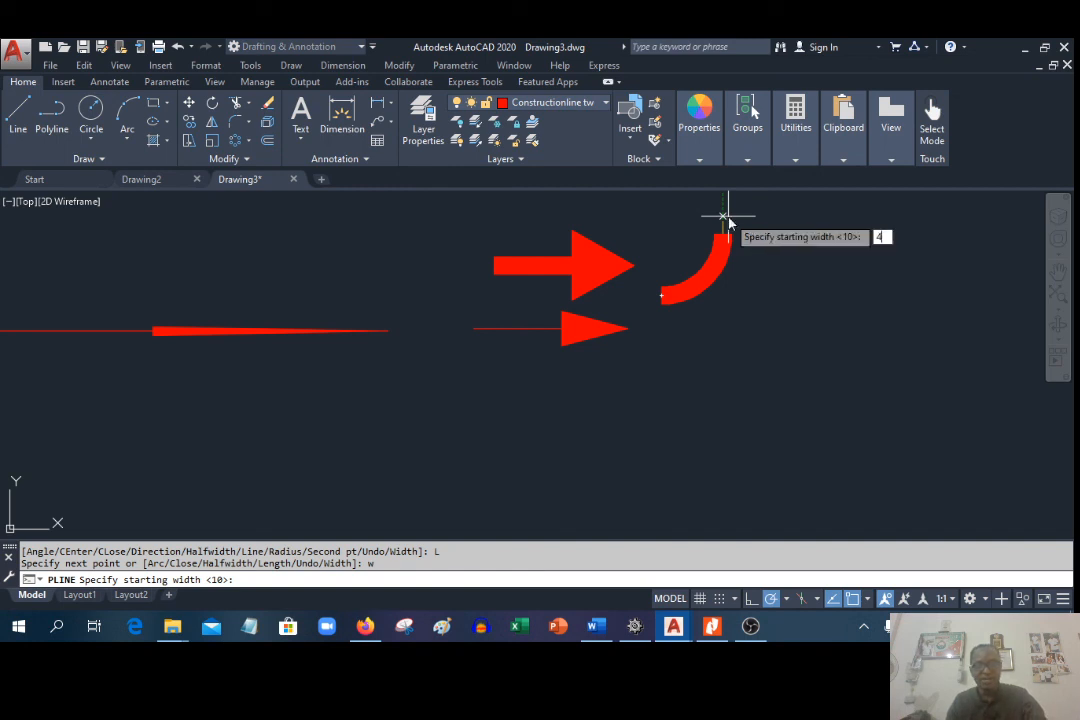
{"action": "type", "text": "0"}
{"action": "key", "text": "Return"}
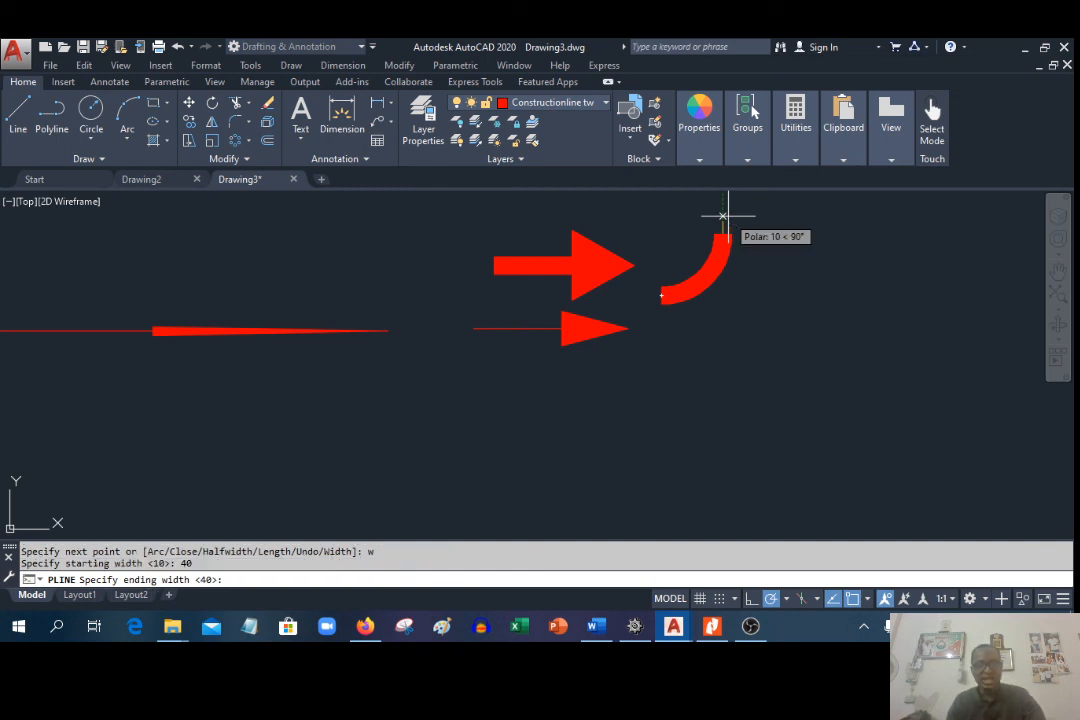
{"action": "type", "text": "0"}
{"action": "key", "text": "Return"}
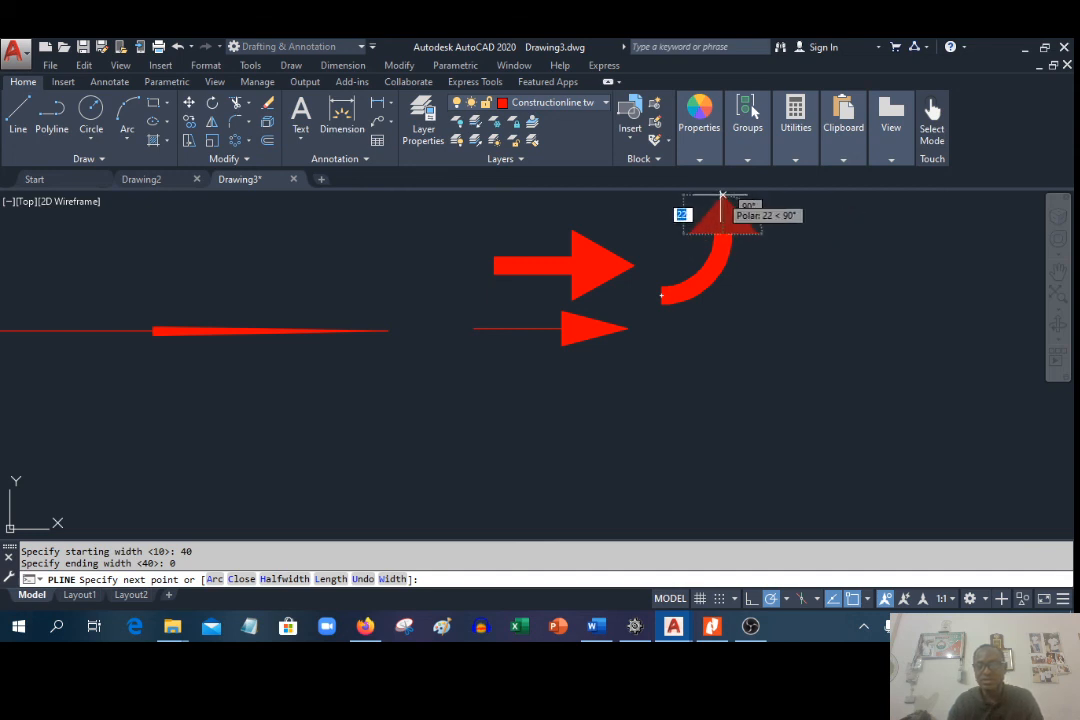
{"action": "scroll", "coordinate": [622, 320], "scroll_direction": "down", "scroll_amount": 1}
{"action": "right_click", "coordinate": [650, 247]}
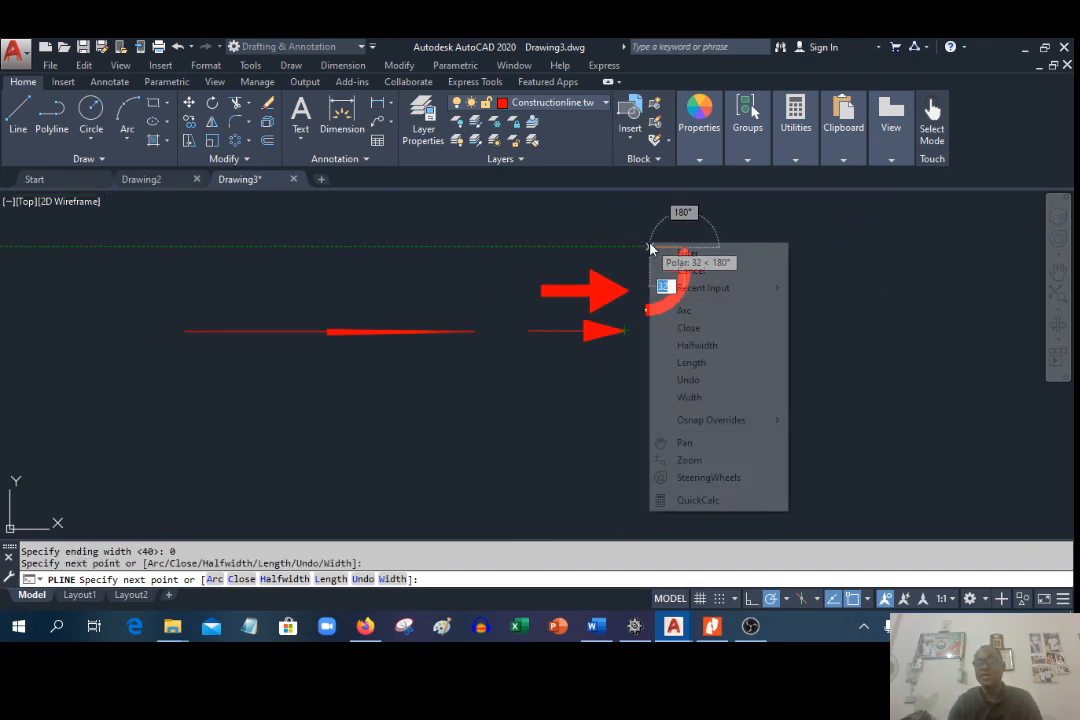
{"action": "left_click", "coordinate": [680, 252]}
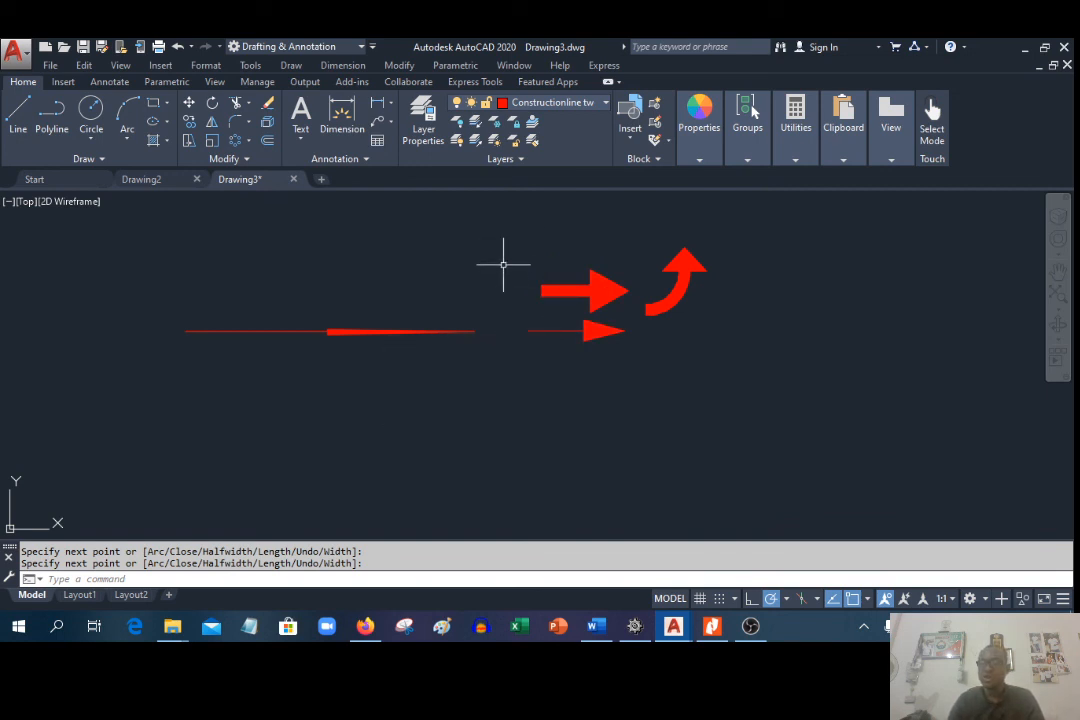
Step: Begin a thin polyline above the tapered one with a horizontal segment about 100 units long and a semicircular arc rising about 36 units
{"action": "scroll", "coordinate": [568, 222], "scroll_direction": "up", "scroll_amount": 2}
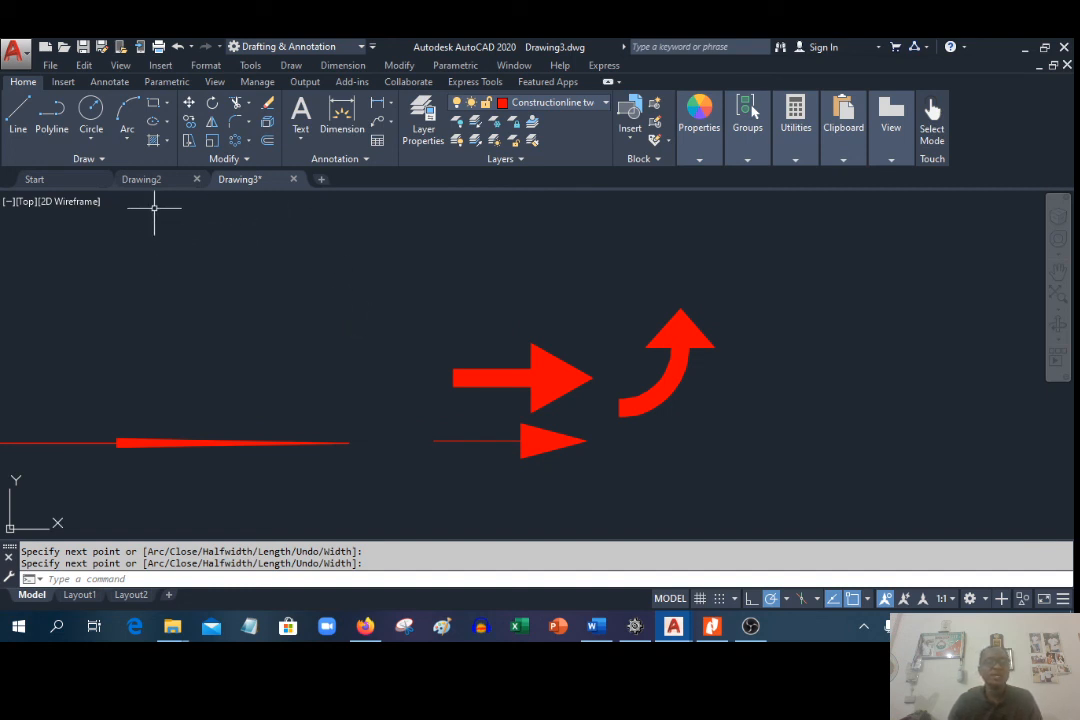
{"action": "left_click", "coordinate": [51, 115]}
{"action": "left_click", "coordinate": [190, 300]}
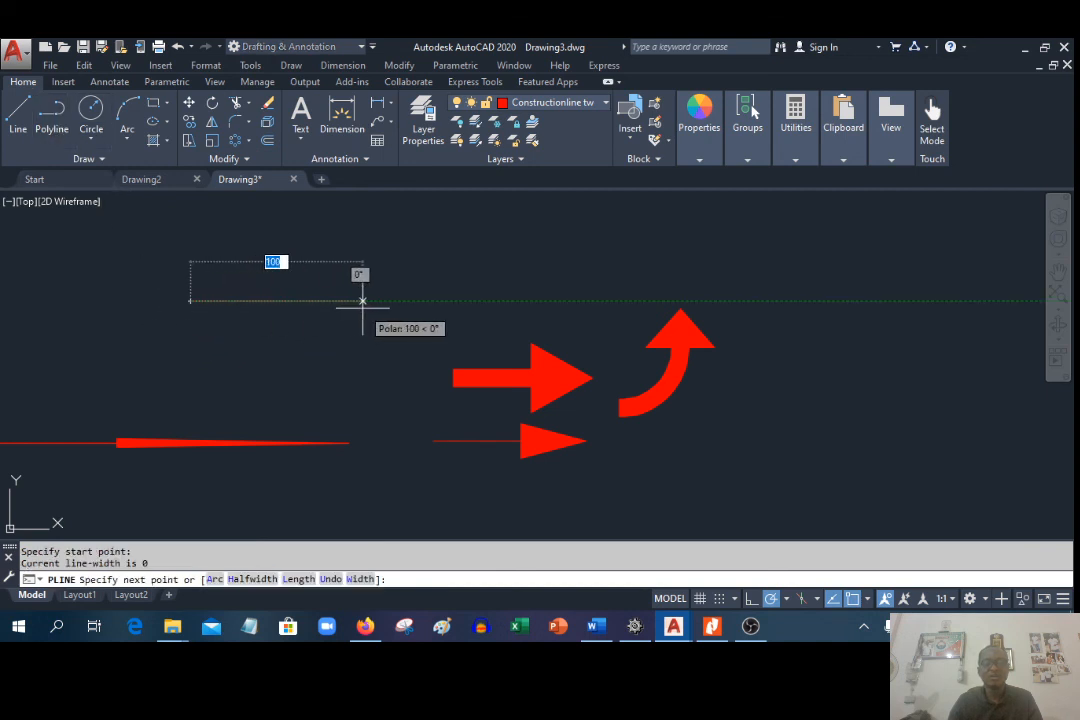
{"action": "left_click", "coordinate": [323, 300]}
{"action": "right_click", "coordinate": [362, 307]}
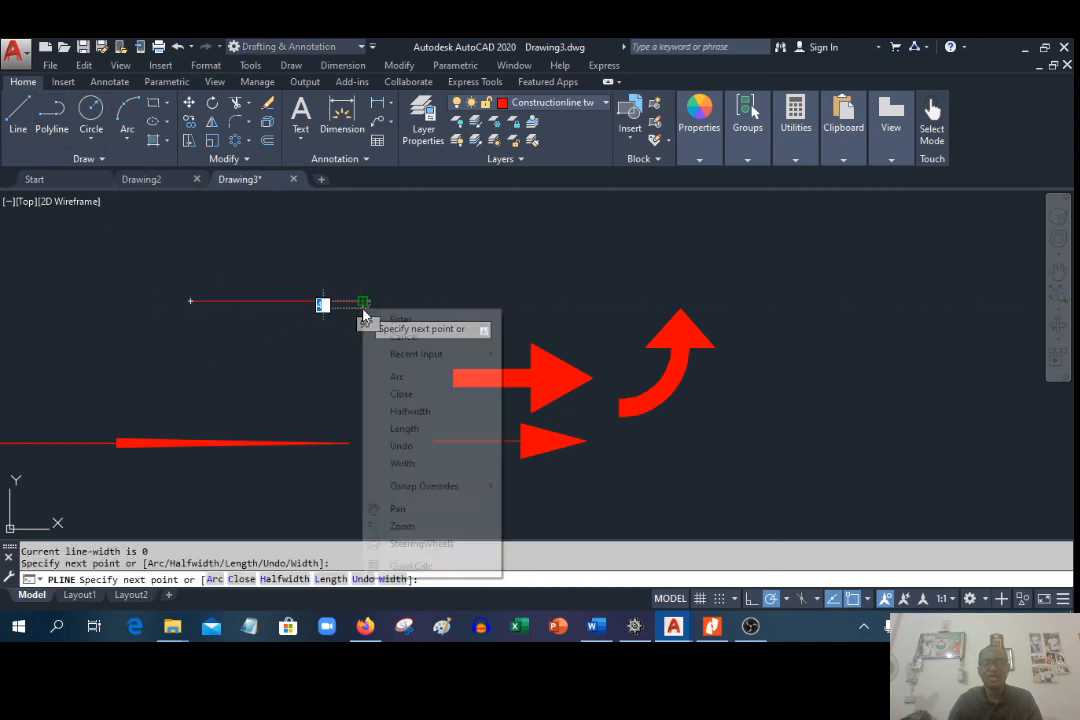
{"action": "left_click", "coordinate": [398, 377]}
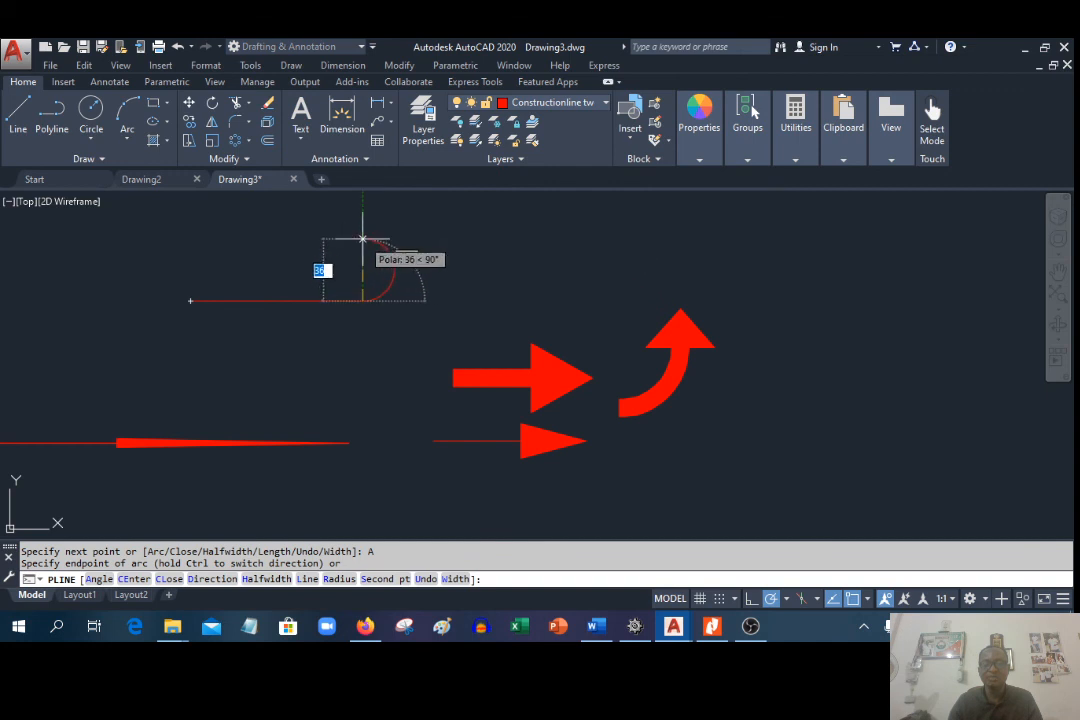
Step: Return to straight segments and draw the slot's upper edge about 100 units back, aligned above the start point
{"action": "right_click", "coordinate": [343, 238]}
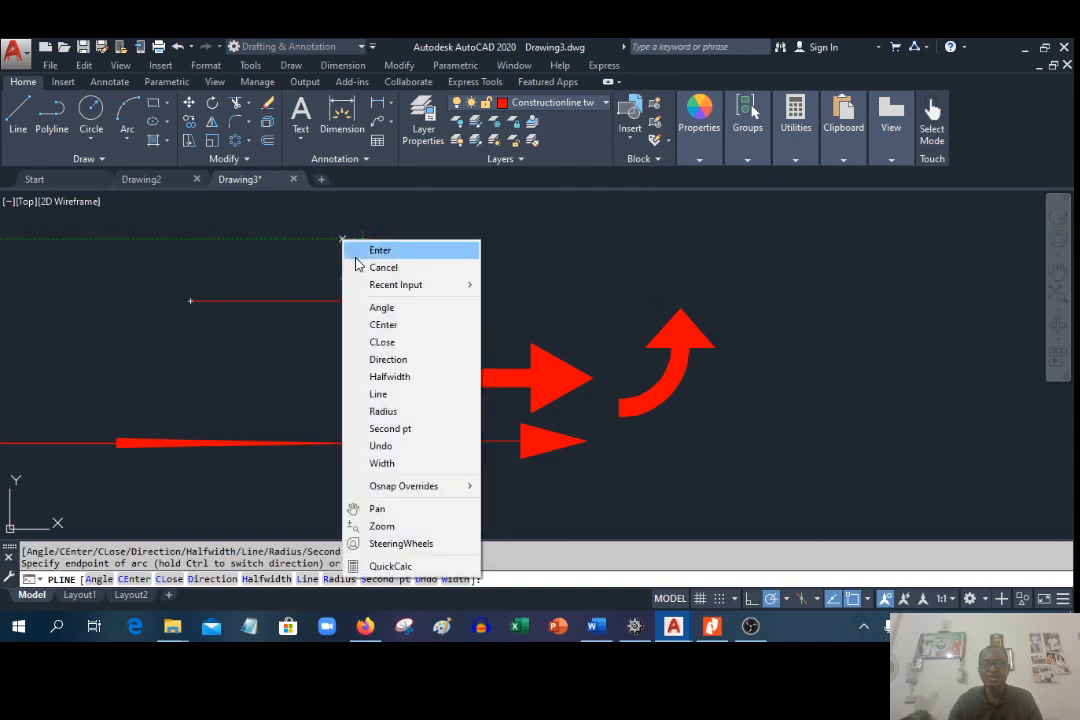
{"action": "left_click", "coordinate": [381, 394]}
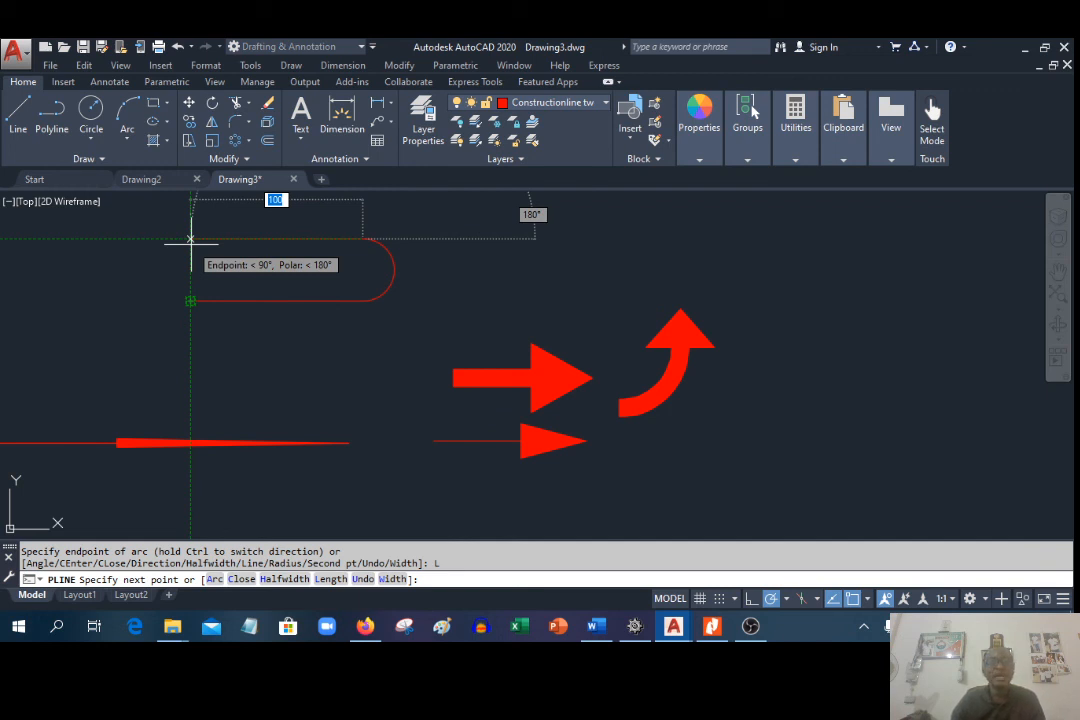
{"action": "left_click", "coordinate": [190, 240]}
Step: Complete the slot outline with a semicircular arc ending at the start point, and finish the polyline
{"action": "right_click", "coordinate": [190, 244]}
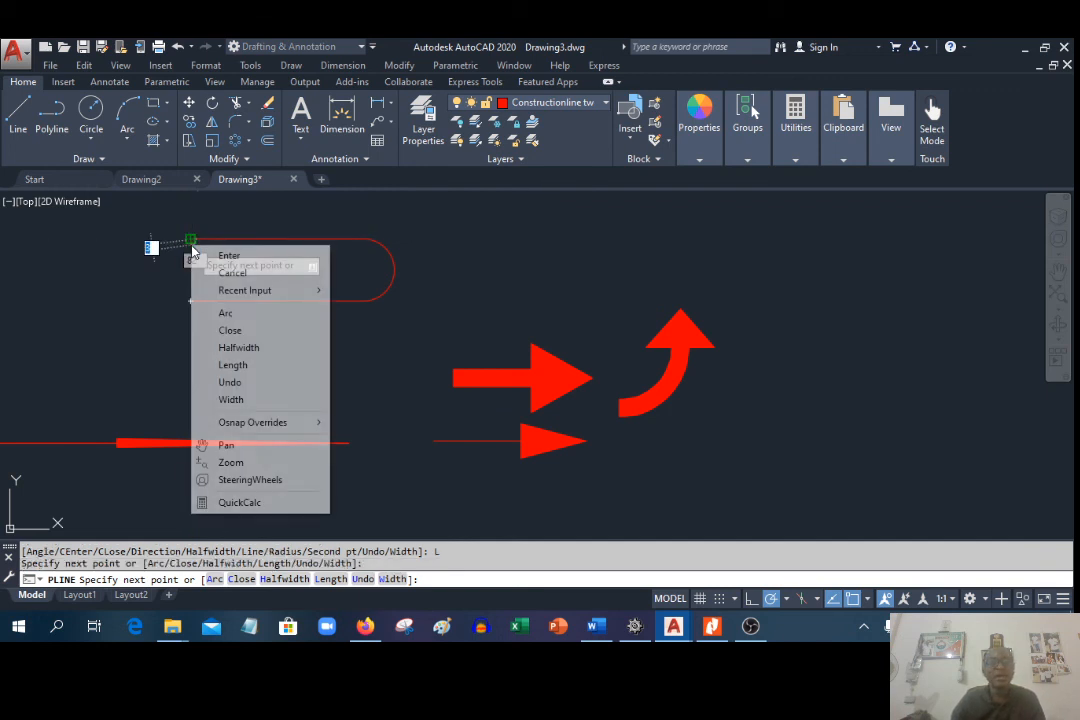
{"action": "left_click", "coordinate": [225, 313]}
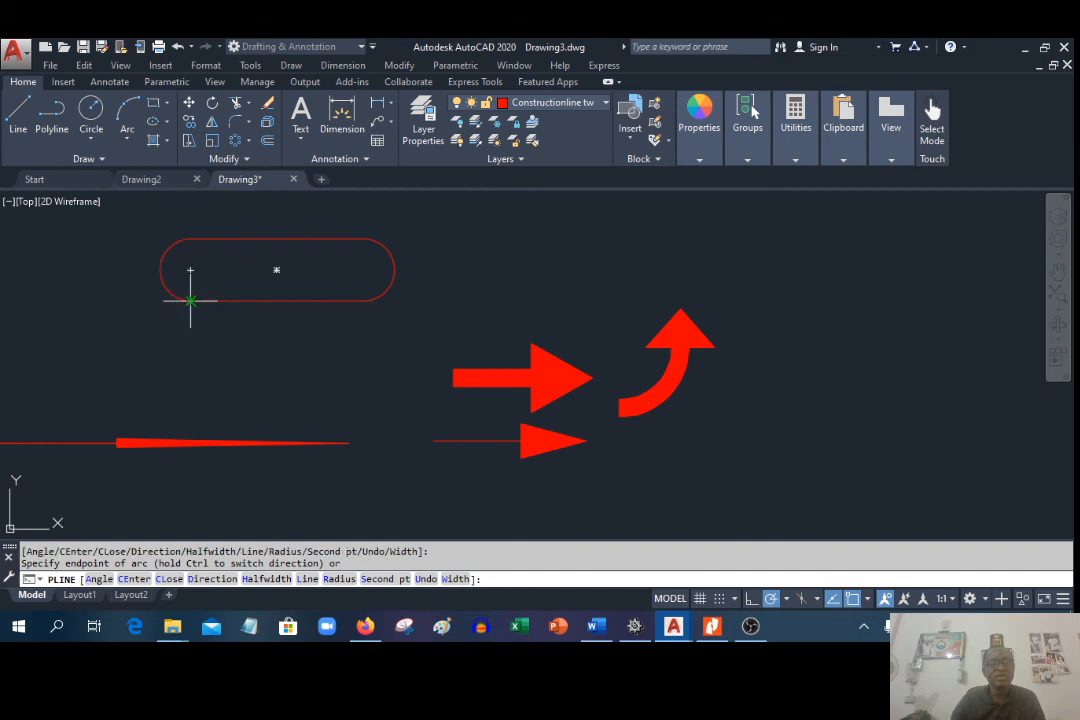
{"action": "right_click", "coordinate": [190, 272]}
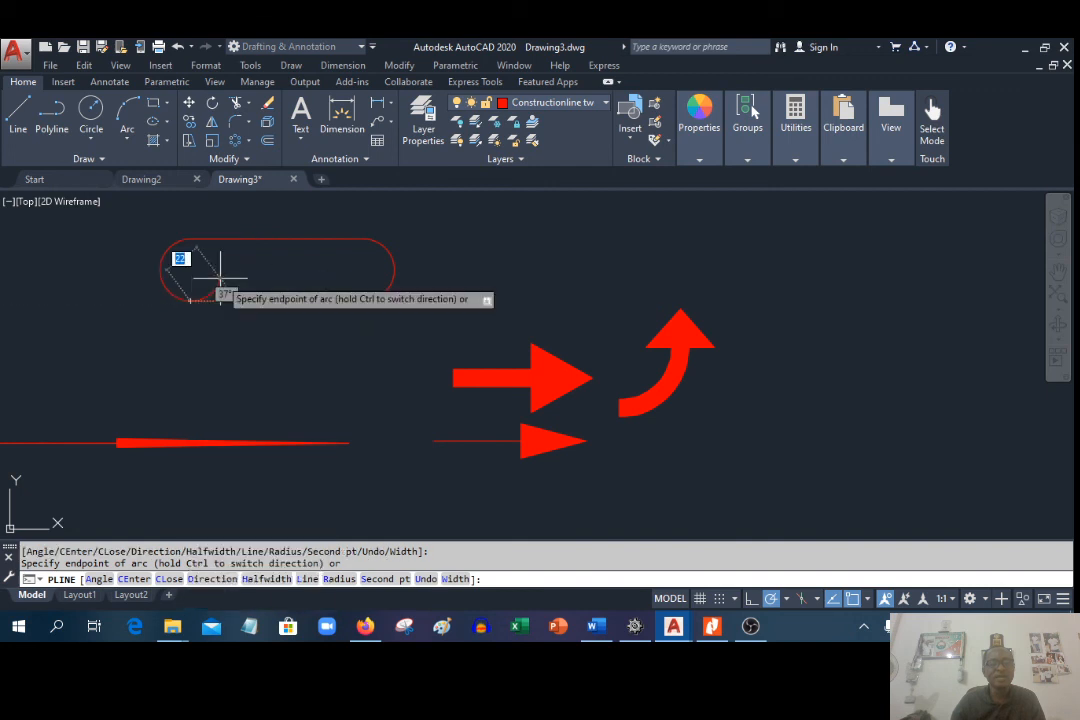
{"action": "right_click", "coordinate": [220, 283]}
{"action": "left_click", "coordinate": [245, 283]}
{"action": "scroll", "coordinate": [270, 381], "scroll_direction": "down", "scroll_amount": 2}
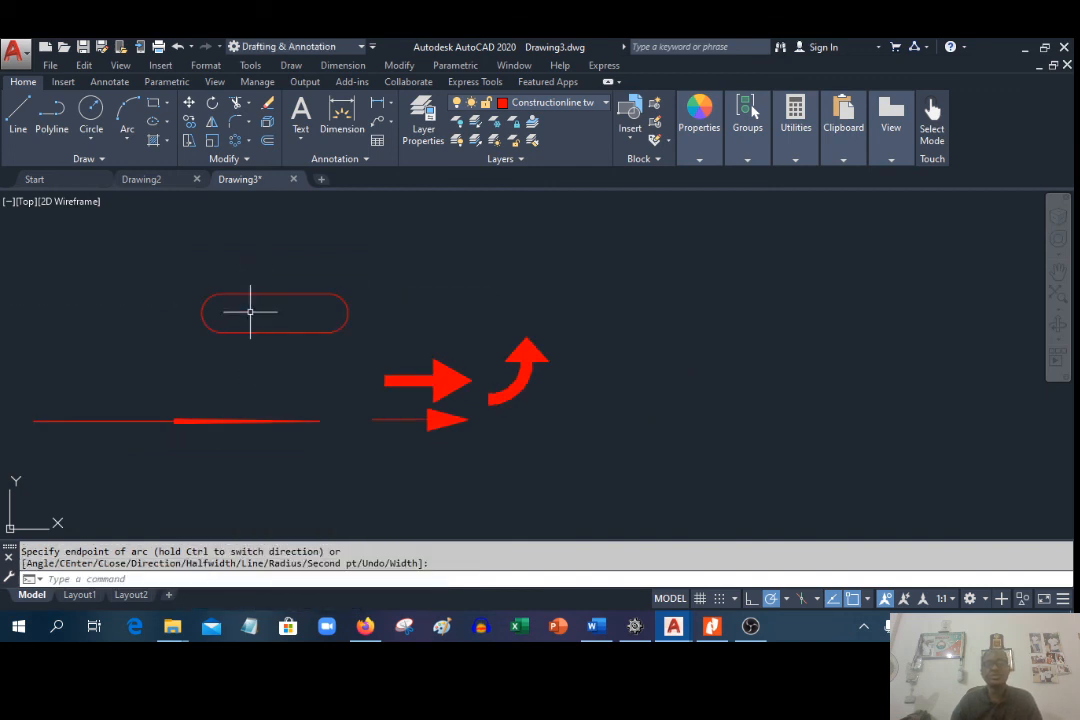
{"action": "scroll", "coordinate": [213, 281], "scroll_direction": "up", "scroll_amount": 4}
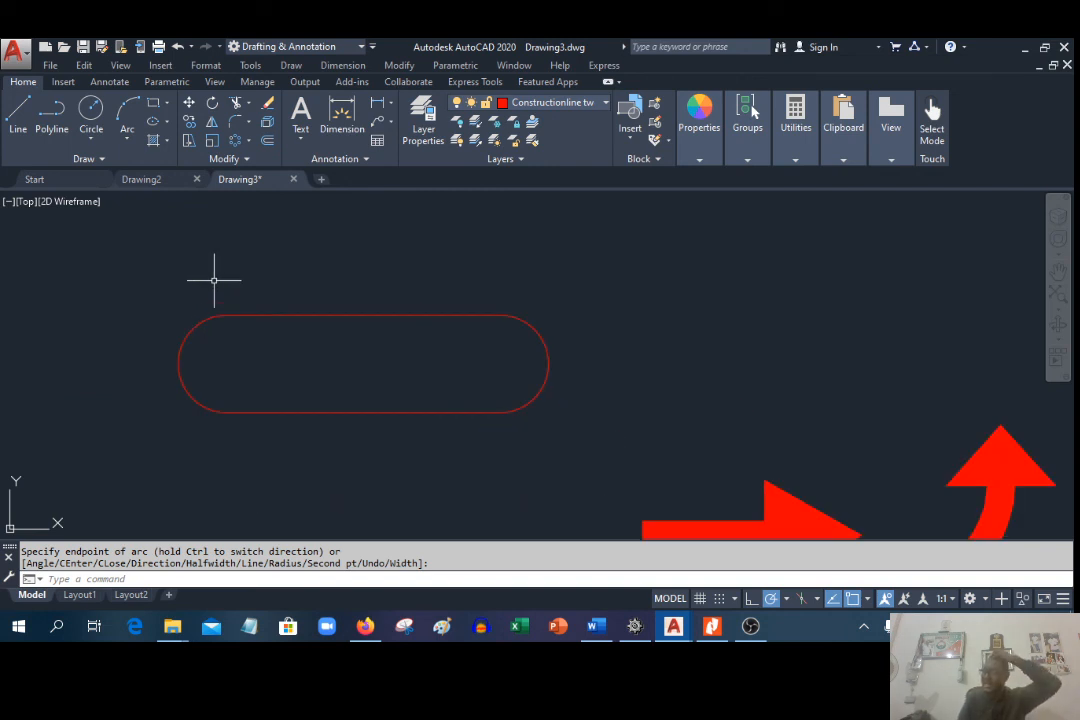